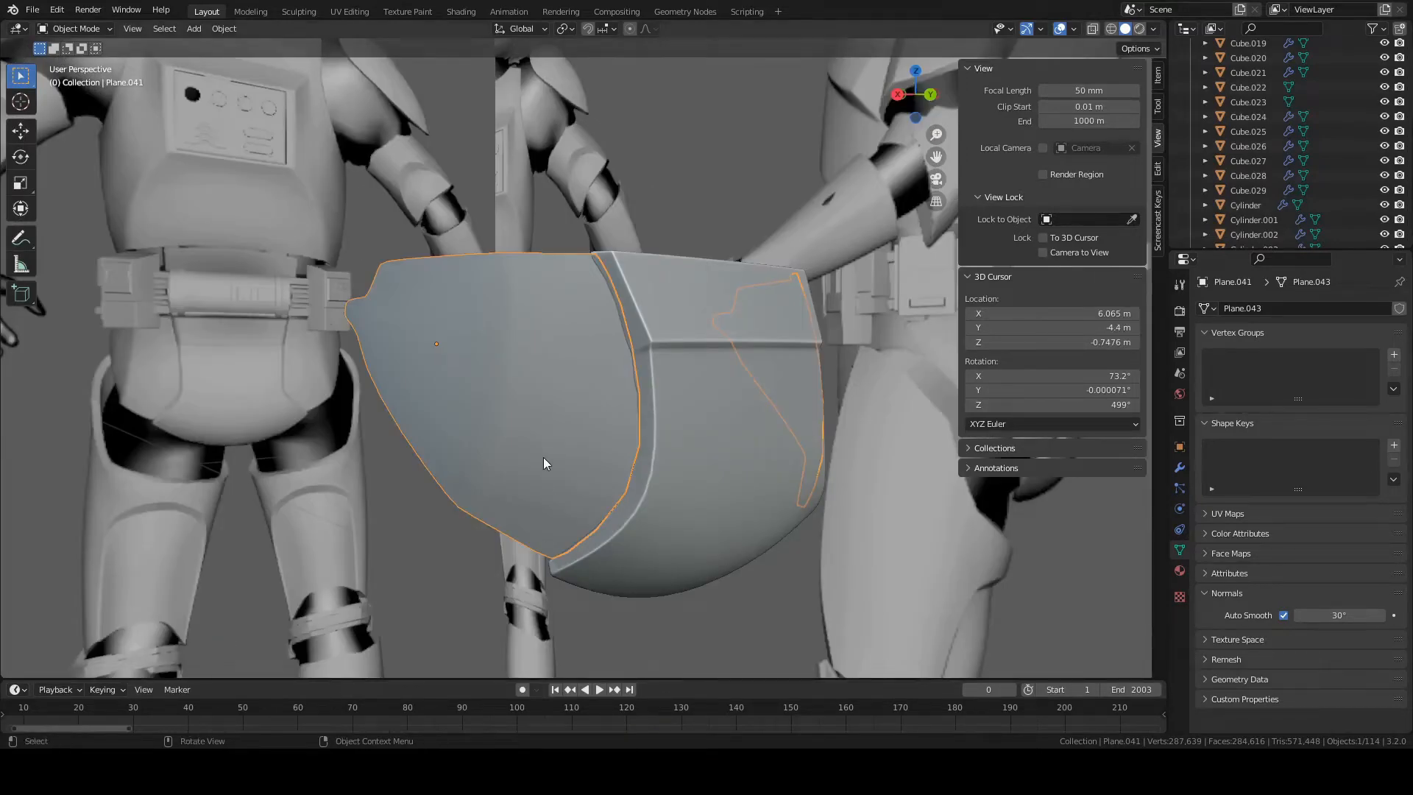
Step: Examine the hip armor pieces against the clone trooper's side and back reference views
scroll(533, 449, "down", 4)
key("KP_3")
scroll(522, 353, "down", 1)
scroll(522, 342, "down", 4)
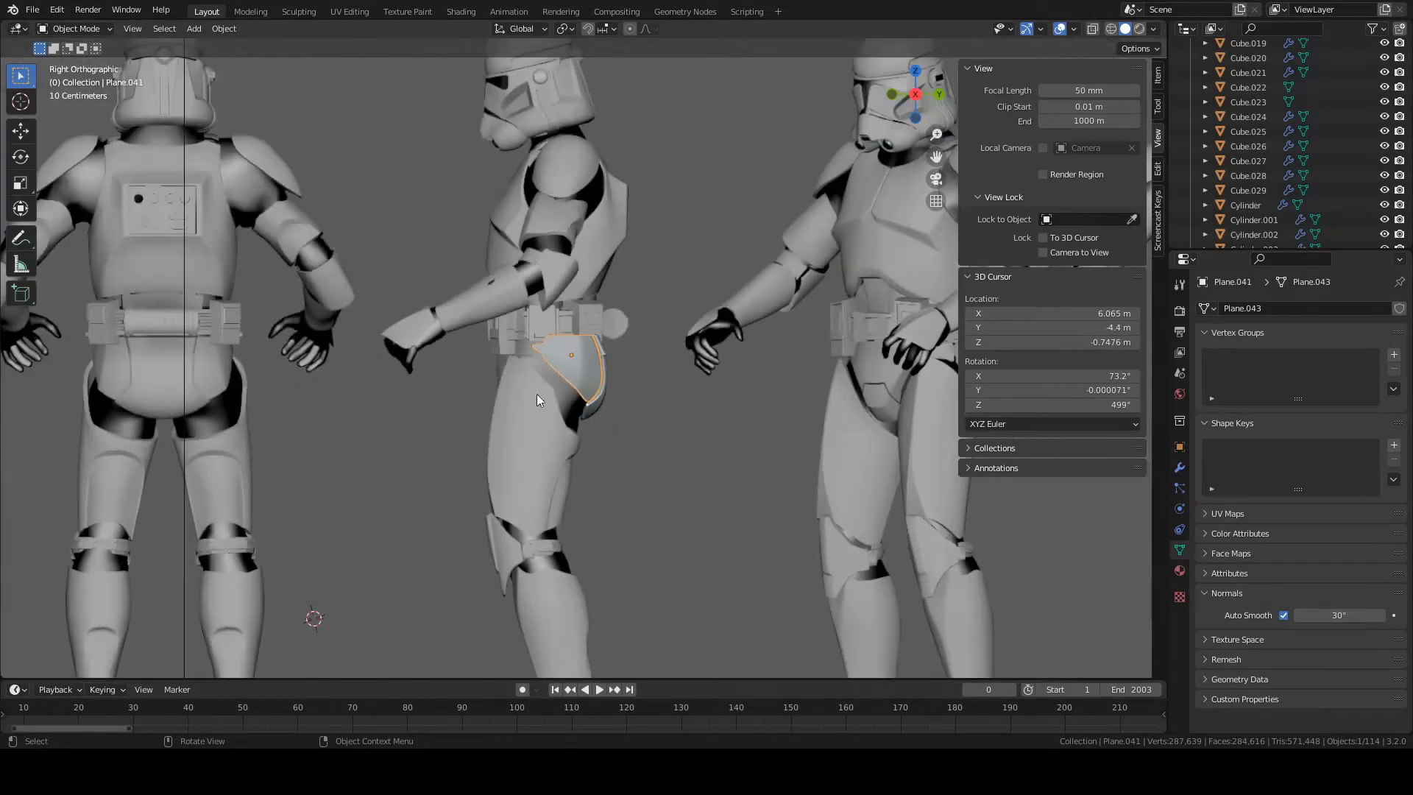
scroll(532, 287, "down", 1)
scroll(531, 290, "up", 4)
key("ctrl+KP_1")
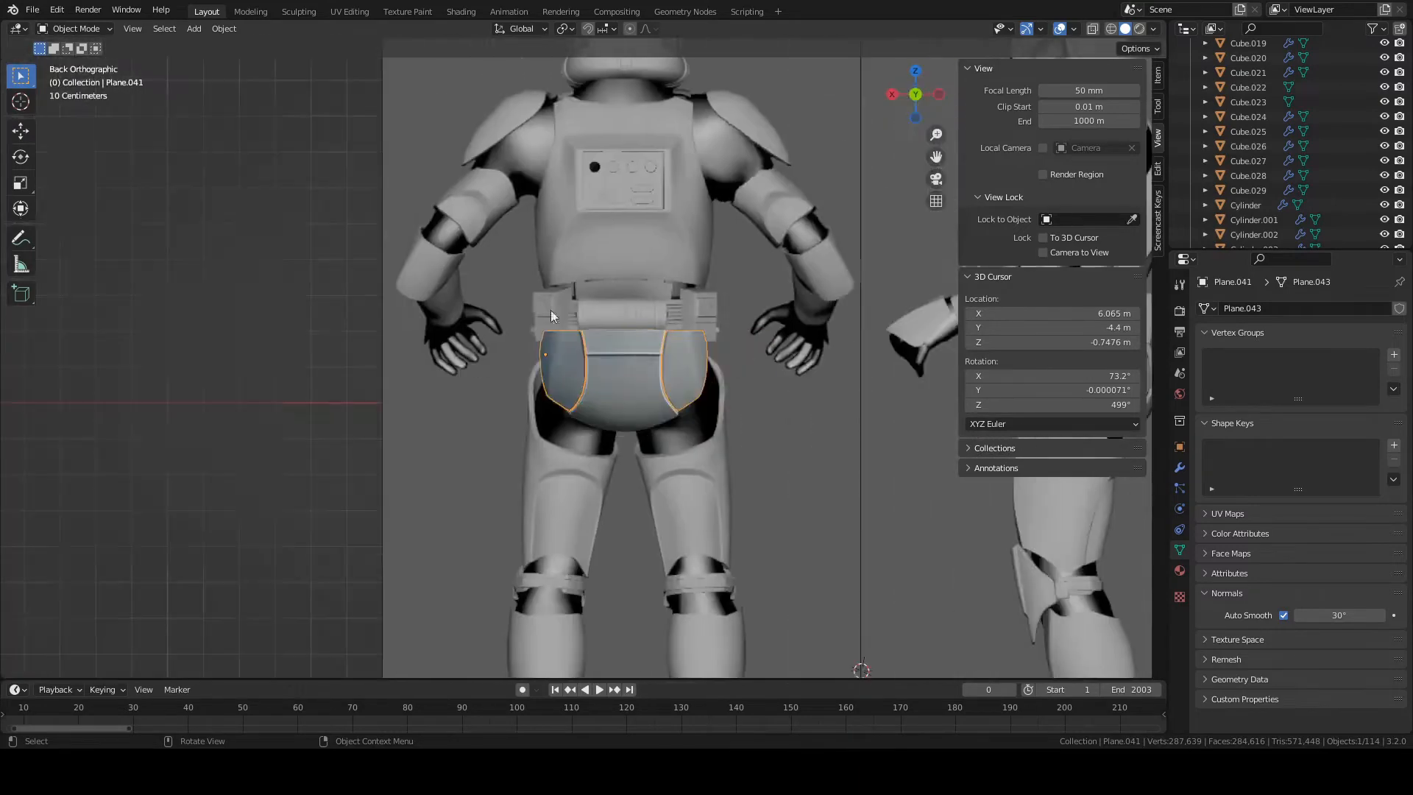
scroll(598, 401, "up", 4)
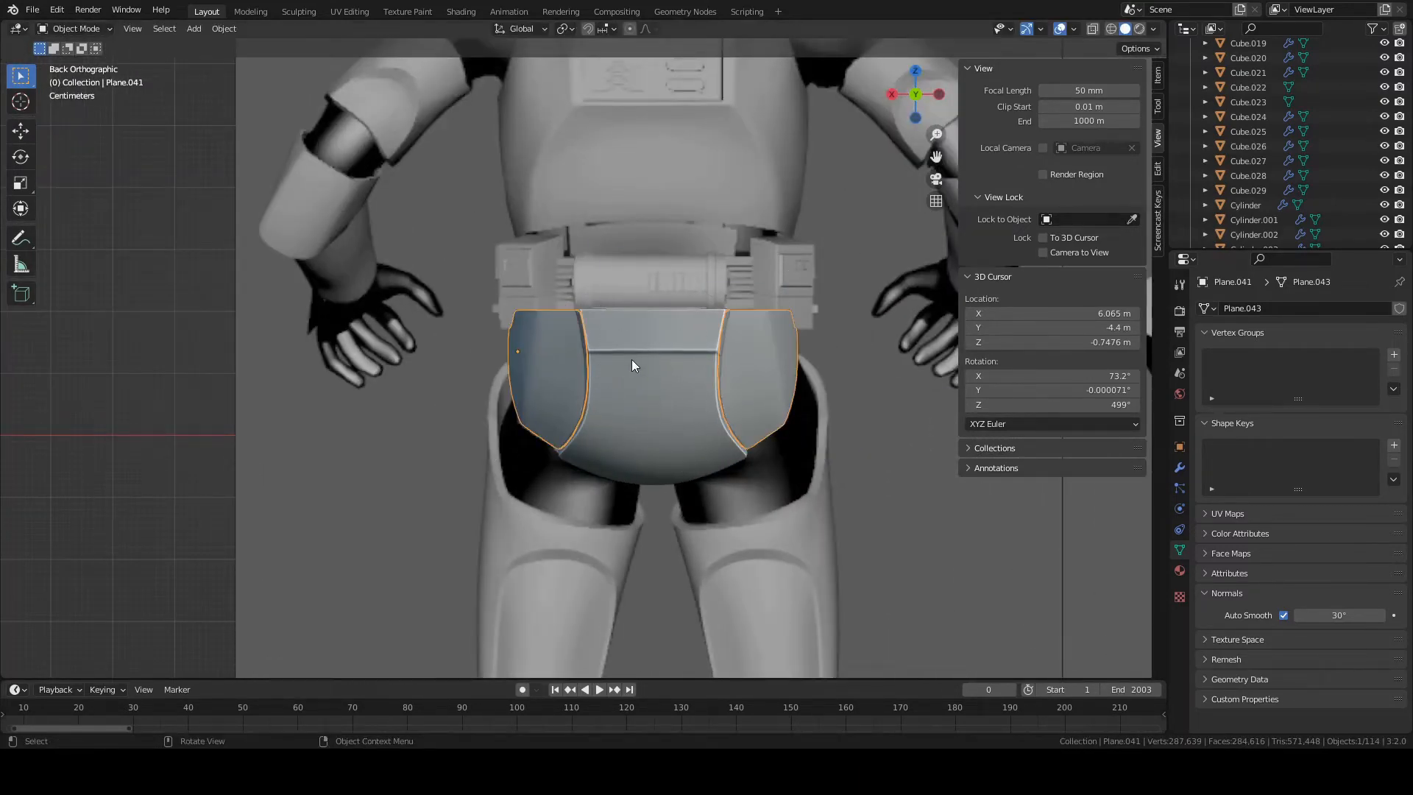
Step: Save the file and hide the hip side panels and the rear plate
left_click(651, 400)
key("ctrl+s")
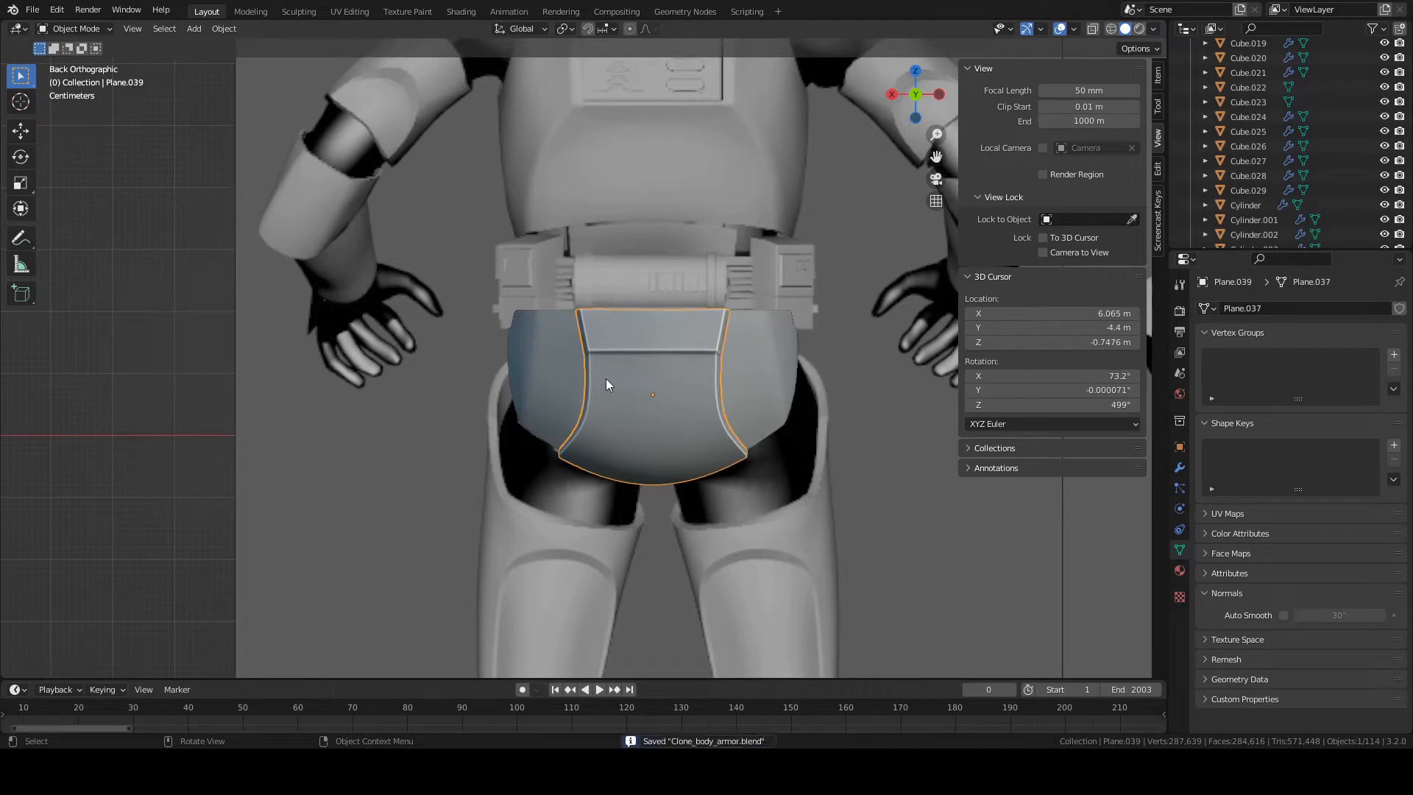
scroll(521, 374, "up", 1)
left_click(527, 376)
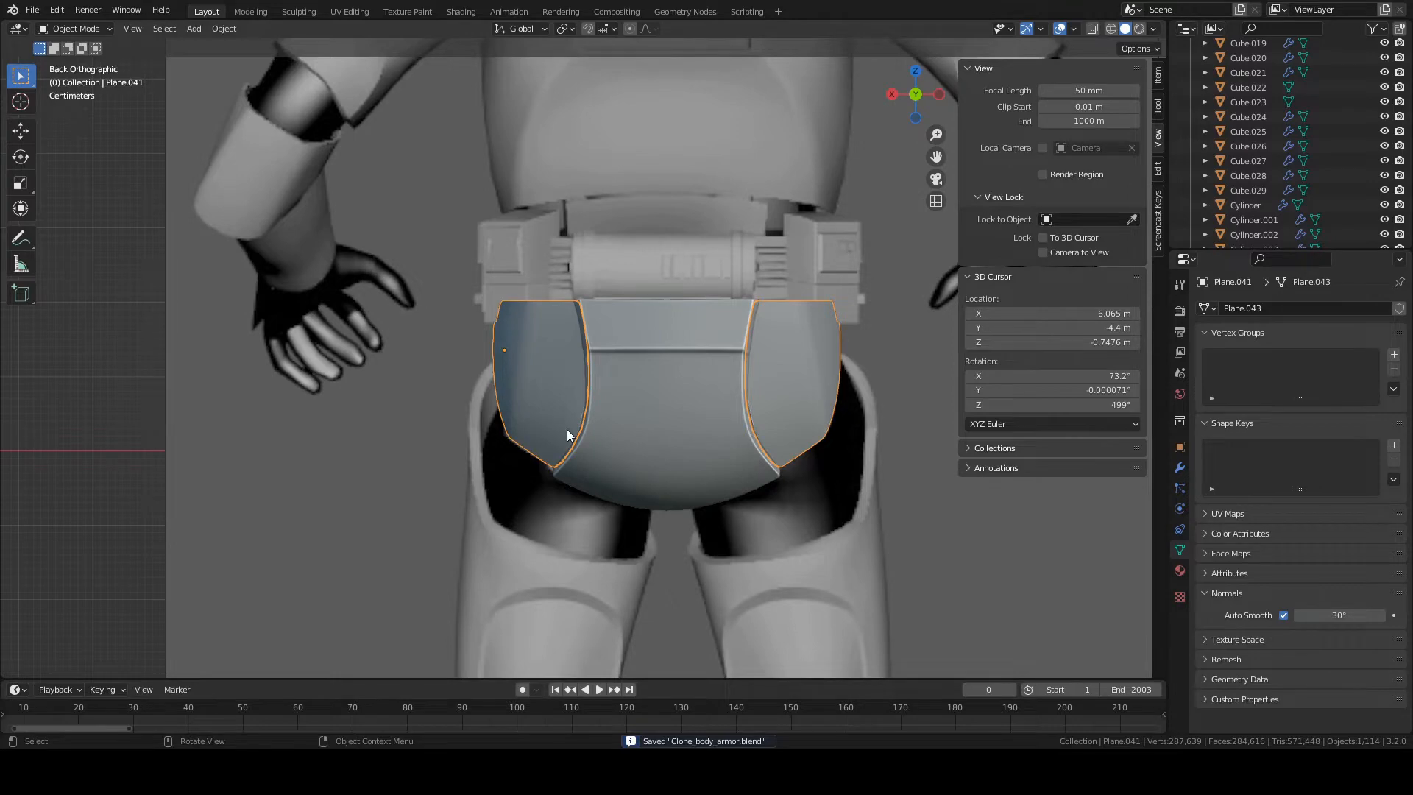
middle_click_drag(570, 434, 624, 403)
key("h")
left_click(625, 398)
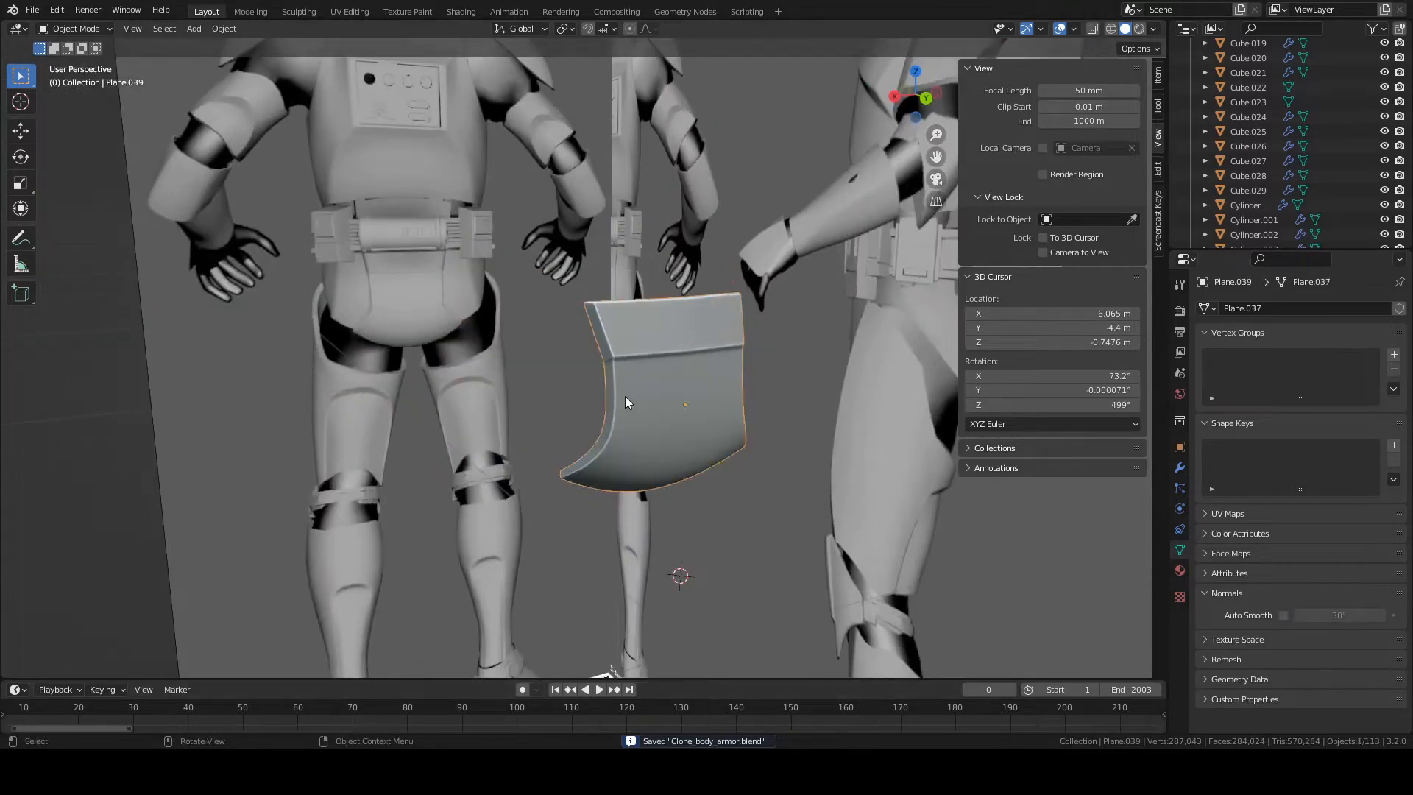
key("h")
scroll(451, 383, "down", 3)
middle_click_drag(453, 374, 497, 367)
key("KP_3")
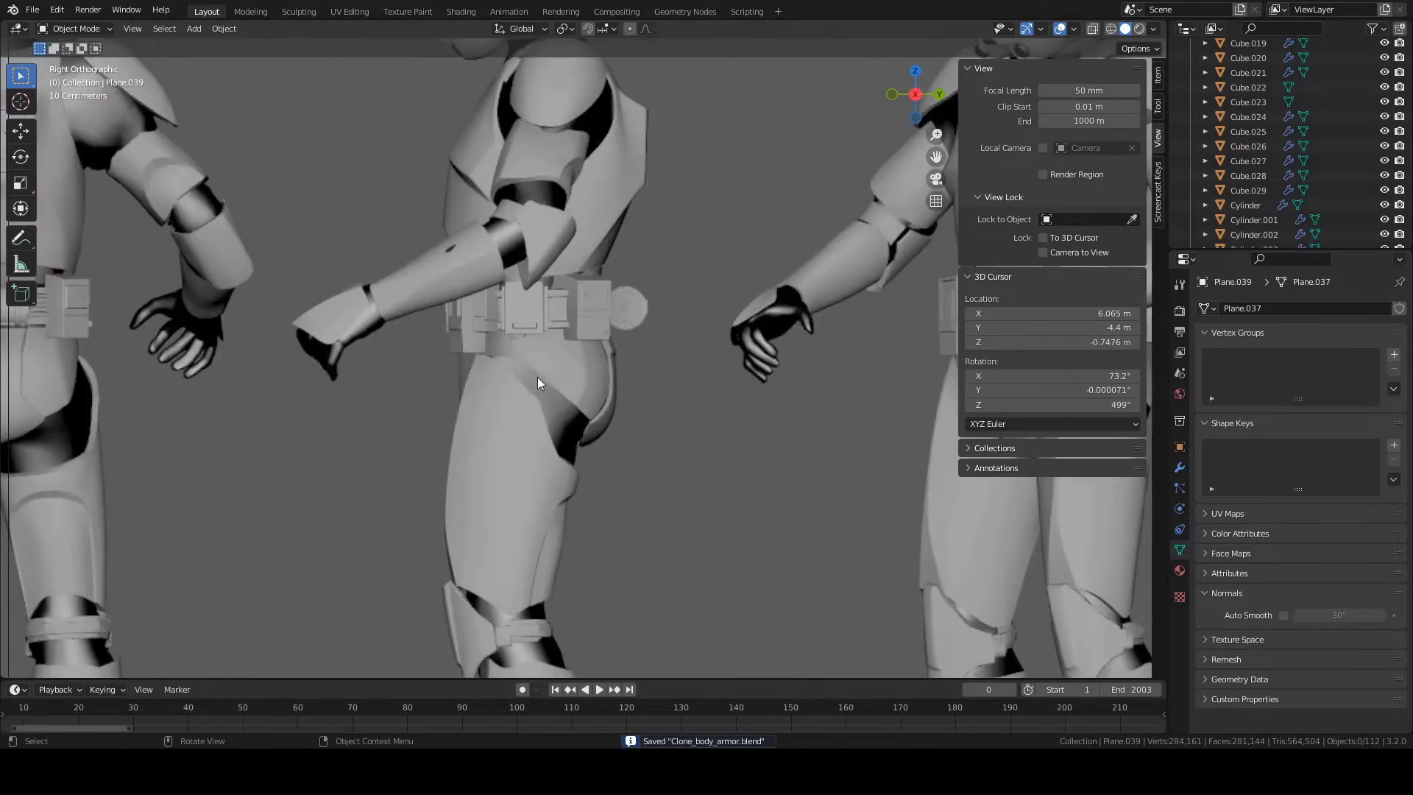
scroll(562, 406, "down", 3)
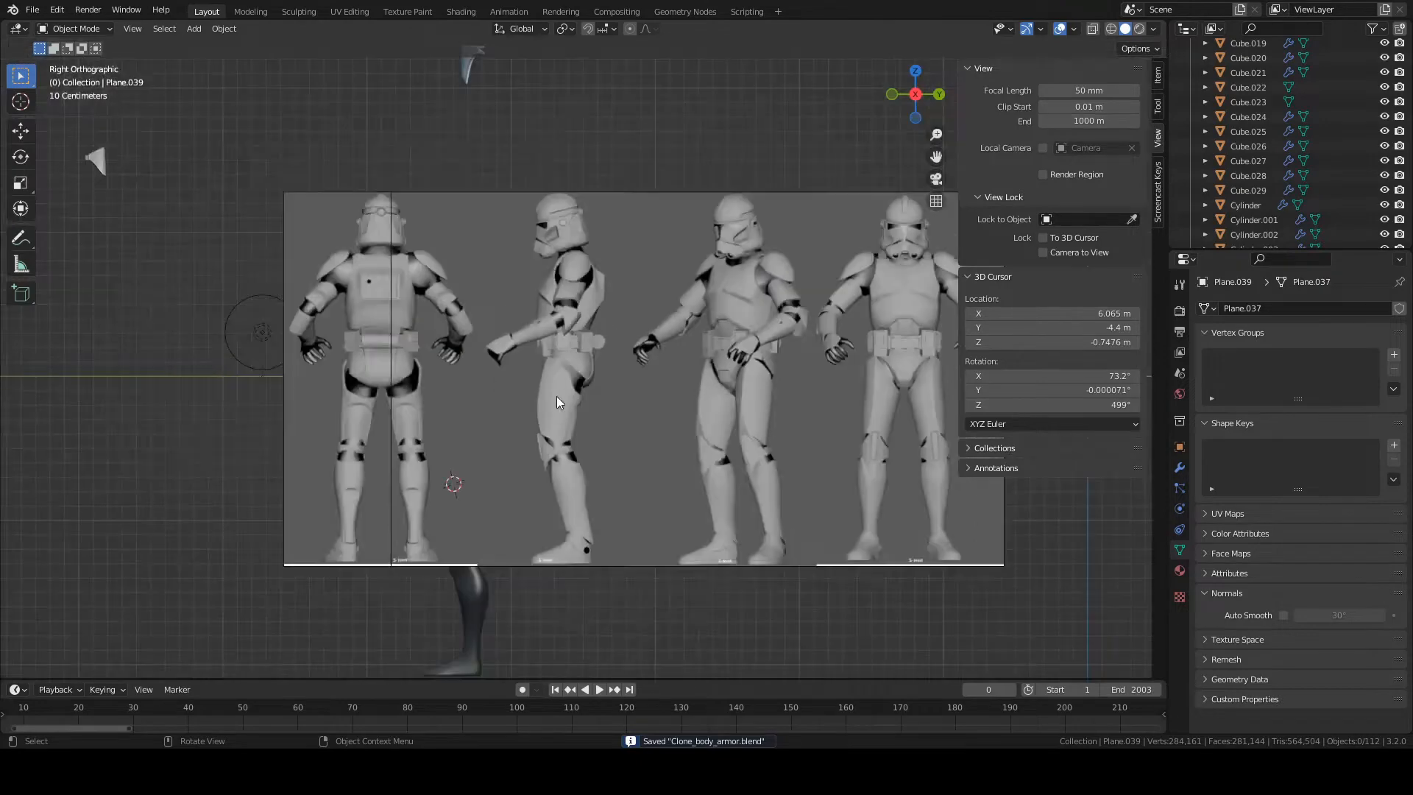
scroll(563, 413, "down", 3)
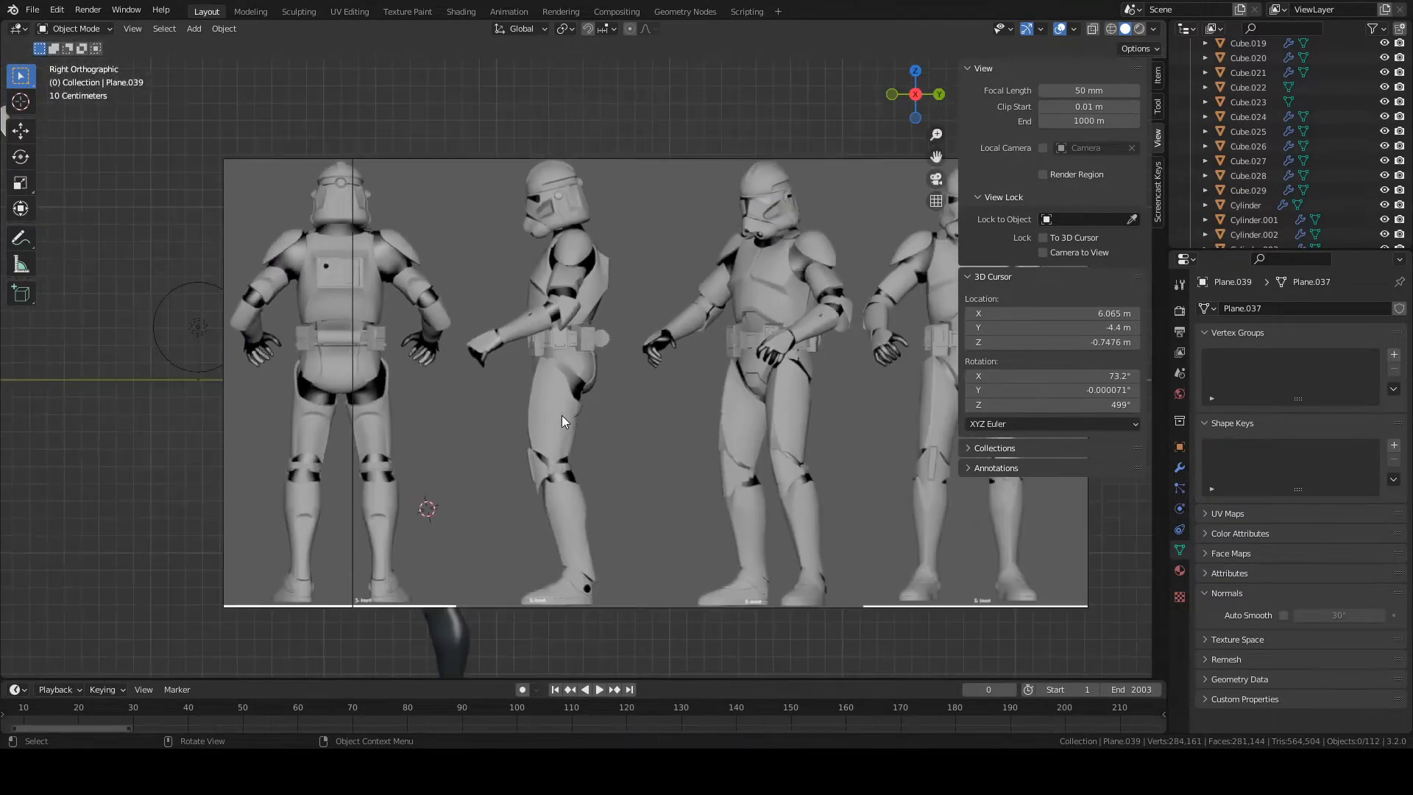
scroll(637, 388, "up", 1)
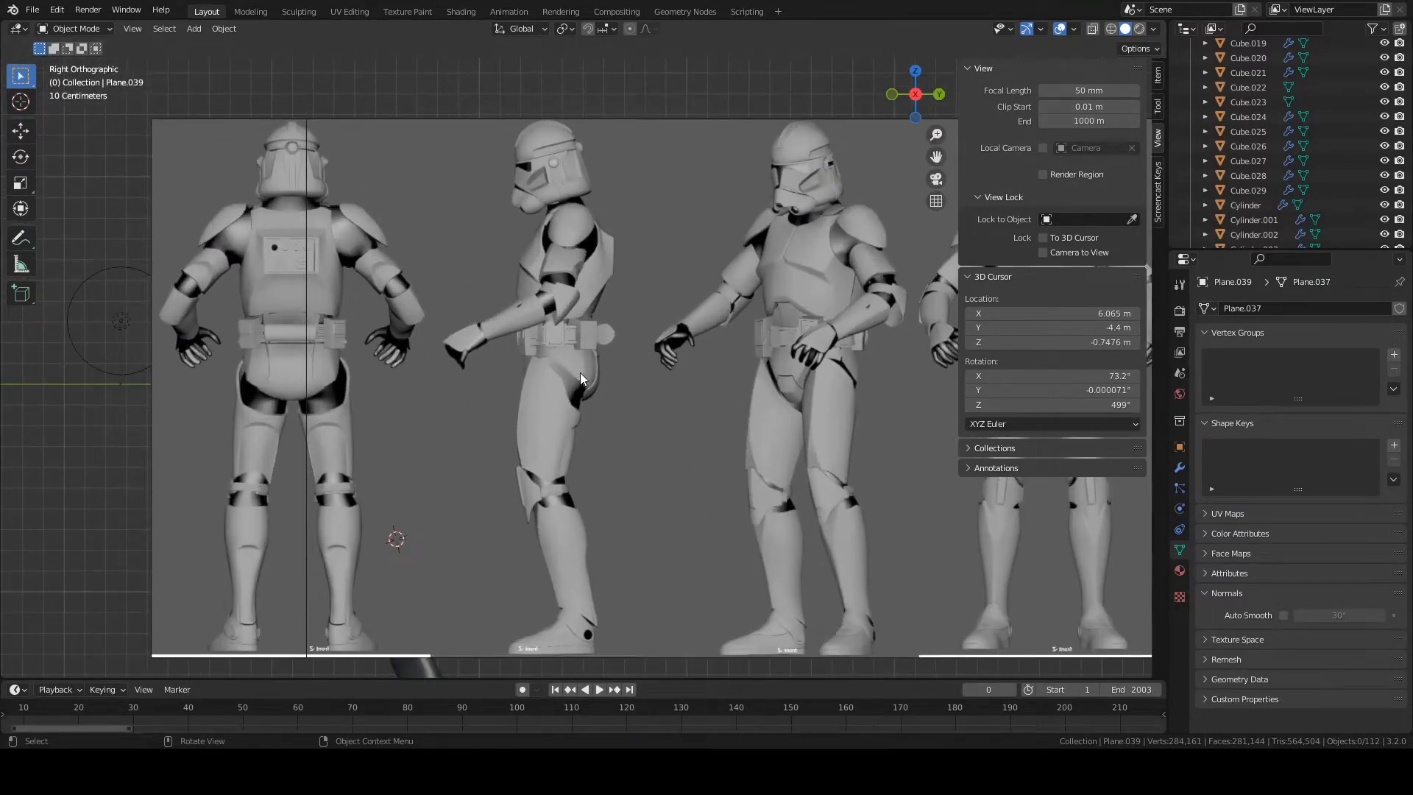
middle_click_drag(647, 363, 572, 417)
key("KP_3")
left_click(549, 248)
key("g")
right_click(617, 266)
scroll(572, 347, "down", 3)
key("g")
key("x")
right_click(521, 334)
key("g")
right_click(466, 317)
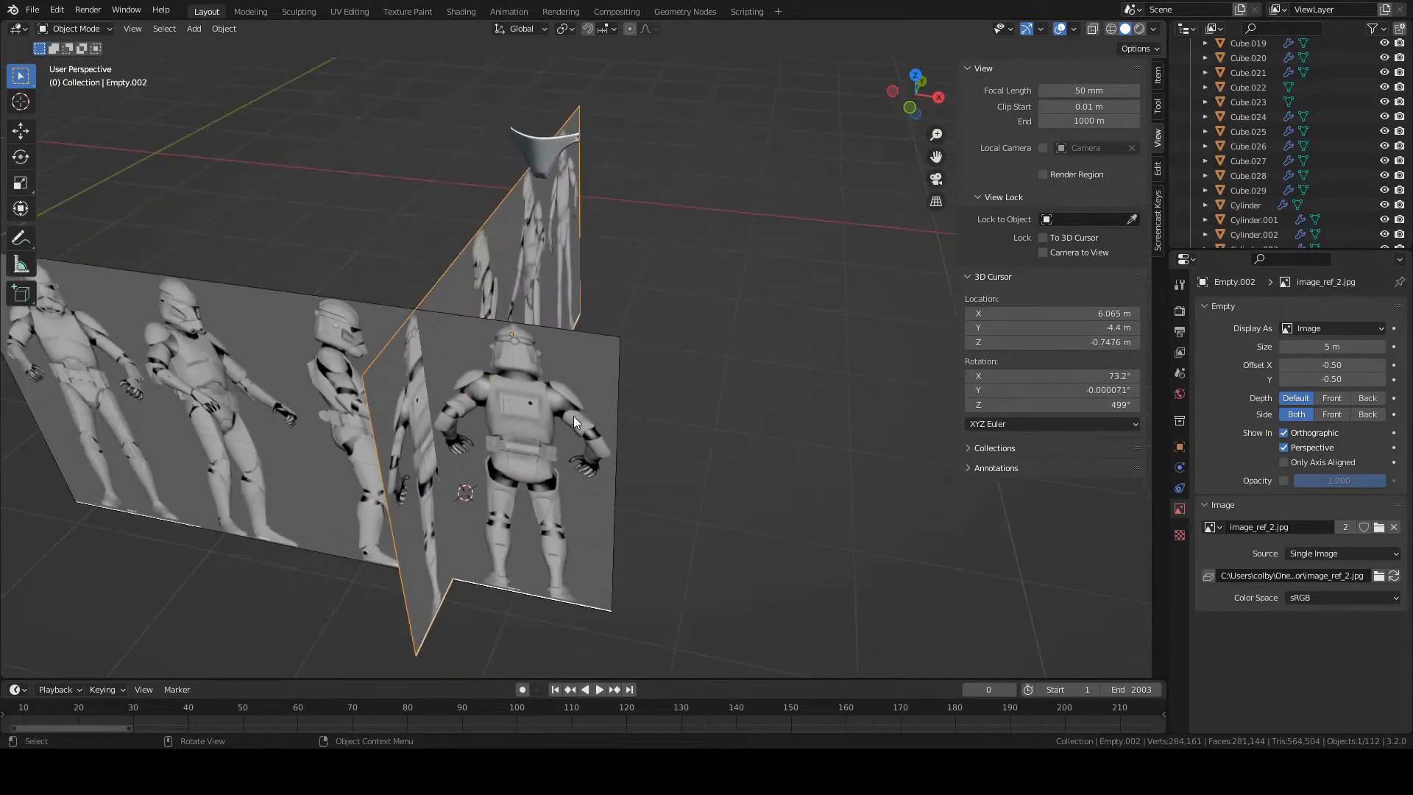
Step: Move the back-view reference image along the Y axis
left_click(571, 415)
key("g")
key("y")
left_click(464, 412)
mouse_move(464, 411)
middle_mouse_down()
mouse_move(374, 363)
mouse_move(450, 395)
middle_mouse_up()
left_click(448, 390)
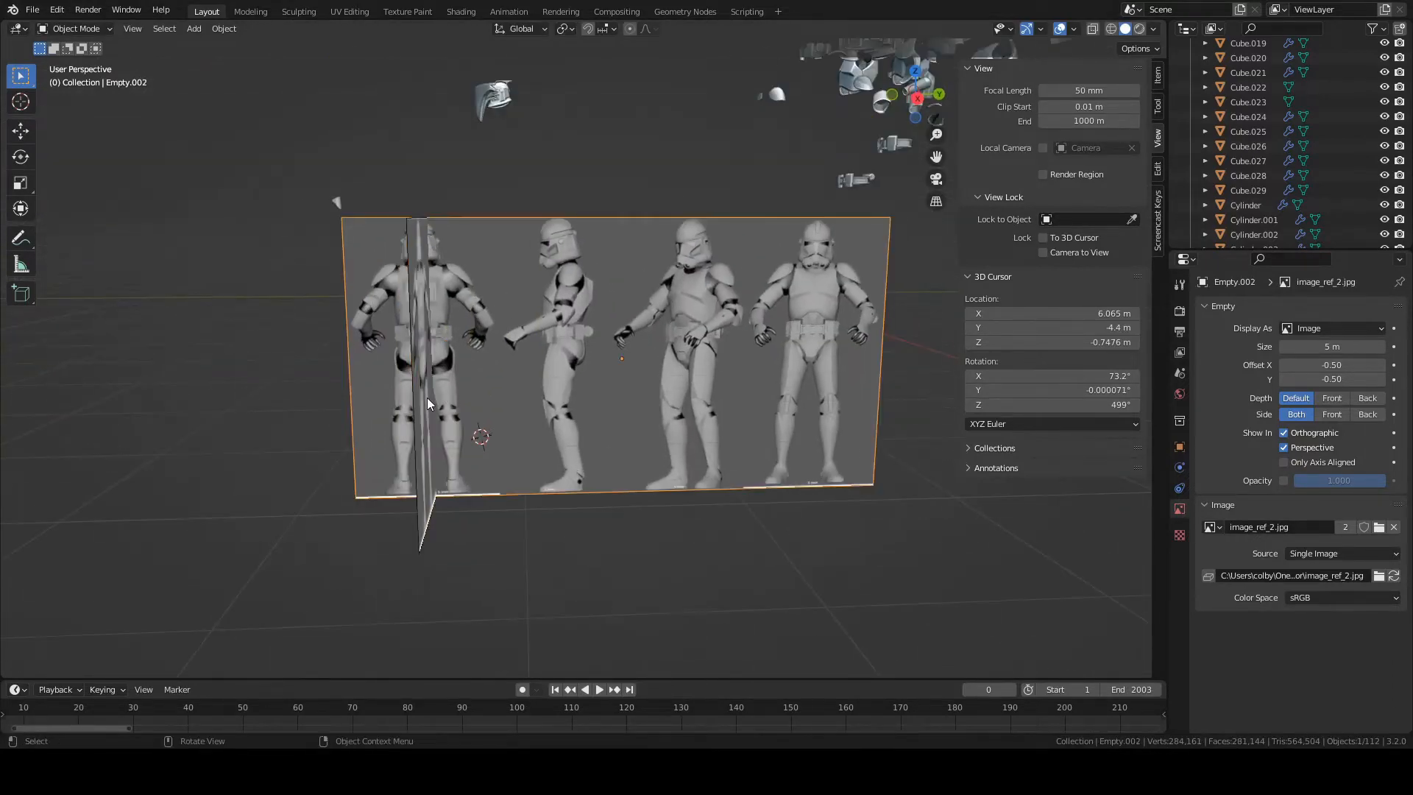
Step: Slide the back-view reference image back and forth along the global Y axis, ending with a shift of about 0.96 m
left_click(427, 398)
key("g")
key("y")
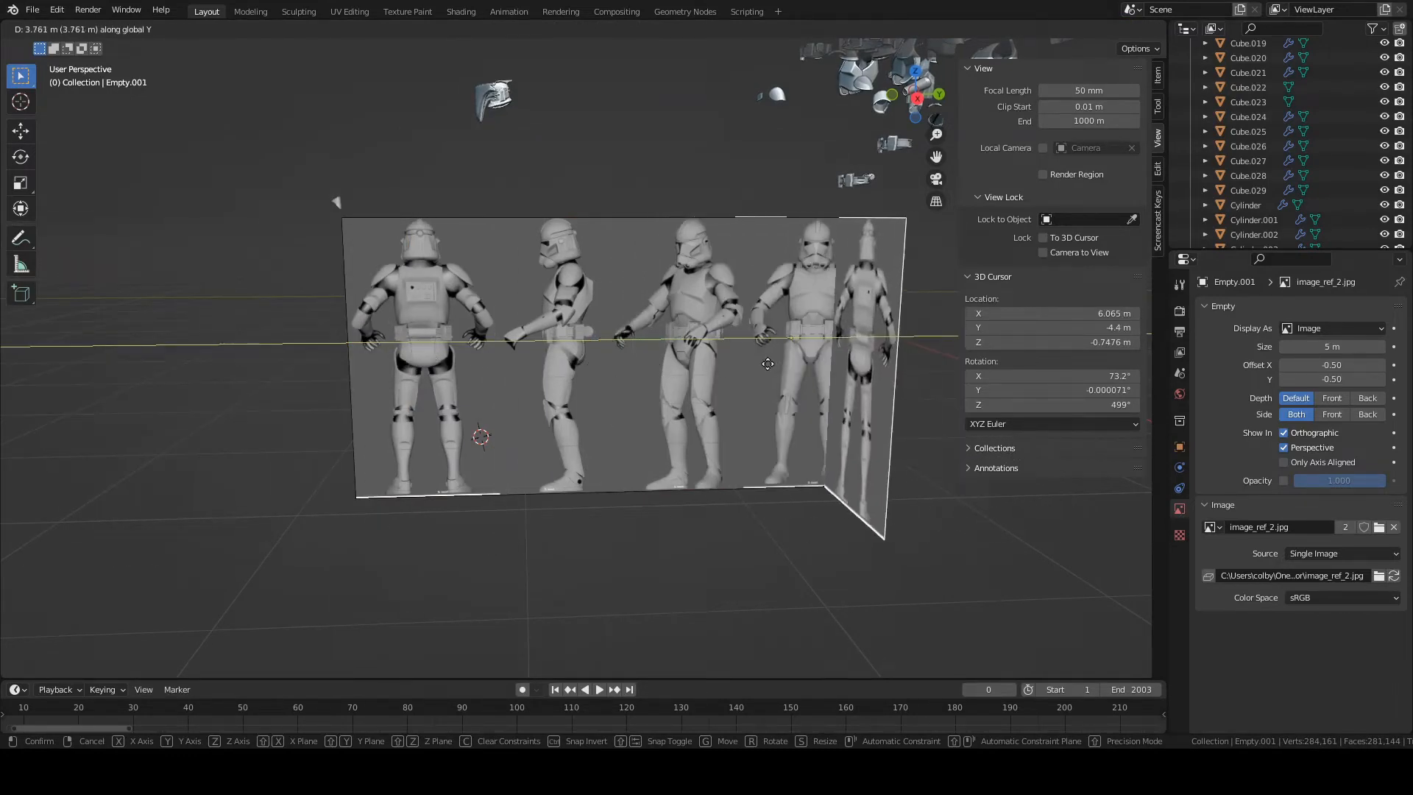
left_click(440, 369)
middle_click_drag(521, 372, 507, 399)
key("g")
key("y")
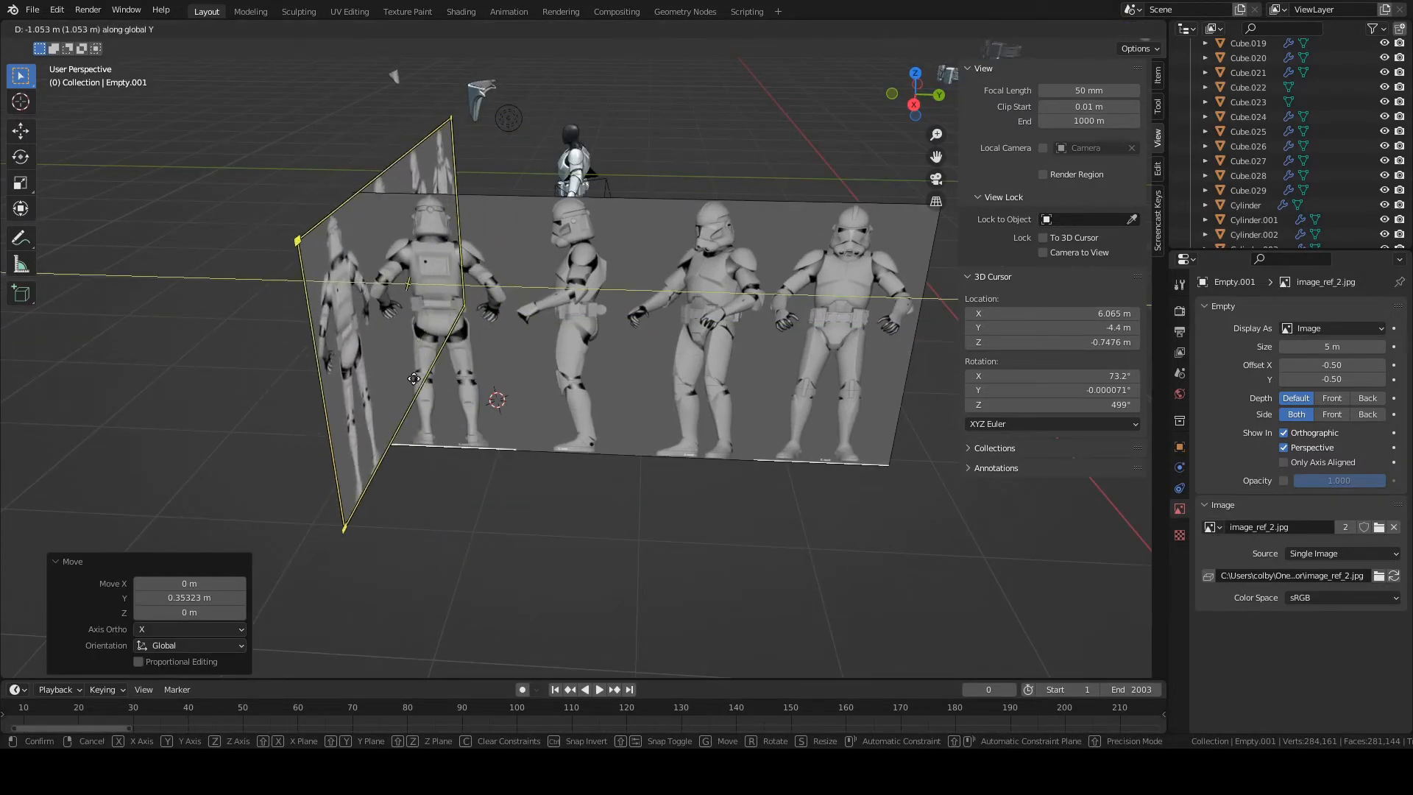
left_click(415, 379)
key("g")
key("y")
left_click(511, 389)
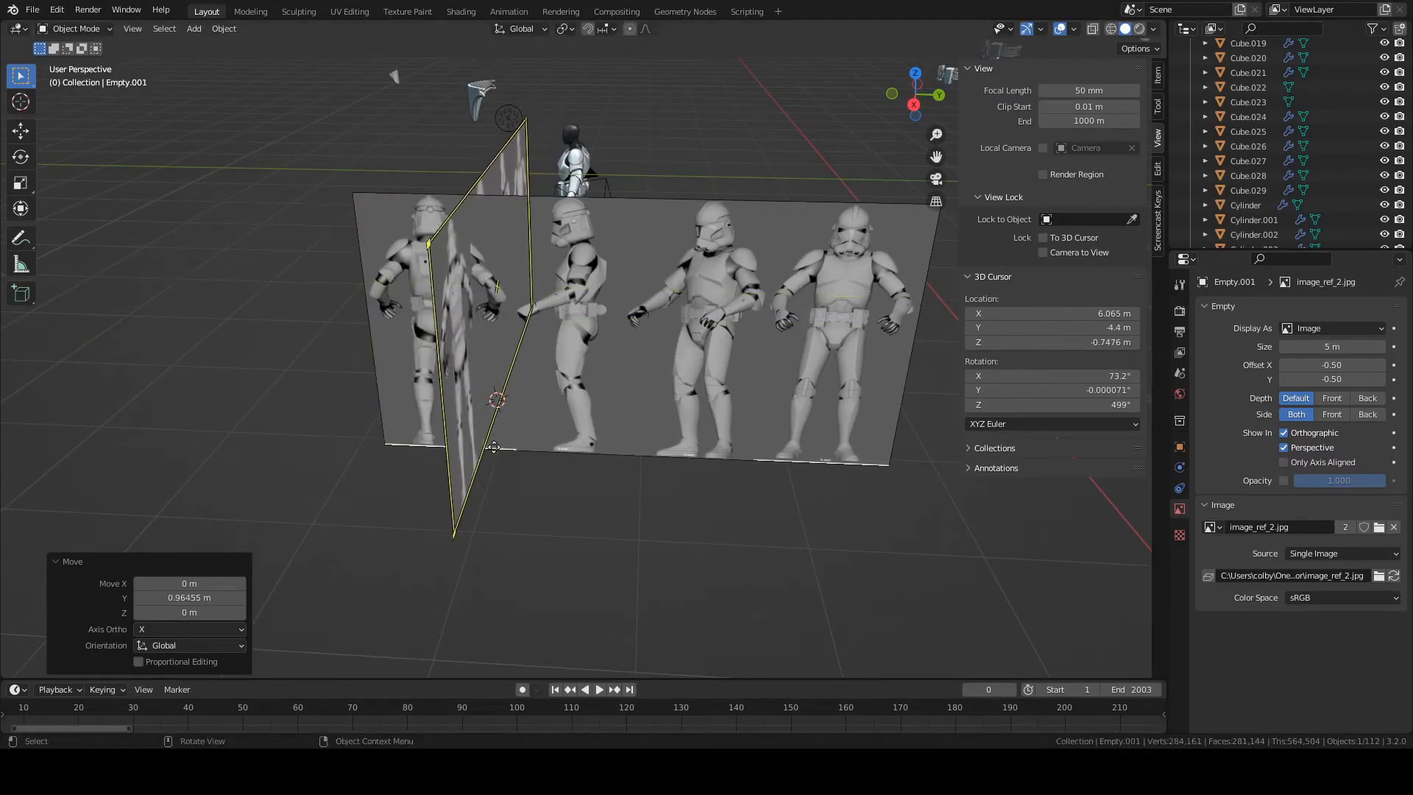
Step: Place the 3D cursor on the upper hip side panel of the side reference figure in right view and save the file
scroll(485, 442, "up", 2)
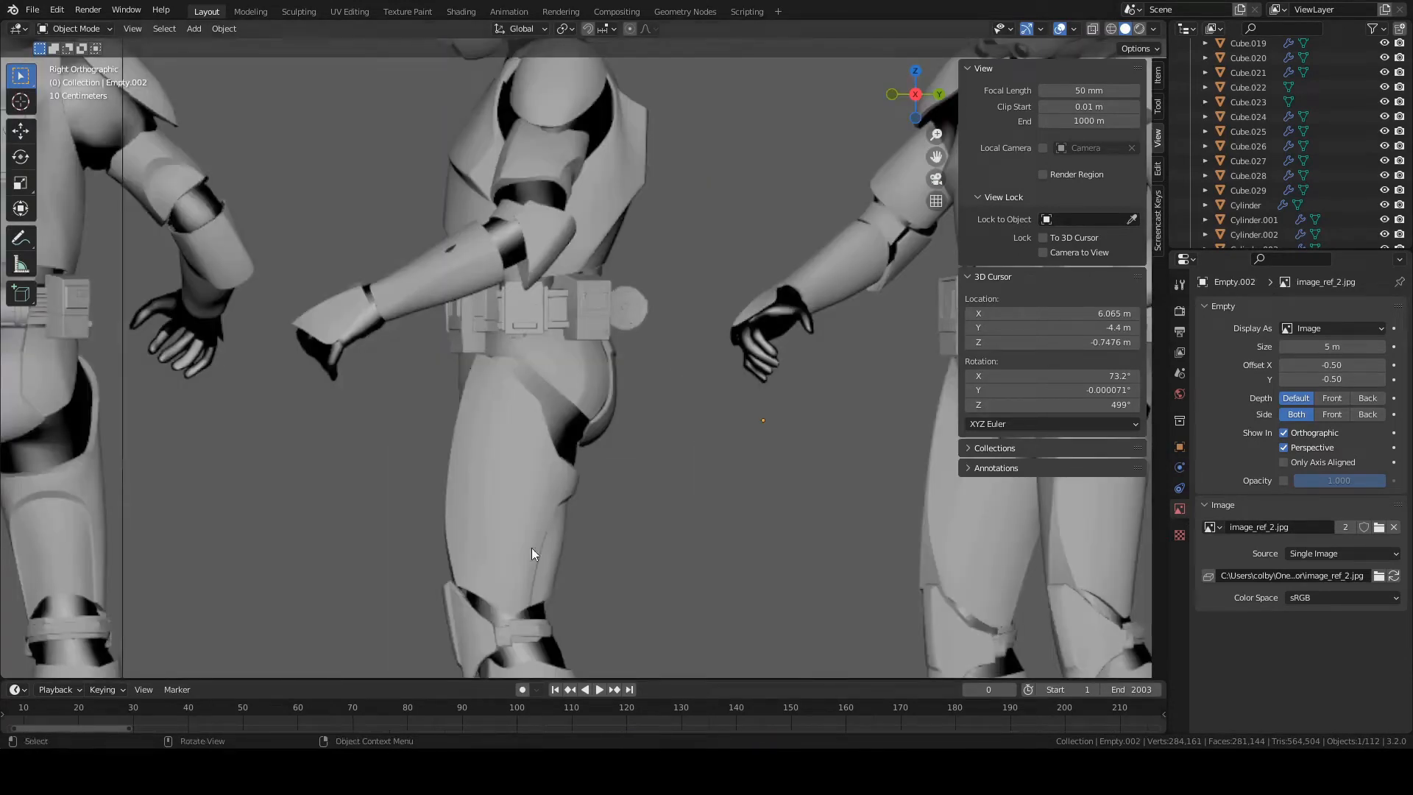
scroll(594, 377, "up", 2)
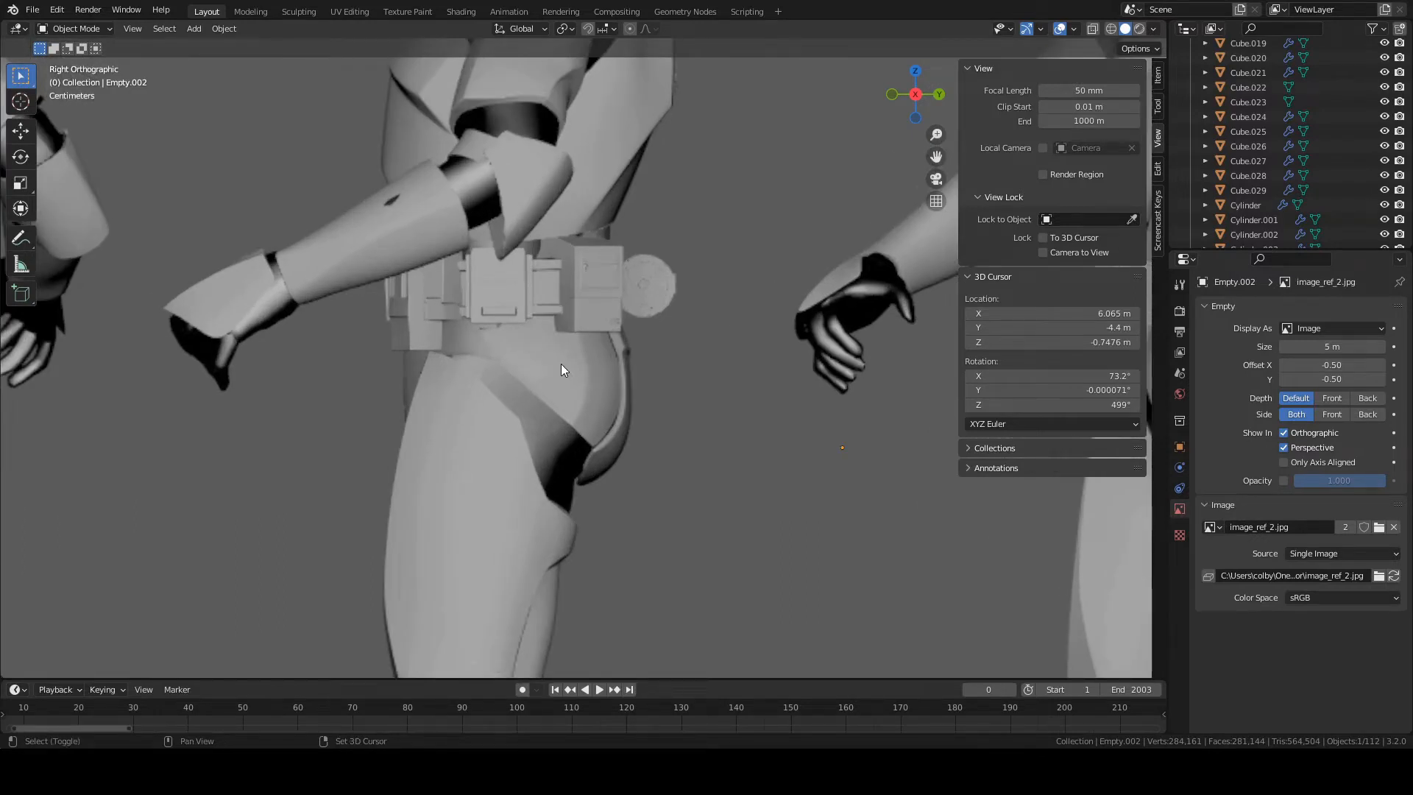
right_click(566, 361, "shift")
scroll(614, 360, "down", 3)
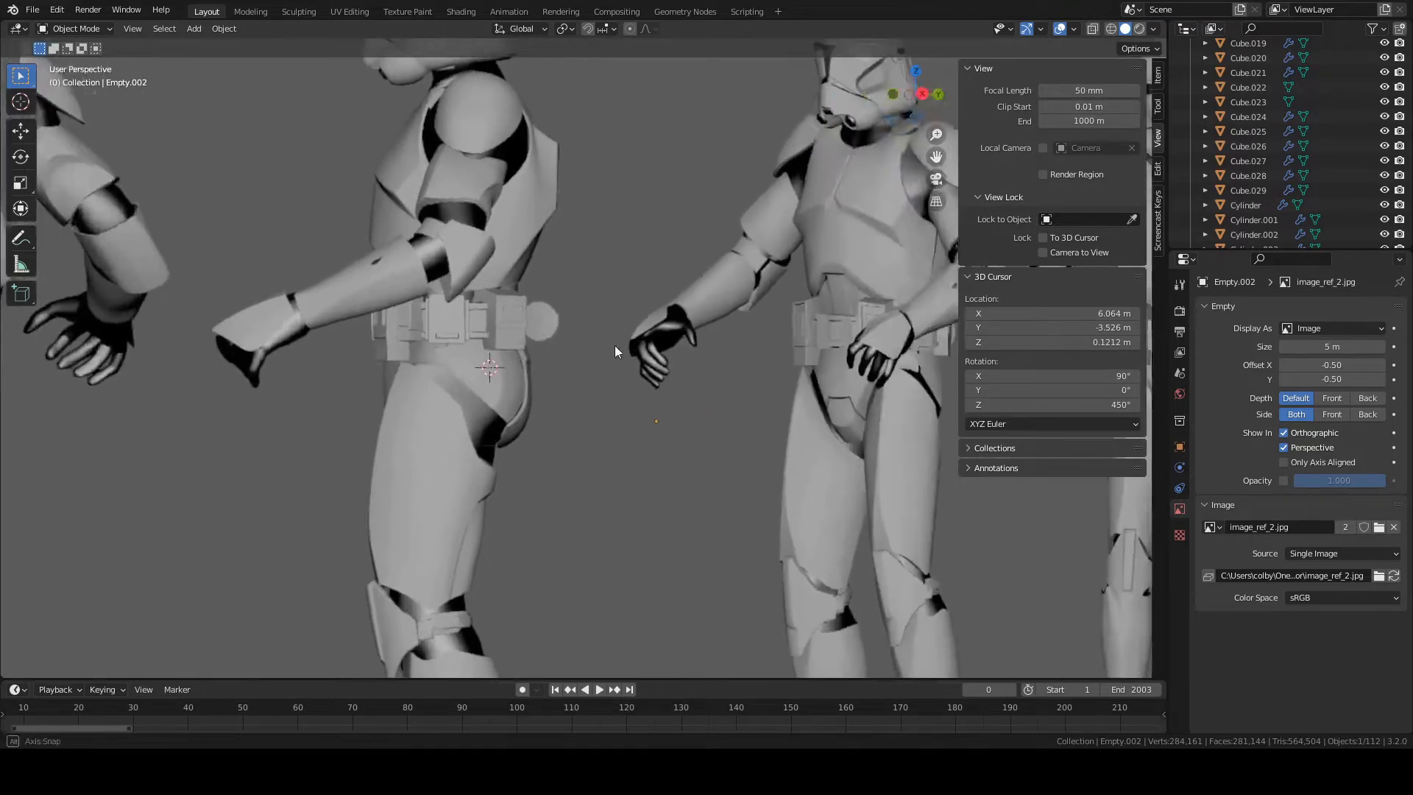
scroll(590, 349, "up", 3)
scroll(590, 349, "up", 1)
key("ctrl+s")
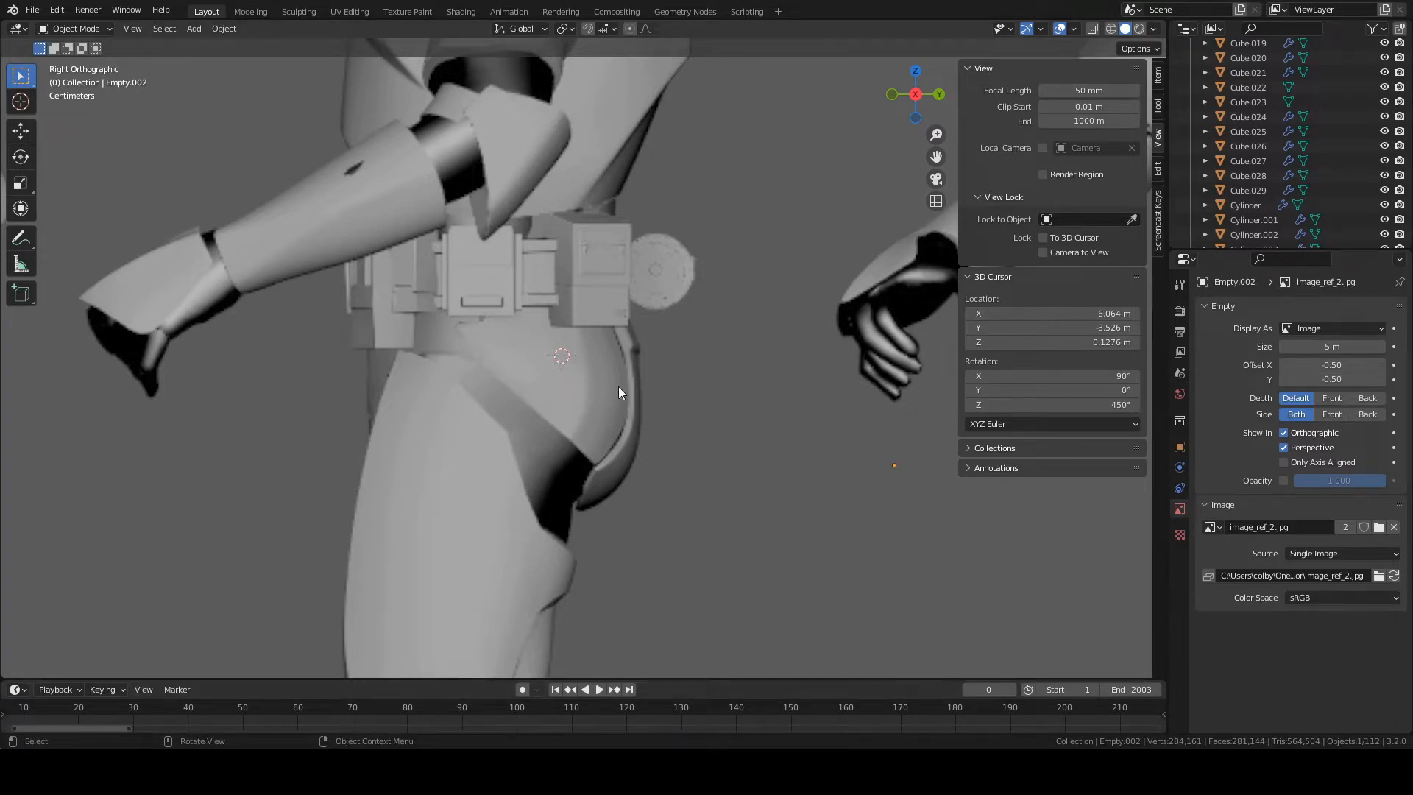
Step: Turn on the Screencast Keys overlay
left_click(1157, 219)
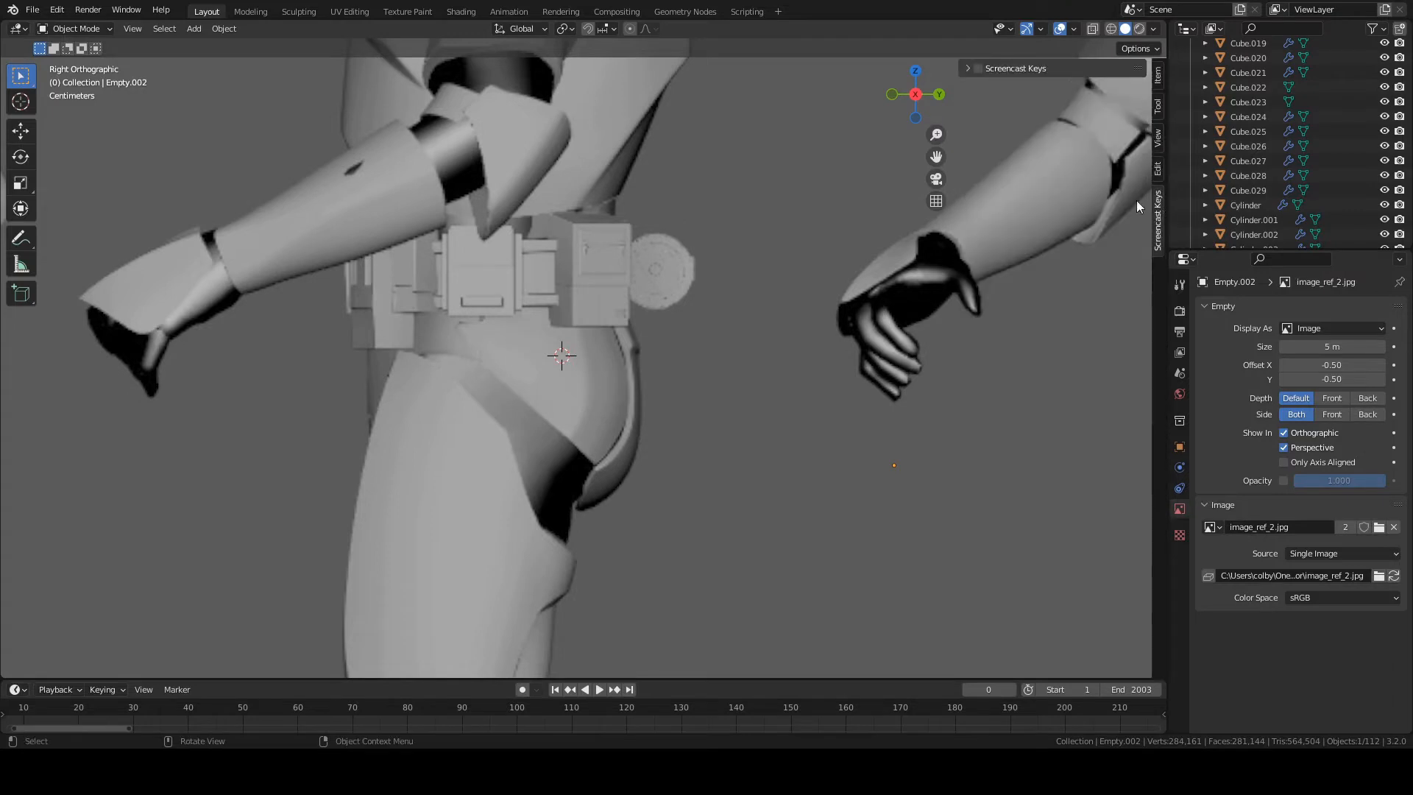
left_click(978, 69)
left_click(539, 320)
Step: Add a mesh plane at the 3D cursor and scale it down to fit the hip side panel
key("shift+a")
mouse_move(536, 321)
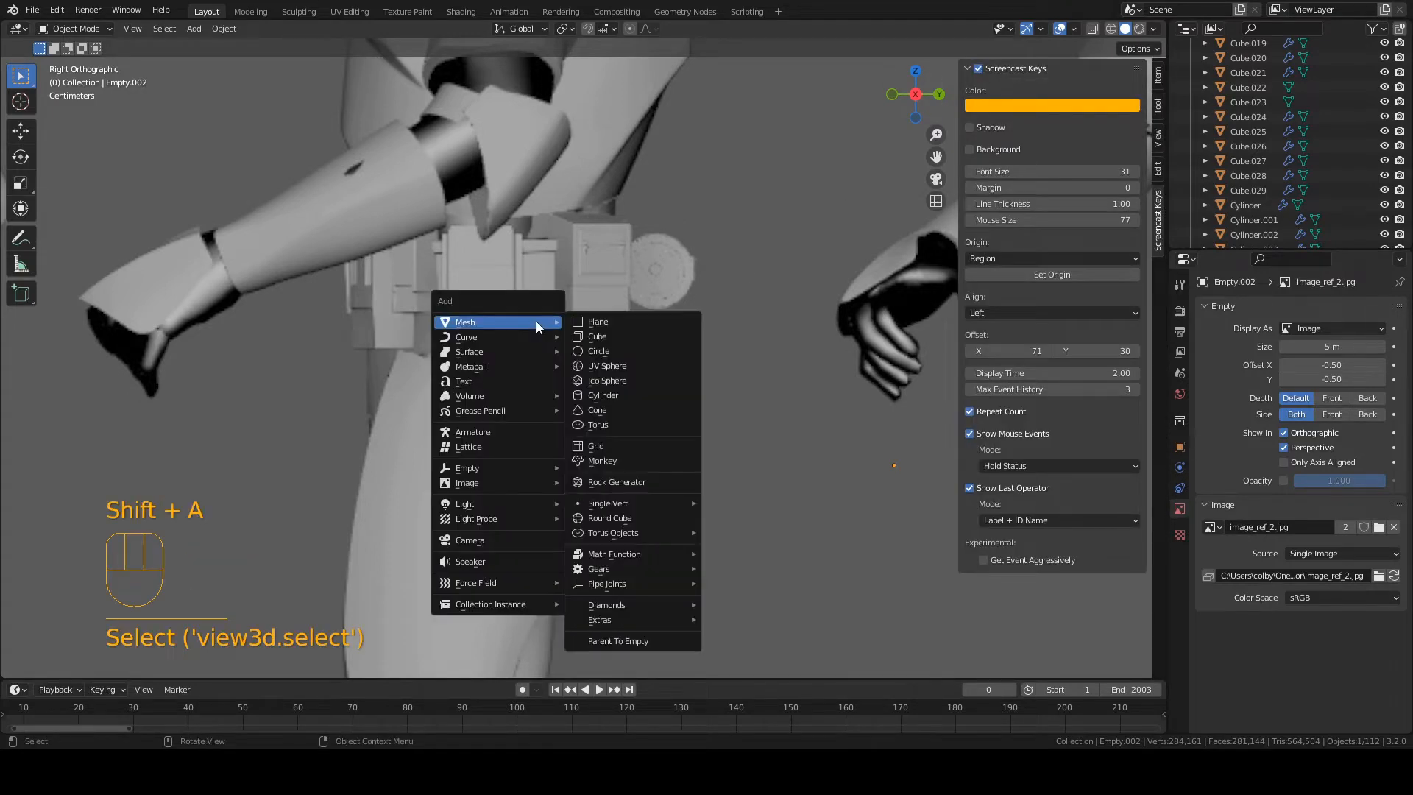
left_click(632, 323)
key("s")
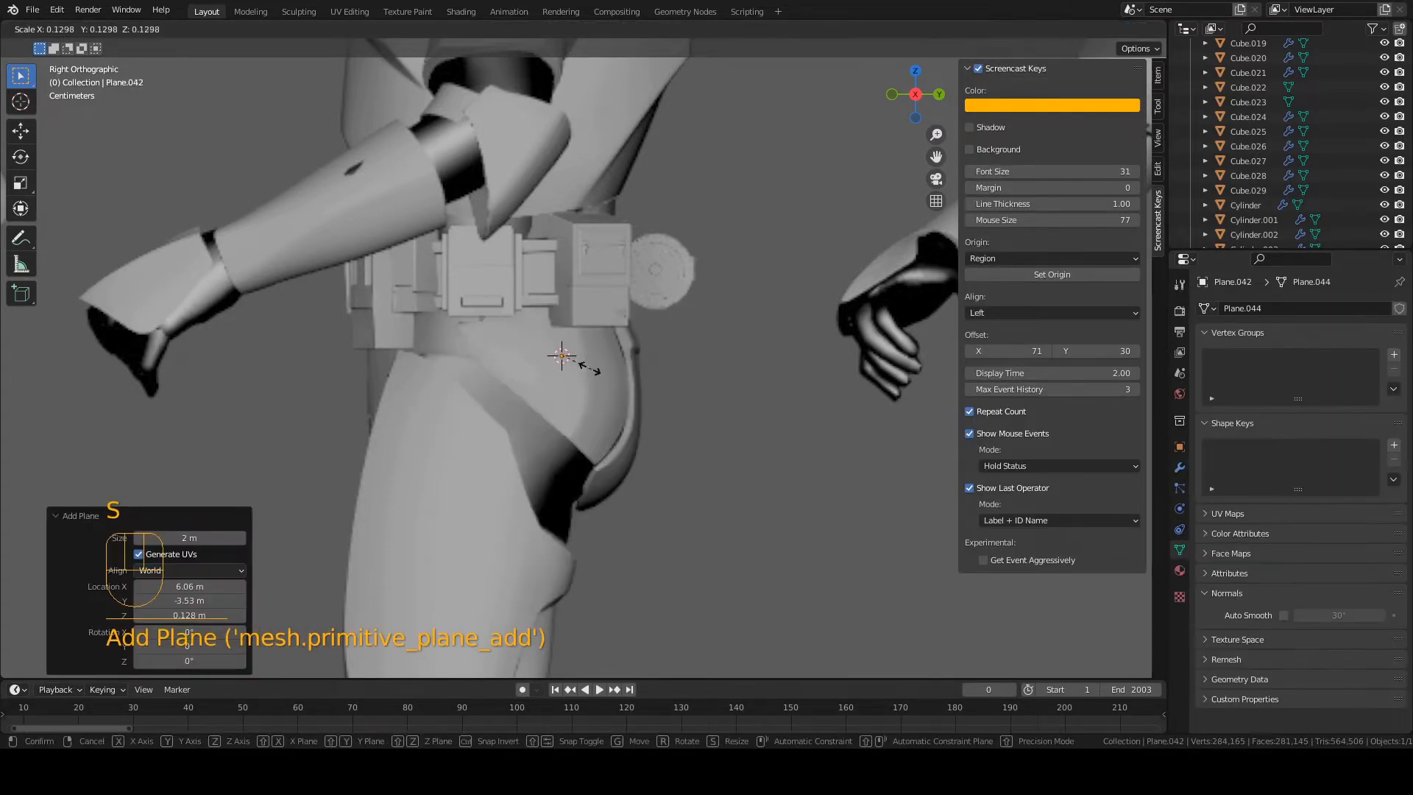
left_click(581, 364)
Step: Scale the new plane by a factor of about 0.955
scroll(606, 342, "down", 2)
middle_click_drag(607, 343, 537, 381)
scroll(537, 380, "up", 2)
middle_click_drag(537, 380, 625, 383)
key("s")
left_click(722, 352)
key("g")
right_click(622, 354)
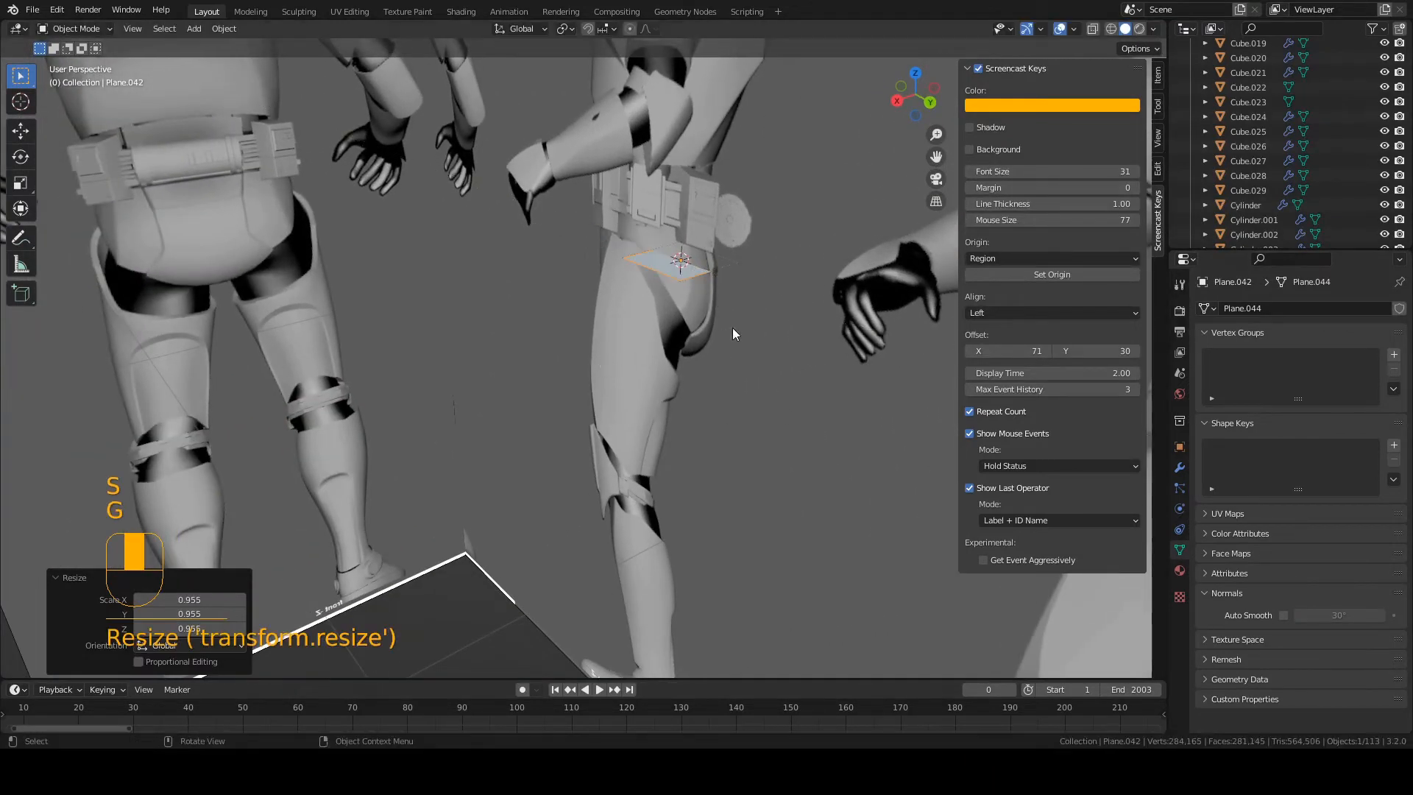
Step: Move the plane along X by about 0.58 m and 0.34 m toward the back-view figure's hip and save the file
key("g")
key("x")
left_click(470, 359)
middle_click_drag(469, 359, 679, 317, "shift")
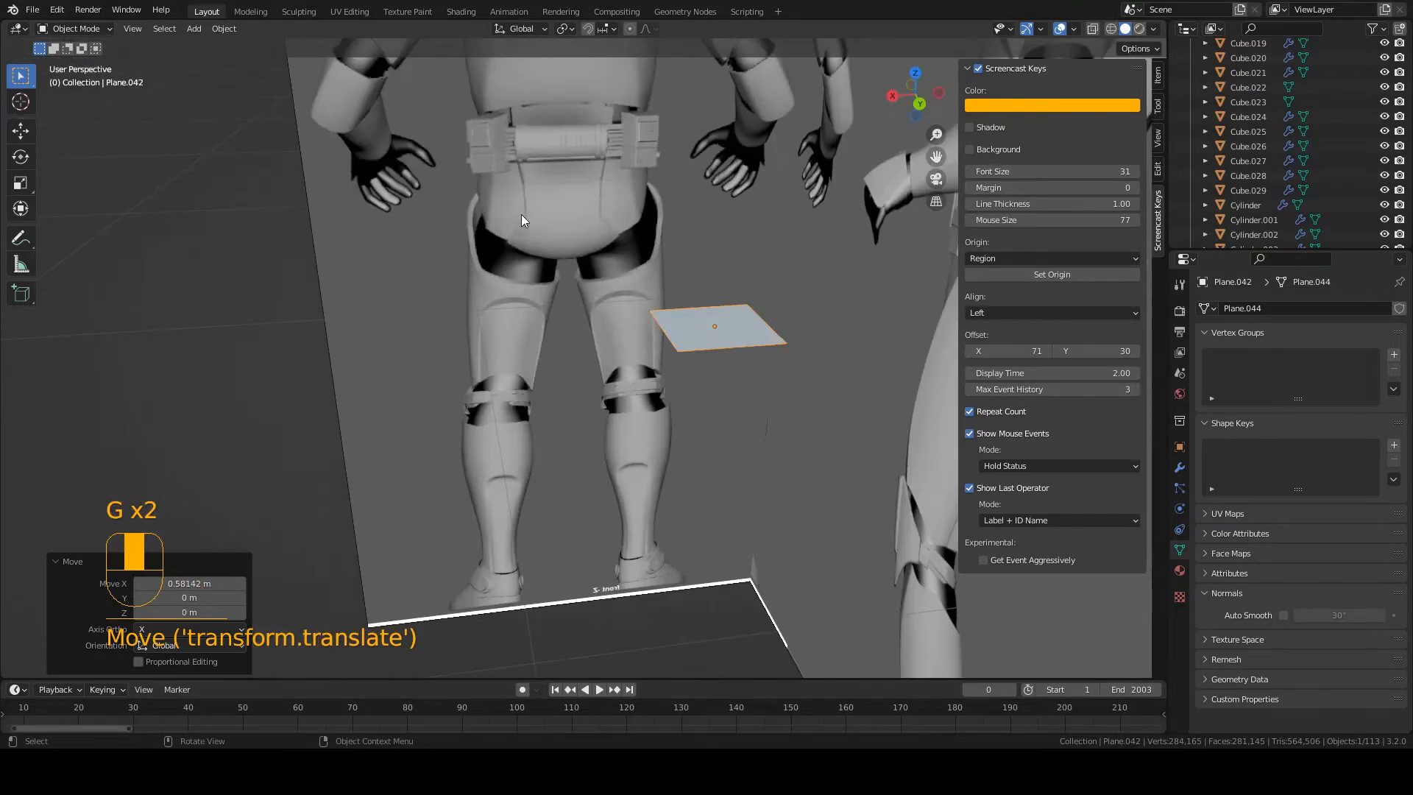
middle_click_drag(514, 315, 508, 346)
key("g")
left_click(485, 384)
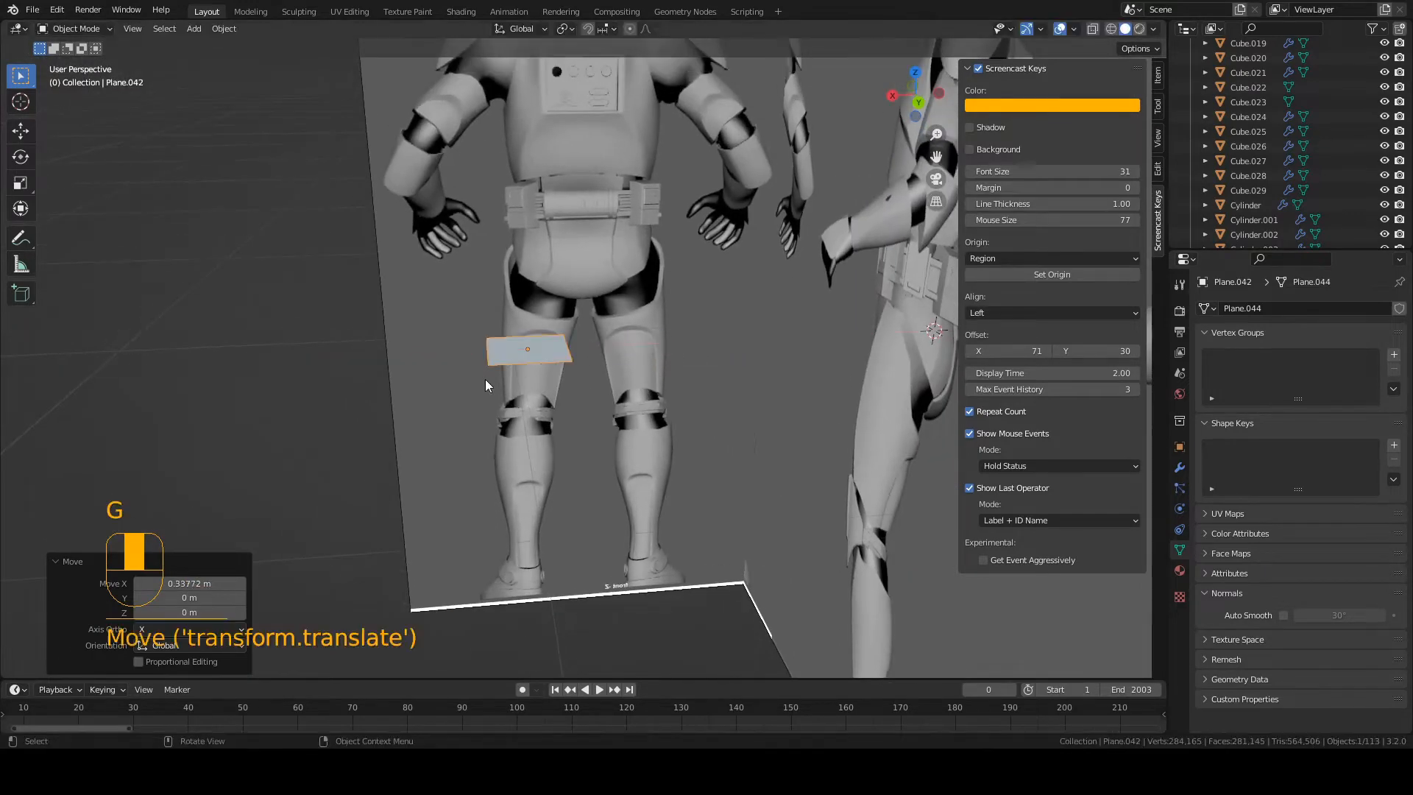
key("KP_1")
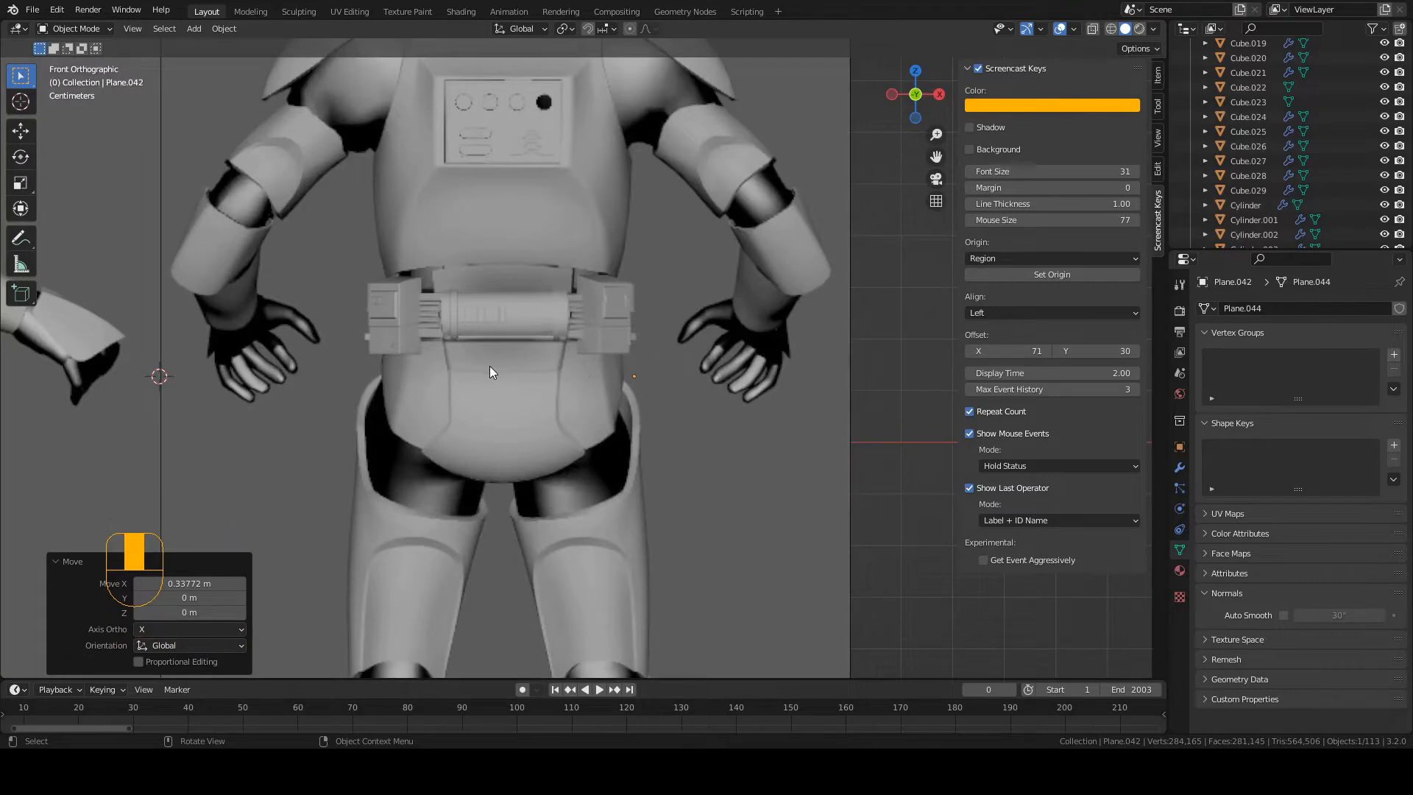
key("KP_9")
scroll(545, 379, "up", 2)
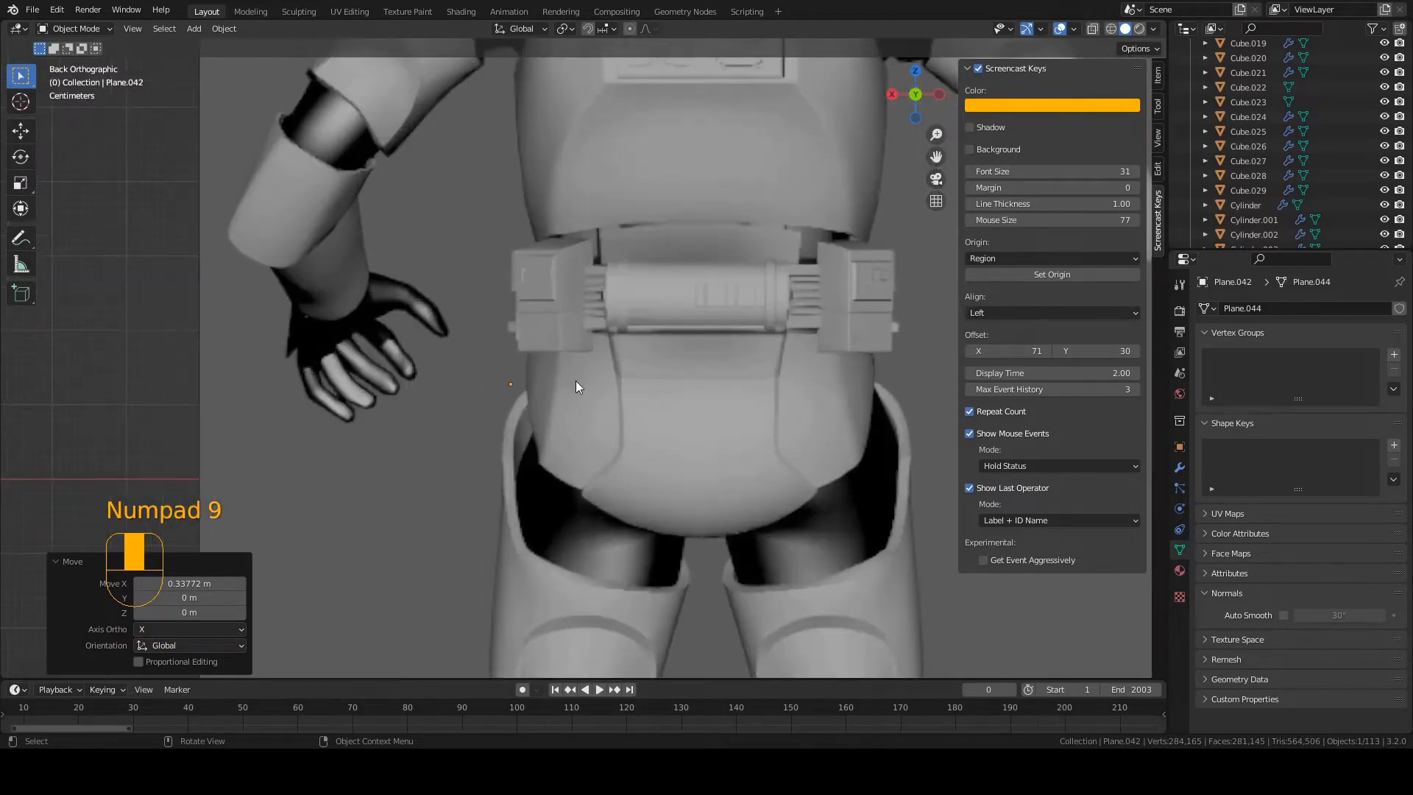
key("ctrl+s")
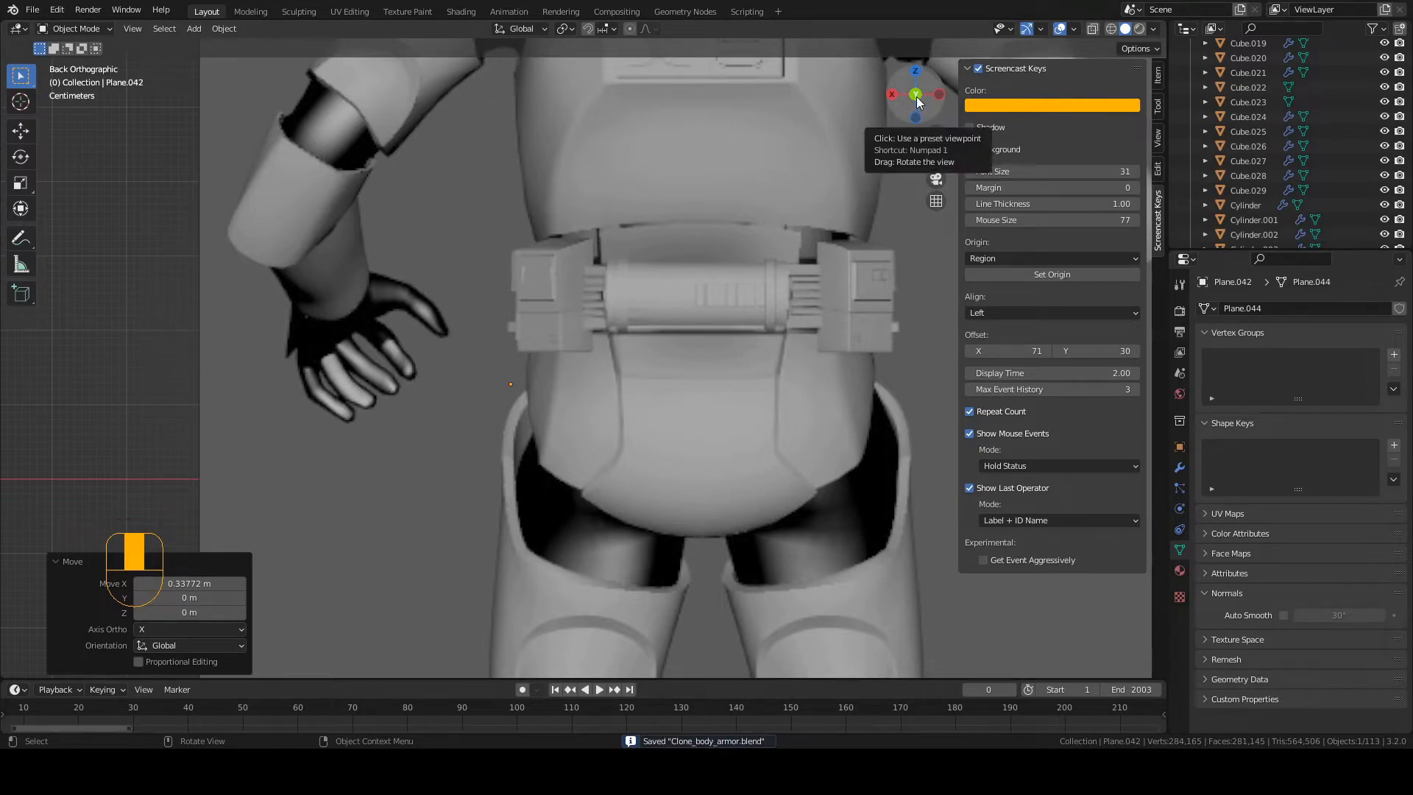
scroll(617, 382, "up", 1)
key("r")
key("y")
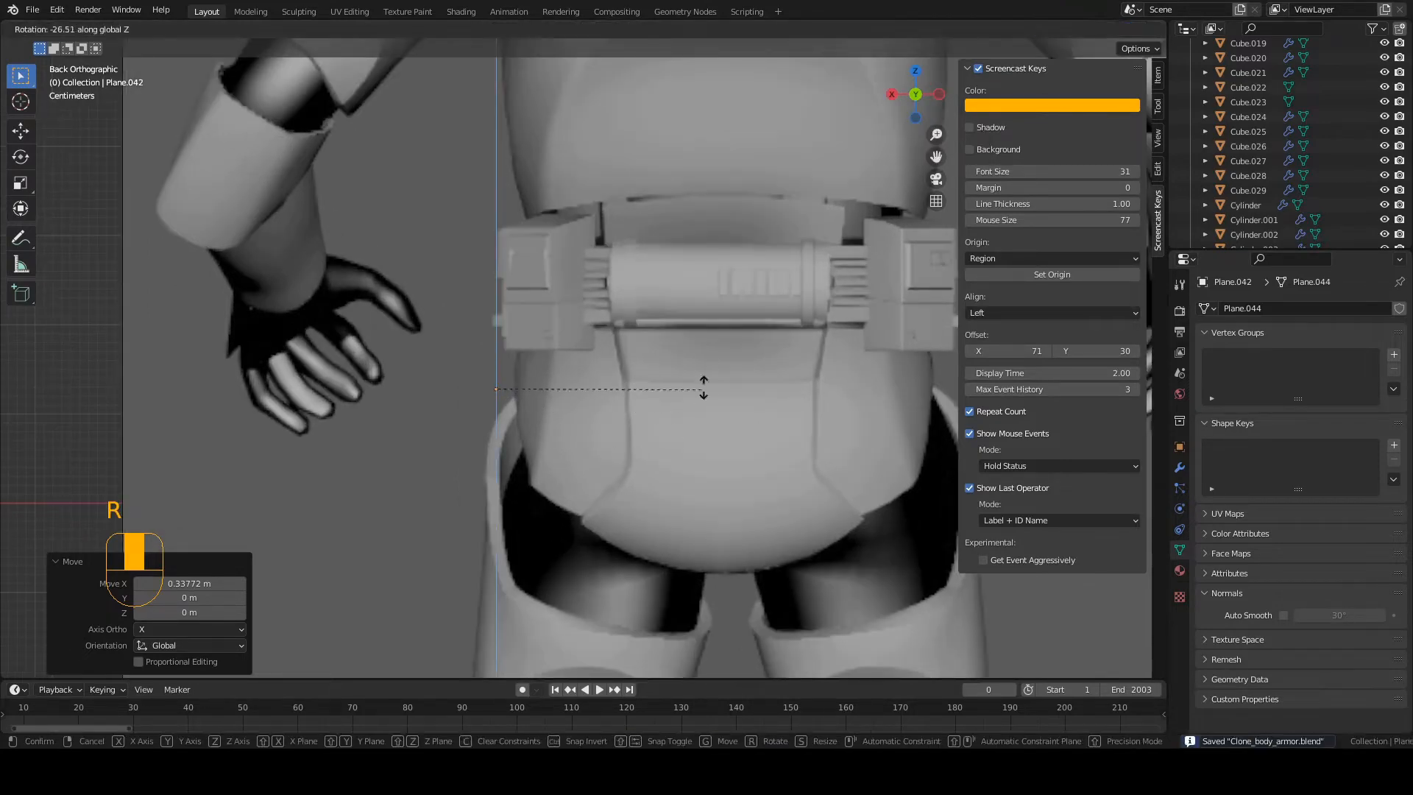
right_click(703, 388)
scroll(625, 368, "down", 5)
middle_click_drag(549, 345, 581, 406)
key("r")
middle_click(626, 402)
right_click(638, 402)
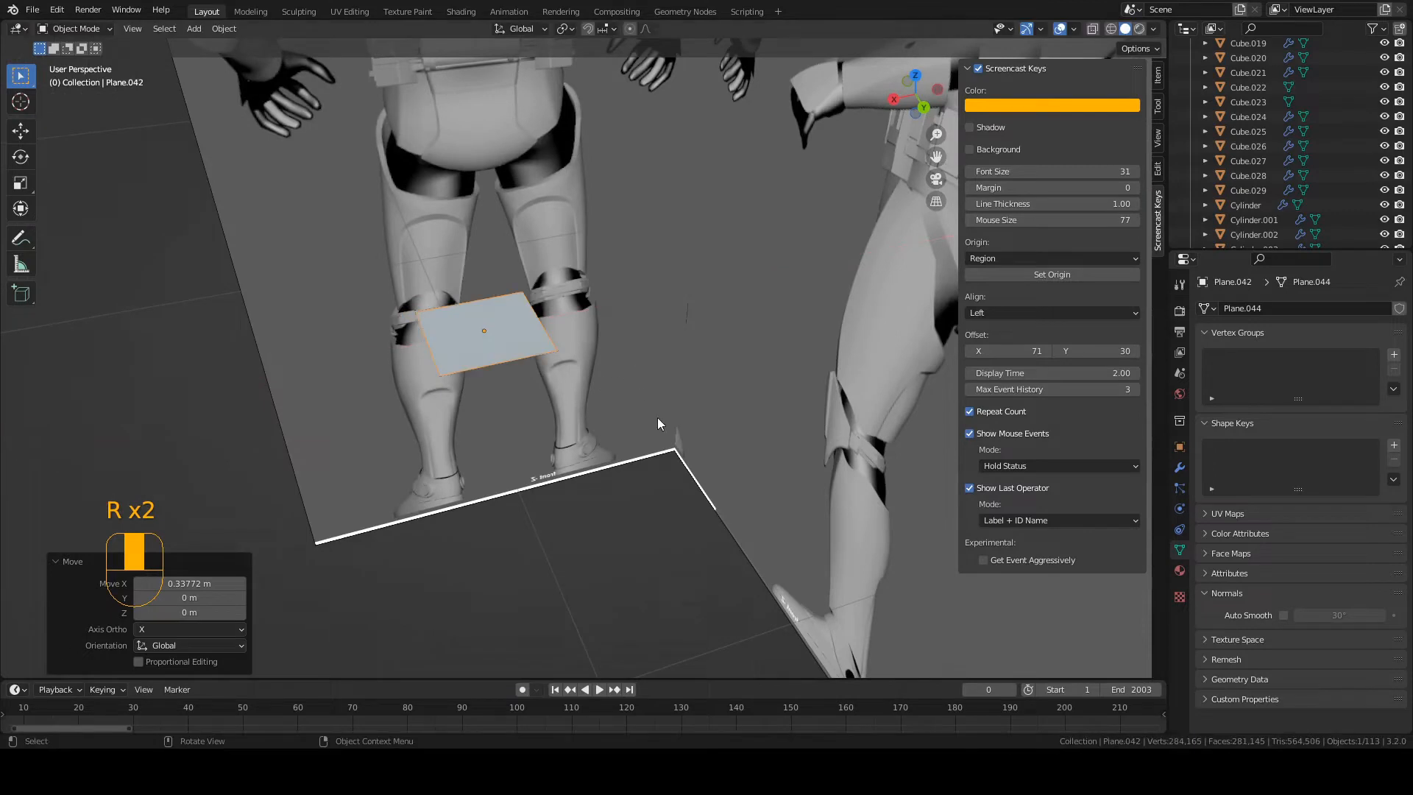
key("r")
middle_click(660, 415)
right_click(672, 405)
Step: Rotate the plane 90° about the Y axis so it stands upright
type("r")
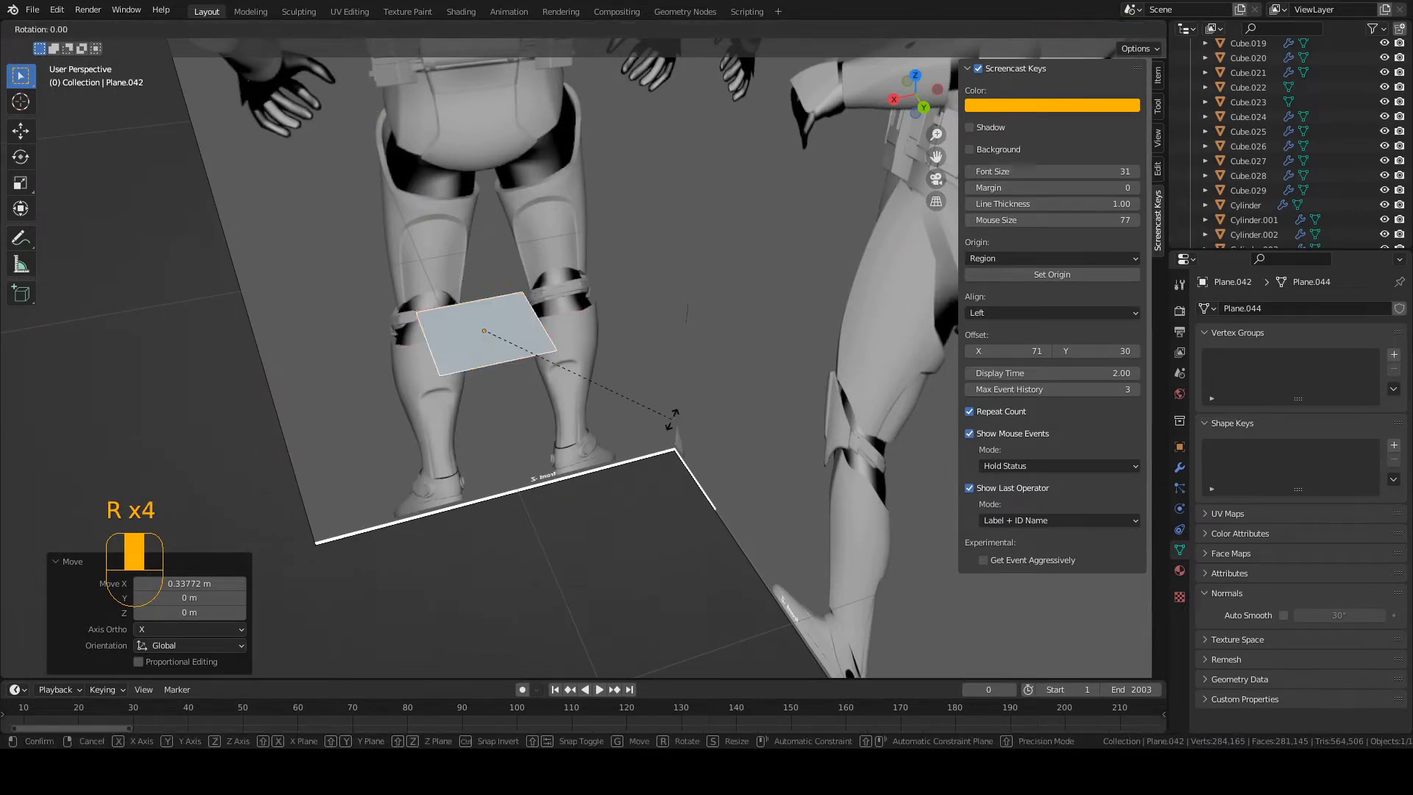
type("y90")
key("Return")
Step: Rotate the plane about 32.2° around the Z axis and save the file
middle_click_drag(637, 426, 587, 498)
key("r")
key("z")
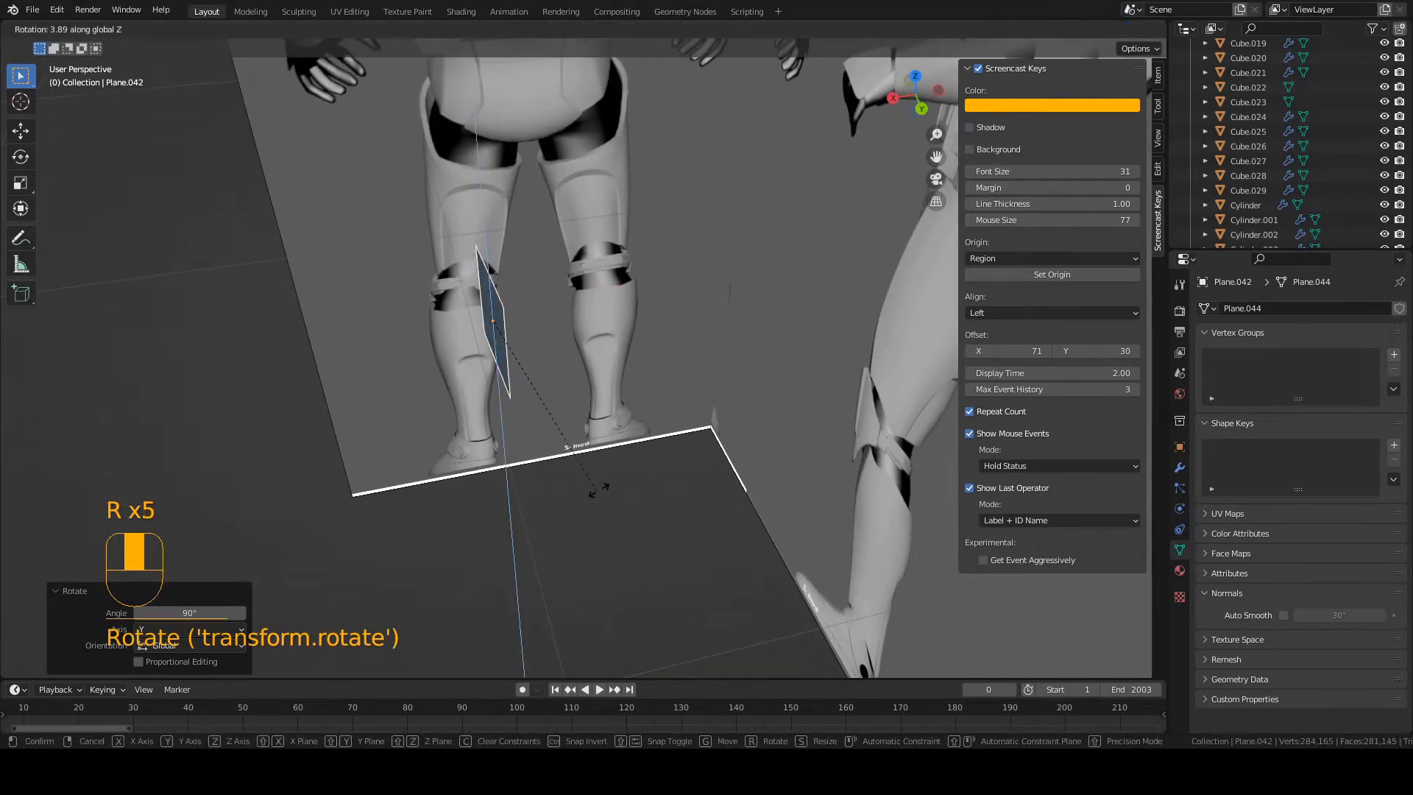
left_click(631, 402)
key("ctrl+s")
Step: In back view, move the plane about 0.049 m in negative X and 0.004 m up over the hip side panel
middle_click_drag(630, 401, 576, 359)
key("KP_1")
key("KP_9")
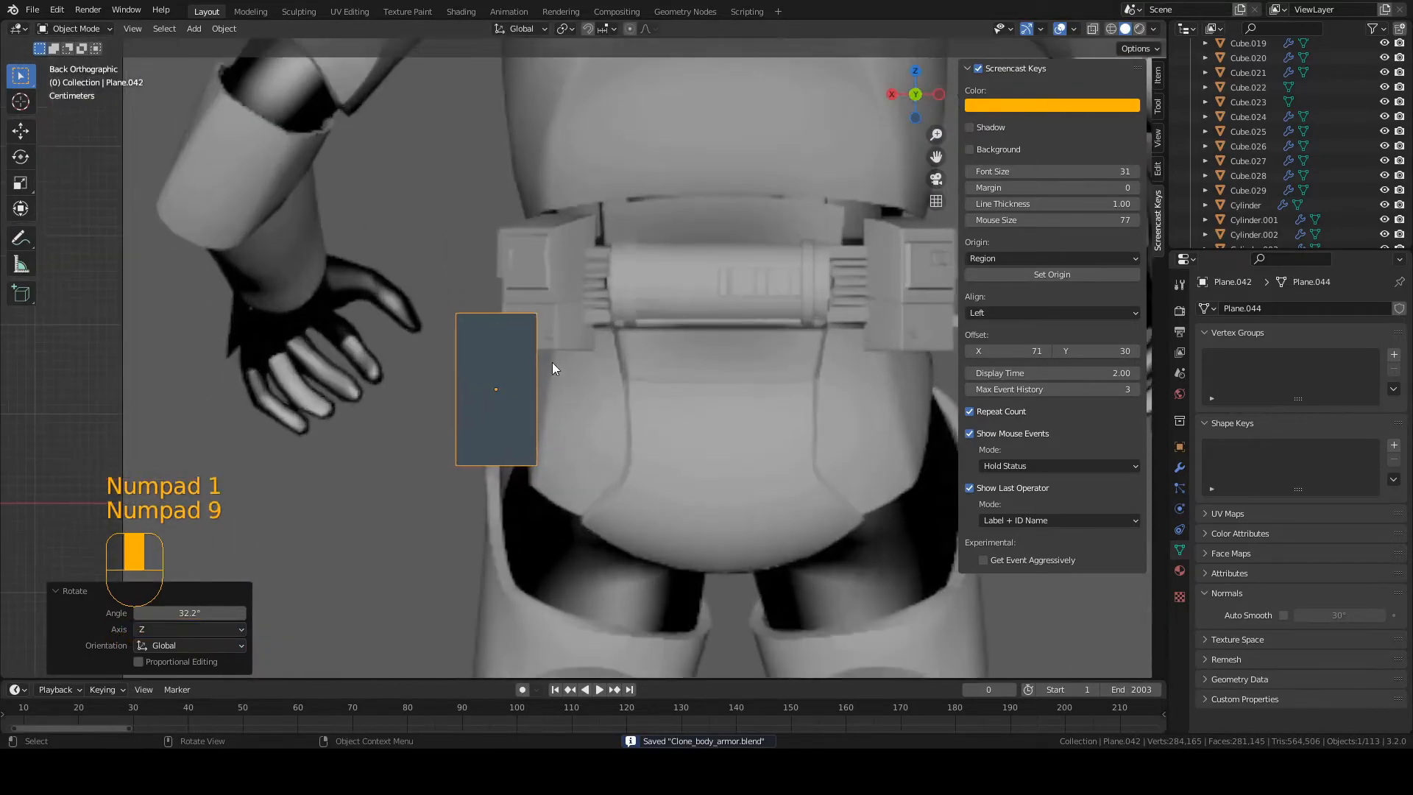
key("g")
left_click(586, 361)
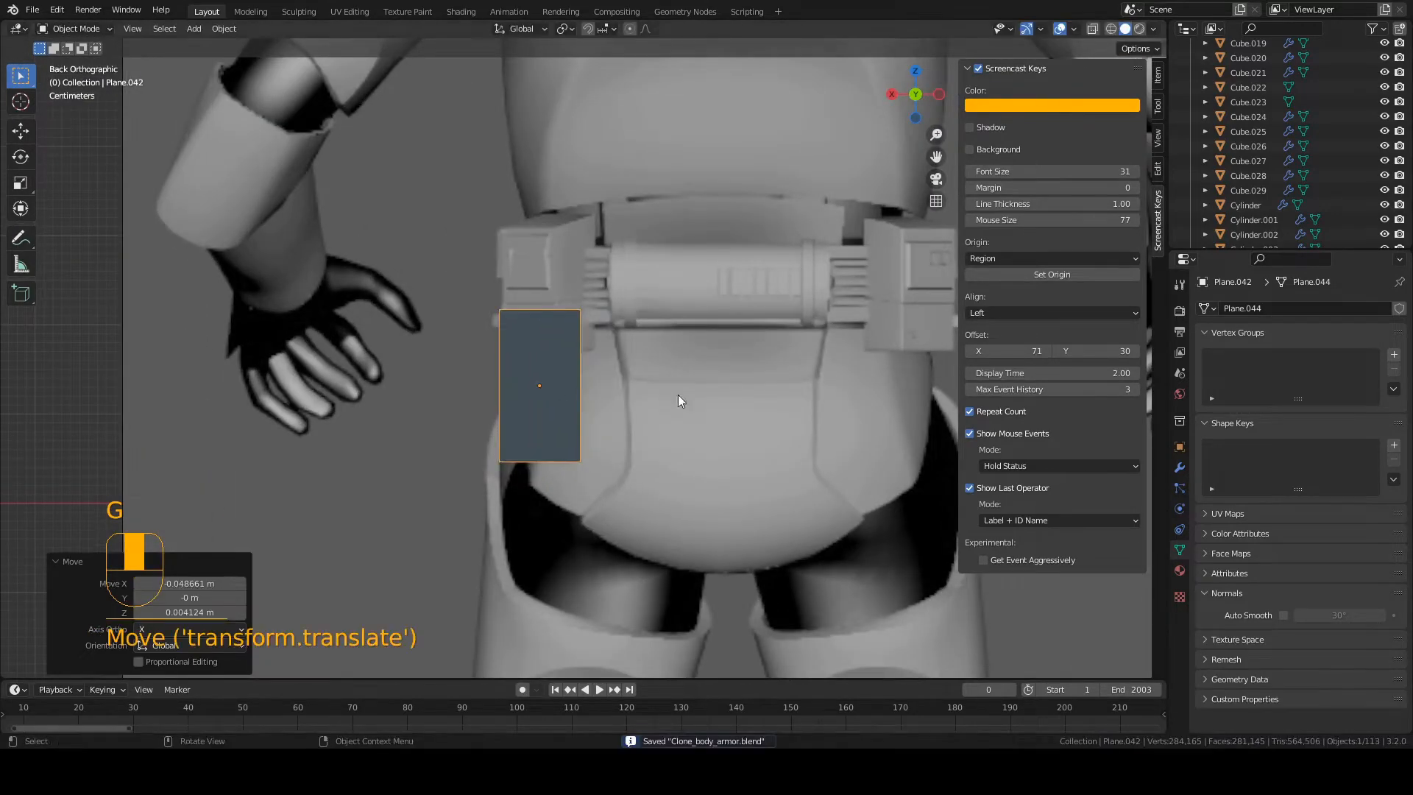
Step: Scale the plane down to a small rectangle at the hip panel's outer edge below the belt box, nudge it into place and save
key("s")
left_click(586, 364)
key("g")
left_click(586, 365)
key("ctrl+s")
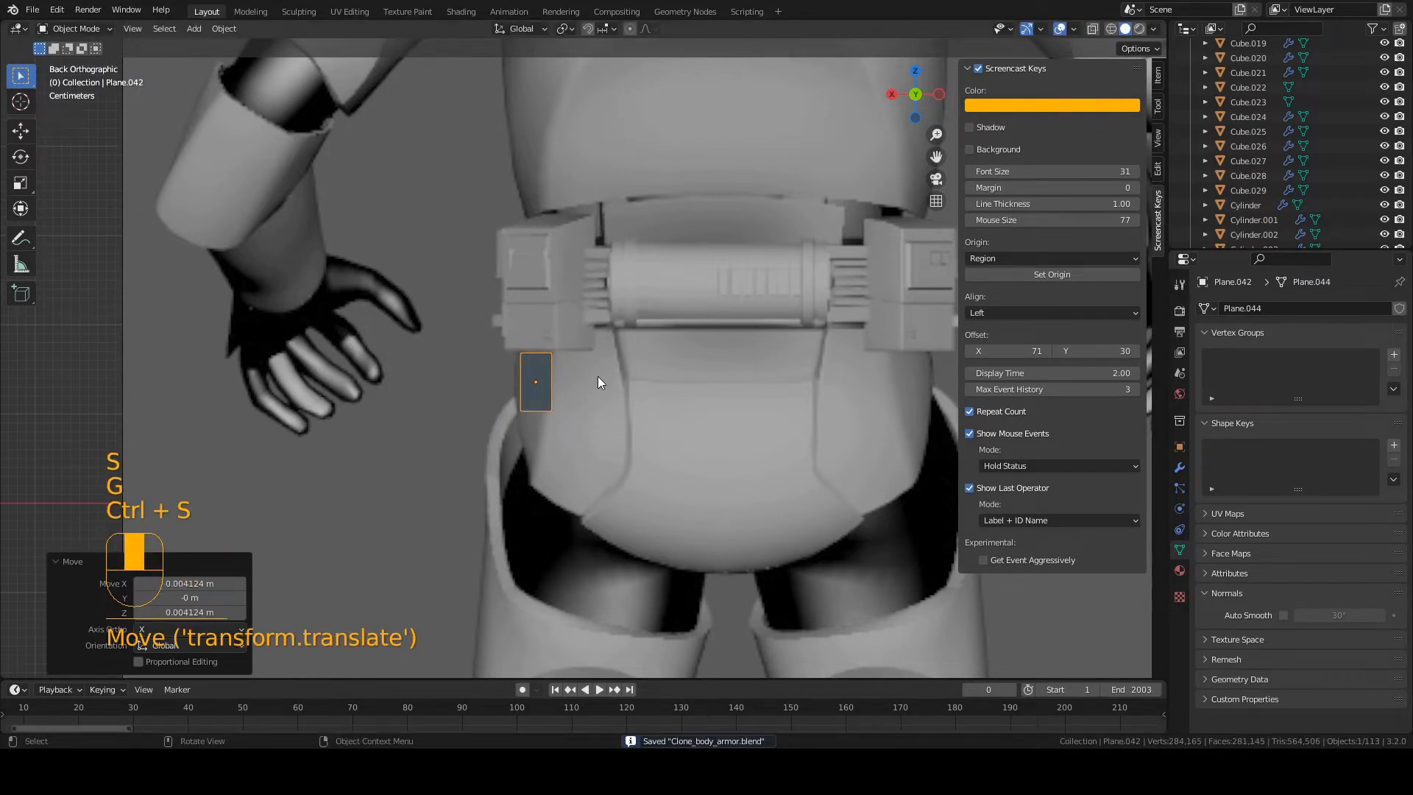
Step: Reveal the hidden hip and back armor panels, save the file, and select the small plane to compare its placement with them
middle_click_drag(598, 377, 564, 390, "shift")
scroll(577, 415, "up", 1)
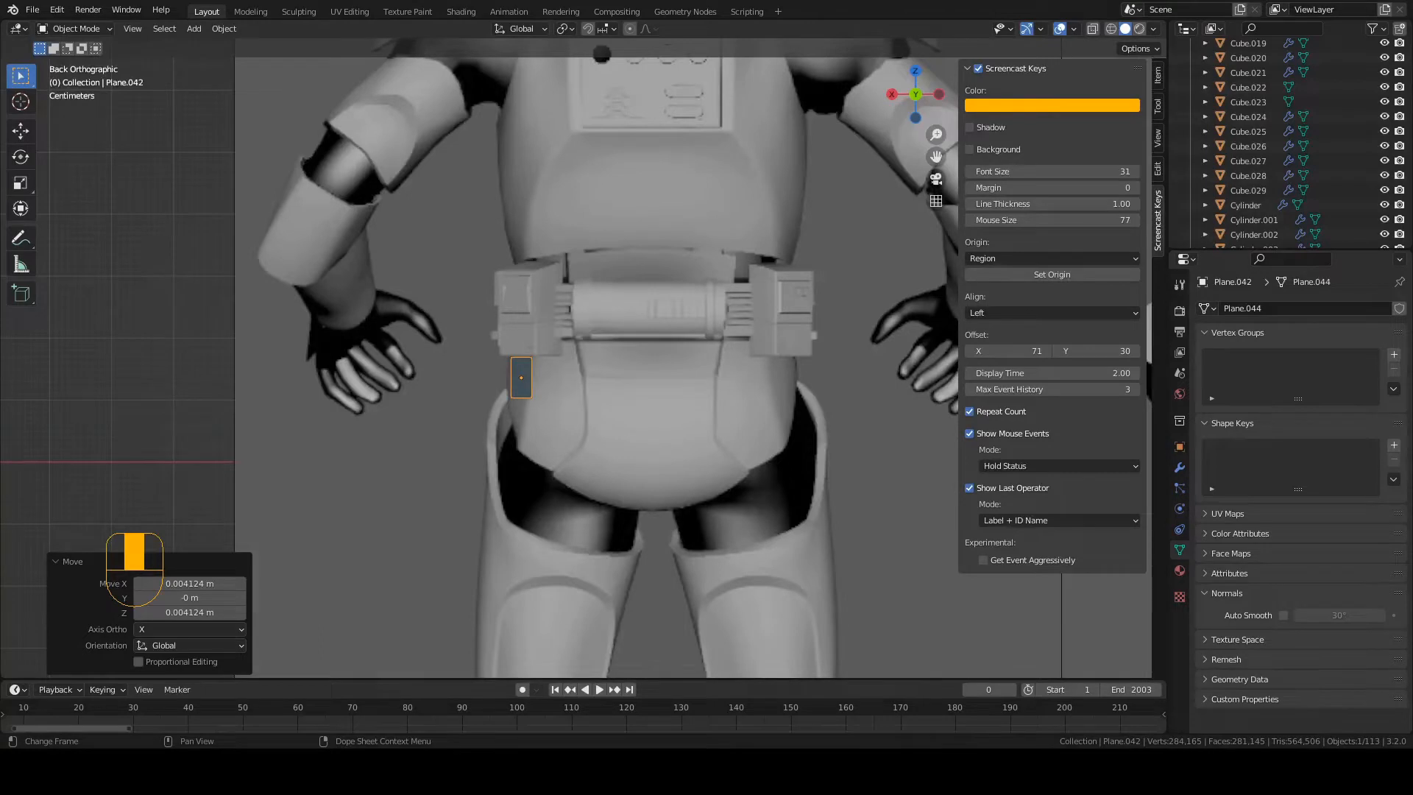
scroll(589, 489, "up", 2)
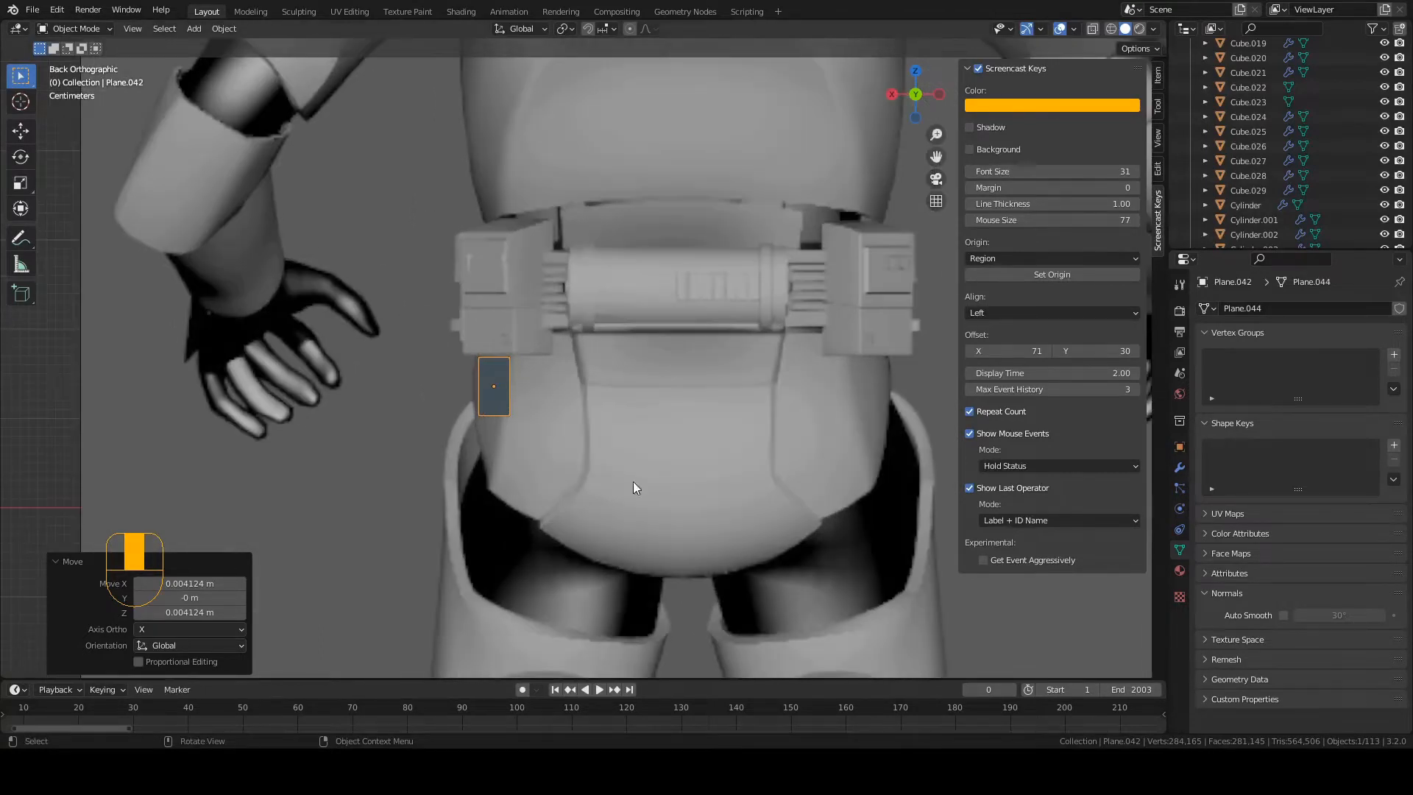
key("alt+h")
left_click(682, 439)
key("ctrl+s")
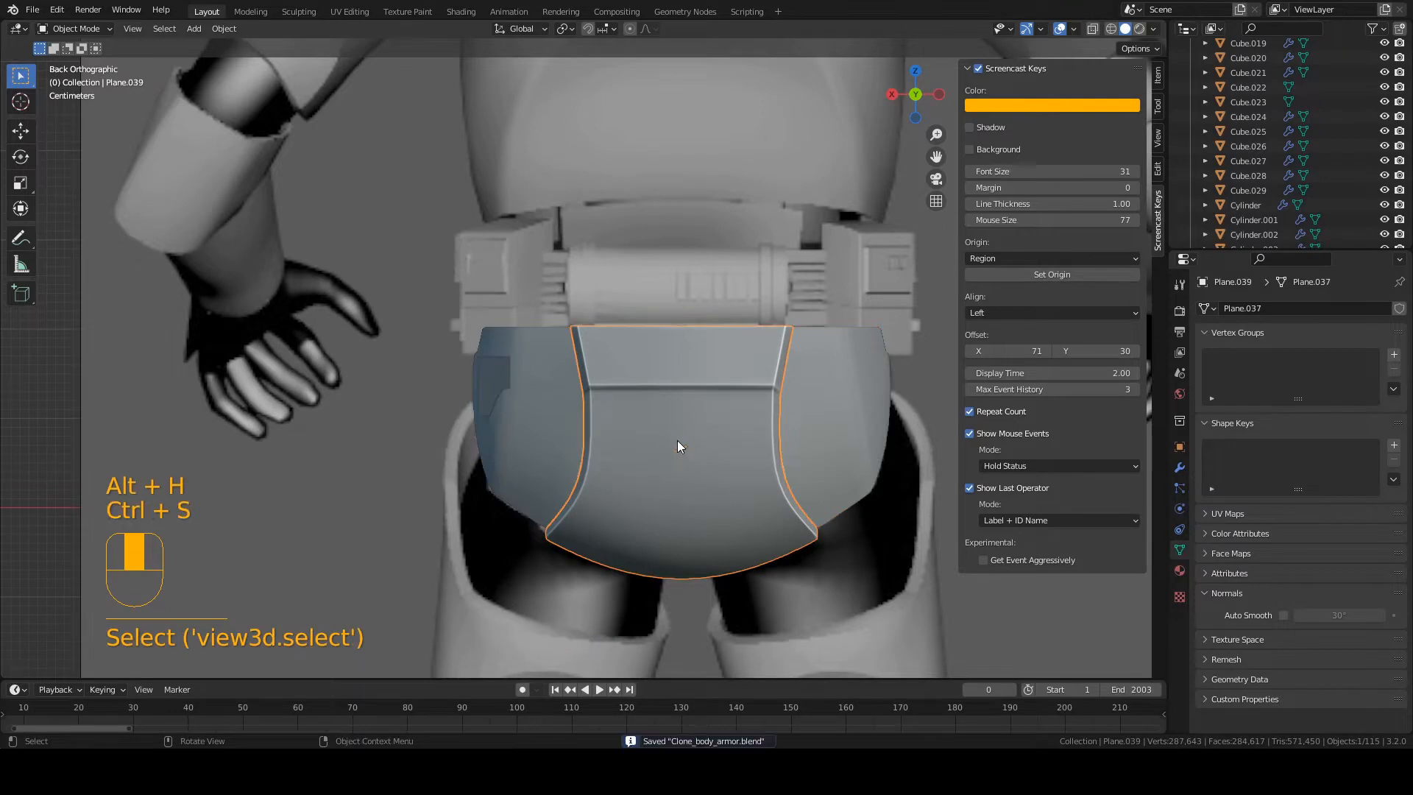
scroll(674, 445, "up", 2)
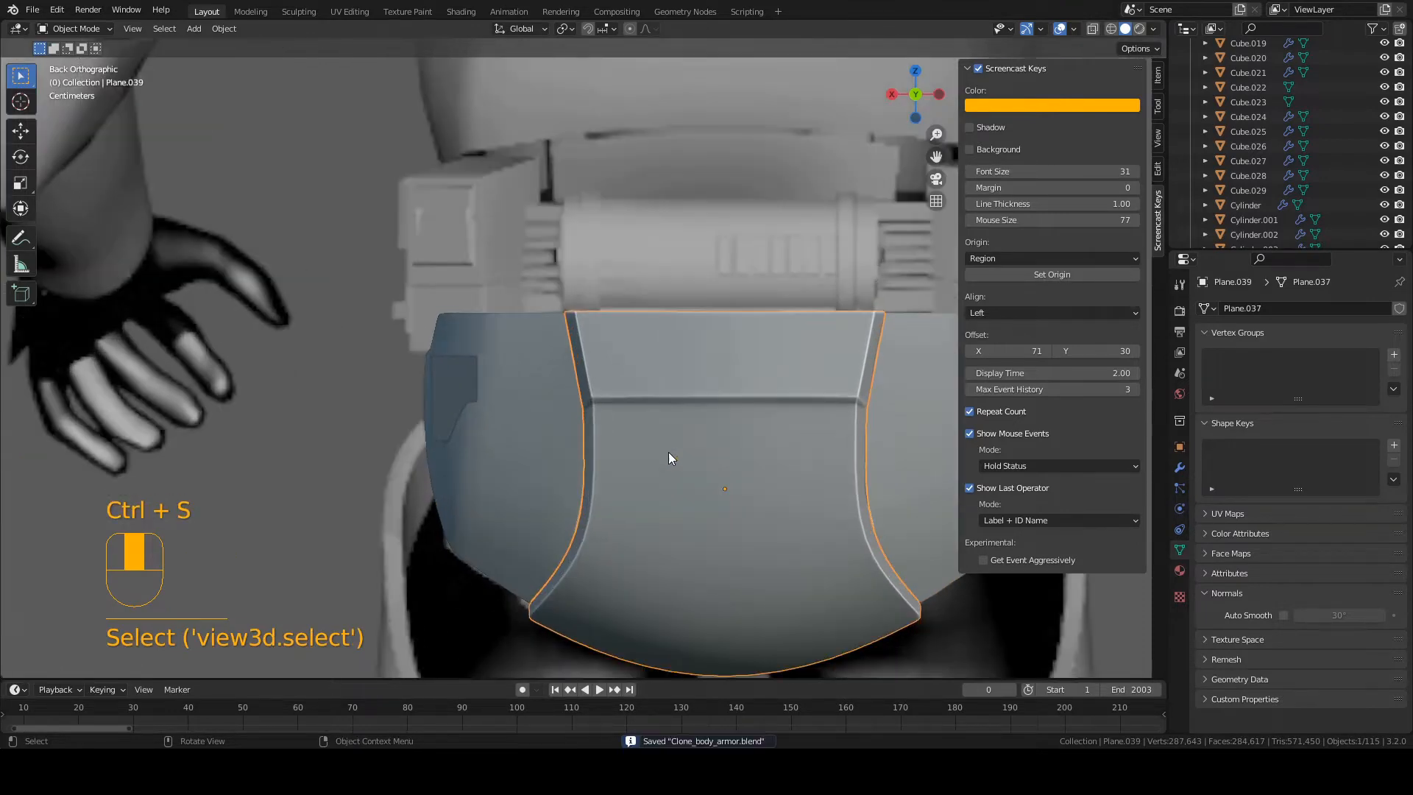
left_click(456, 385)
middle_click_drag(556, 430, 488, 413, "shift")
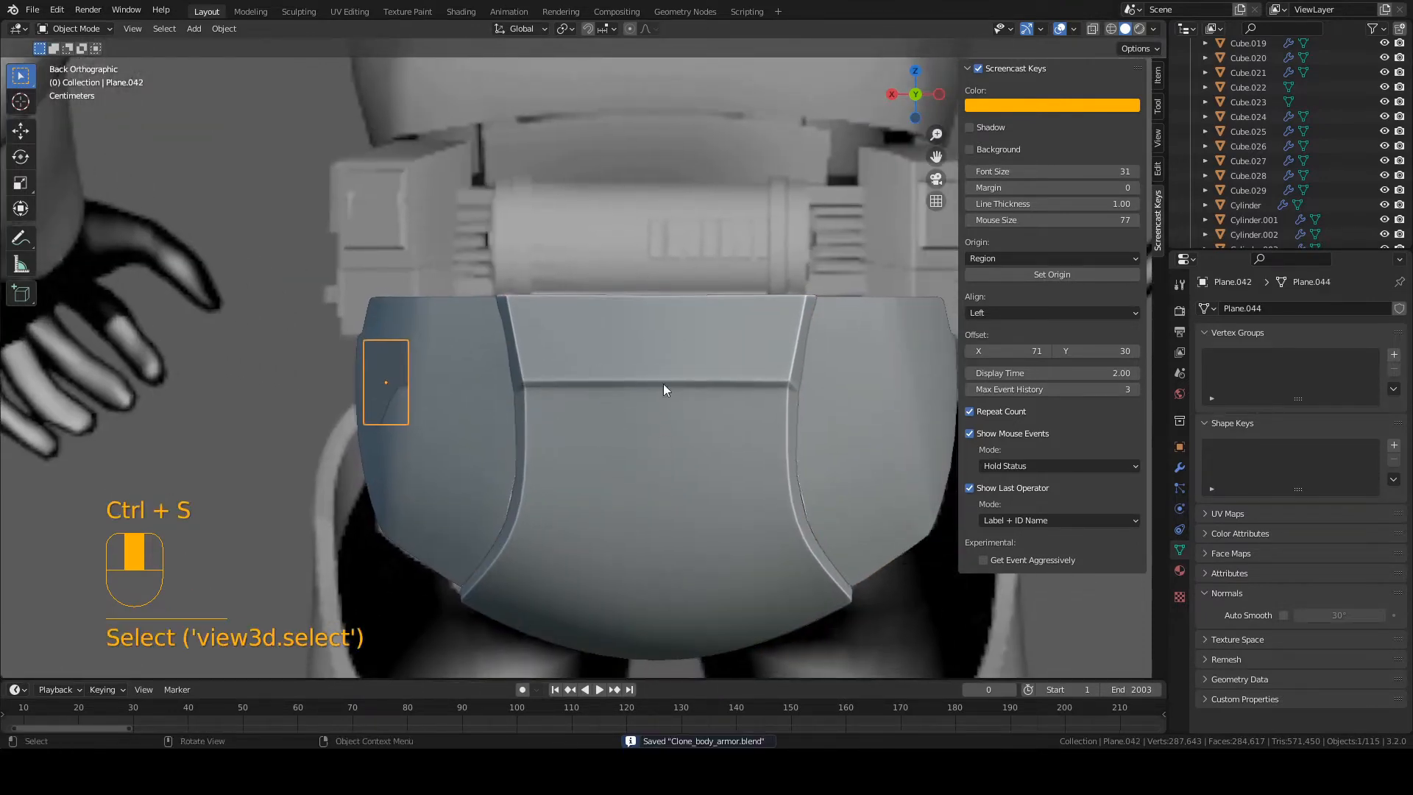
Step: Hide the mirrored side hip panels and the center back panel, then save the file
left_click(638, 466)
left_click(472, 434)
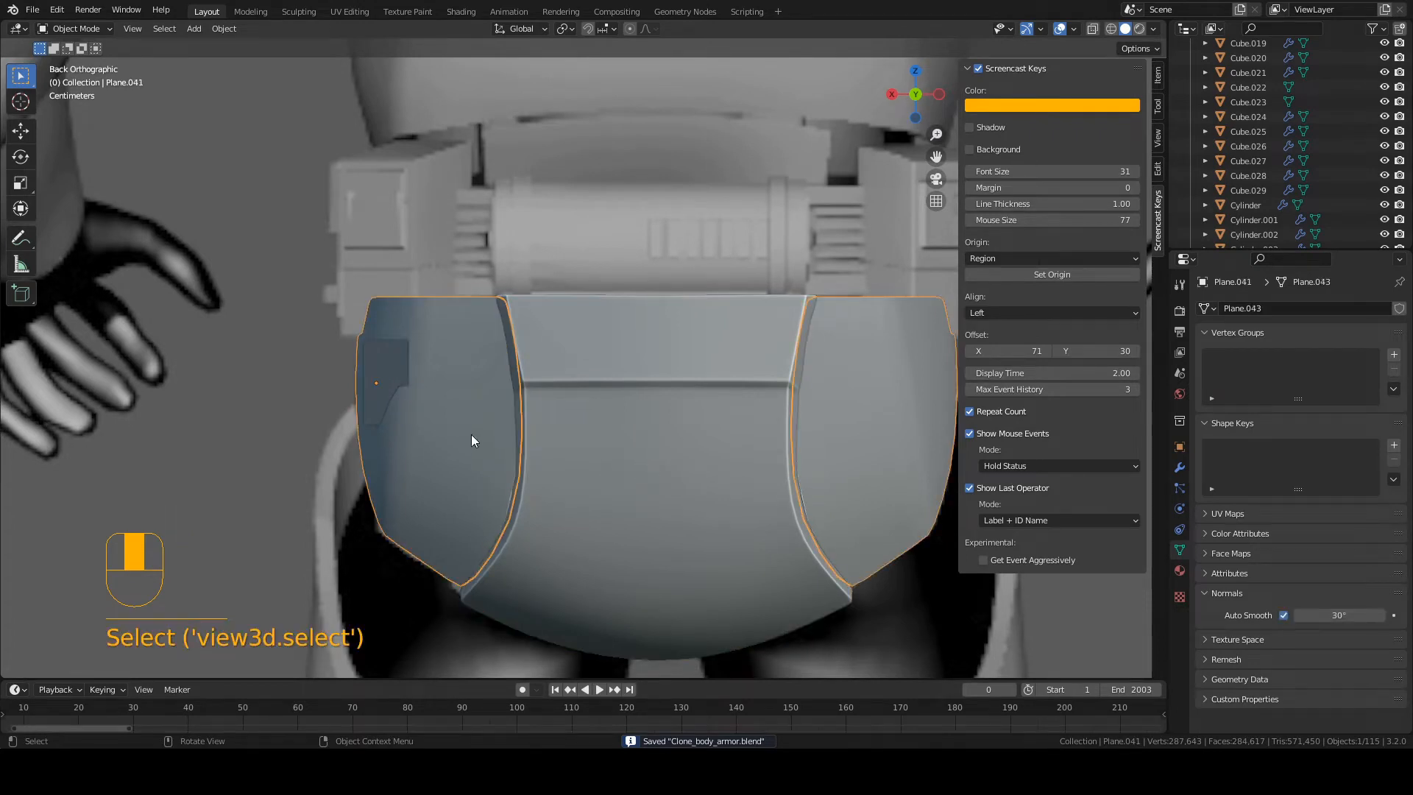
key("h")
left_click(640, 456)
key("h")
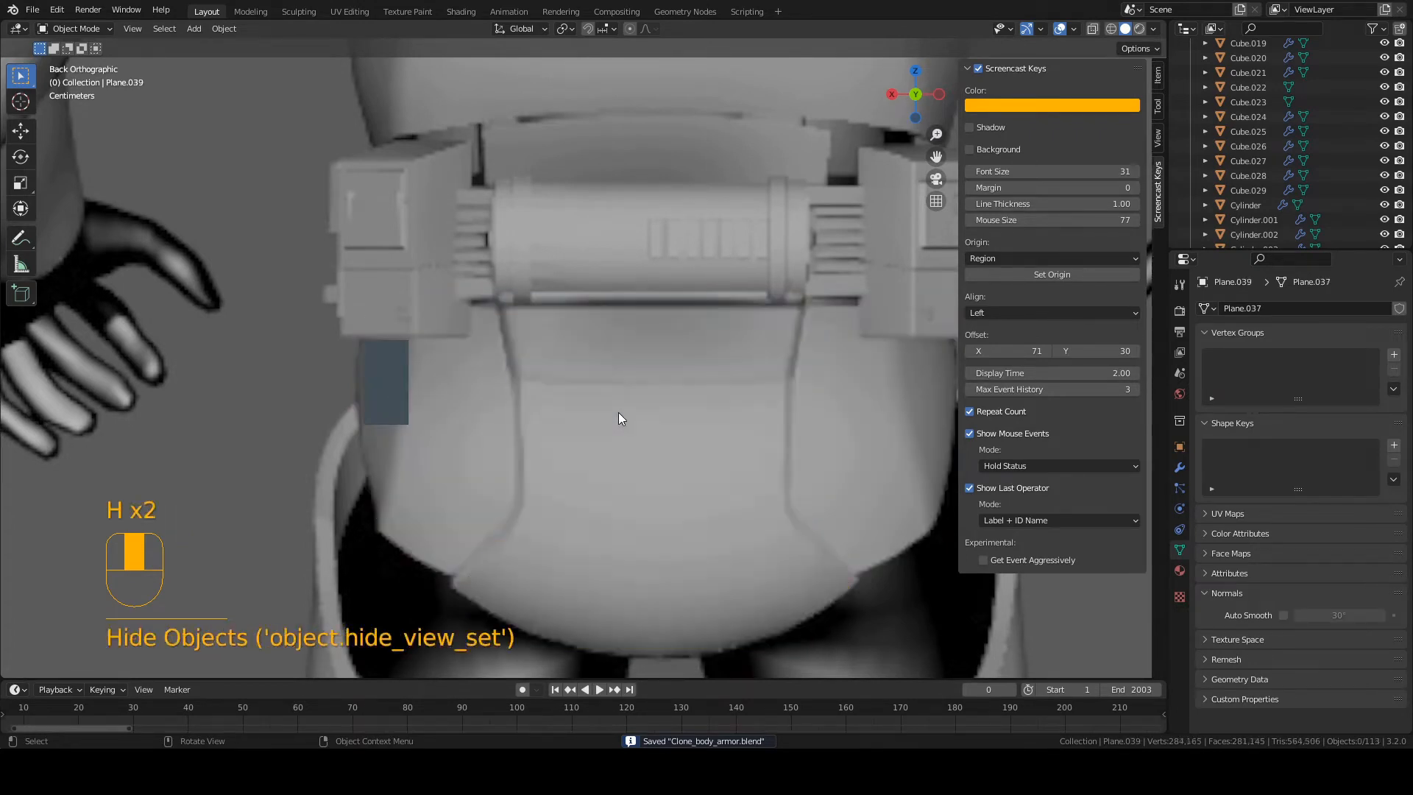
key("ctrl+s")
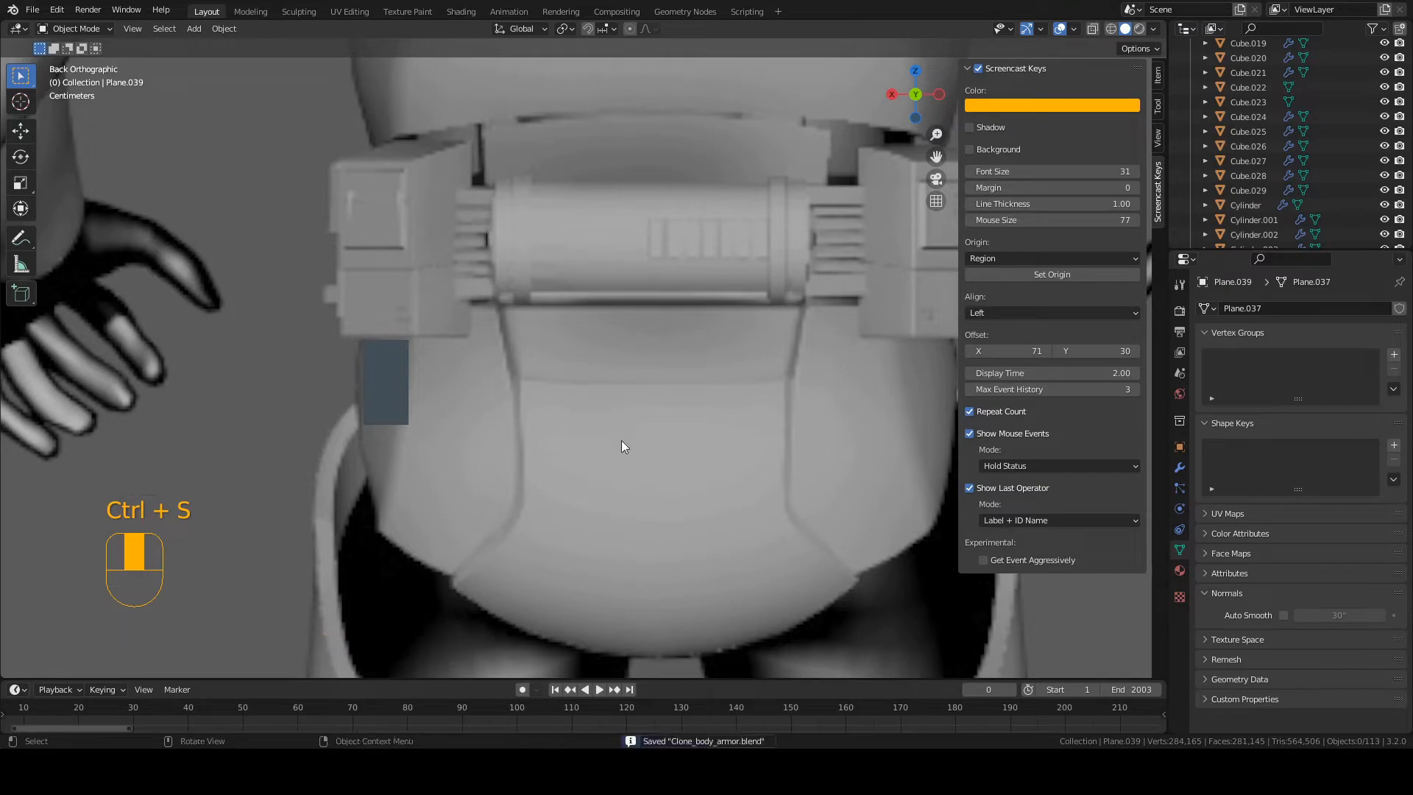
Step: In back view, place the 3D cursor at the center of the lower back plate and add a Plain Axes empty there
scroll(636, 461, "down", 6)
scroll(630, 438, "up", 2)
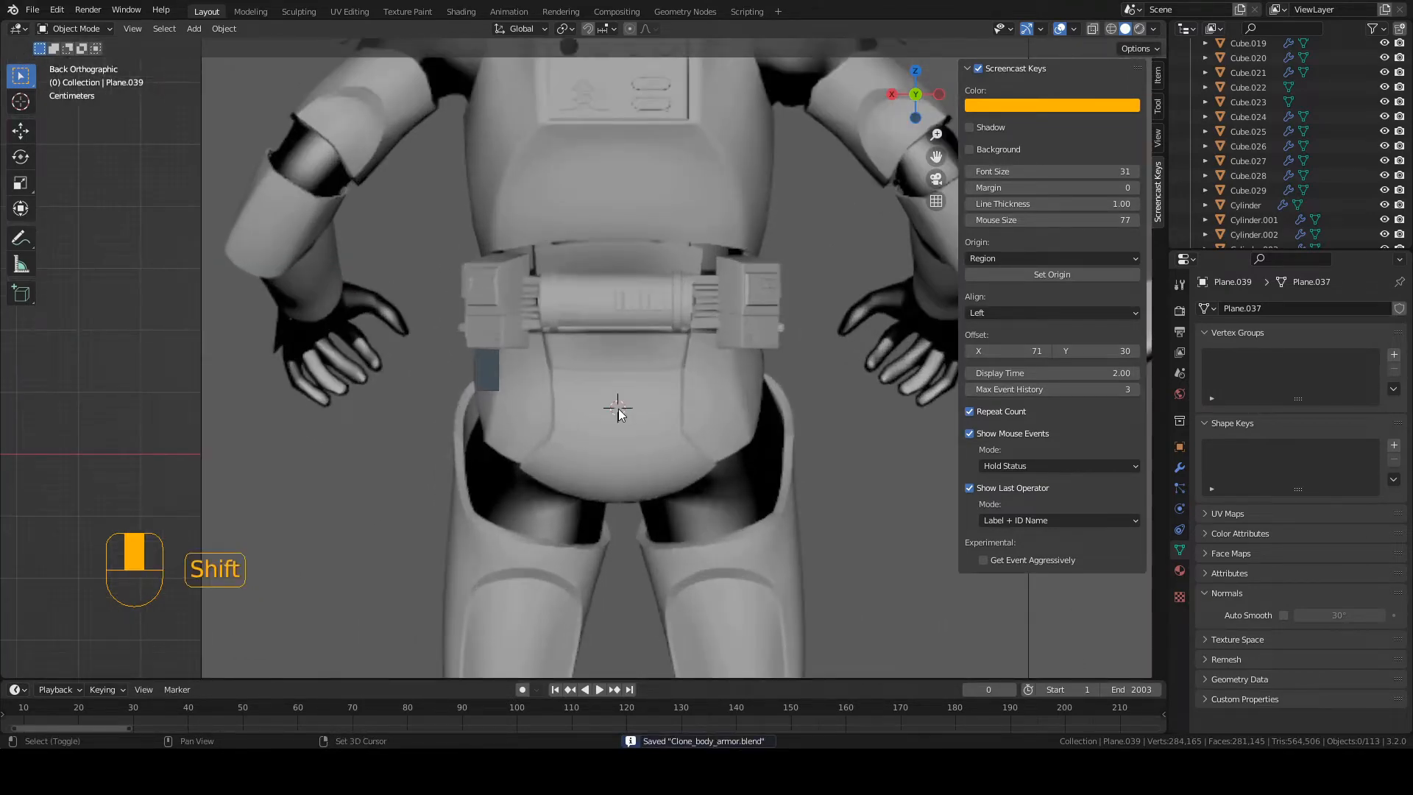
scroll(621, 406, "up", 1)
key("shift+a")
mouse_move(623, 415)
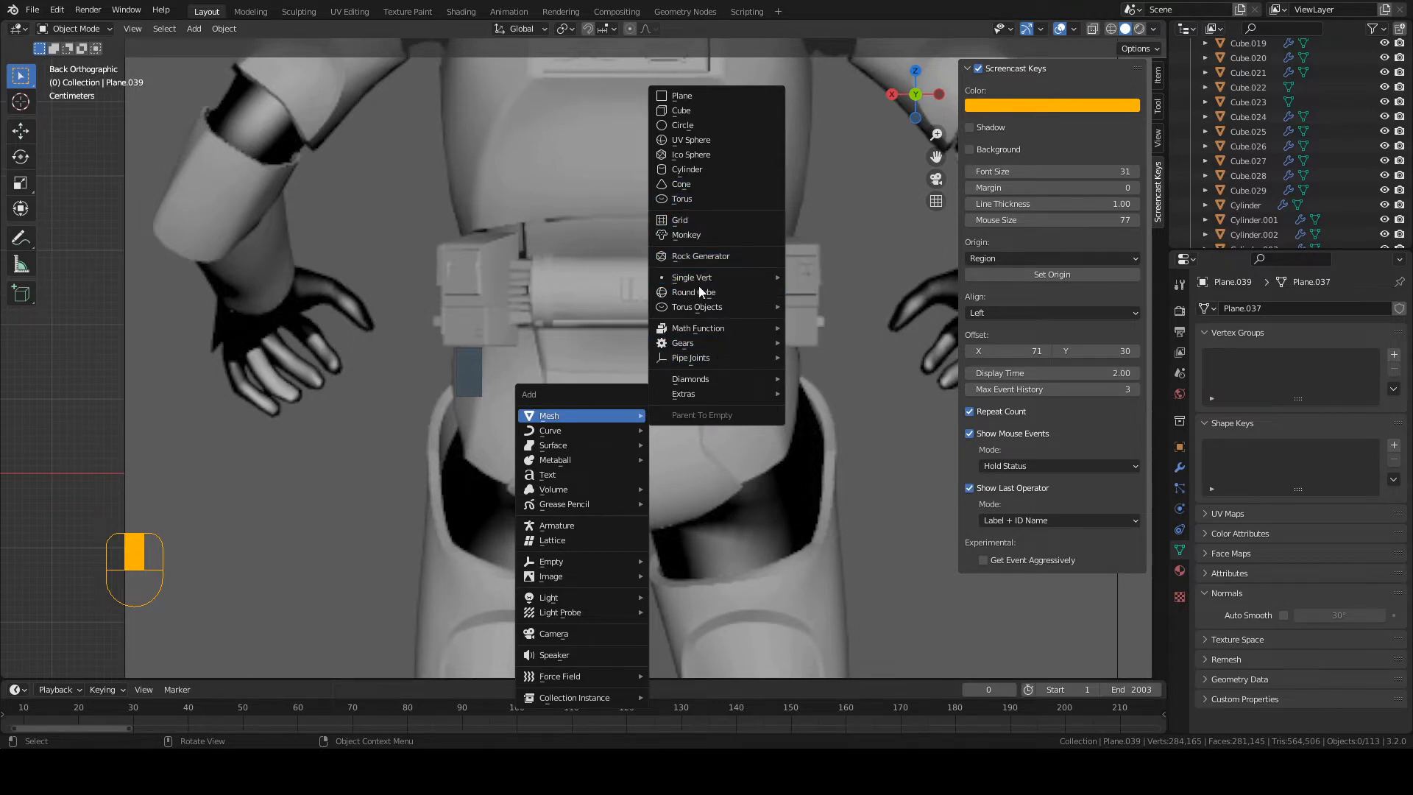
mouse_move(709, 280)
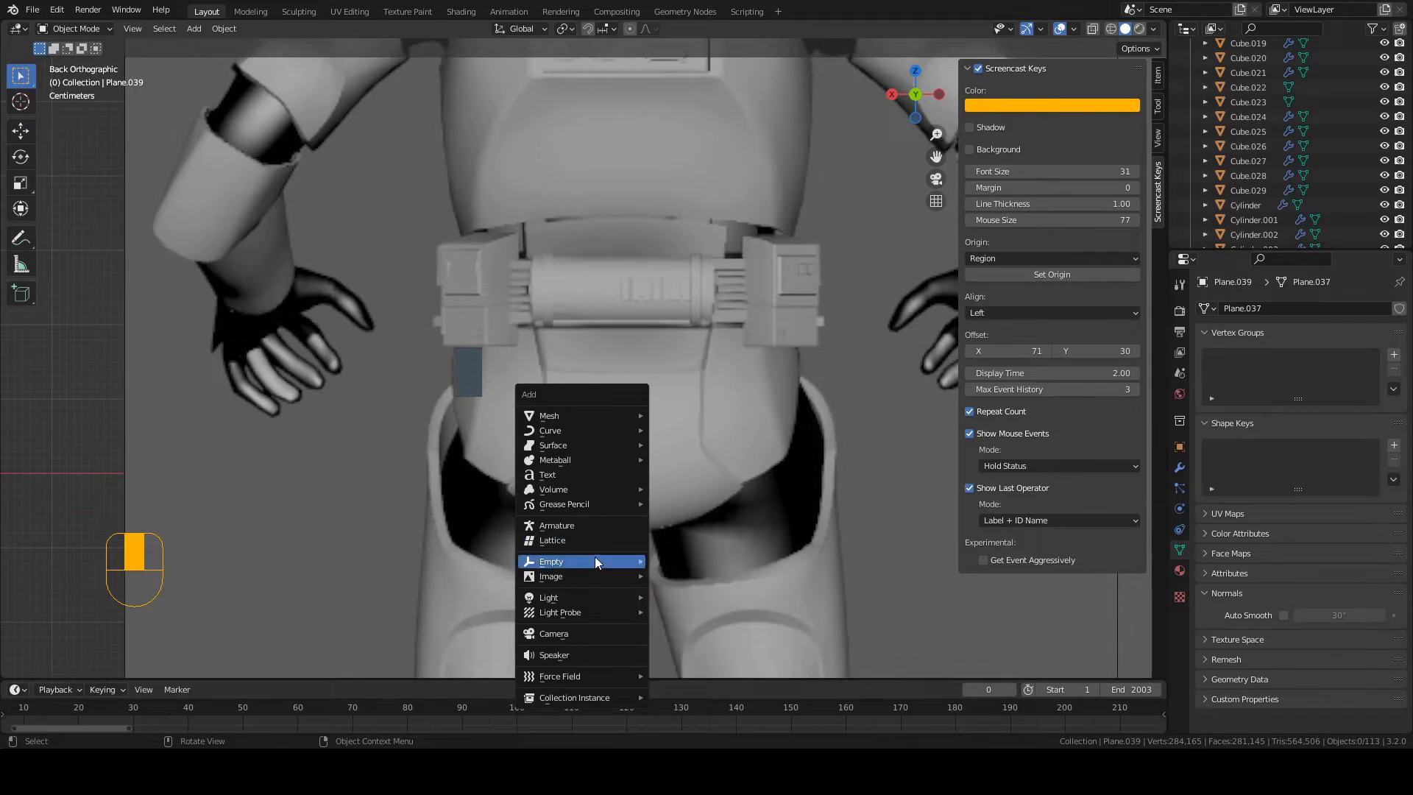
mouse_move(595, 561)
left_click(689, 561)
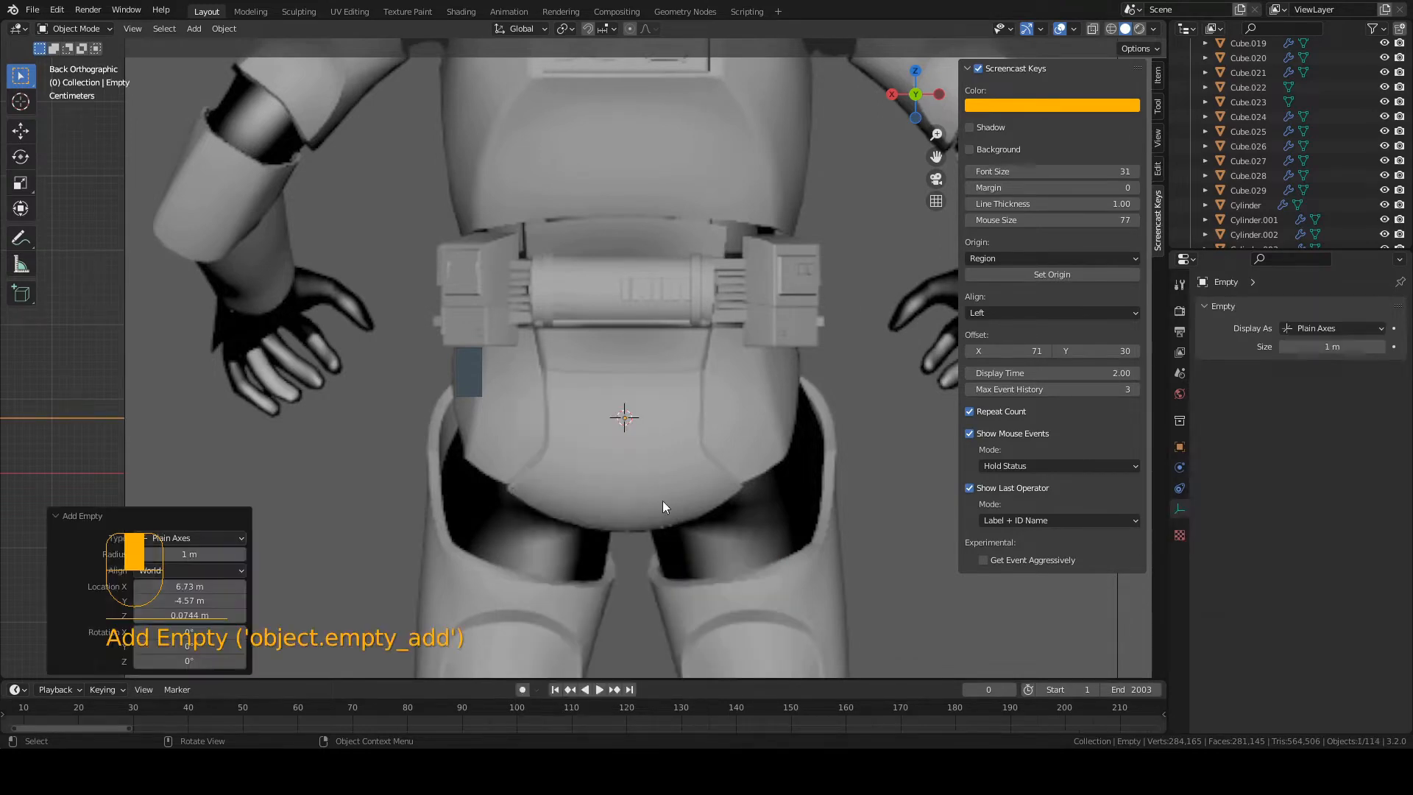
Step: Scale the empty down to about 0.186, move it along the Y axis away from the reference image, and save the file
scroll(632, 449, "down", 4)
key("s")
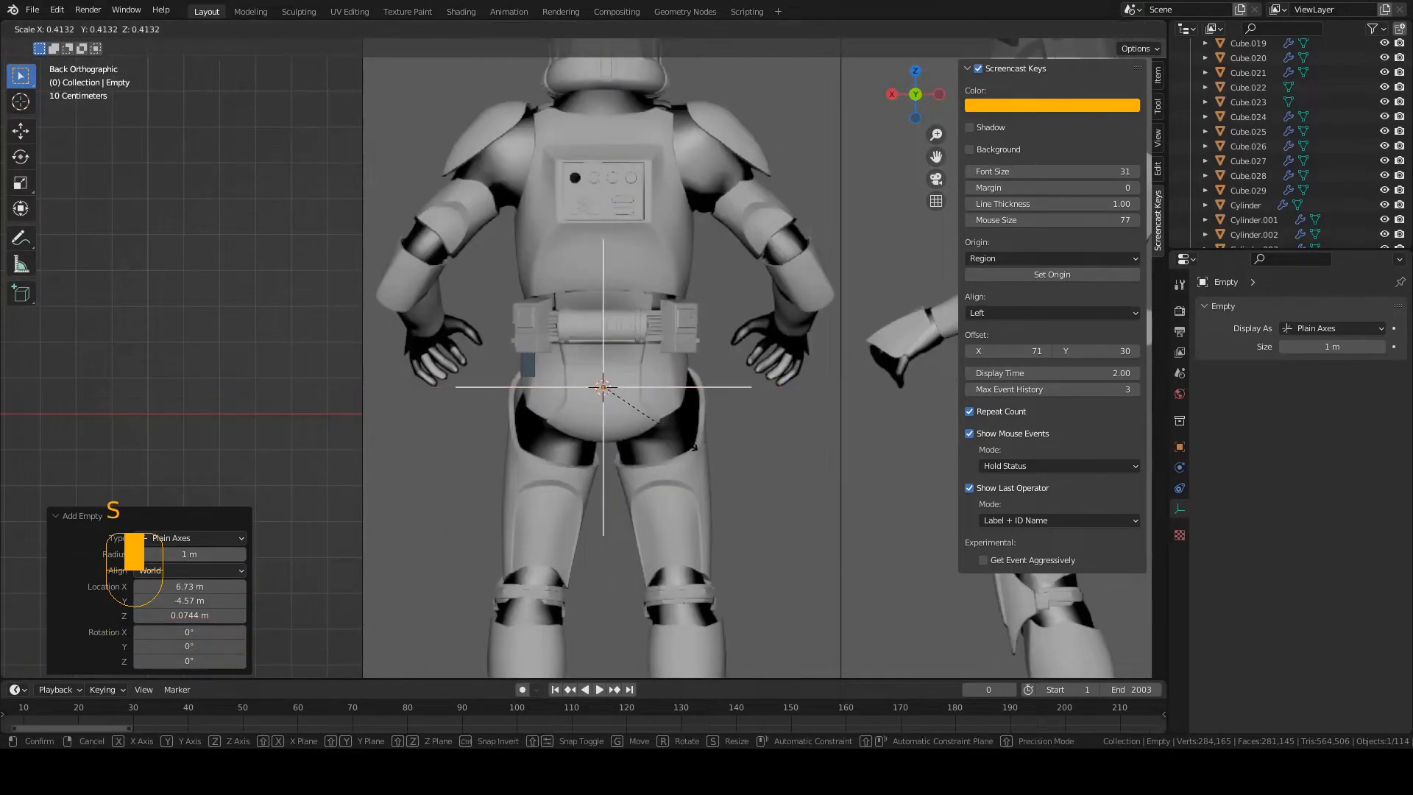
left_click(637, 443)
scroll(638, 444, "up", 4)
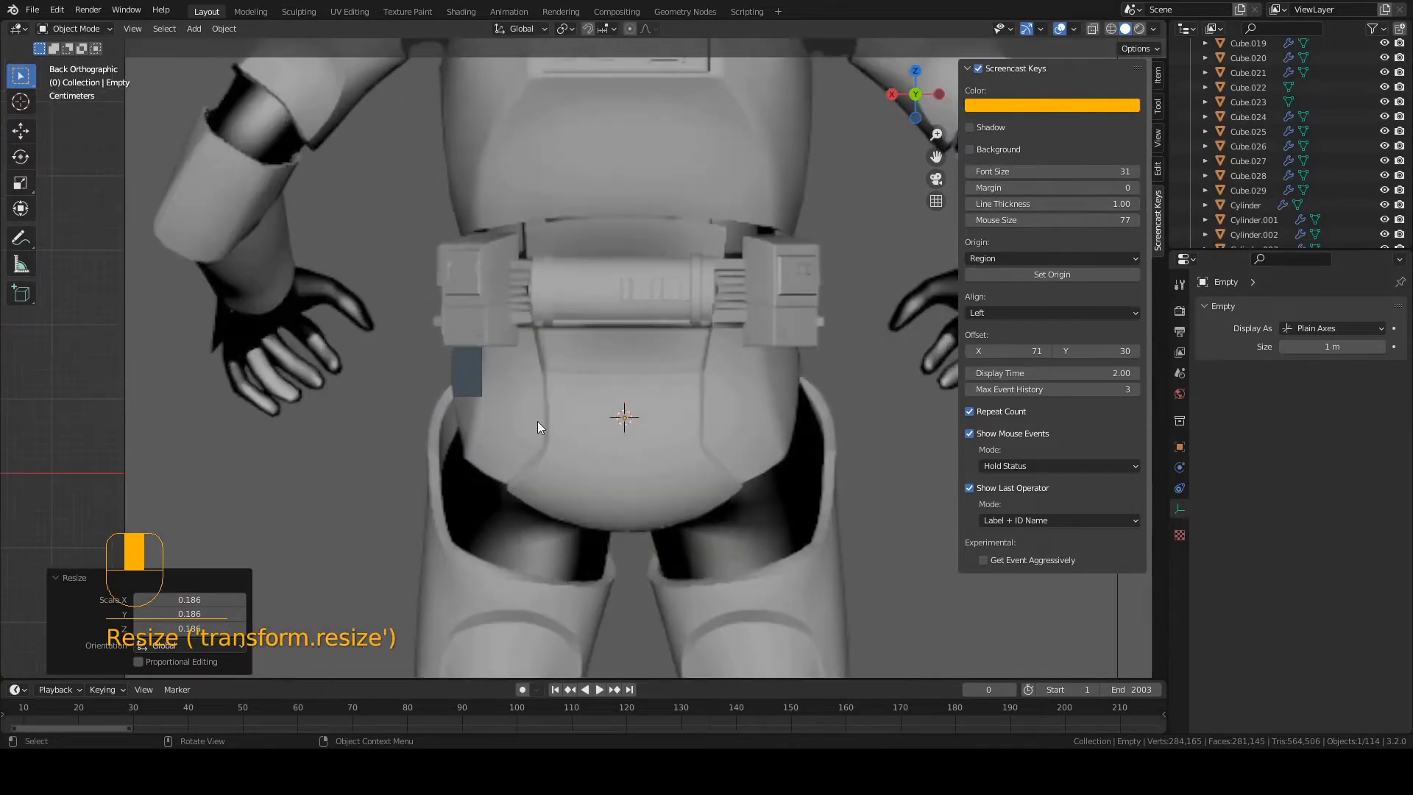
middle_click_drag(539, 418, 281, 384)
key("g")
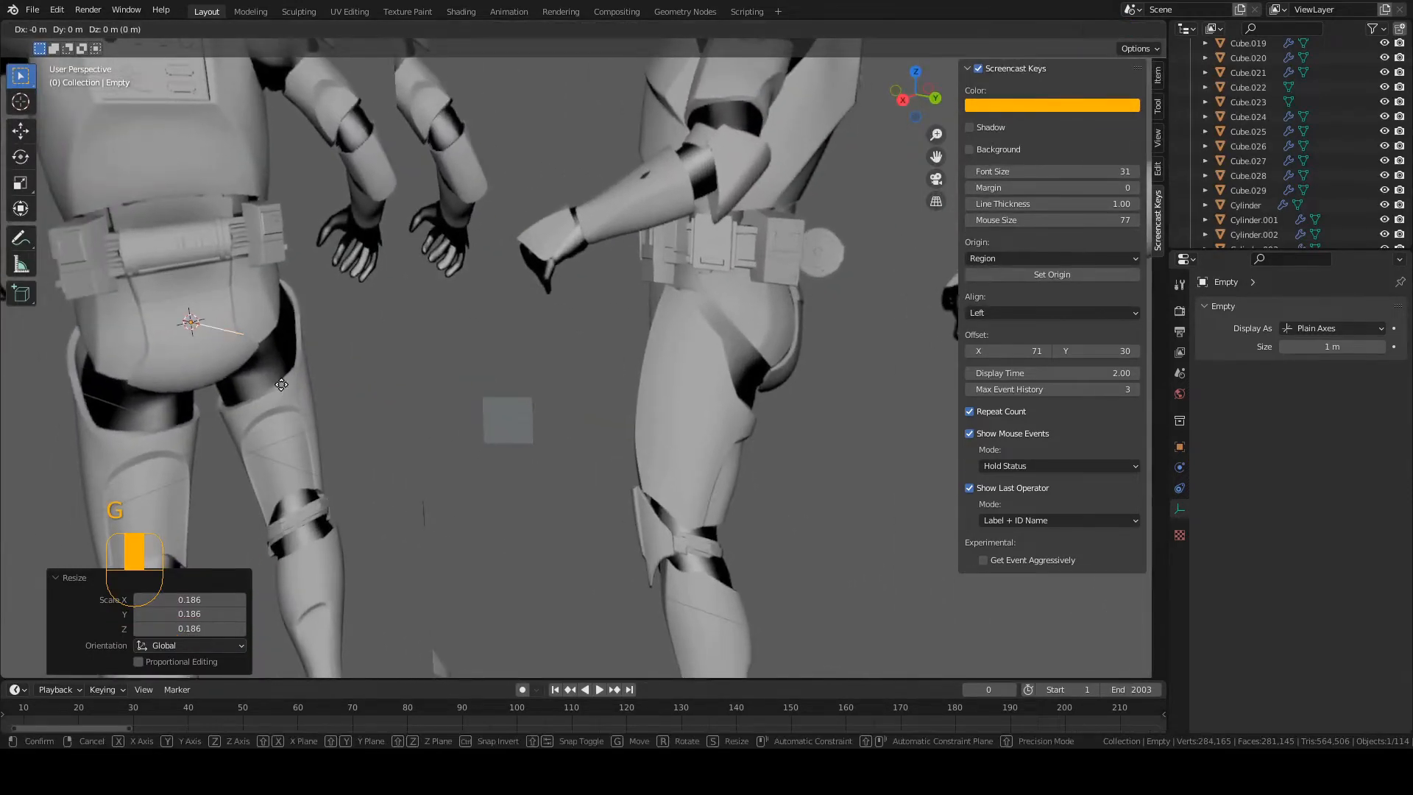
key("y")
left_click(710, 480)
middle_click_drag(648, 482, 574, 471)
key("ctrl+s")
Step: Add a Mirror modifier on X to the small hip plane with the empty as mirror object, and save the file
middle_click_drag(670, 452, 780, 510)
left_click(519, 413)
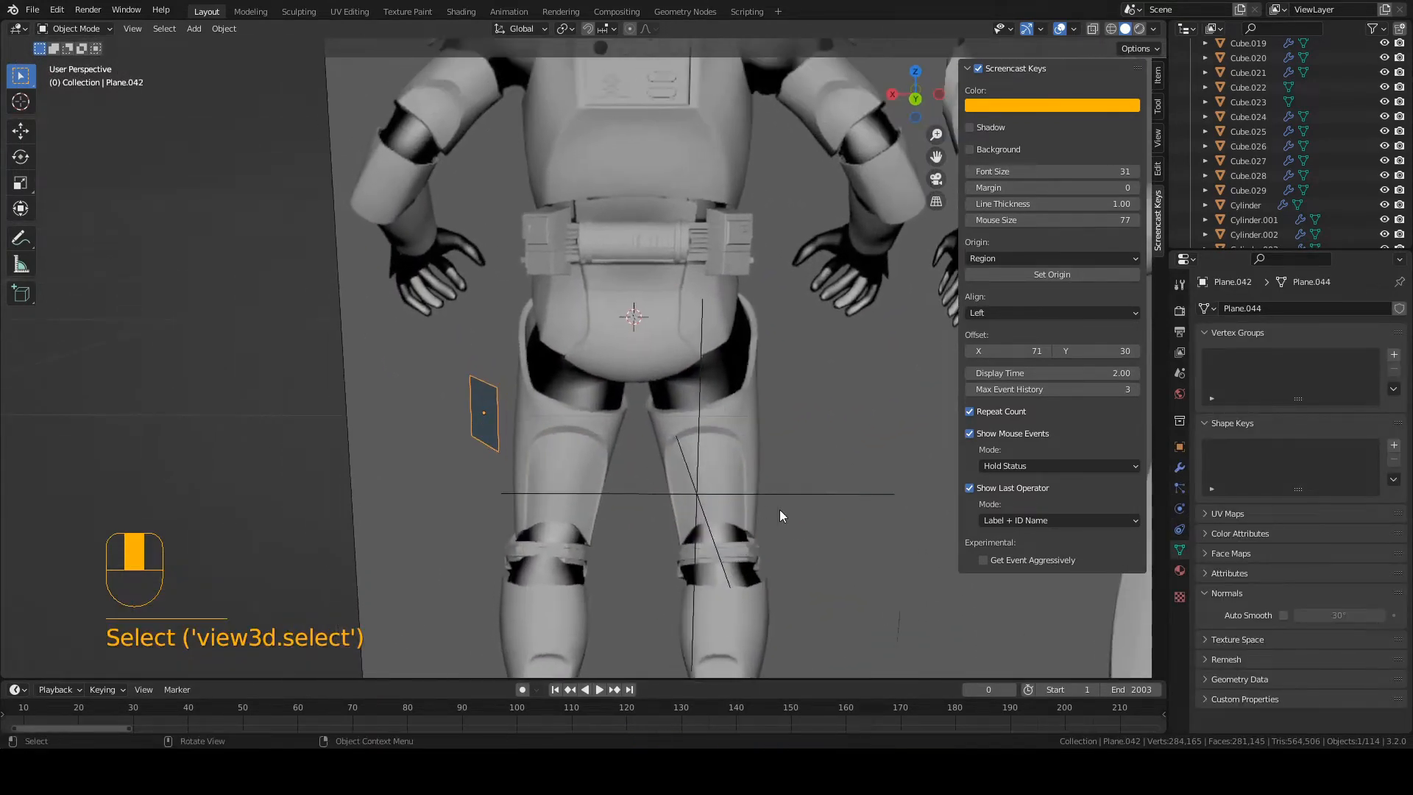
left_click(1179, 469)
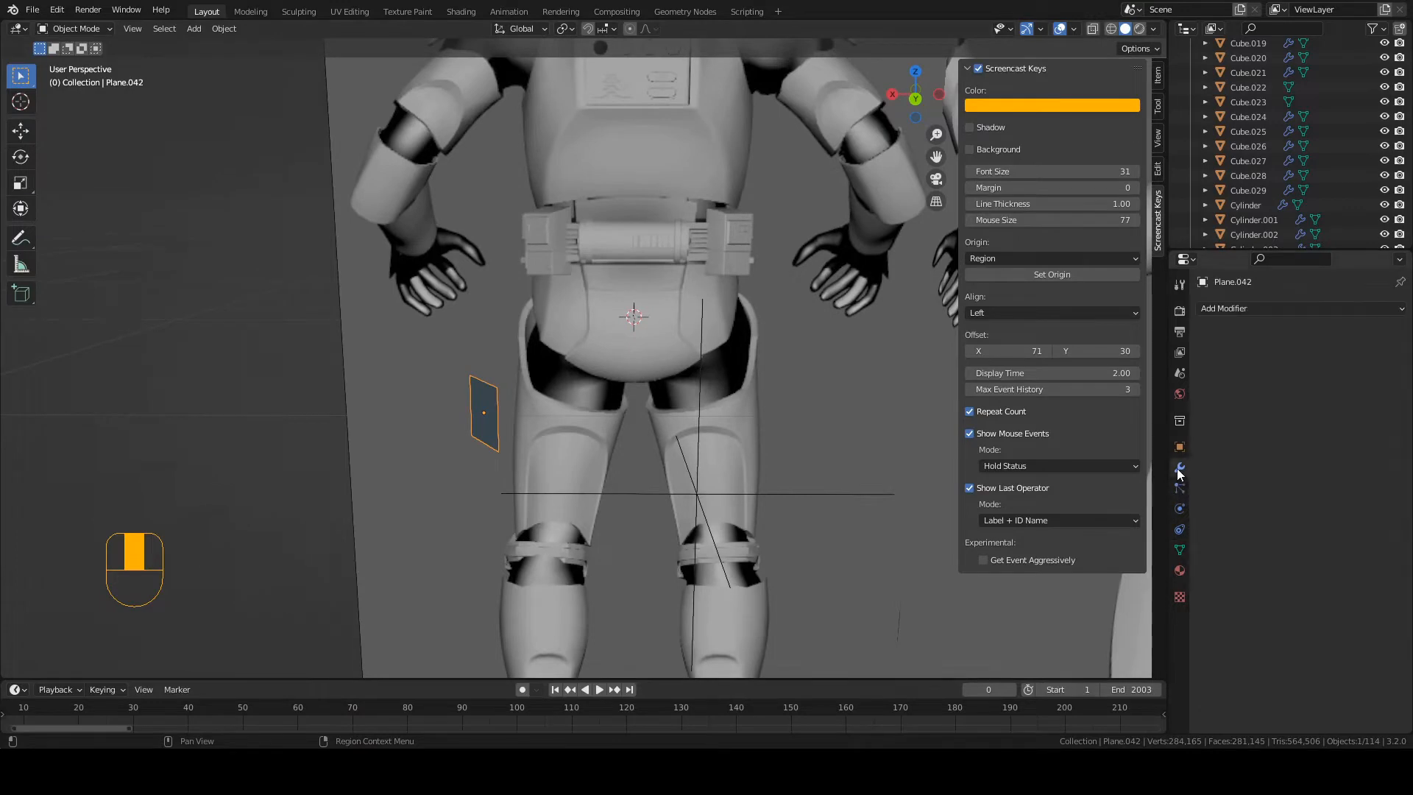
left_click(1225, 300)
left_click(1132, 483)
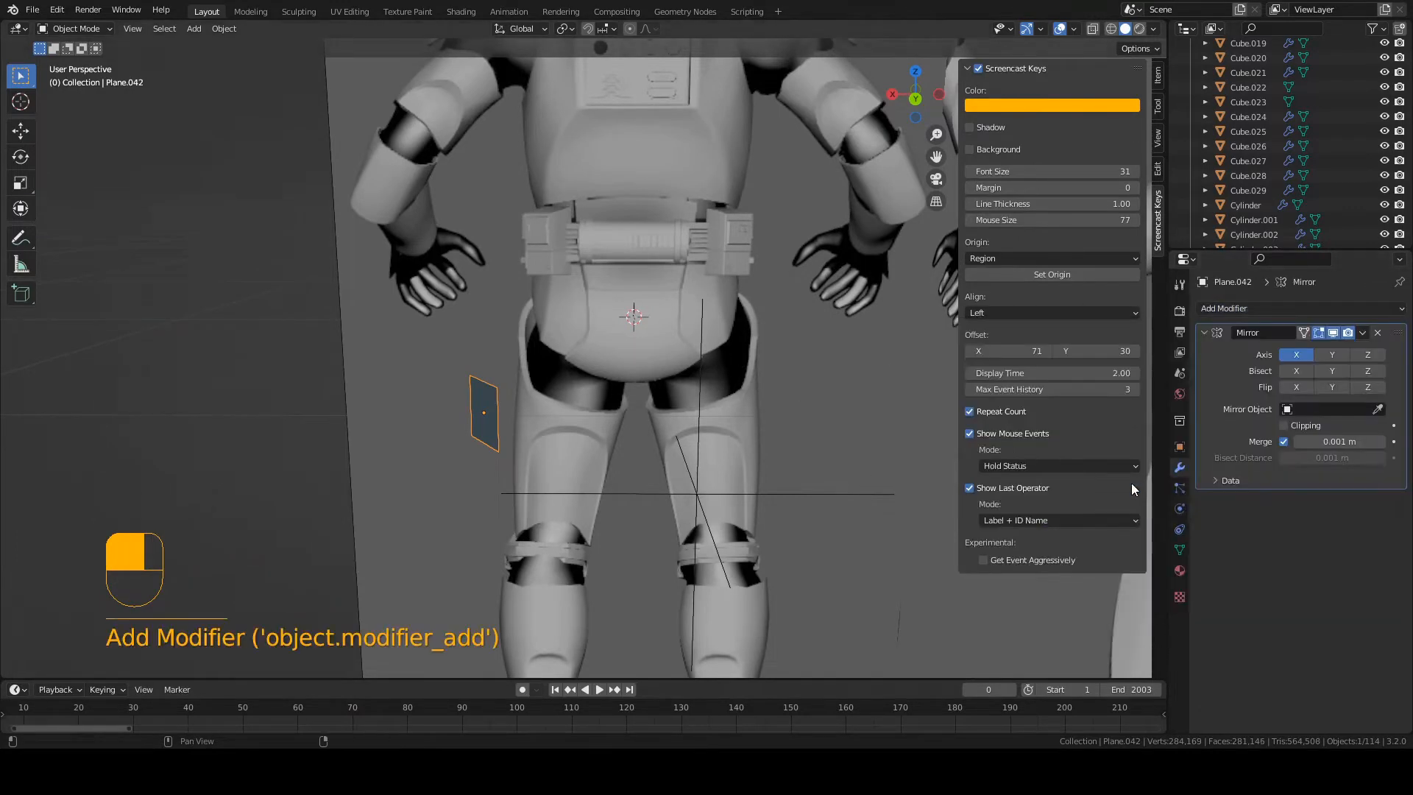
left_click(1378, 409)
left_click(695, 493)
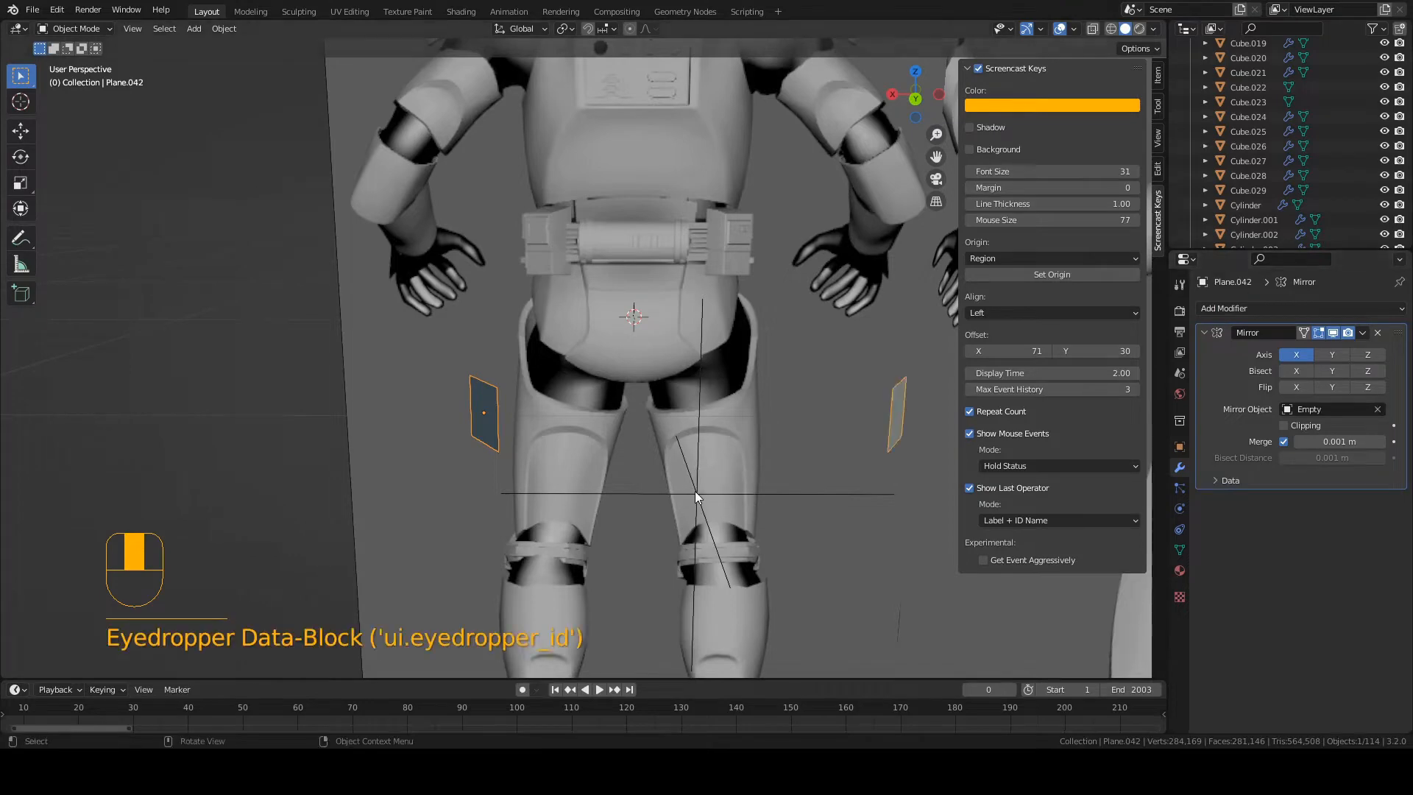
middle_click_drag(695, 491, 666, 688)
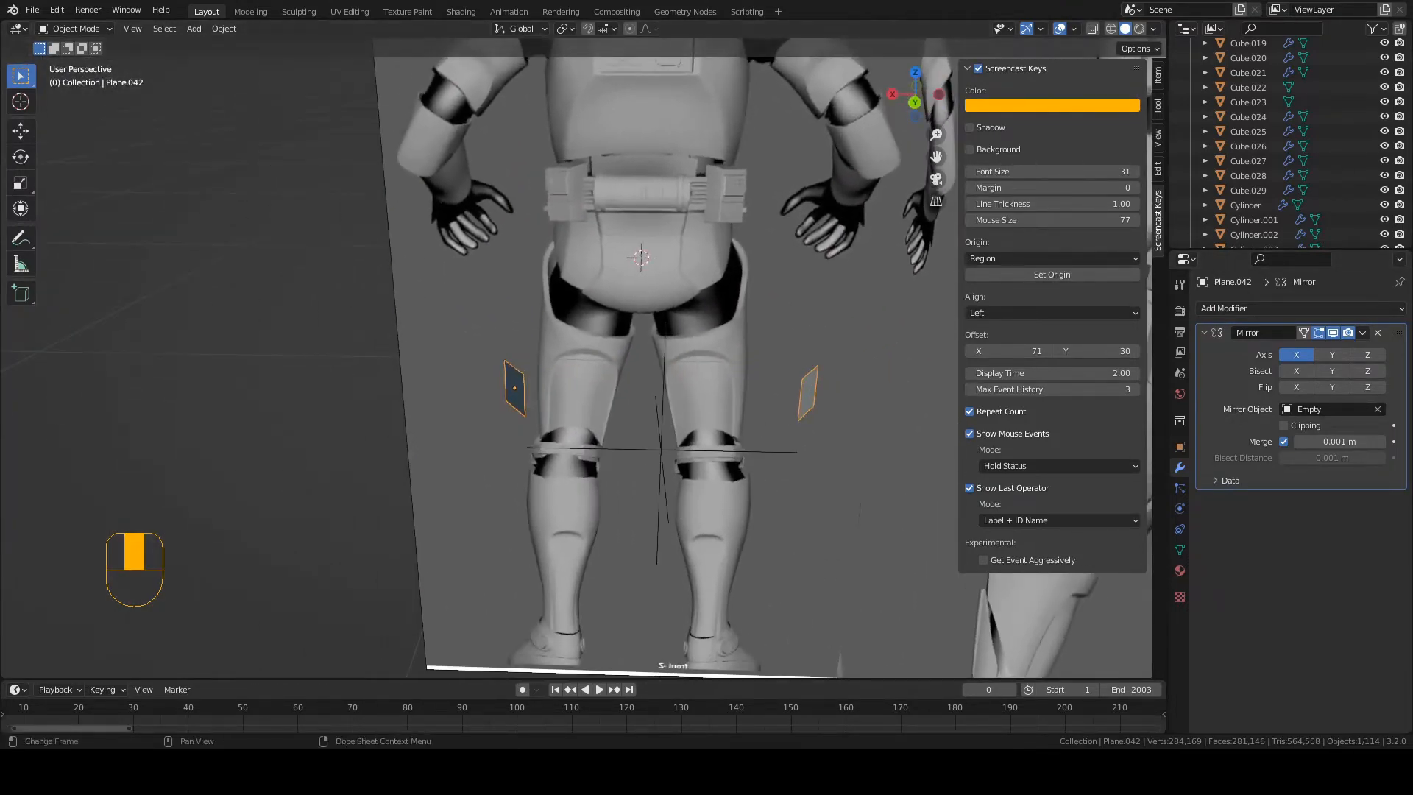
key("ctrl+s")
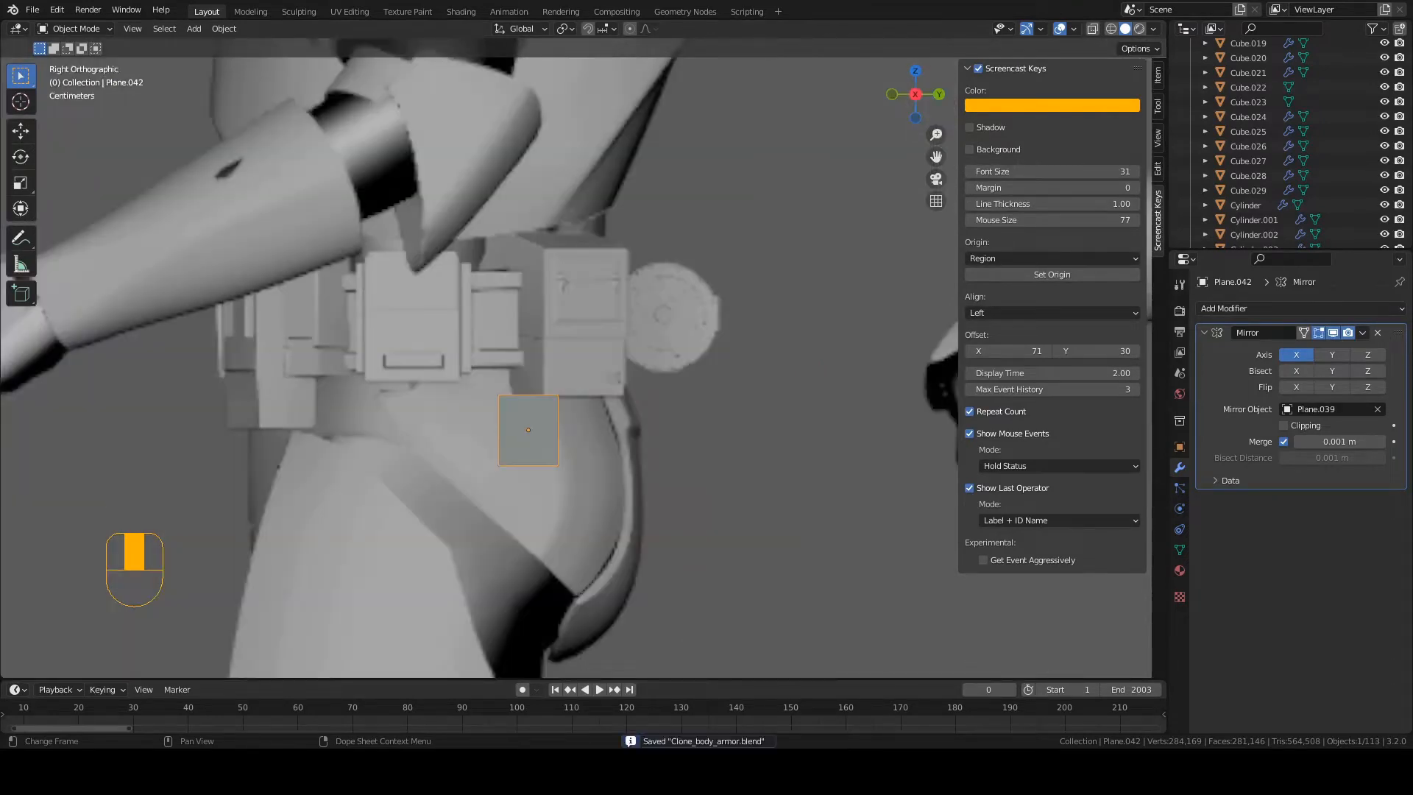
Step: In right view, edit the plane's vertices, moving the upper front corner onto the middle belt pouch and the upper rear corner to the rear box's front edge
scroll(360, 312, "up", 3)
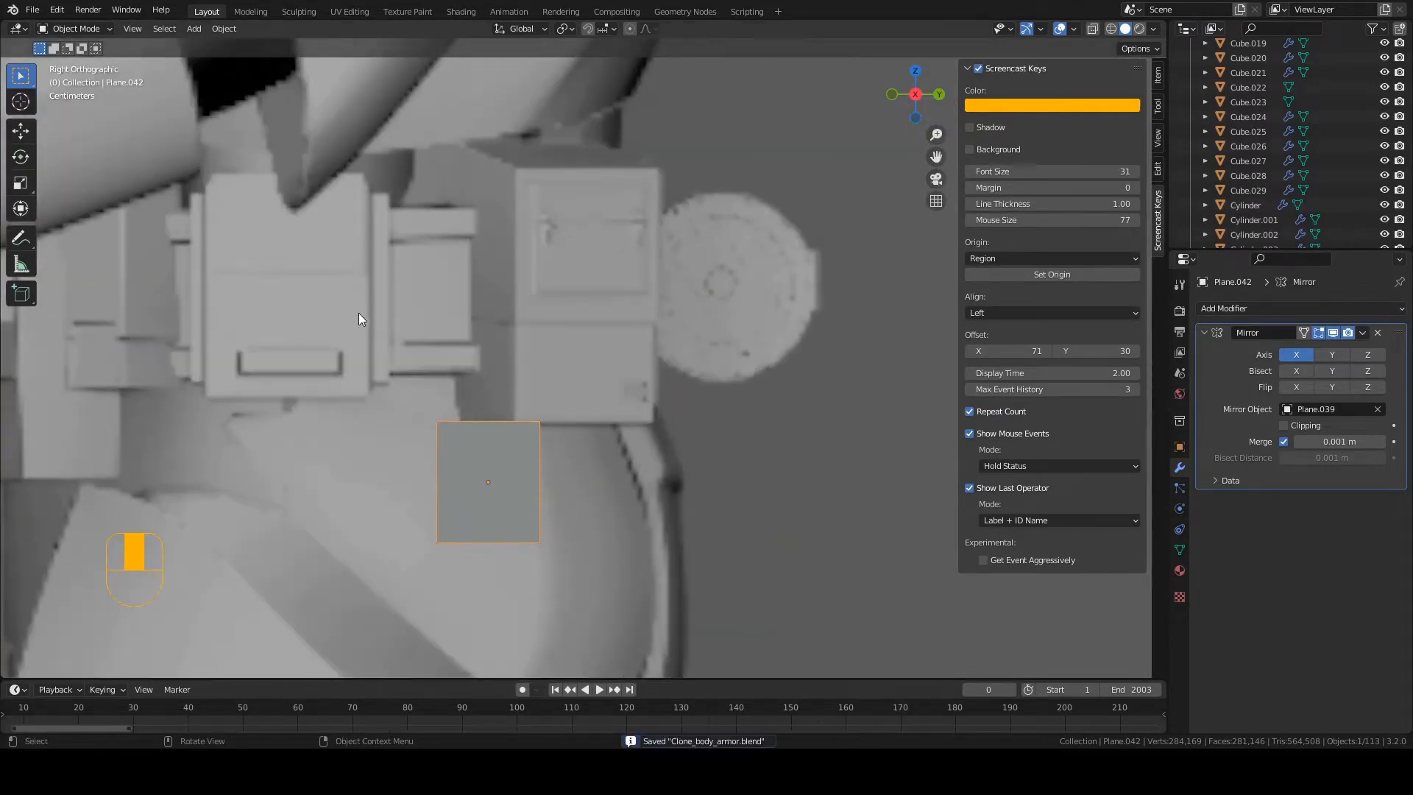
middle_click_drag(462, 462, 493, 354, "shift")
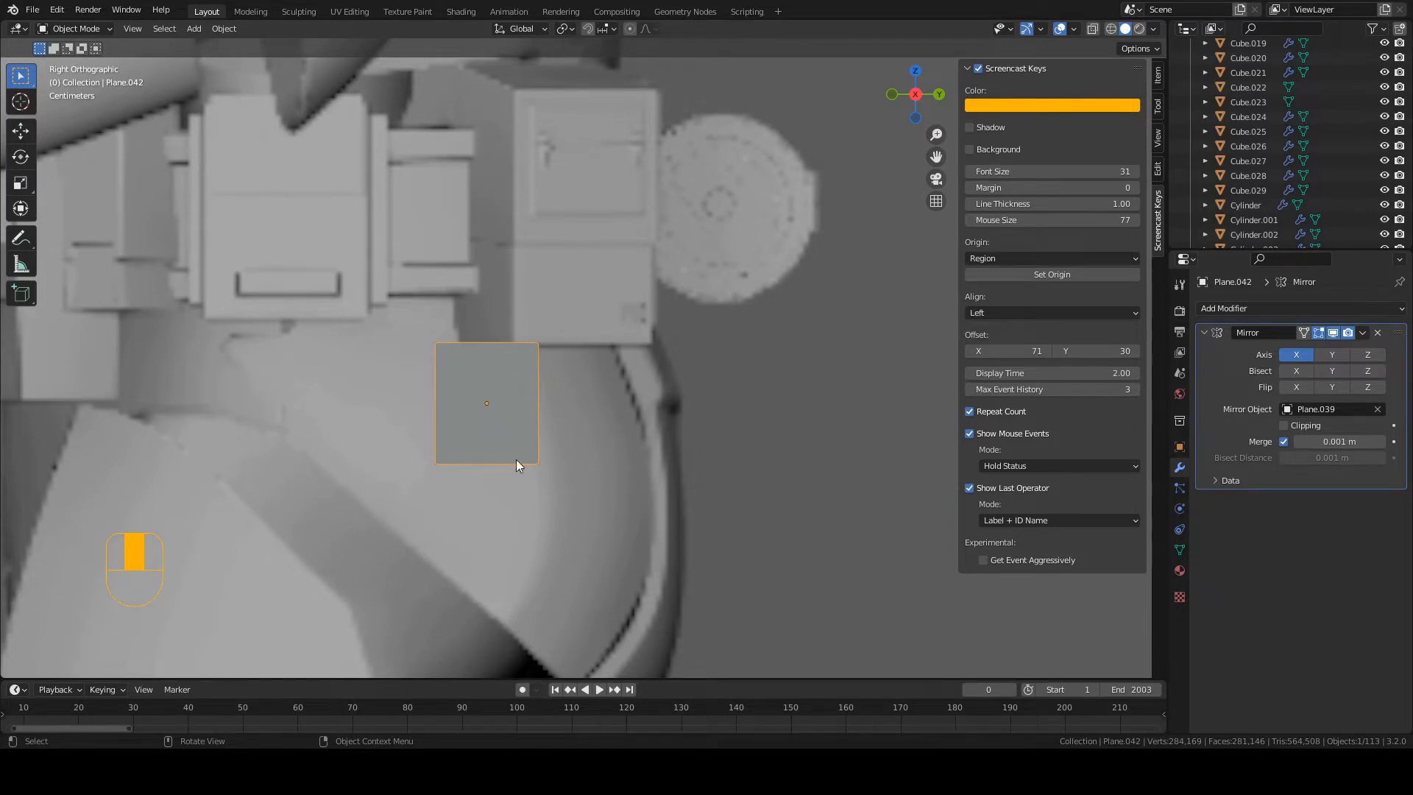
left_click(73, 27)
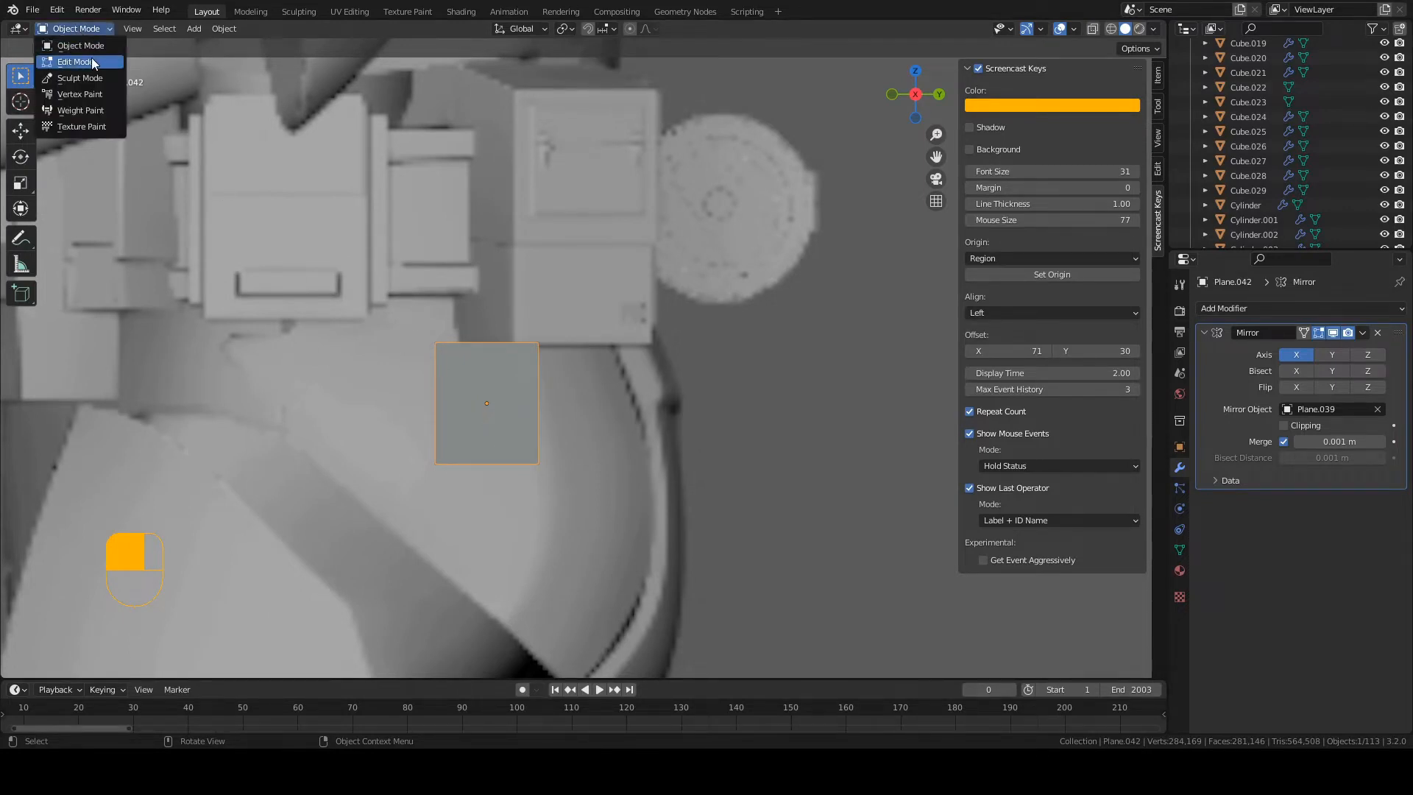
left_click(94, 61)
key("1")
left_click(441, 361)
key("ctrl+s")
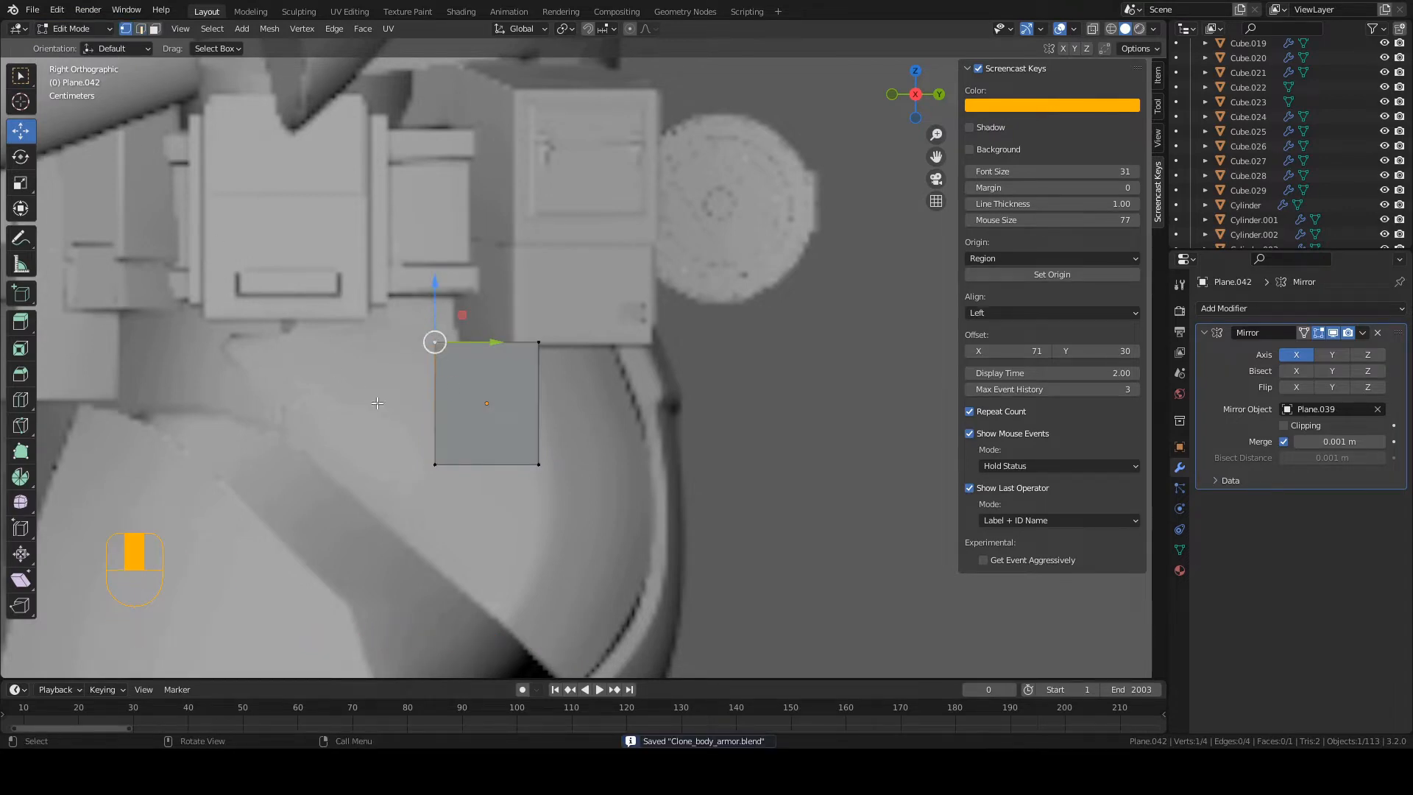
key("g")
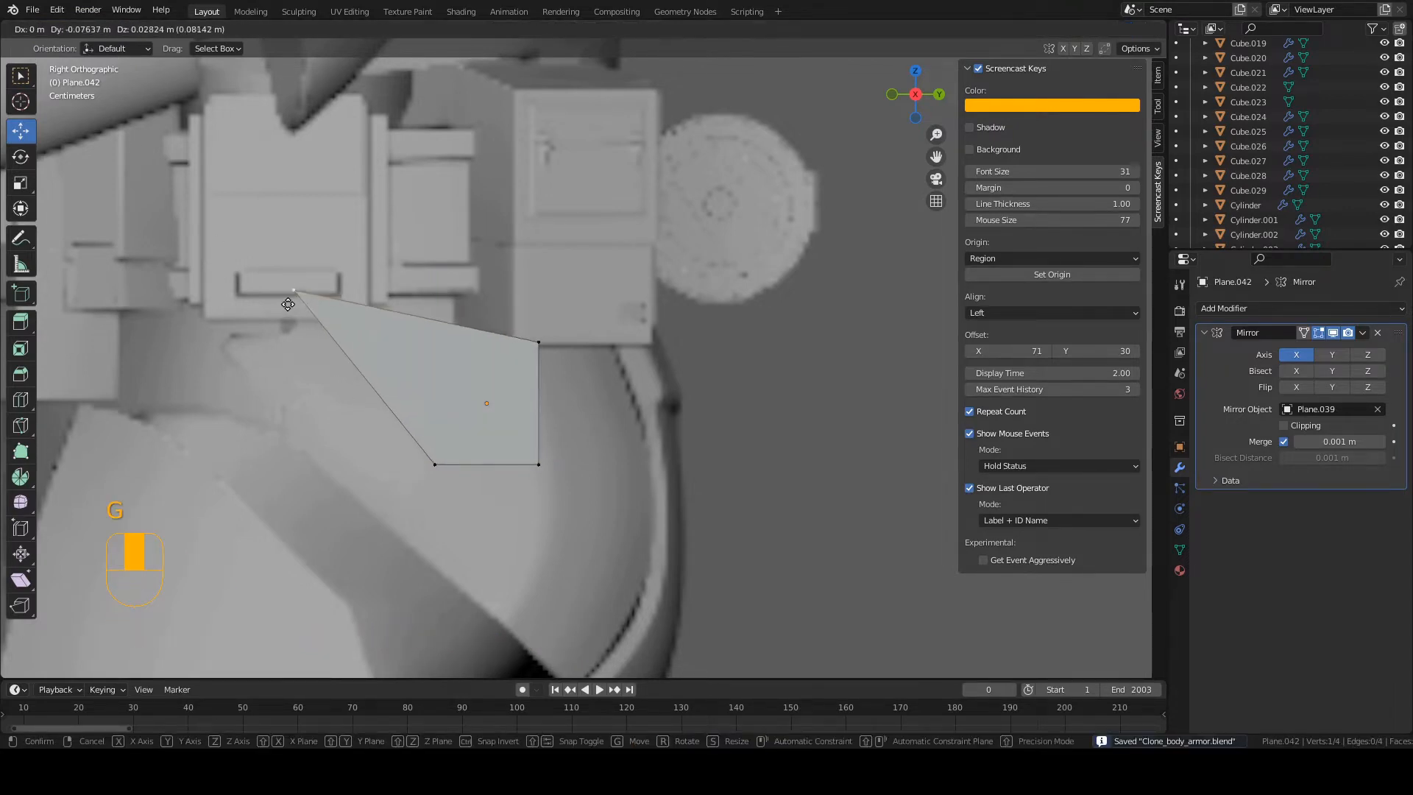
left_click(268, 295)
left_click(545, 340)
key("g")
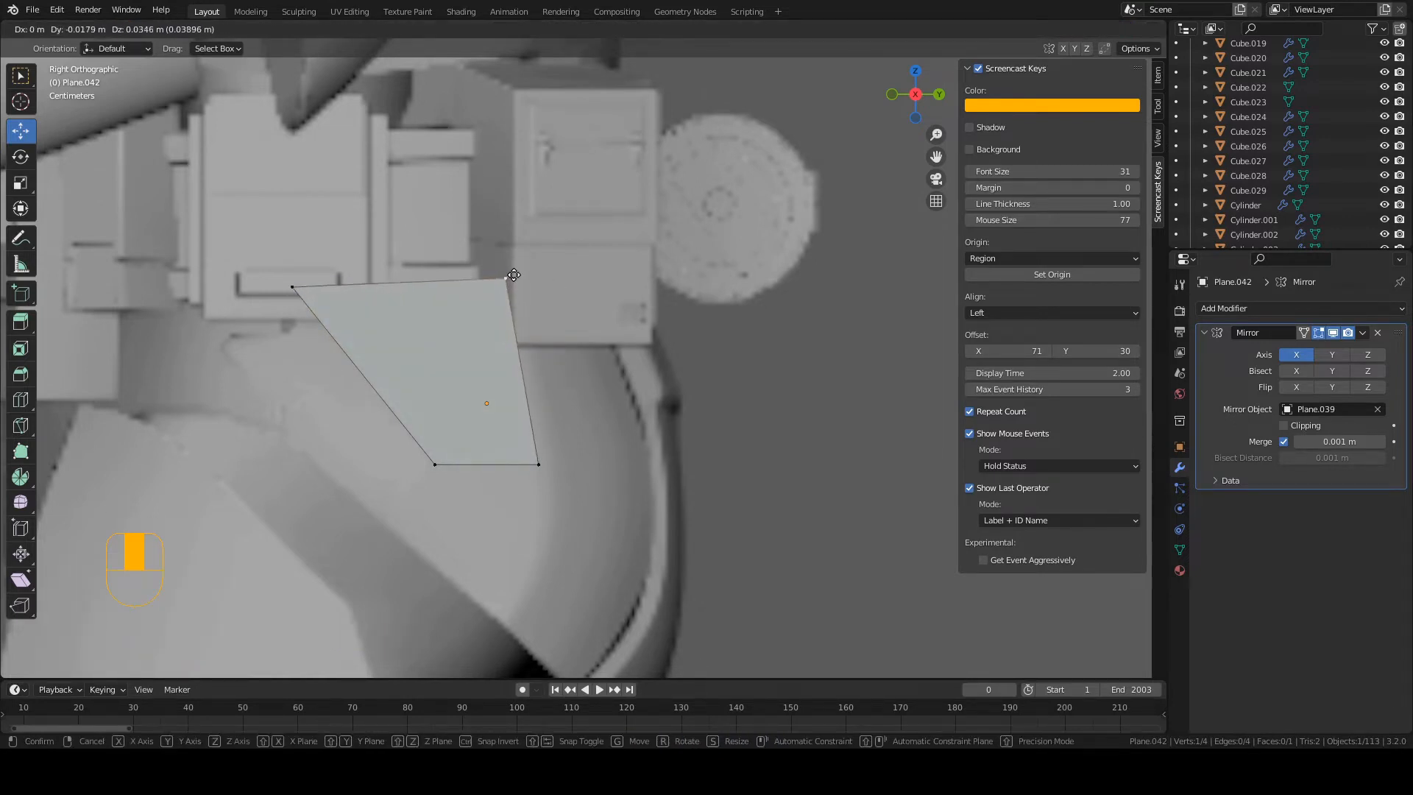
left_click(508, 282)
Step: Move the plane's two lower corners onto the upper edge of the diagonal leg opening in the side reference, matching the armor's slanted cut
left_click(437, 452)
key("g")
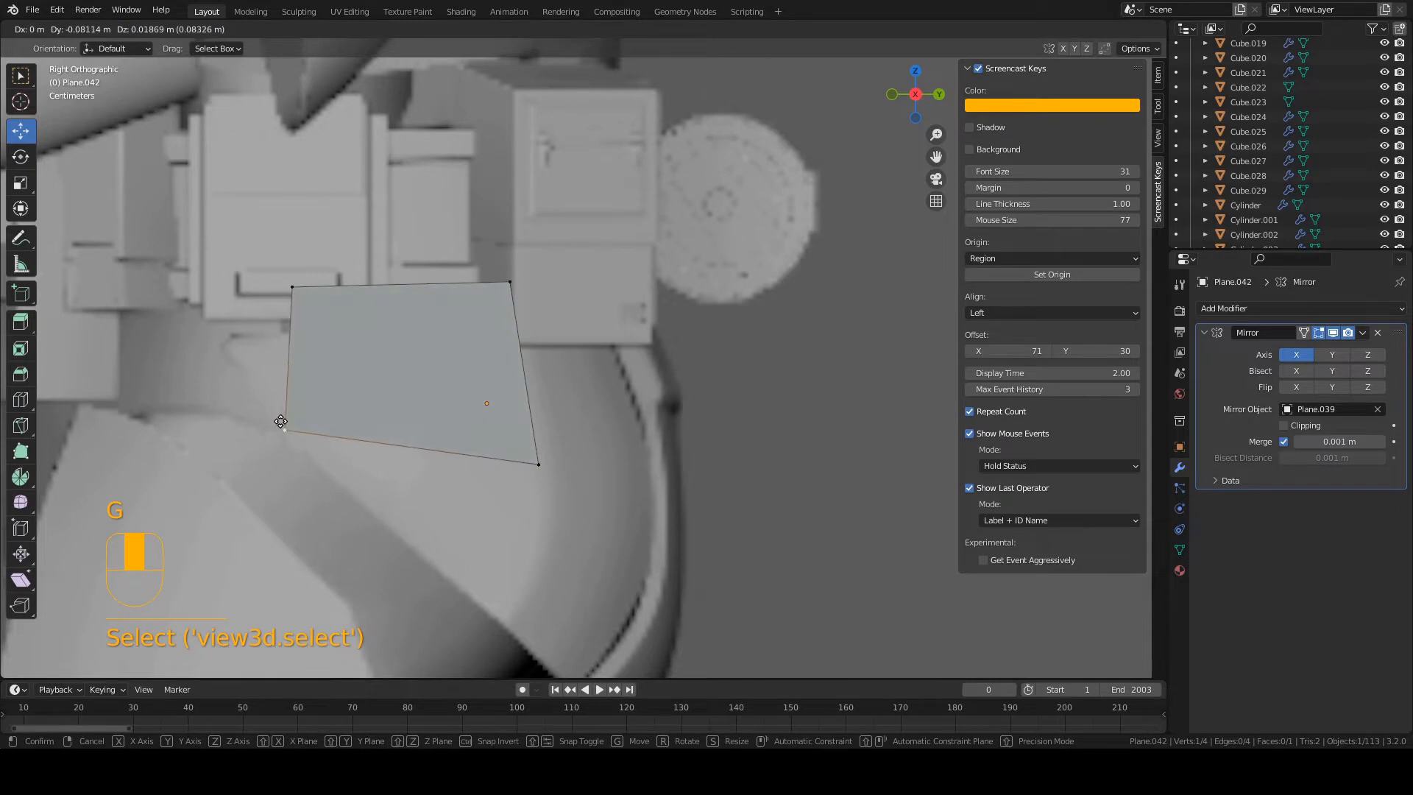
left_click(278, 420)
left_click(537, 464)
key("g")
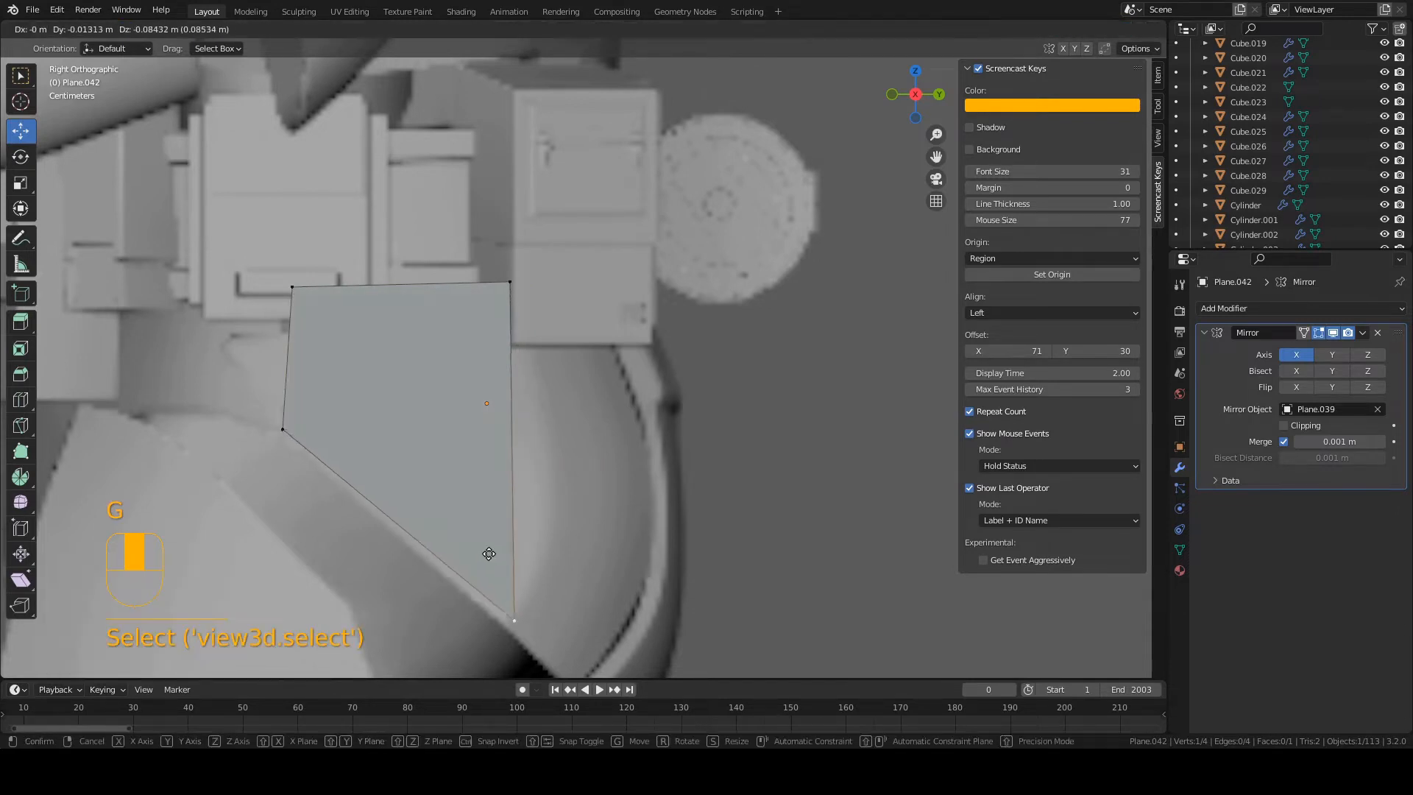
left_click(480, 557)
Step: Nudge the plane's two upper corners to straighten its top edge, select the whole face and save the file
left_click(510, 283)
key("g")
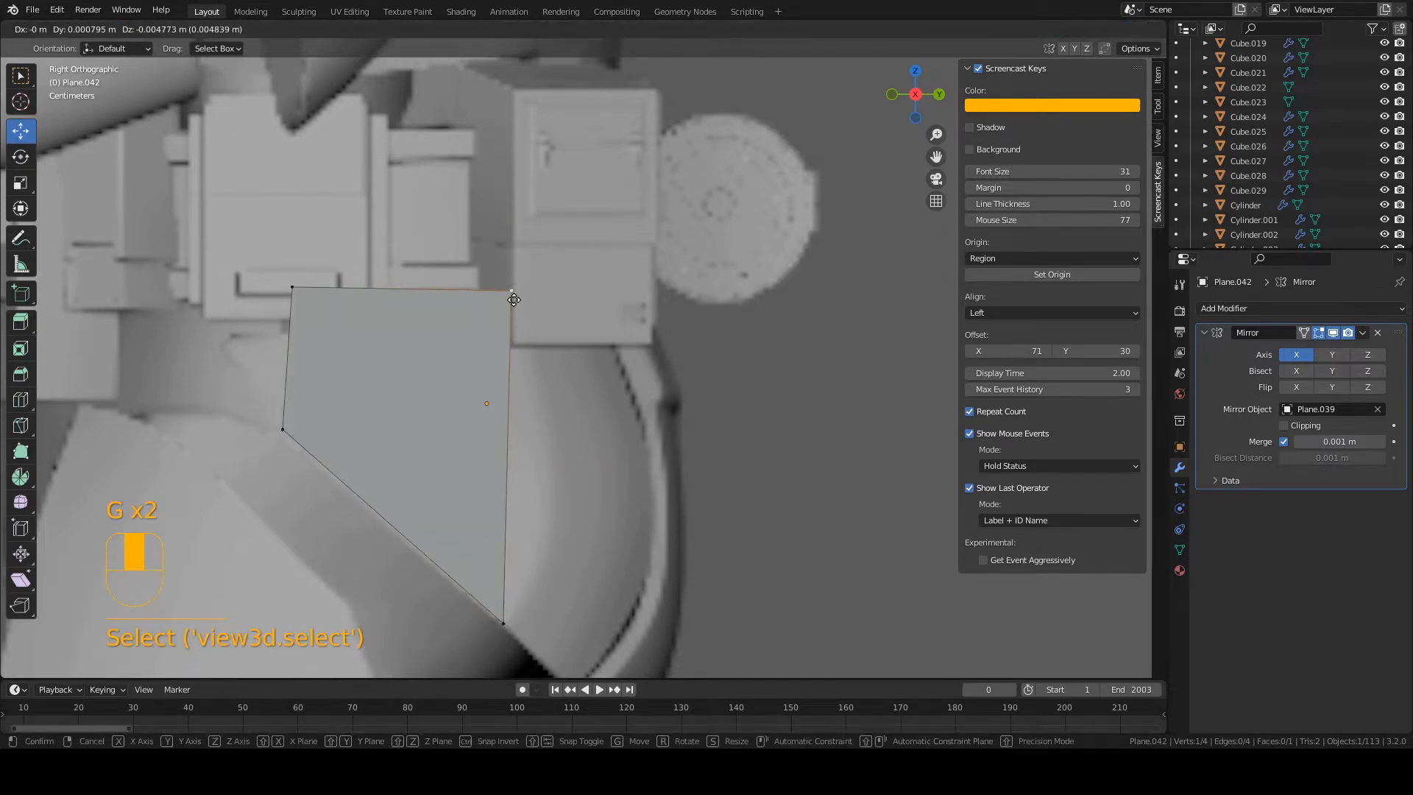
left_click(513, 297)
left_click(292, 287)
key("g")
left_click(315, 296)
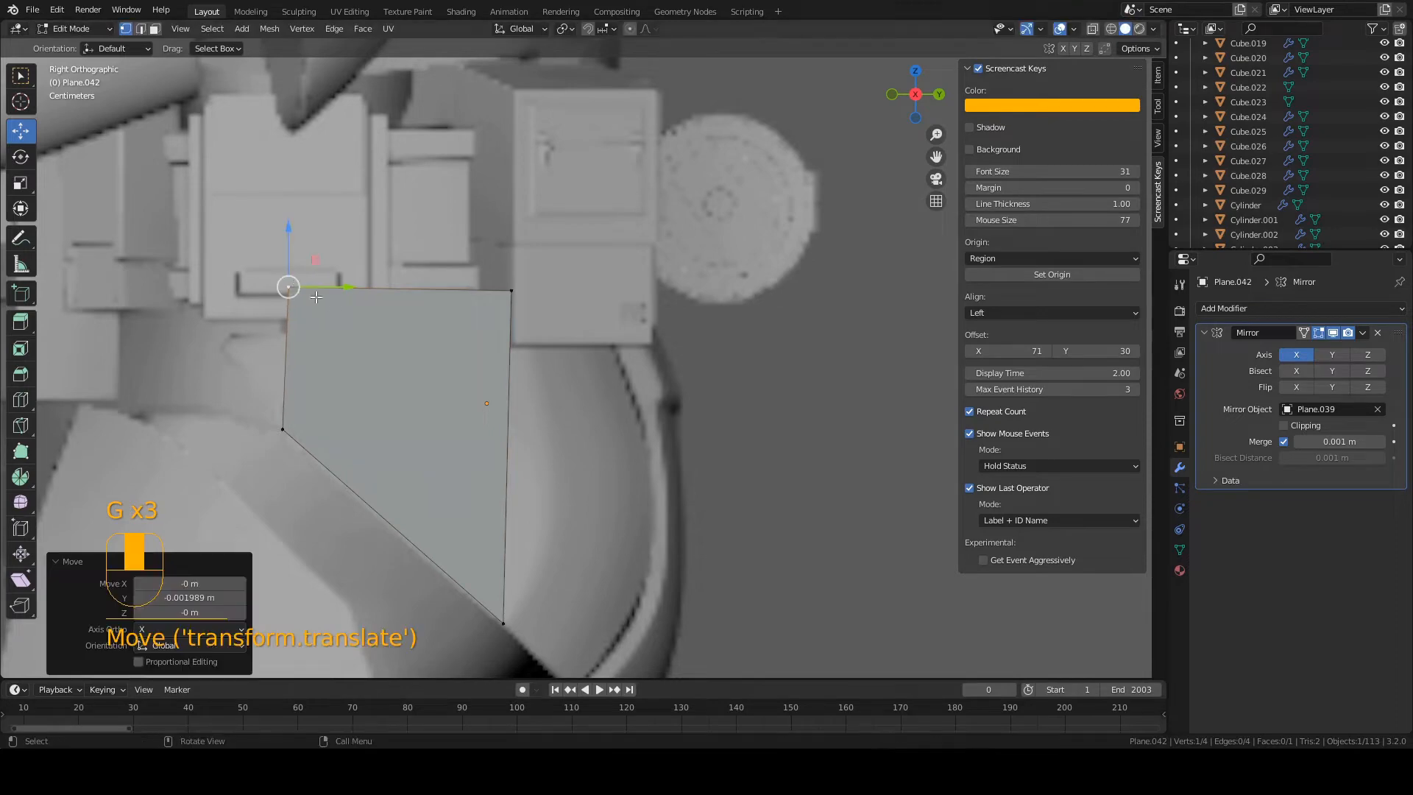
key("3")
left_click(463, 368)
key("ctrl+s")
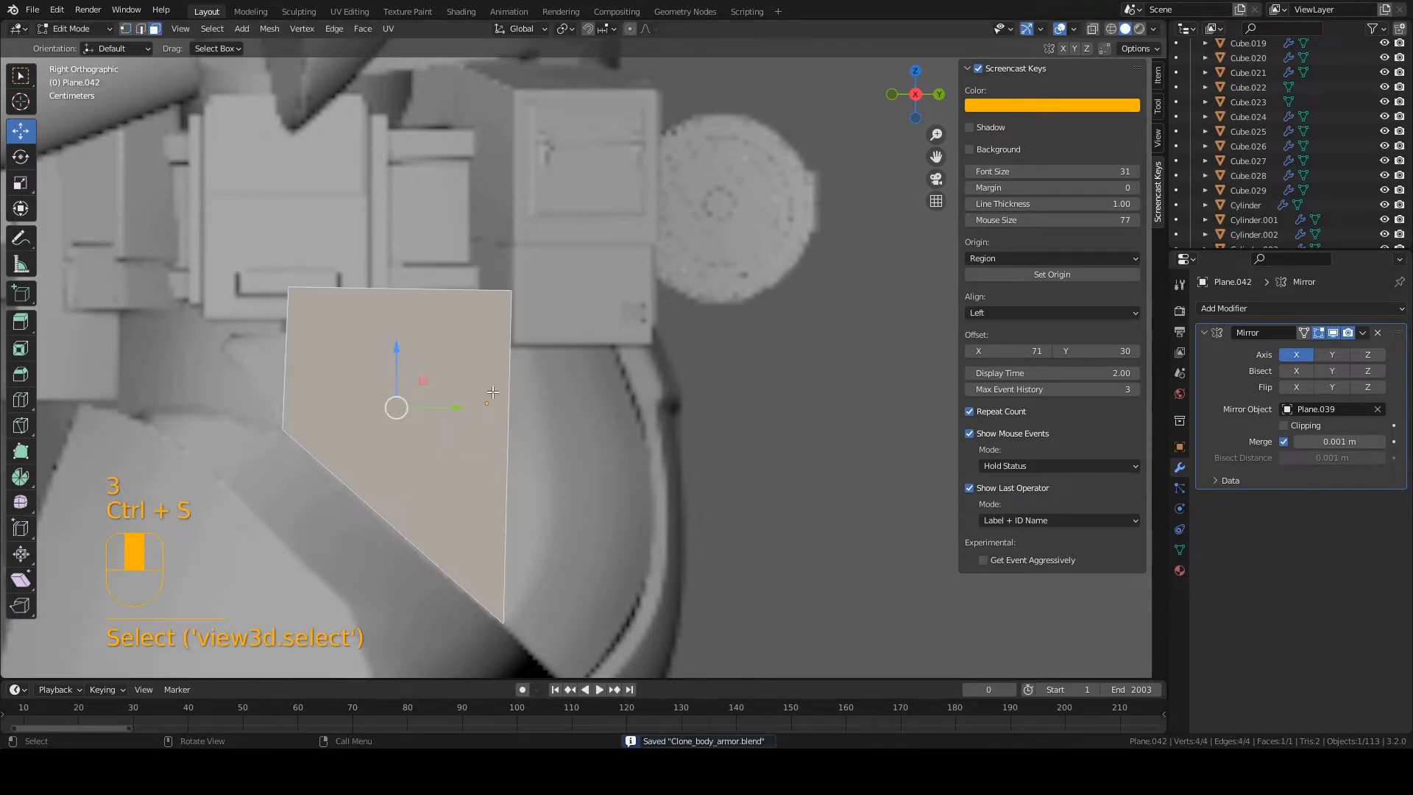
Step: In back view, move the plane's lowest vertex about 0.025 m in positive X and 0.006 m up toward the hip's outer edge
key("KP_1")
key("KP_9")
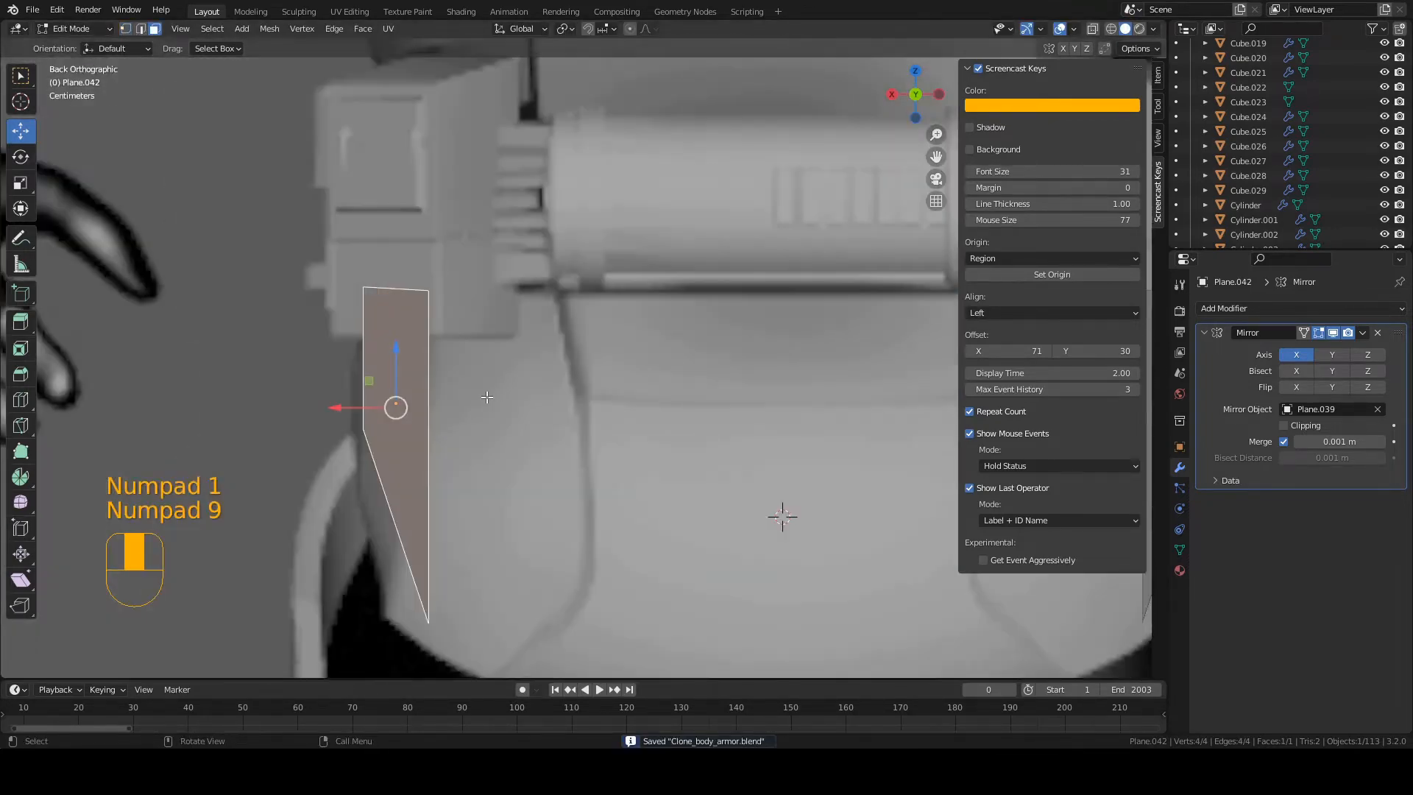
key("1")
left_click(429, 620)
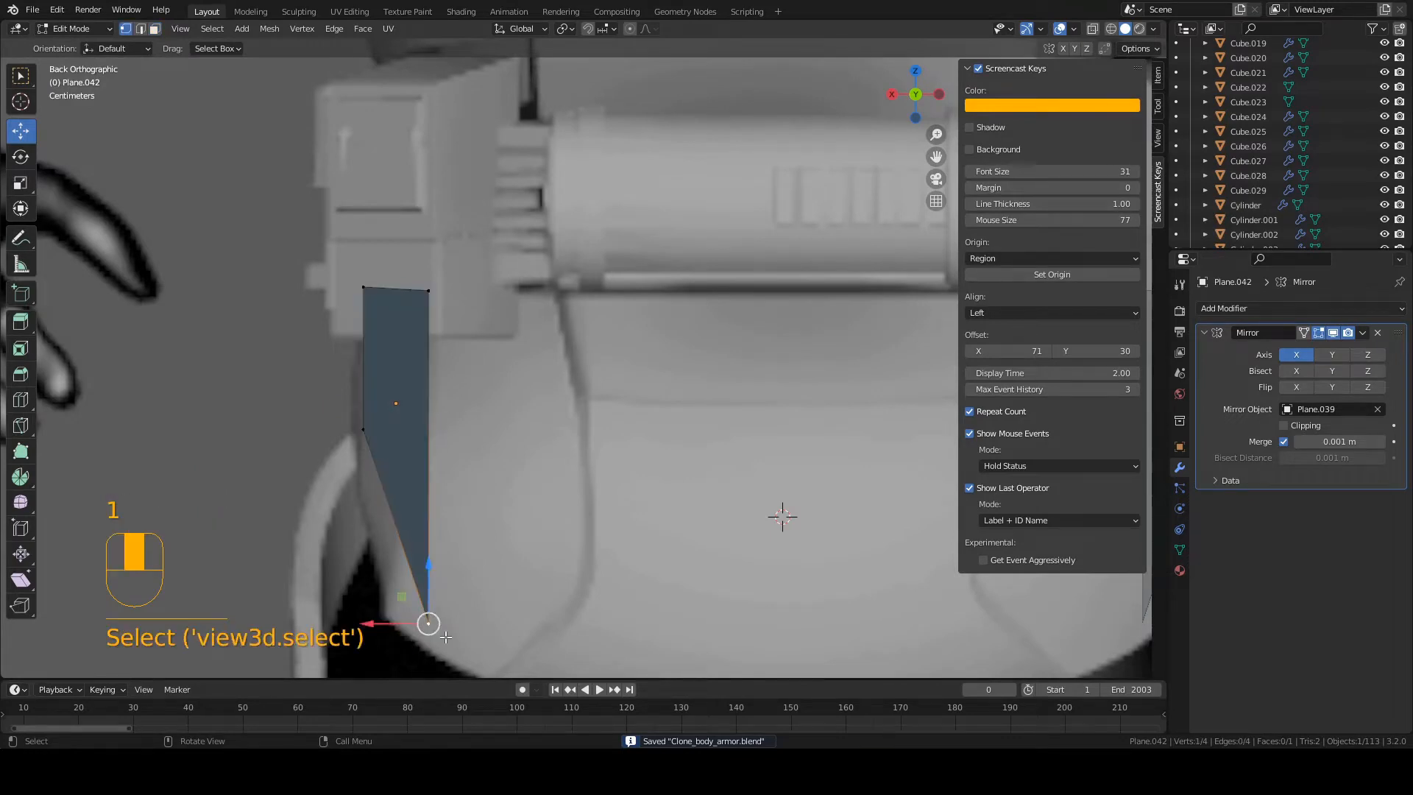
key("g")
left_click(398, 623)
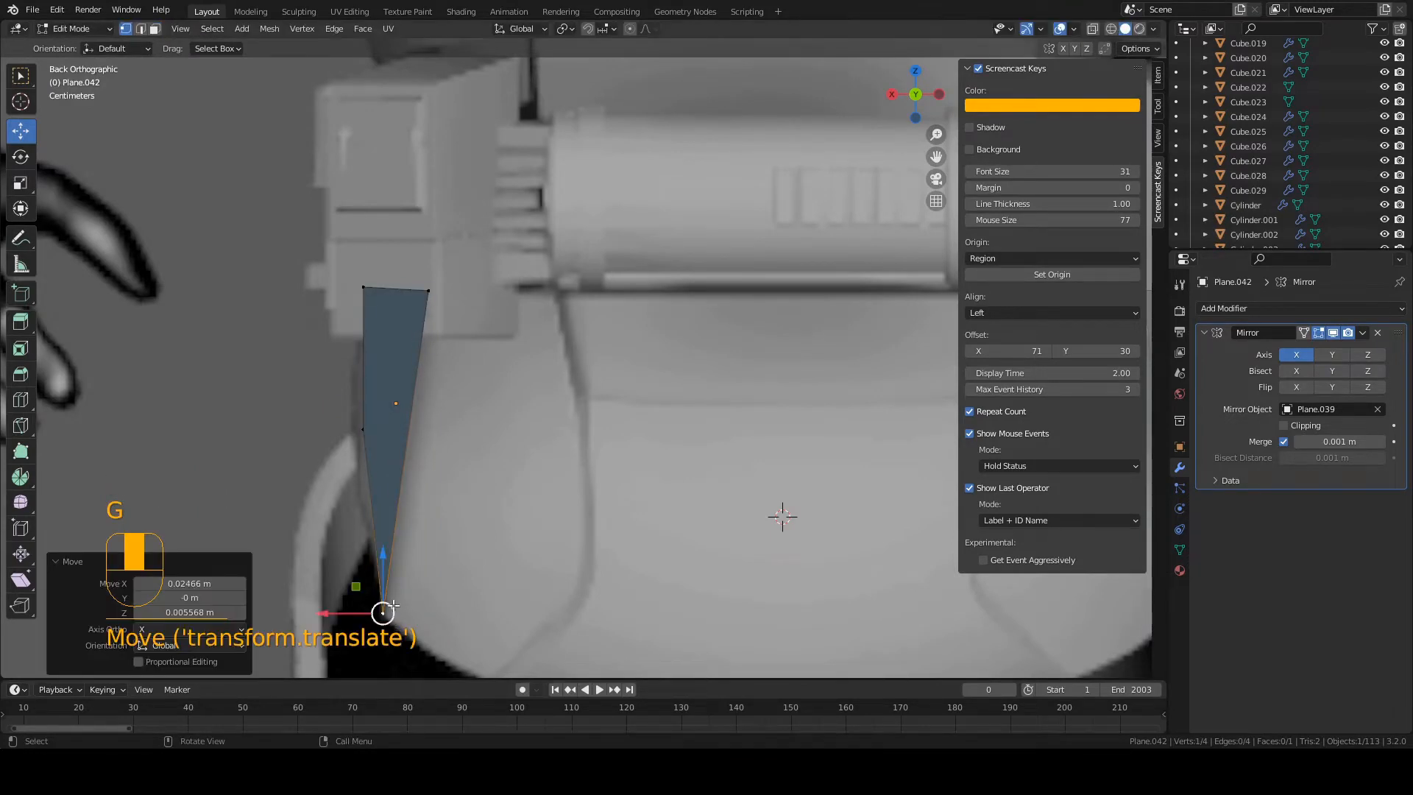
Step: Fine-tune the panel's lowest vertex against the hip's outer edge, finishing with a move of about 0.0024 m downward, and save the file
key("g")
left_click(393, 606)
key("g")
left_click(398, 605)
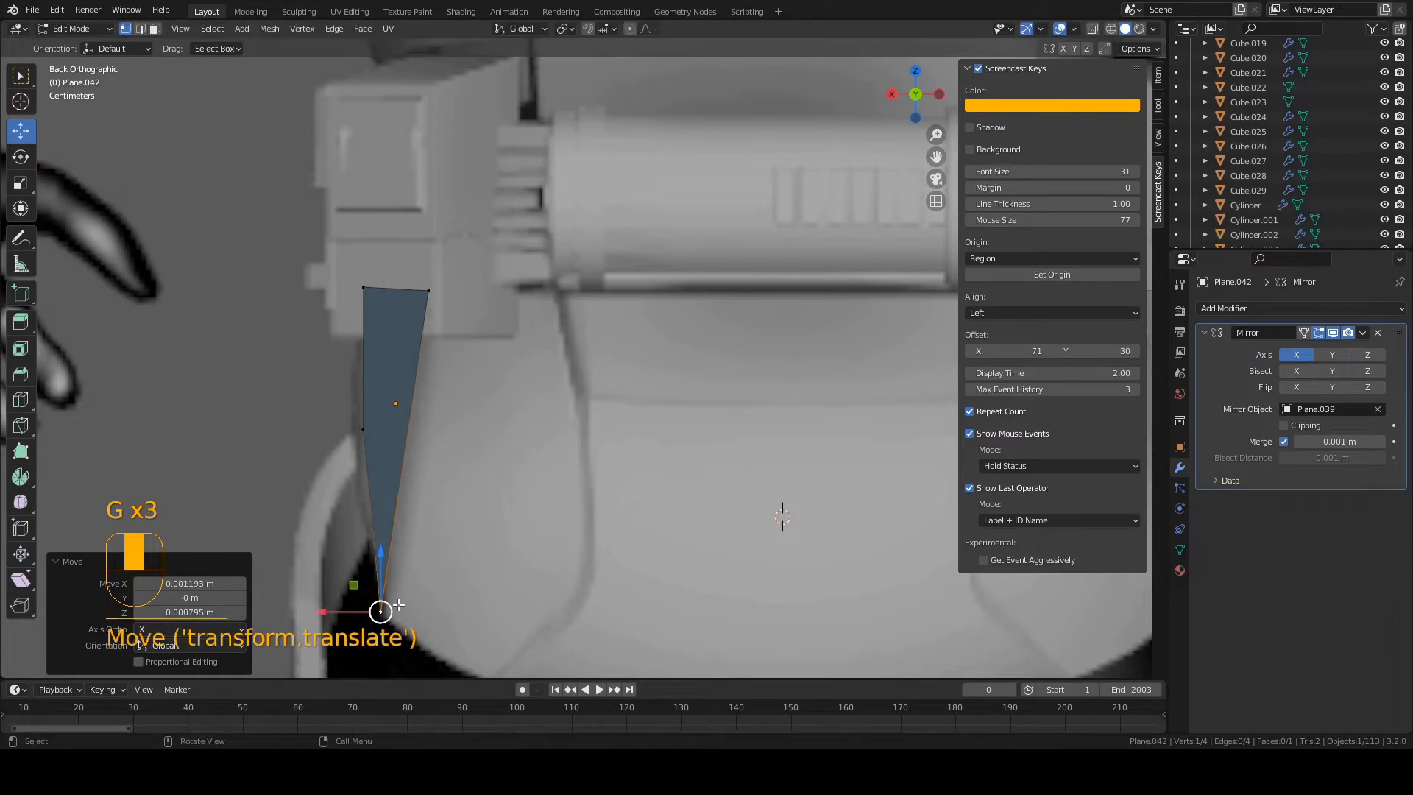
key("ctrl+s")
mouse_move(381, 548)
left_mouse_down()
mouse_move(383, 467)
mouse_move(388, 552)
left_mouse_up()
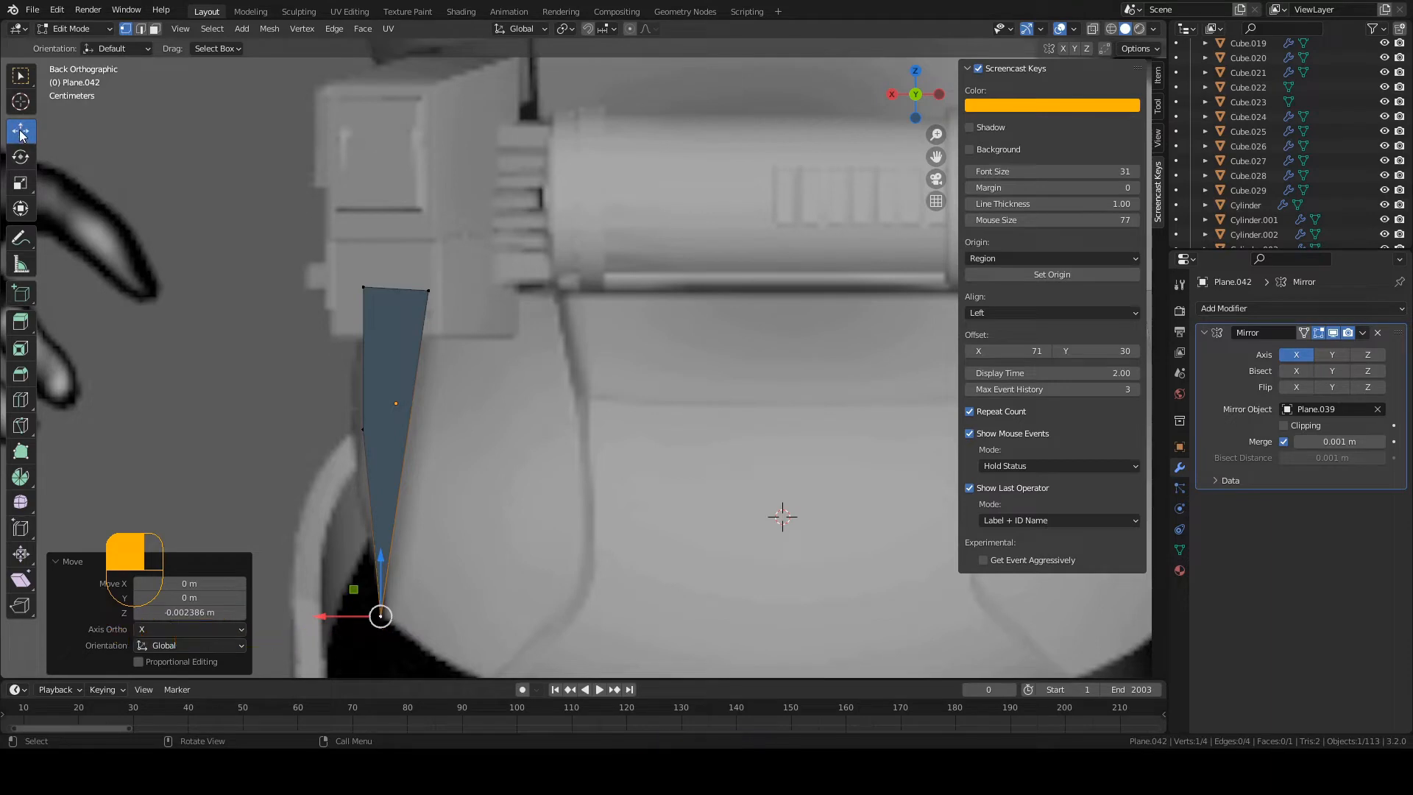
key("ctrl+s")
Step: Move the panel's two upper corners slightly inward along the hip in back view, levelling them into a straight top edge
left_click(432, 292)
key("g")
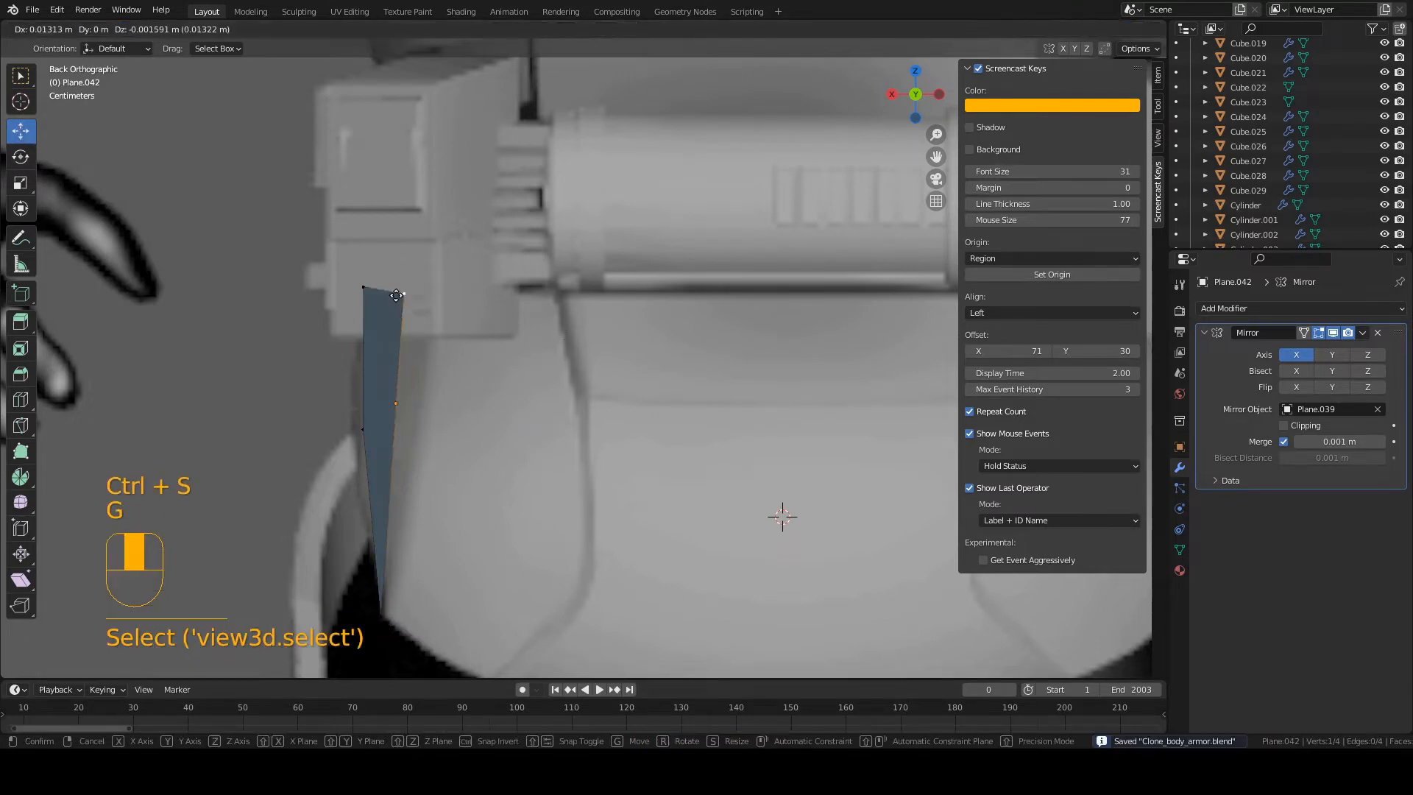
left_click(435, 288)
left_click(364, 287)
key("g")
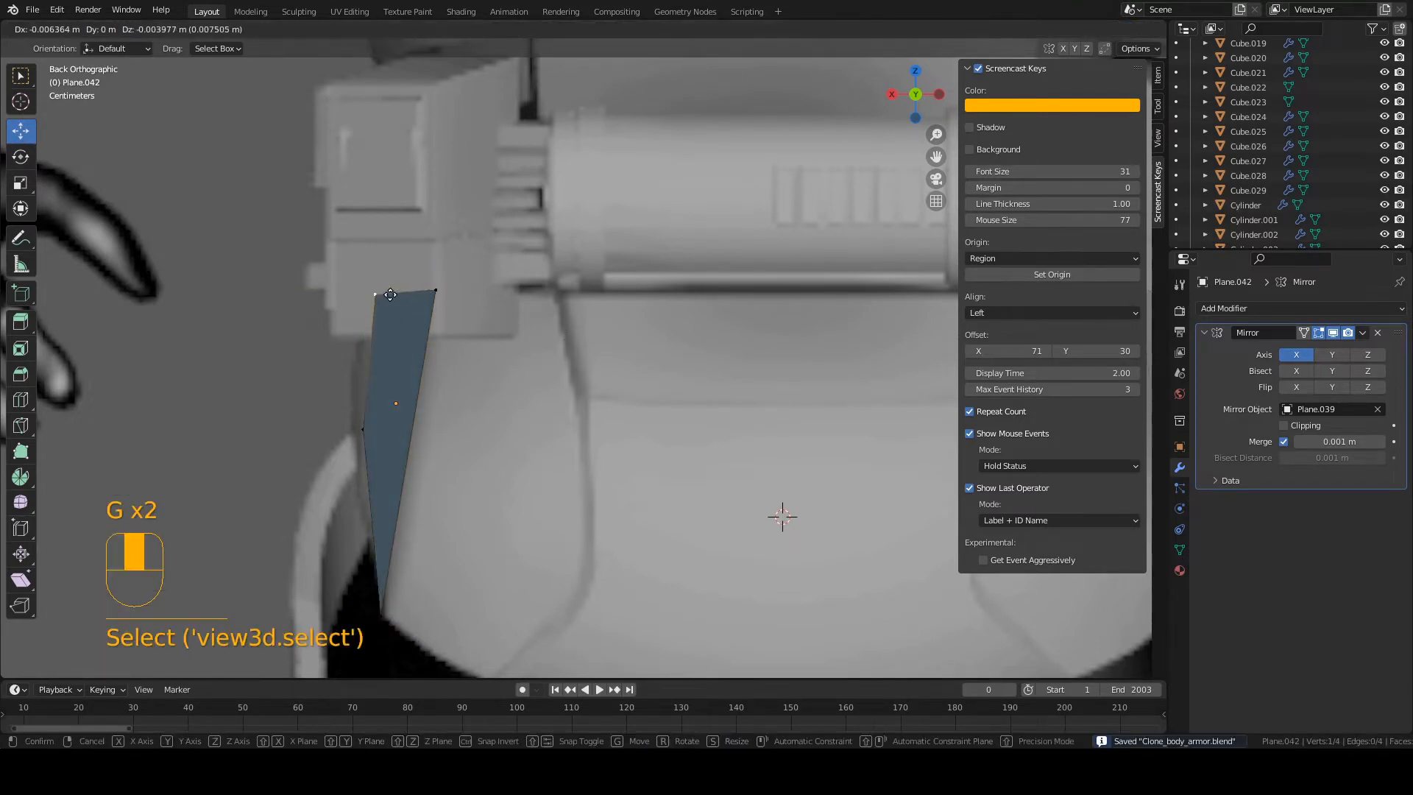
left_click(387, 300)
Step: Move the panel's outer middle vertex slightly outward and up to follow the hip contour, and save the file
left_click(384, 427)
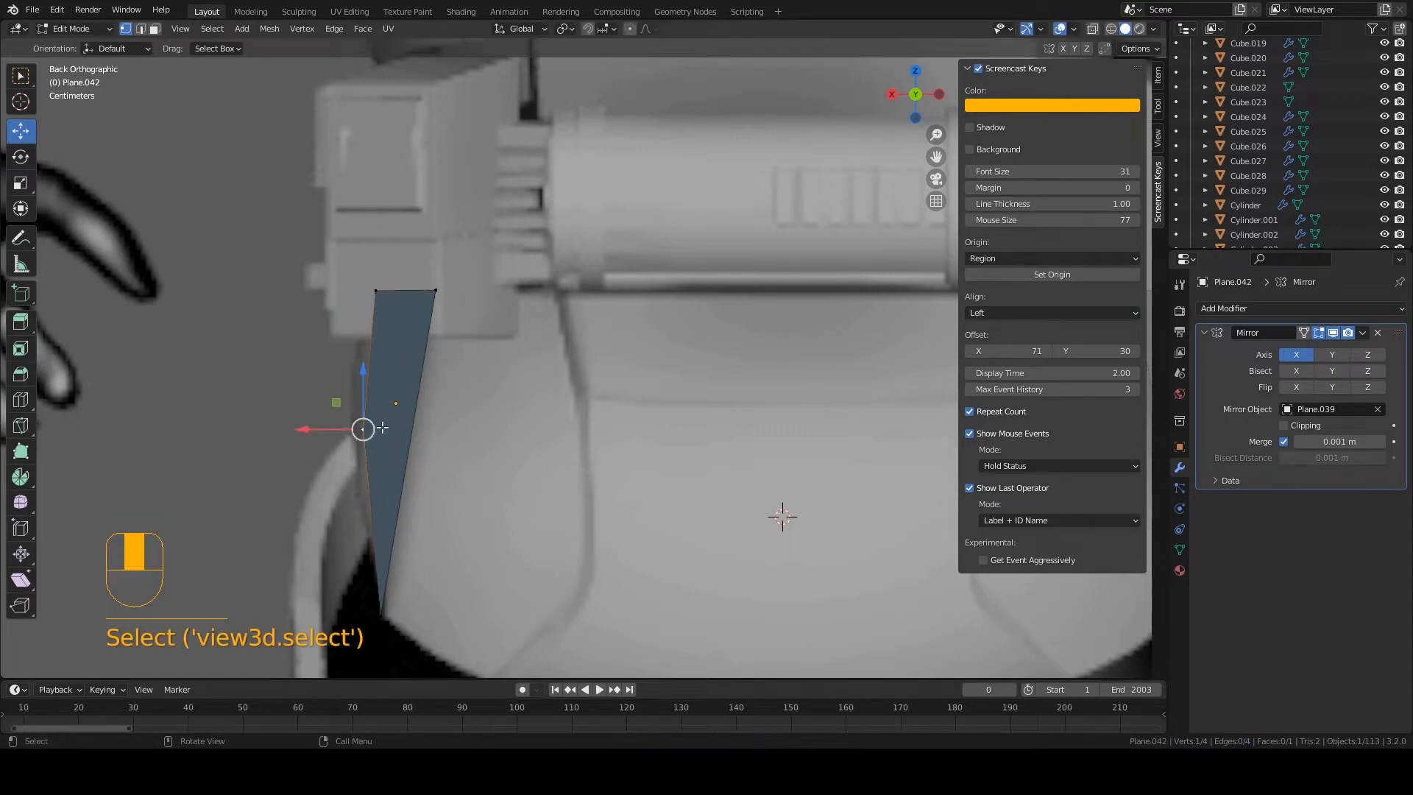
key("g")
key("x")
left_click(372, 425)
key("g")
left_click(367, 423)
key("ctrl+s")
Step: Nudge the panel's upper outer corner about 0.0008 m along X, check the shape in perspective and save the file
left_click(375, 291)
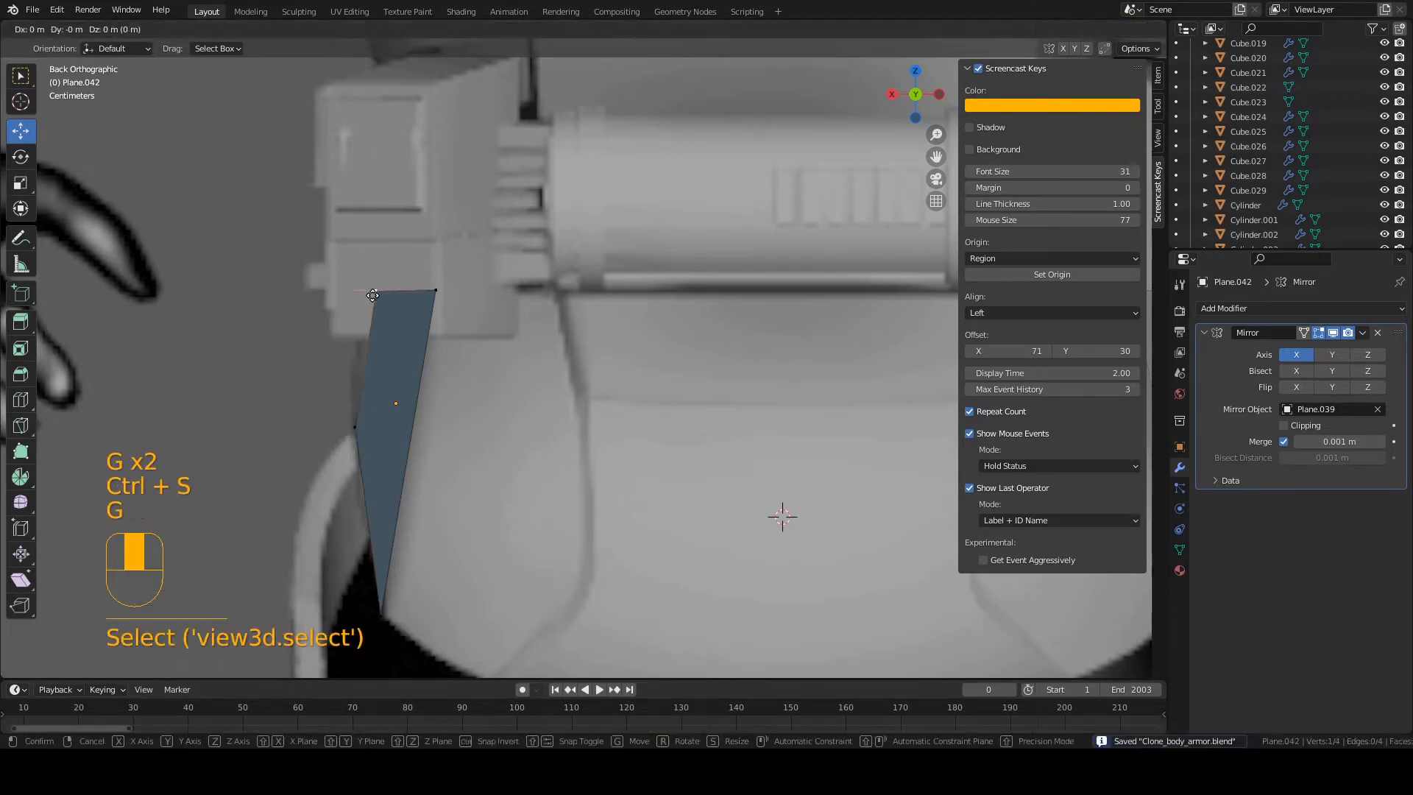
key("g")
left_click(376, 293)
middle_click_drag(424, 456, 508, 431)
scroll(602, 452, "down", 5)
key("ctrl+s")
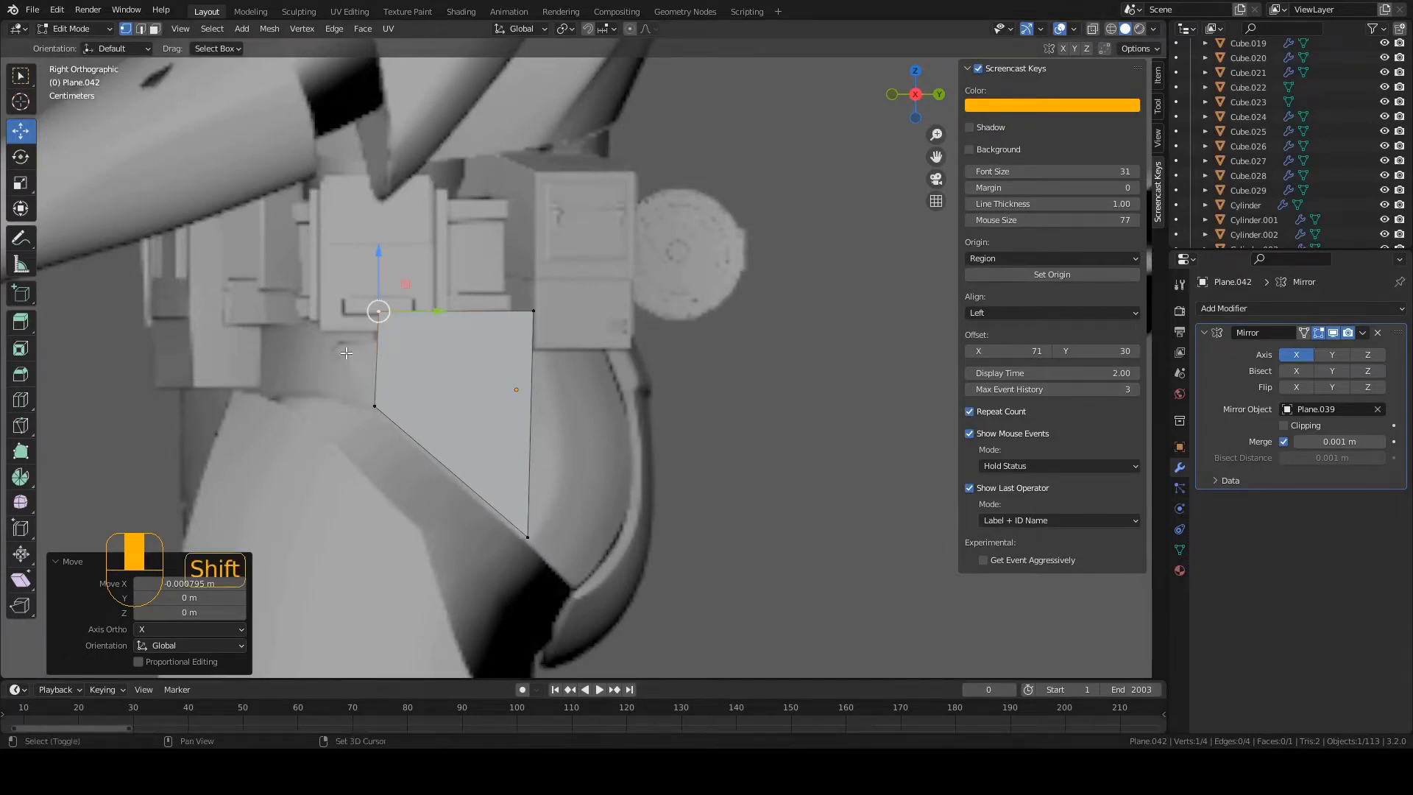
Step: In right view, lower the panel's whole top edge about 0.023 m along Z to just below the belt pouch
middle_click_drag(369, 395, 471, 398, "shift")
scroll(469, 393, "up", 2)
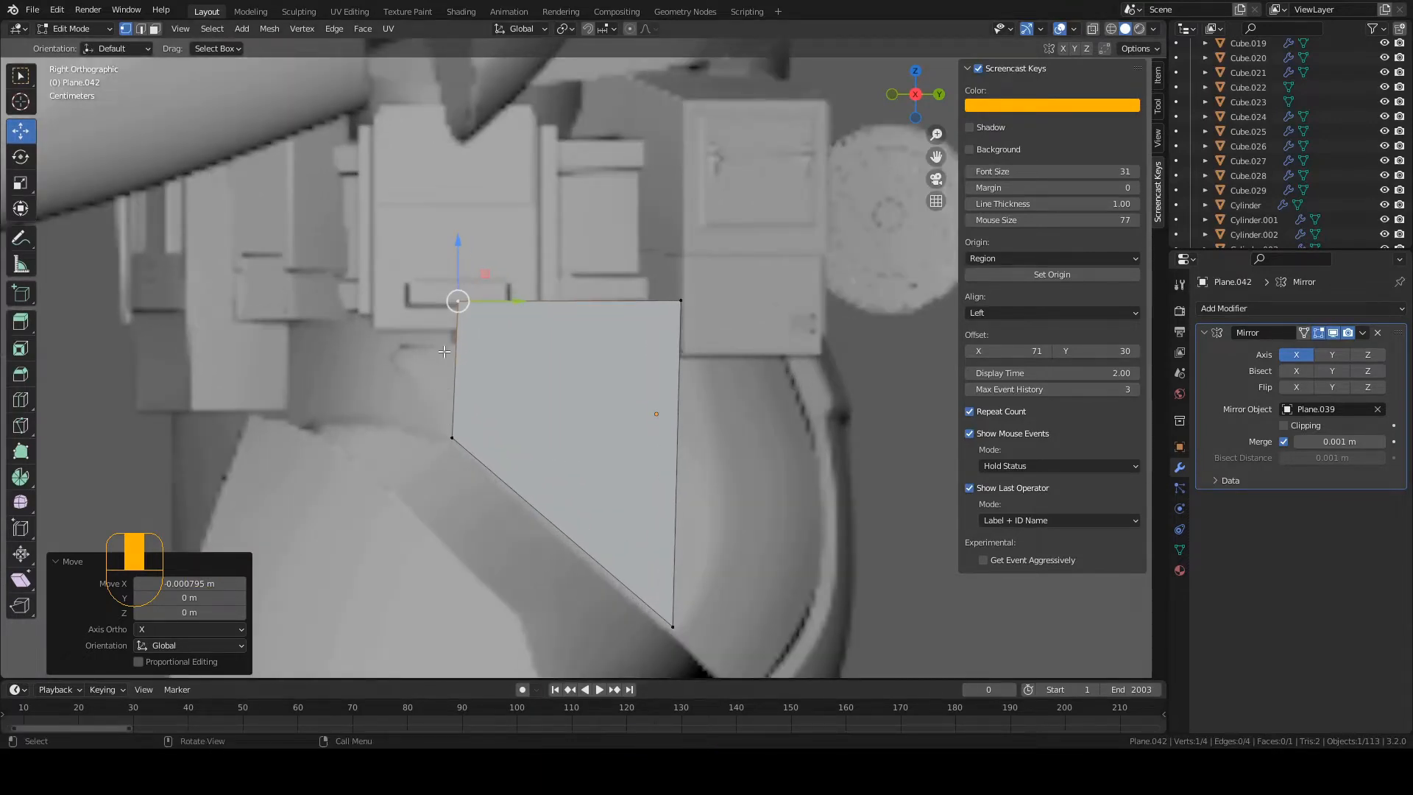
scroll(460, 365, "up", 1)
middle_click_drag(460, 365, 550, 398, "shift")
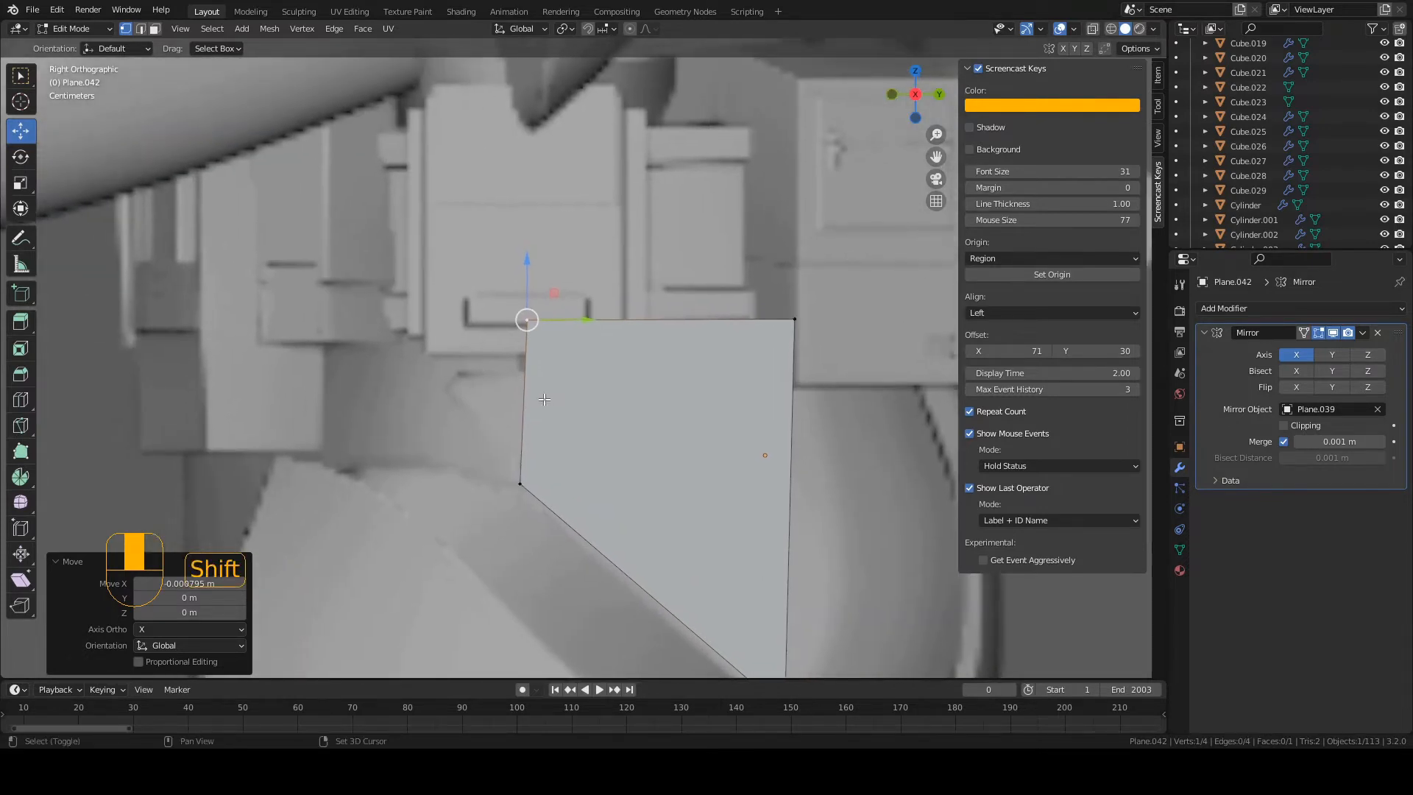
key("2")
left_click(680, 336)
key("g")
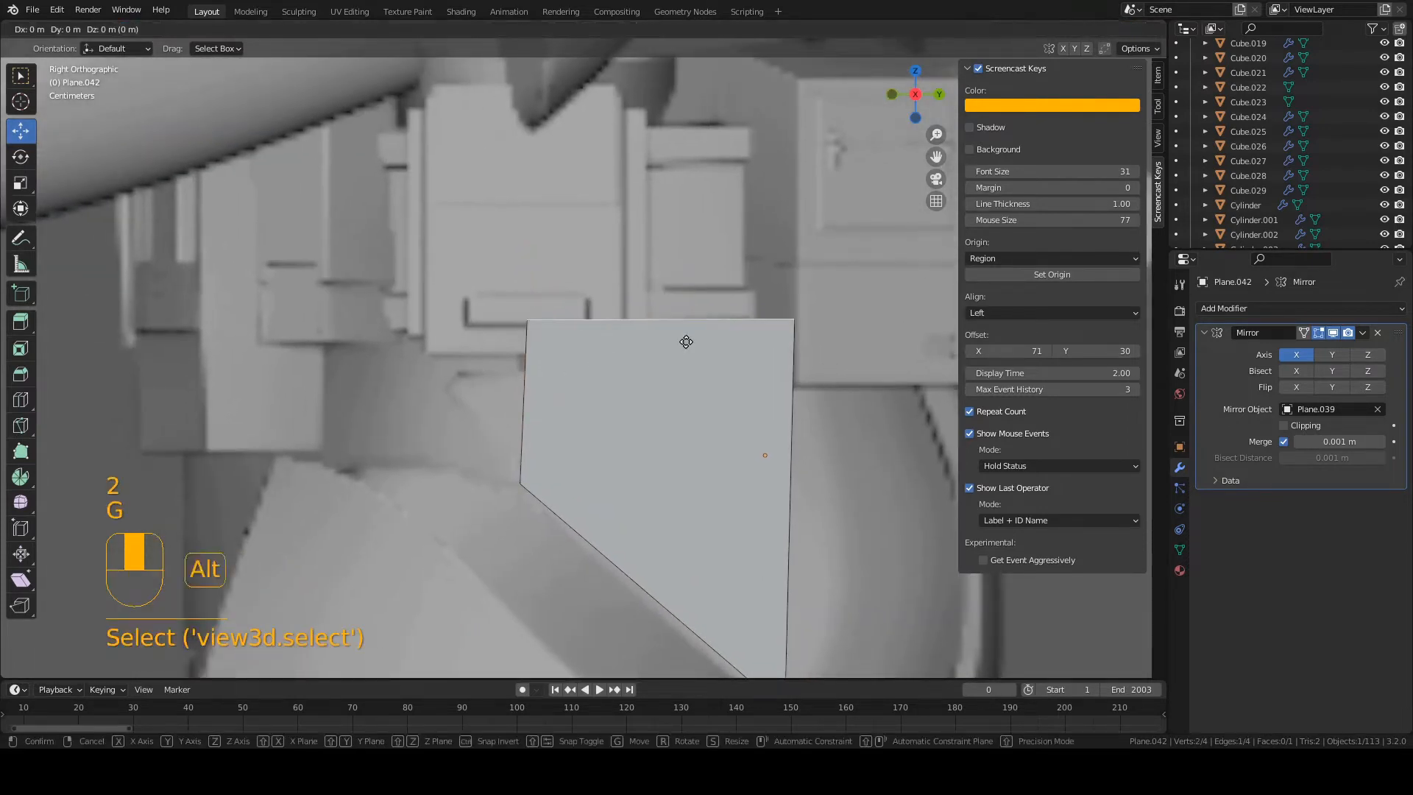
right_click(685, 341)
key("g")
key("z")
left_click(659, 364)
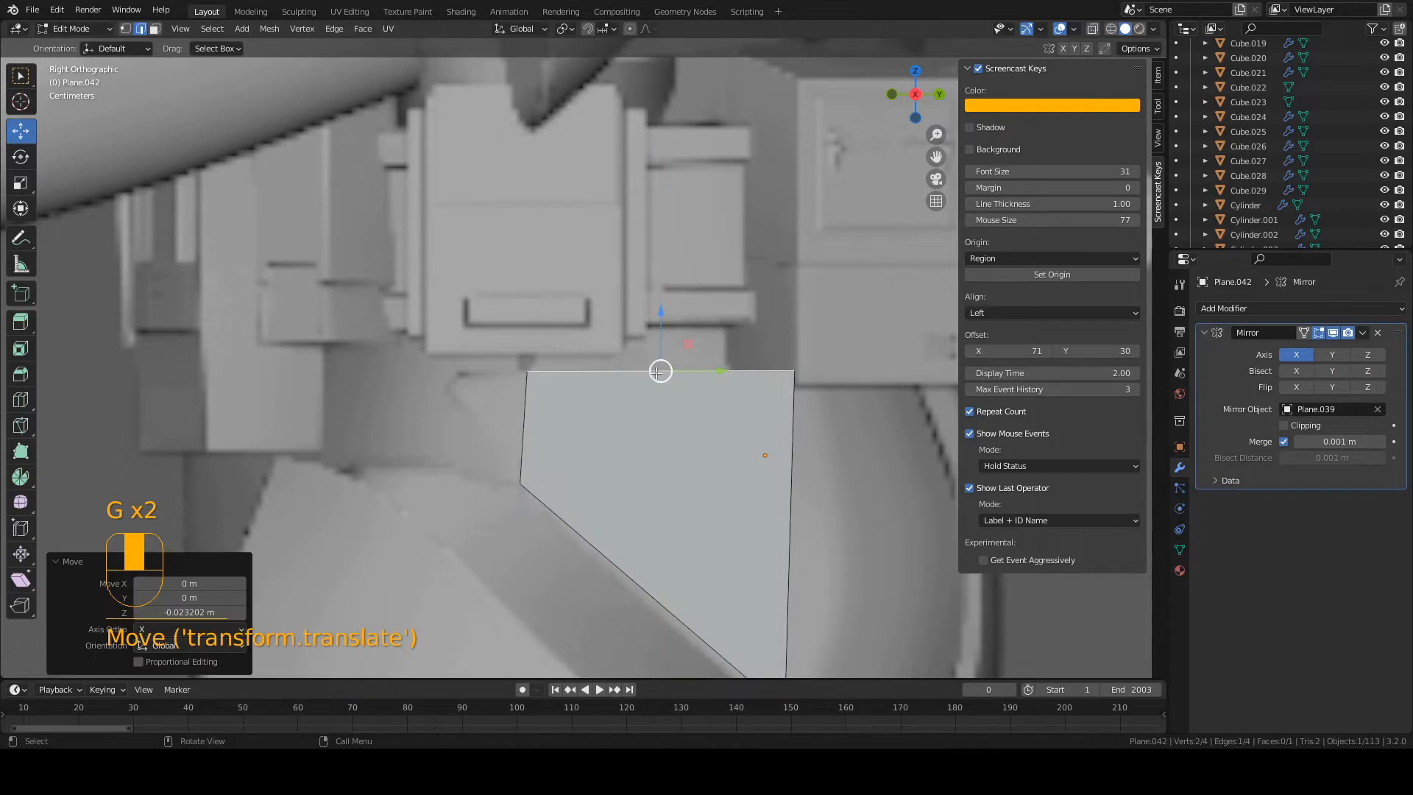
Step: Save the file and extrude the panel's short front edge about 0.048 m forward along negative Y
scroll(484, 395, "up", 2)
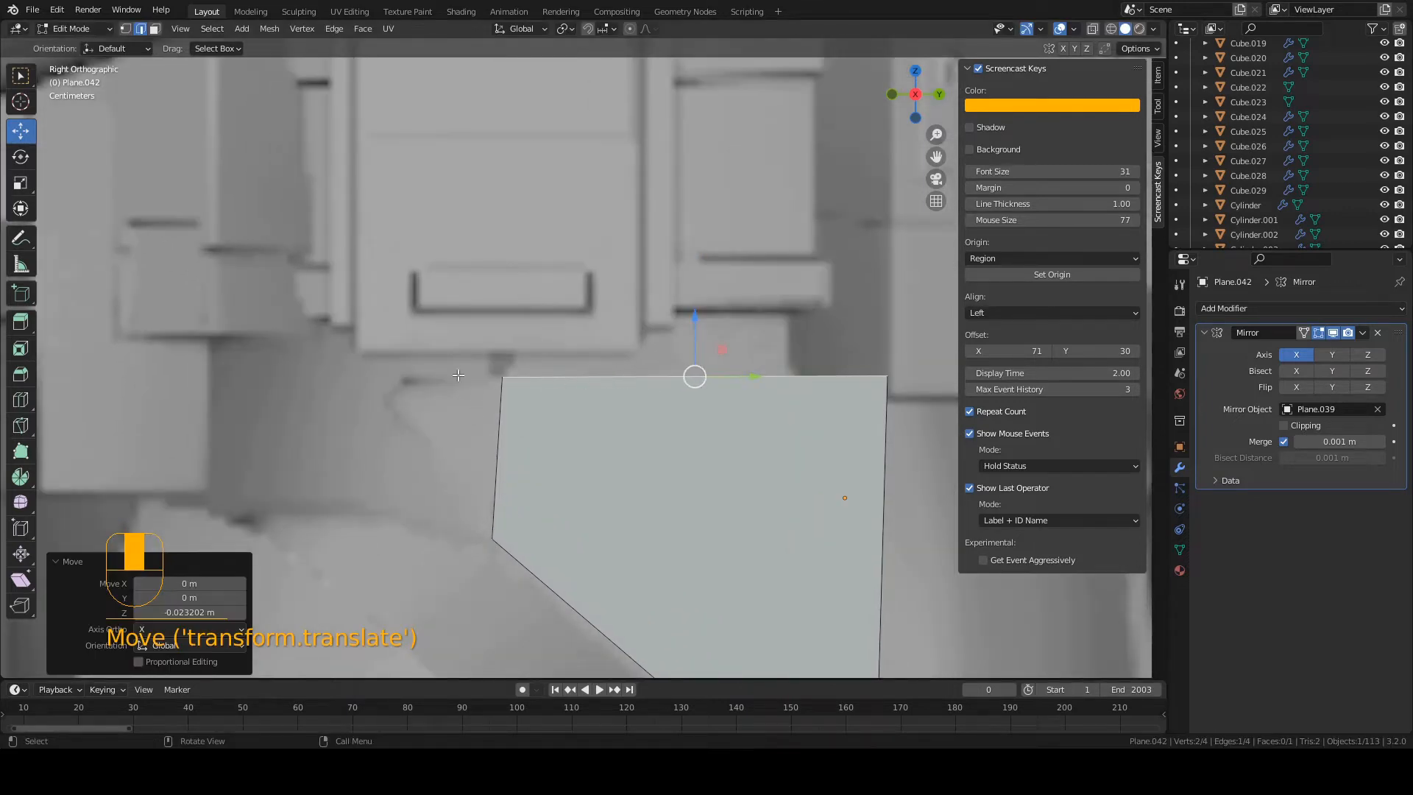
key("2")
left_click(497, 406)
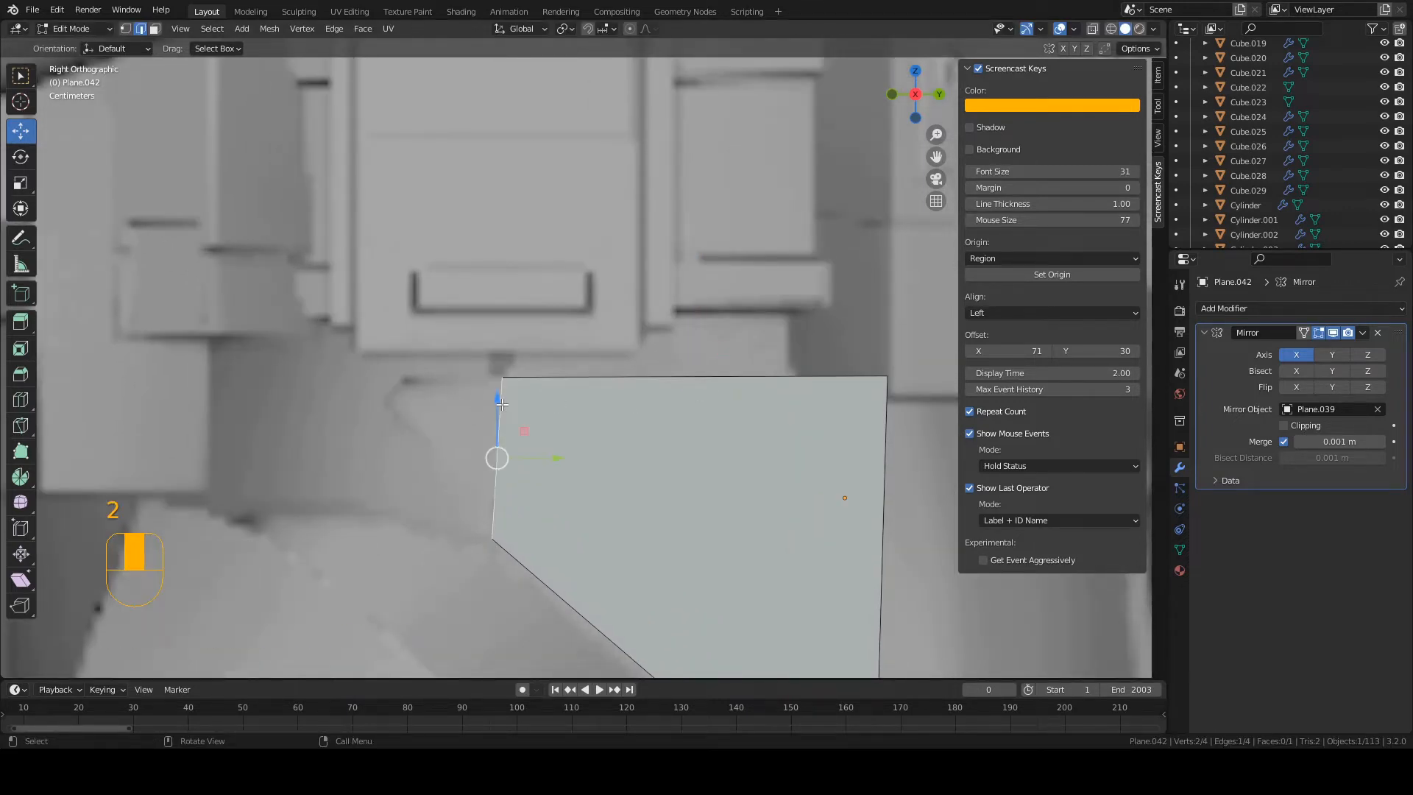
key("ctrl+s")
scroll(496, 426, "down", 1)
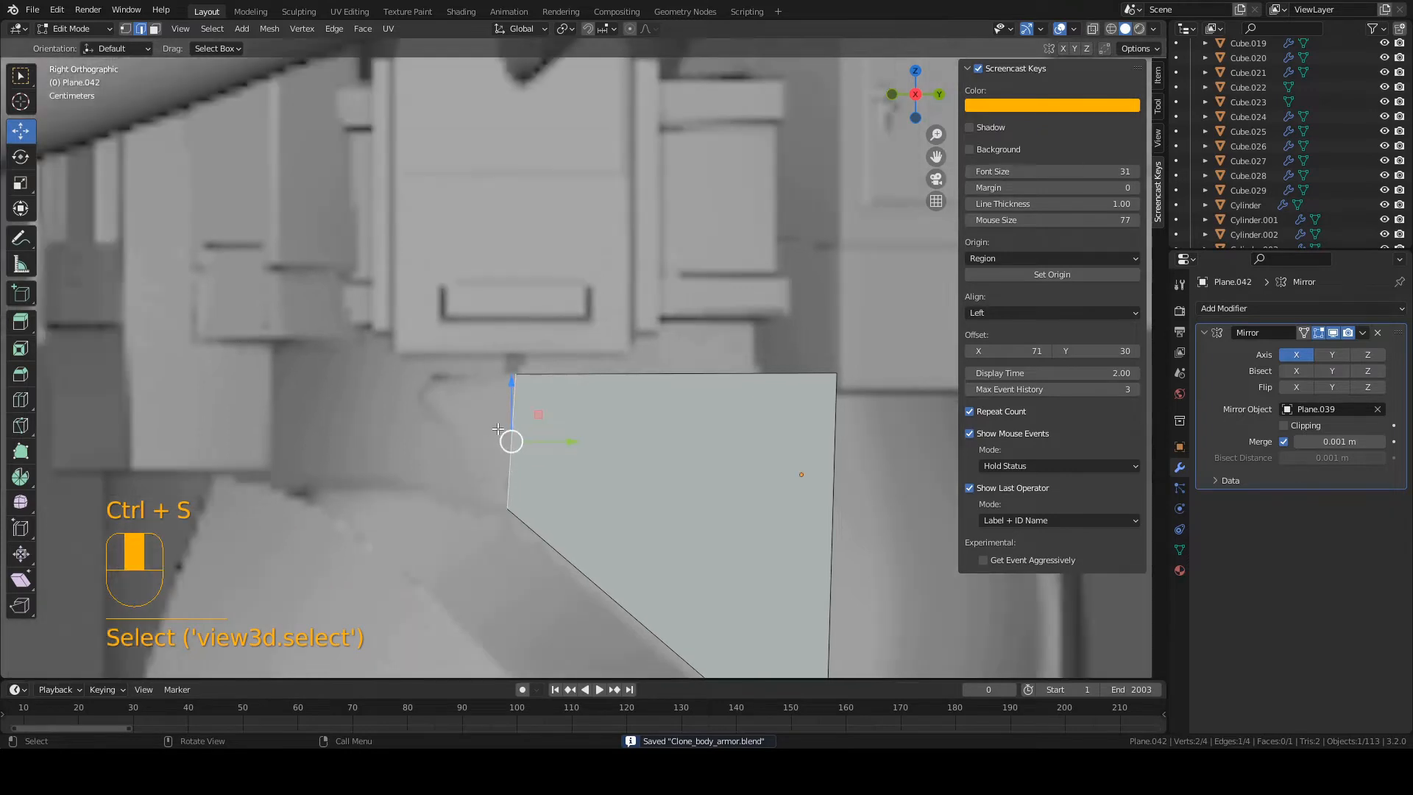
key("ctrl+s")
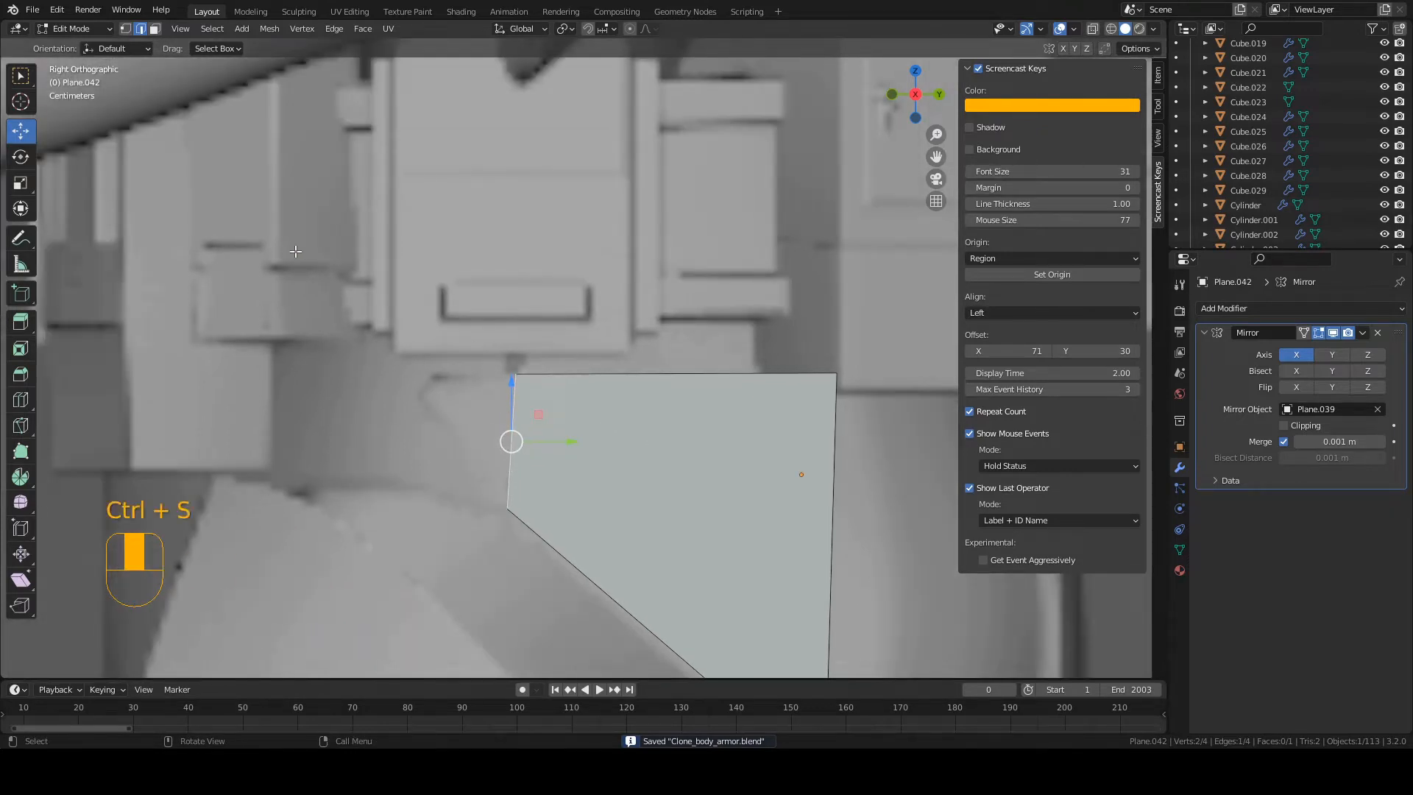
key("2")
left_click(509, 439)
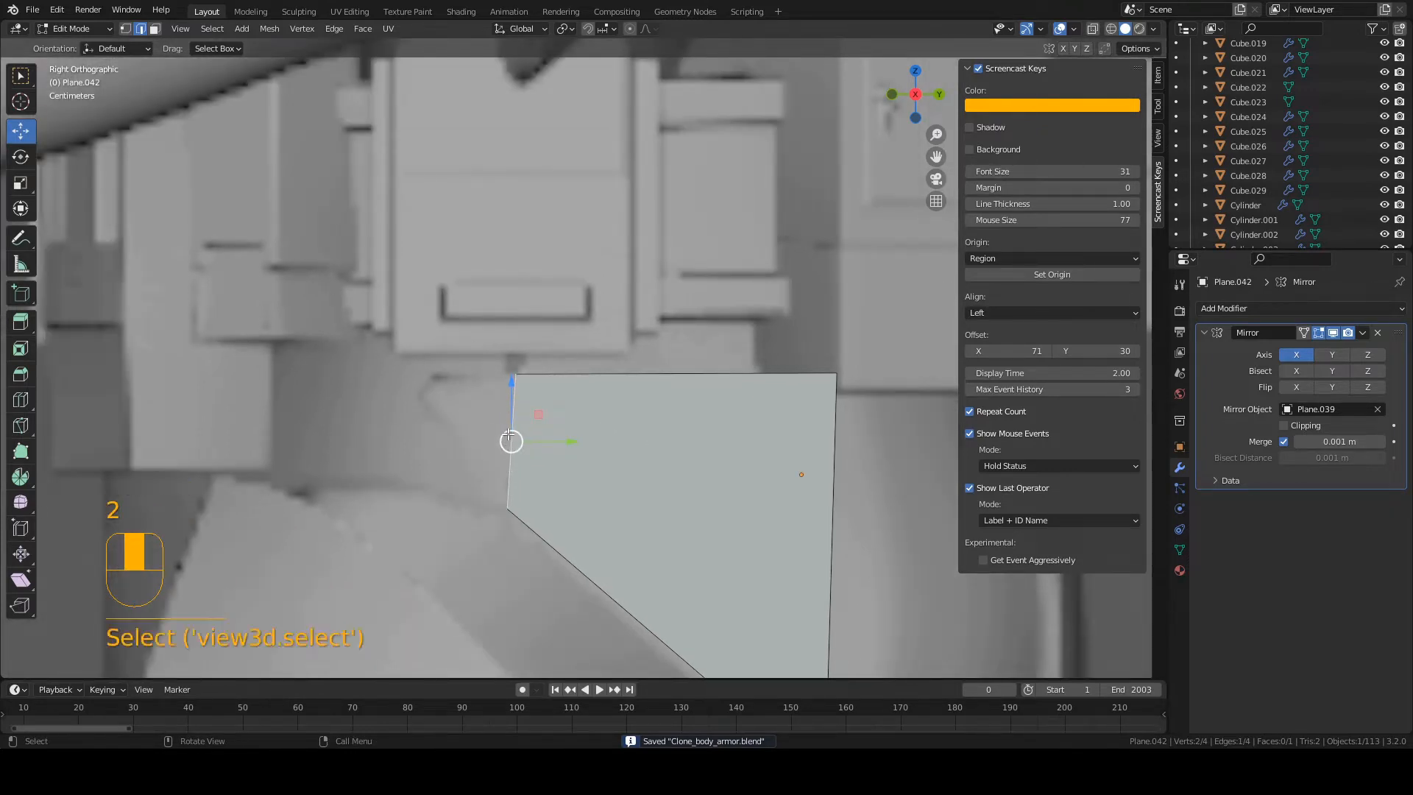
key("e")
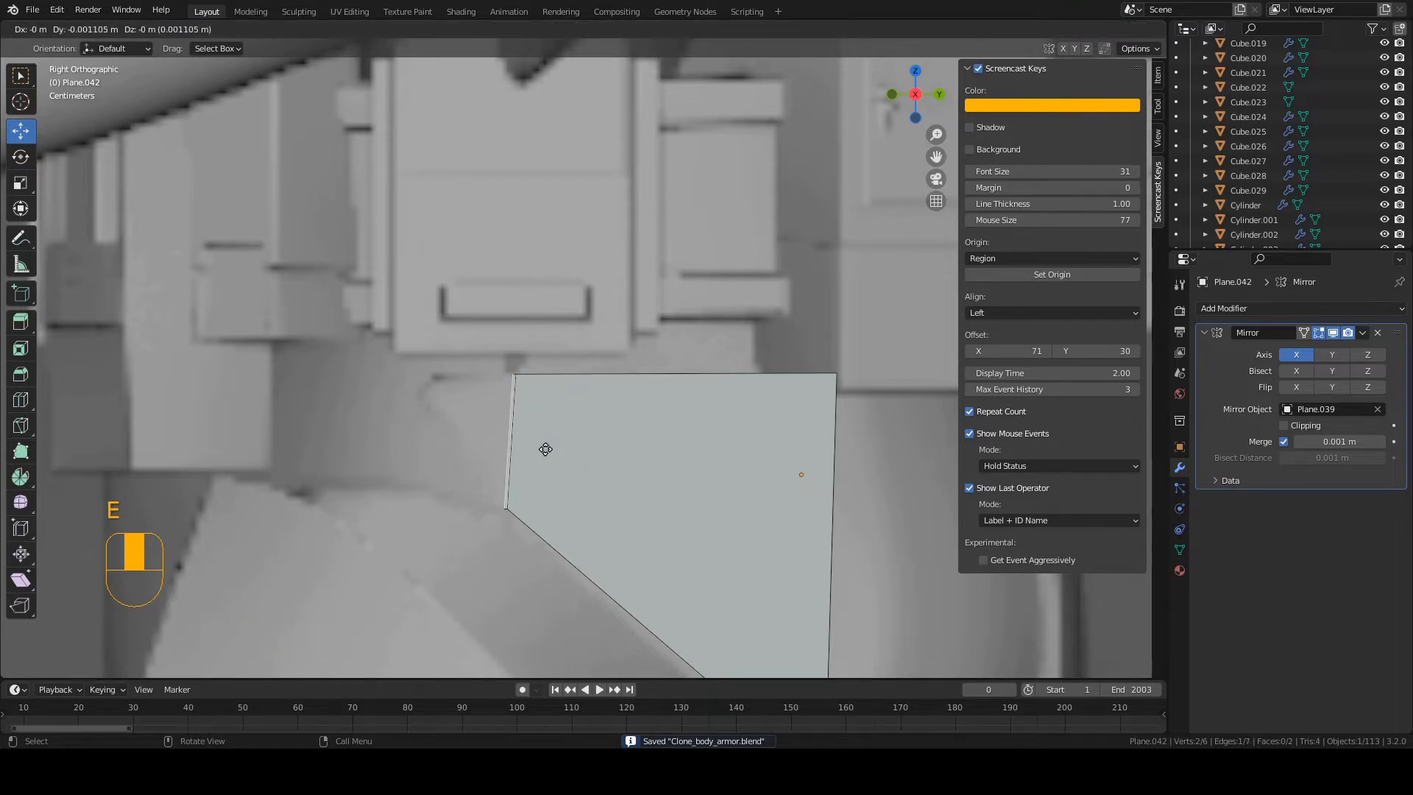
left_click(419, 423)
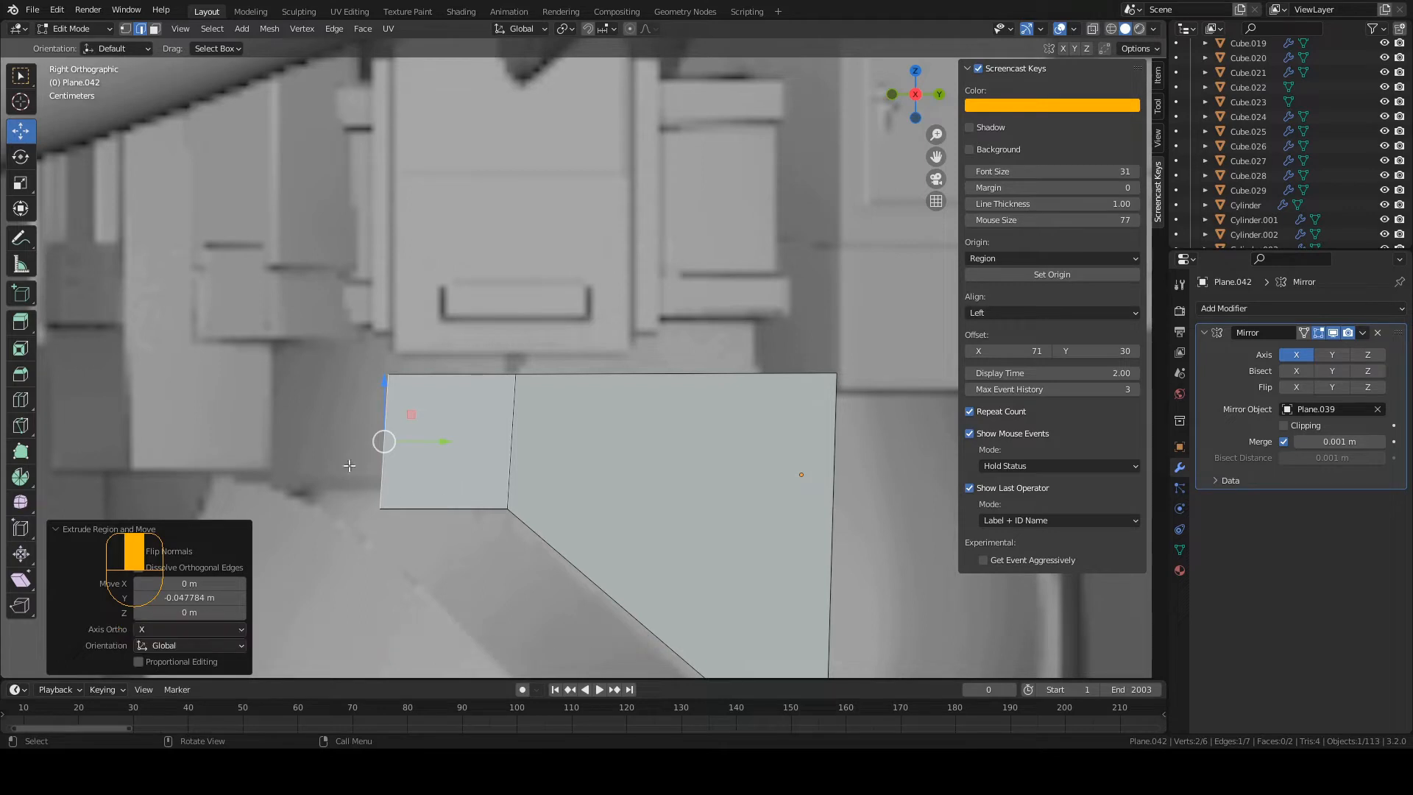
Step: Scale the extruded front edge to 0.28, move it about 0.014 m in Y and 0.0185 m up to align with the panel's top, and save
key("s")
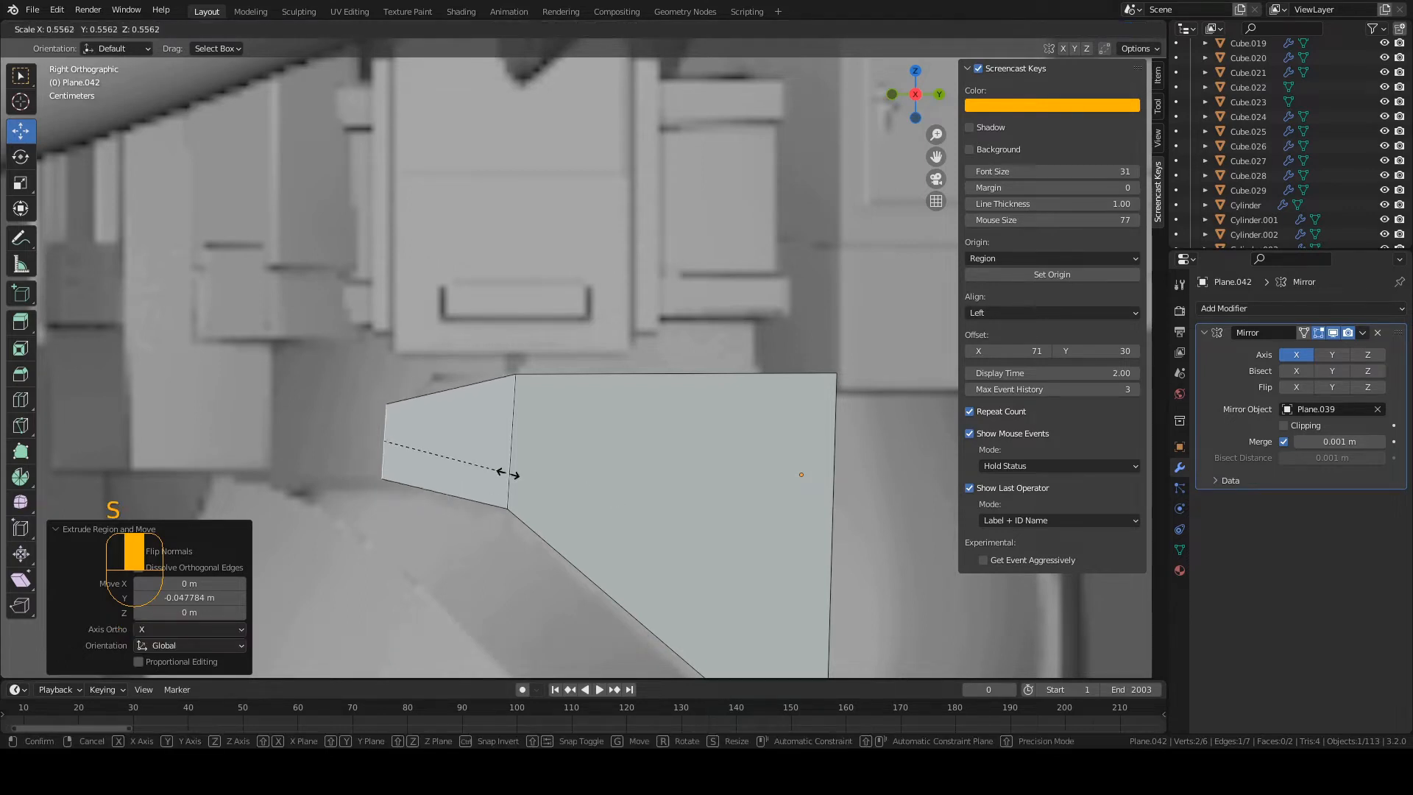
left_click(449, 457)
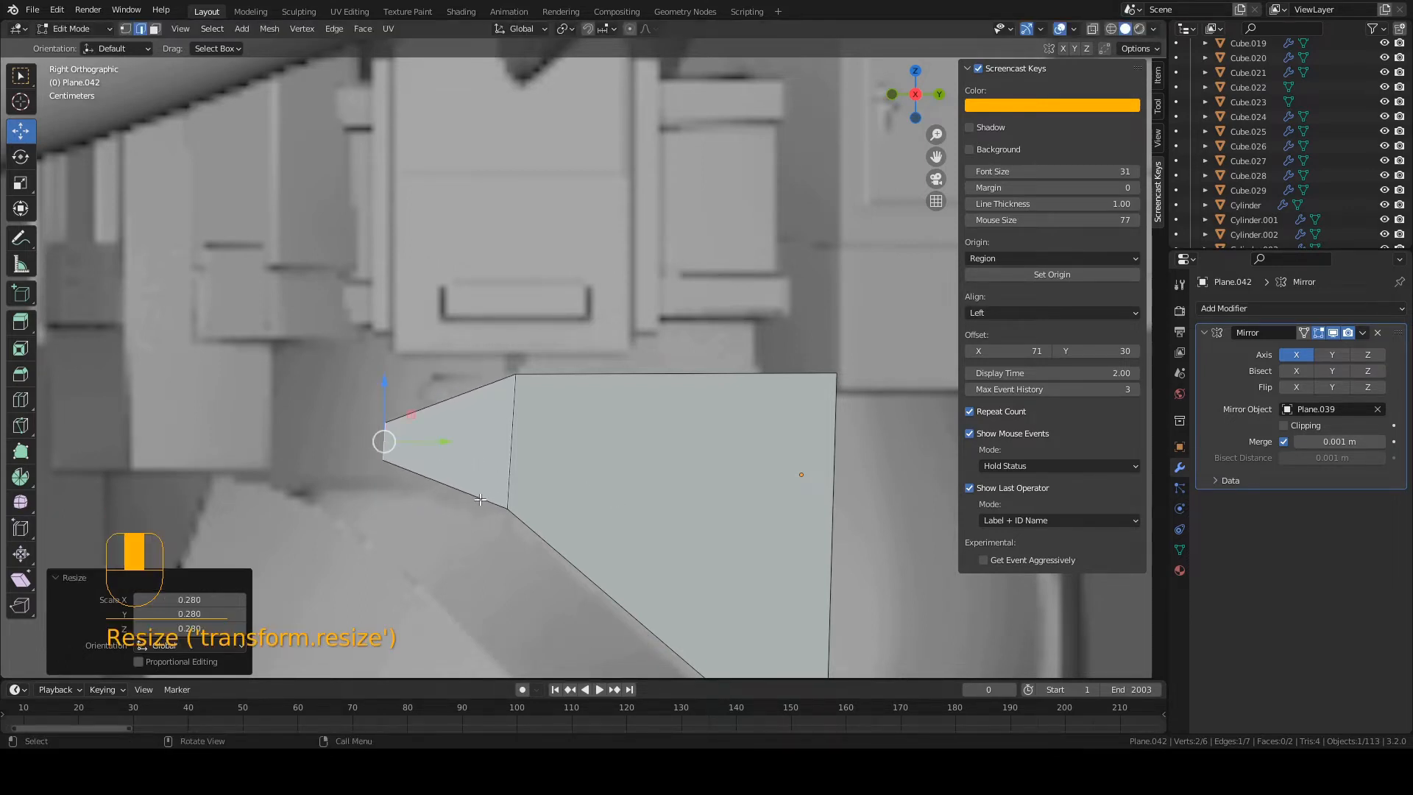
key("g")
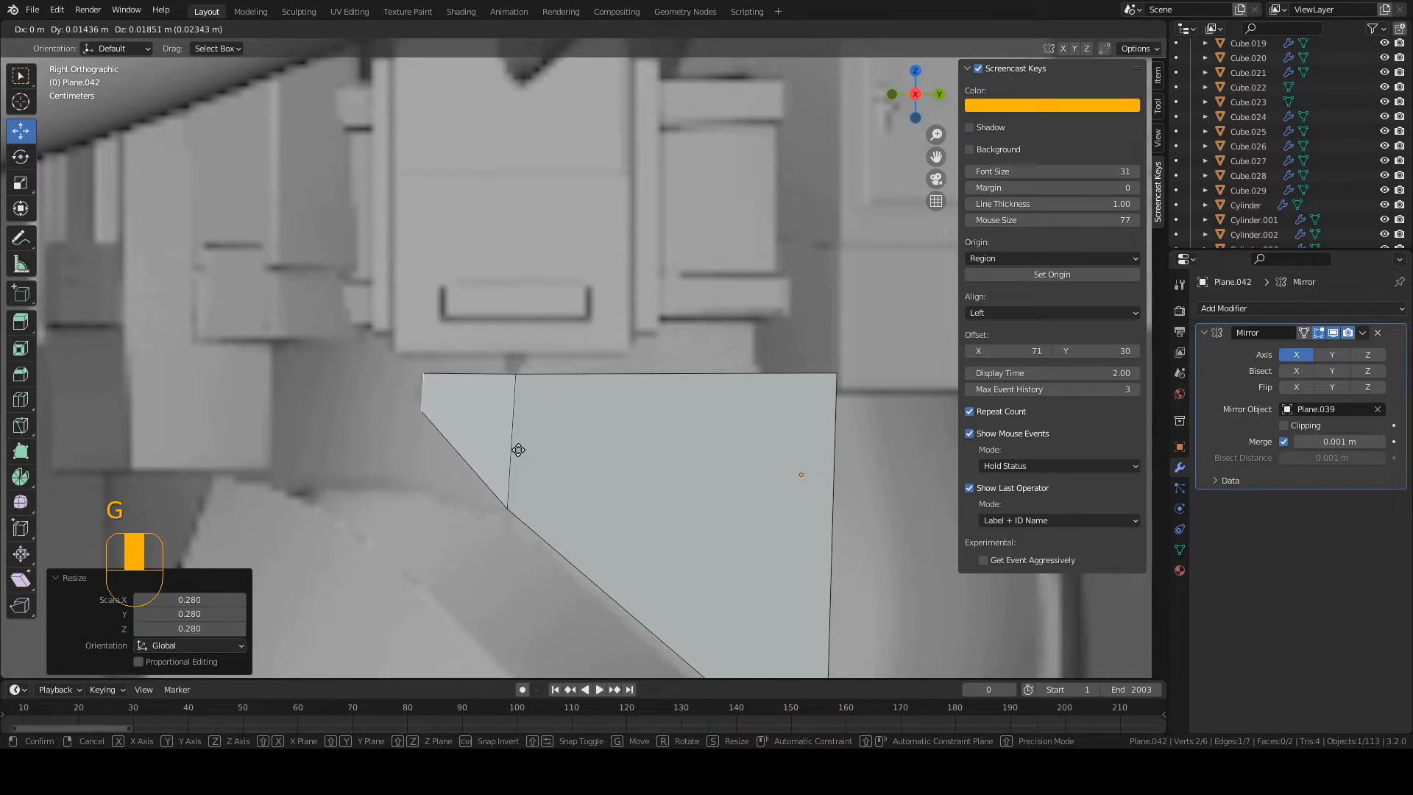
left_click(524, 460)
scroll(524, 455, "down", 2)
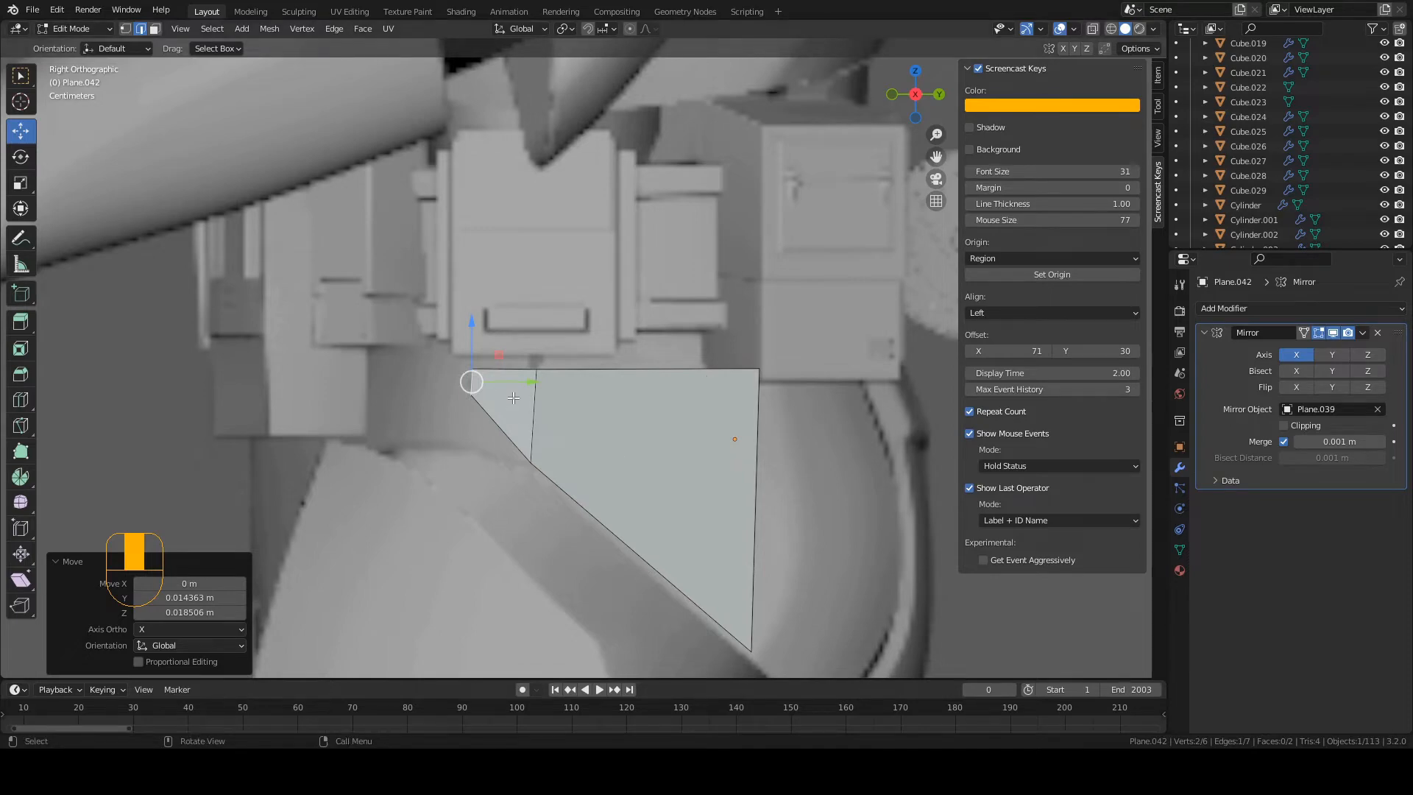
key("ctrl+s")
Step: In back view, move the narrow front edge about 0.0048 m outward along X and rotate it slightly to follow the hip
key("KP_1")
key("KP_9")
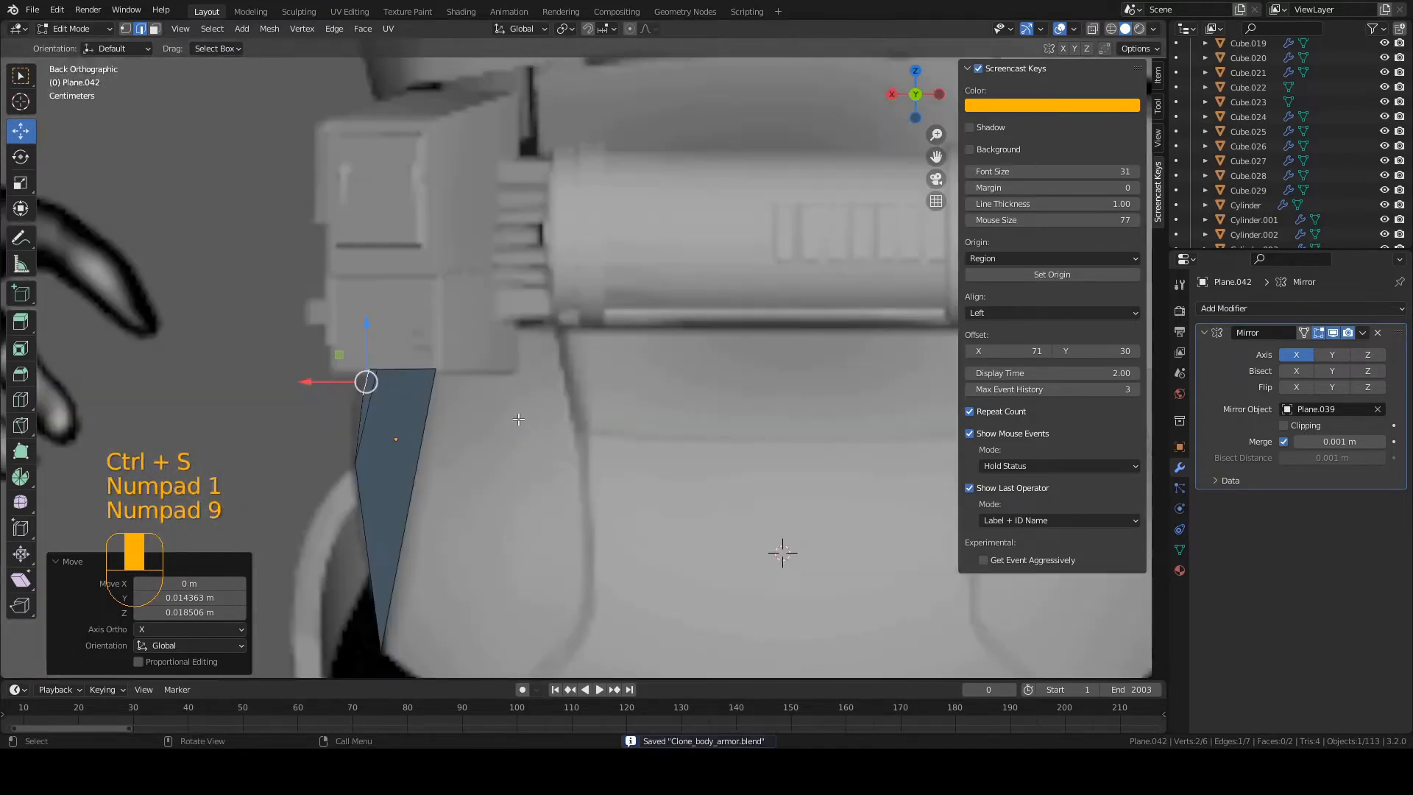
key("g")
left_click(499, 417)
key("r")
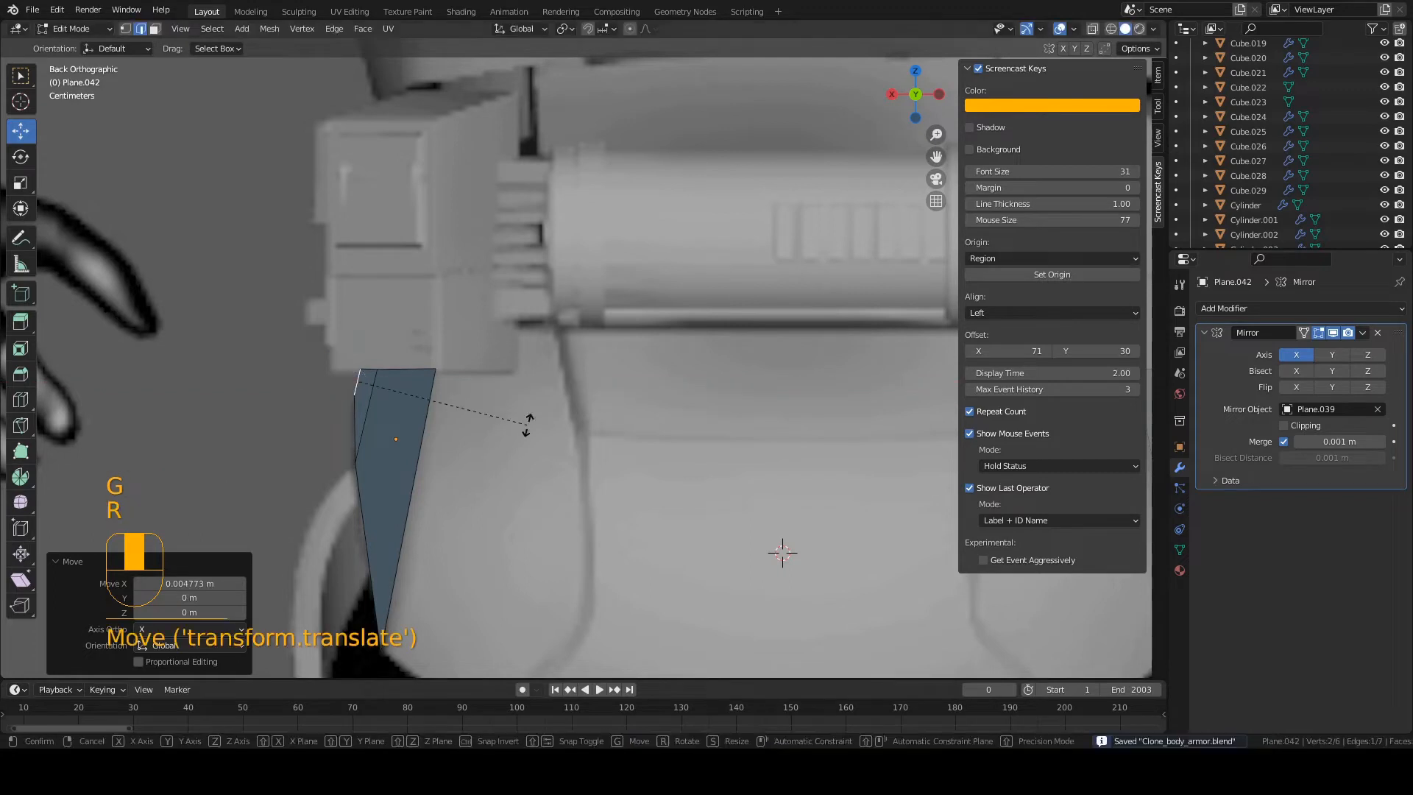
left_click(525, 425)
Step: Rotate the edge between the two faces by about 1.71°, raise it about 0.0012 m along Z and save the file
left_click(372, 393)
key("r")
left_click(515, 416)
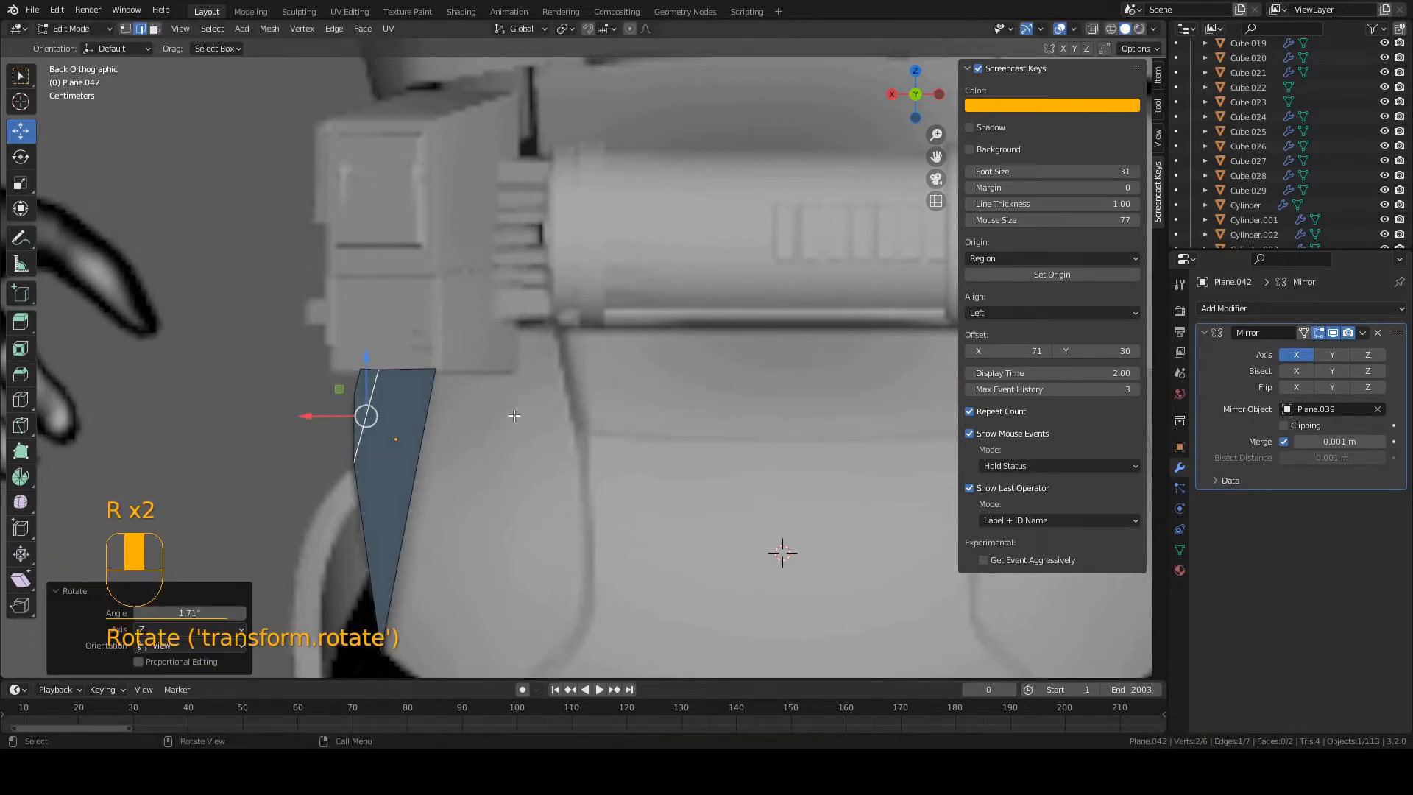
key("g")
key("z")
left_click(537, 412)
key("ctrl+s")
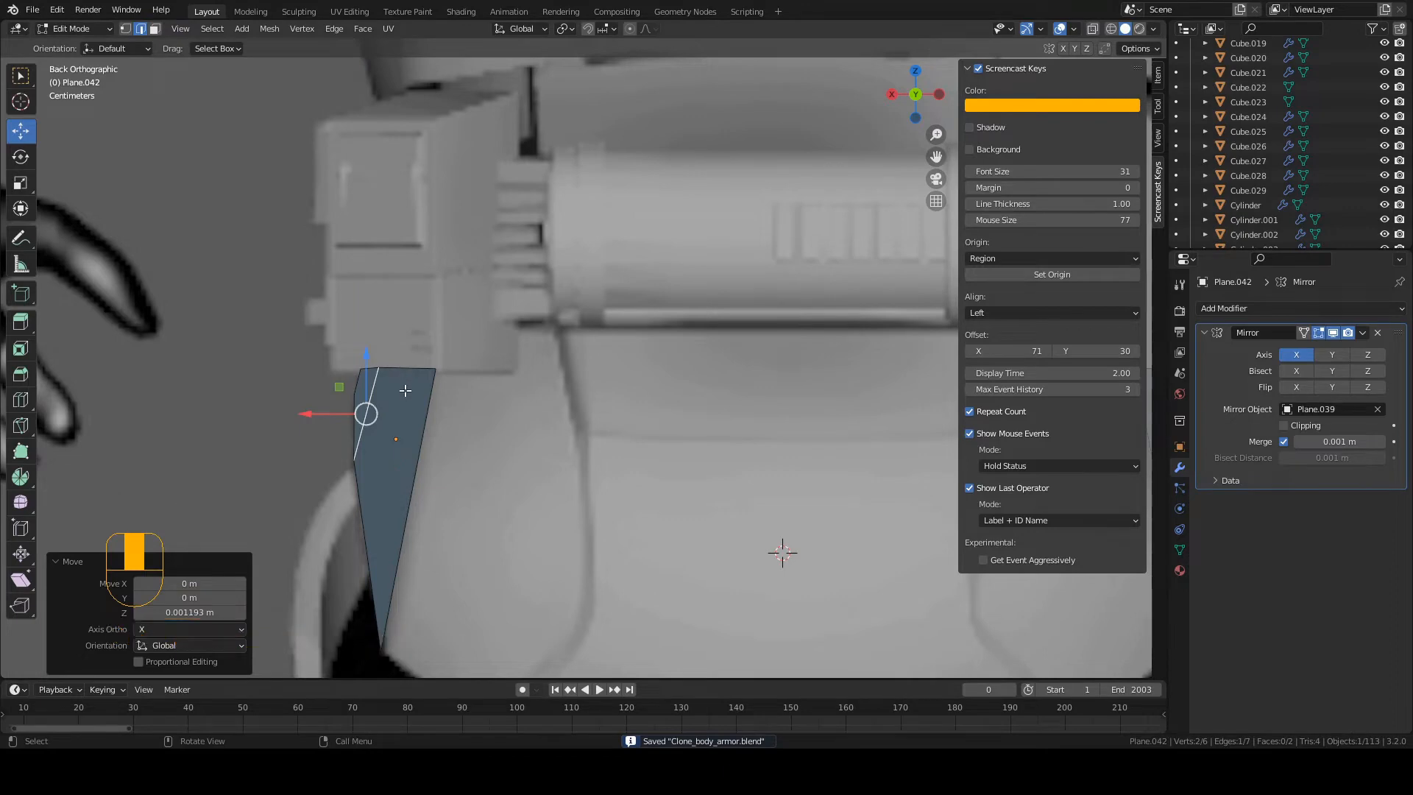
Step: Enable clipping in the Mirror modifier, clear the mesh selection and save the file
scroll(406, 390, "down", 2)
key("2")
left_click(469, 421)
key("ctrl+s")
mouse_move(498, 458)
middle_mouse_down()
mouse_move(616, 466)
mouse_move(559, 482)
mouse_move(498, 464)
middle_mouse_up()
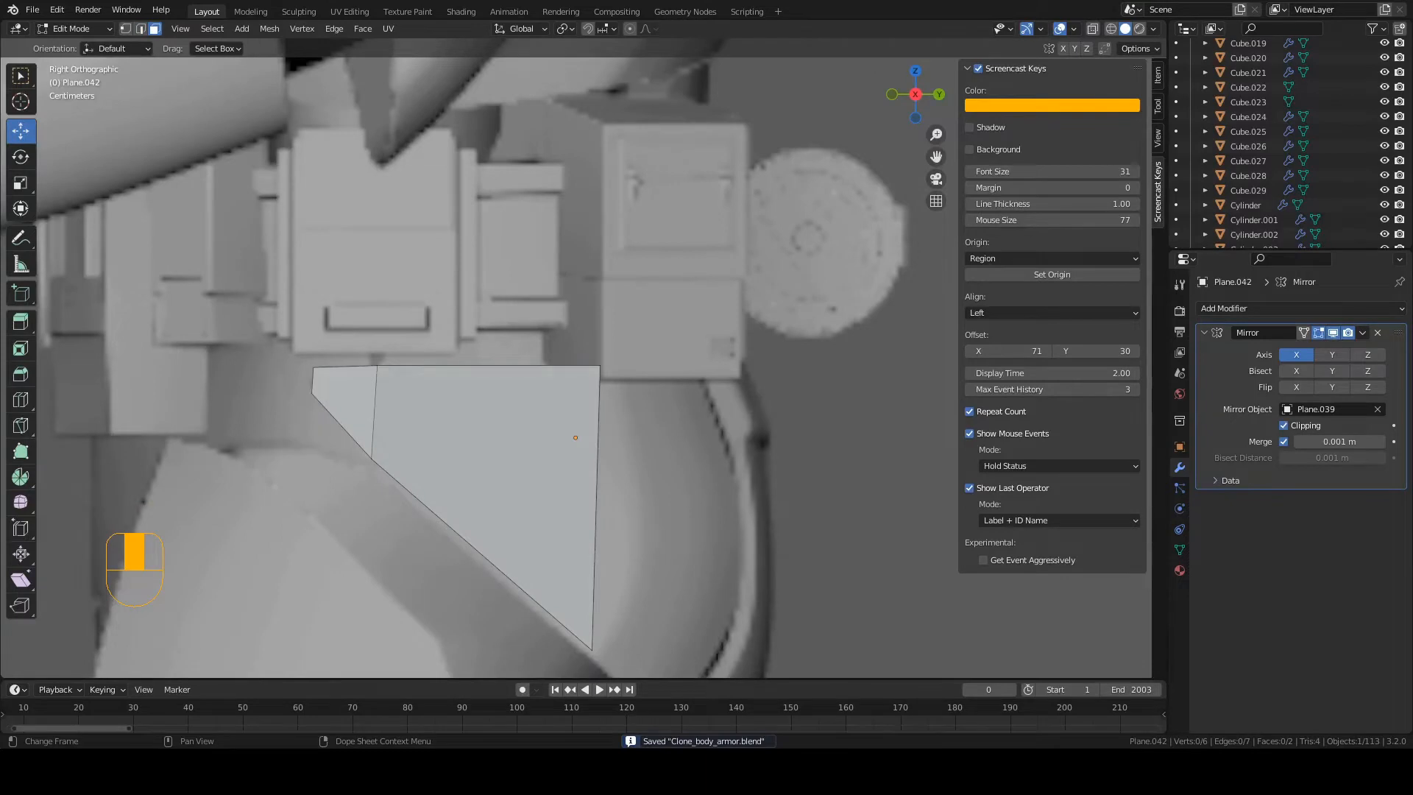
Step: In right view, extrude the larger face's top edge about 0.024 m straight up along Z behind the belt pouch
key("2")
left_click(471, 365, "shift")
scroll(471, 366, "up", 2)
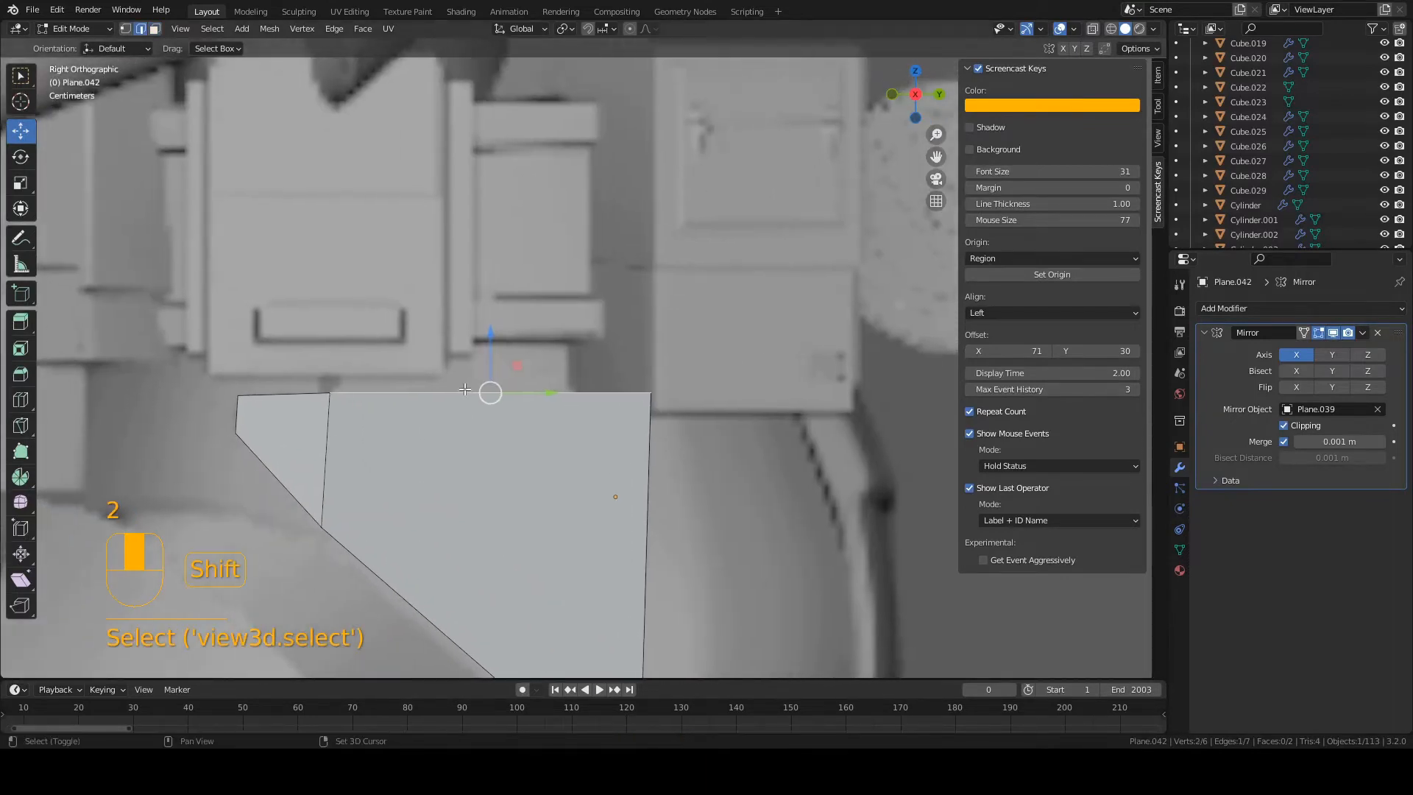
key("e")
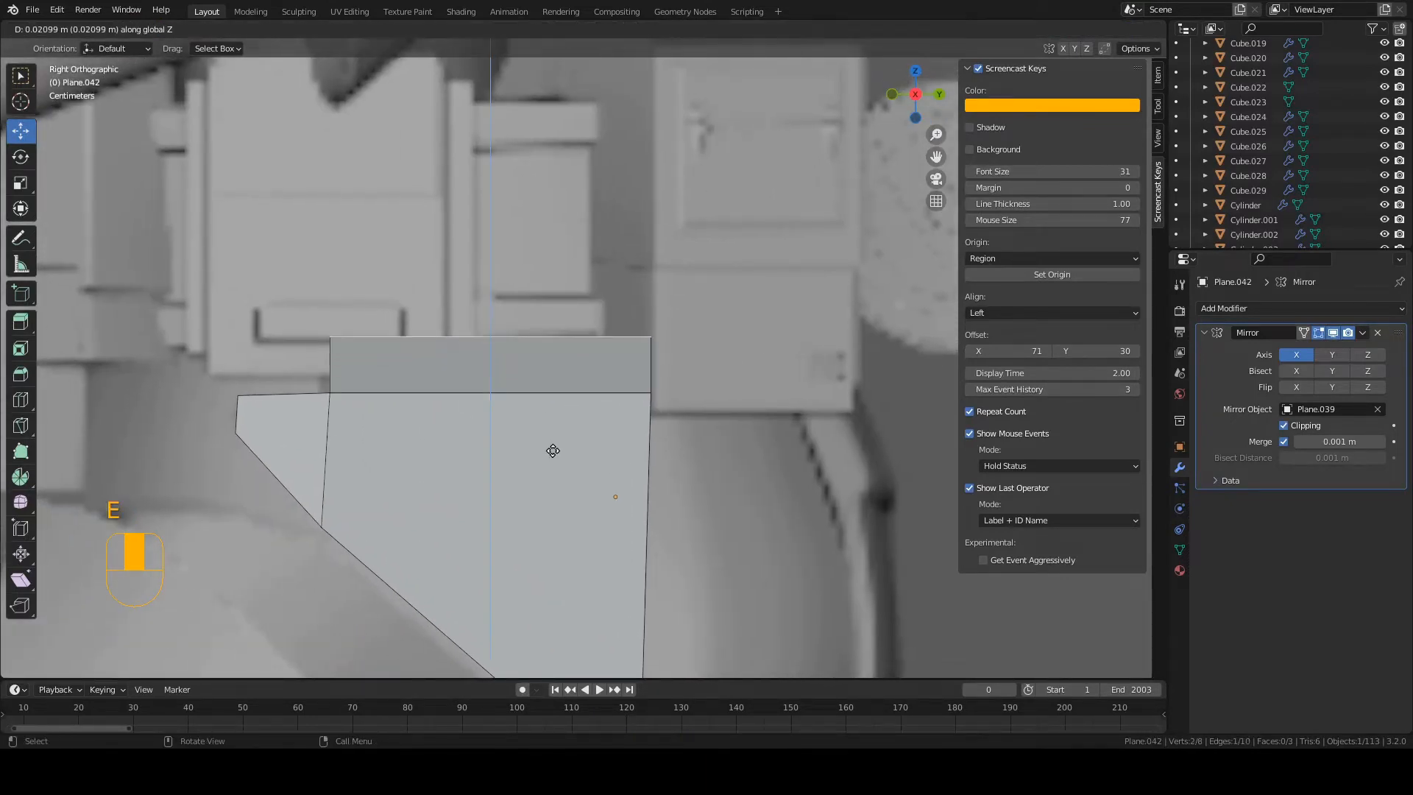
left_click(552, 420)
scroll(521, 388, "up", 1)
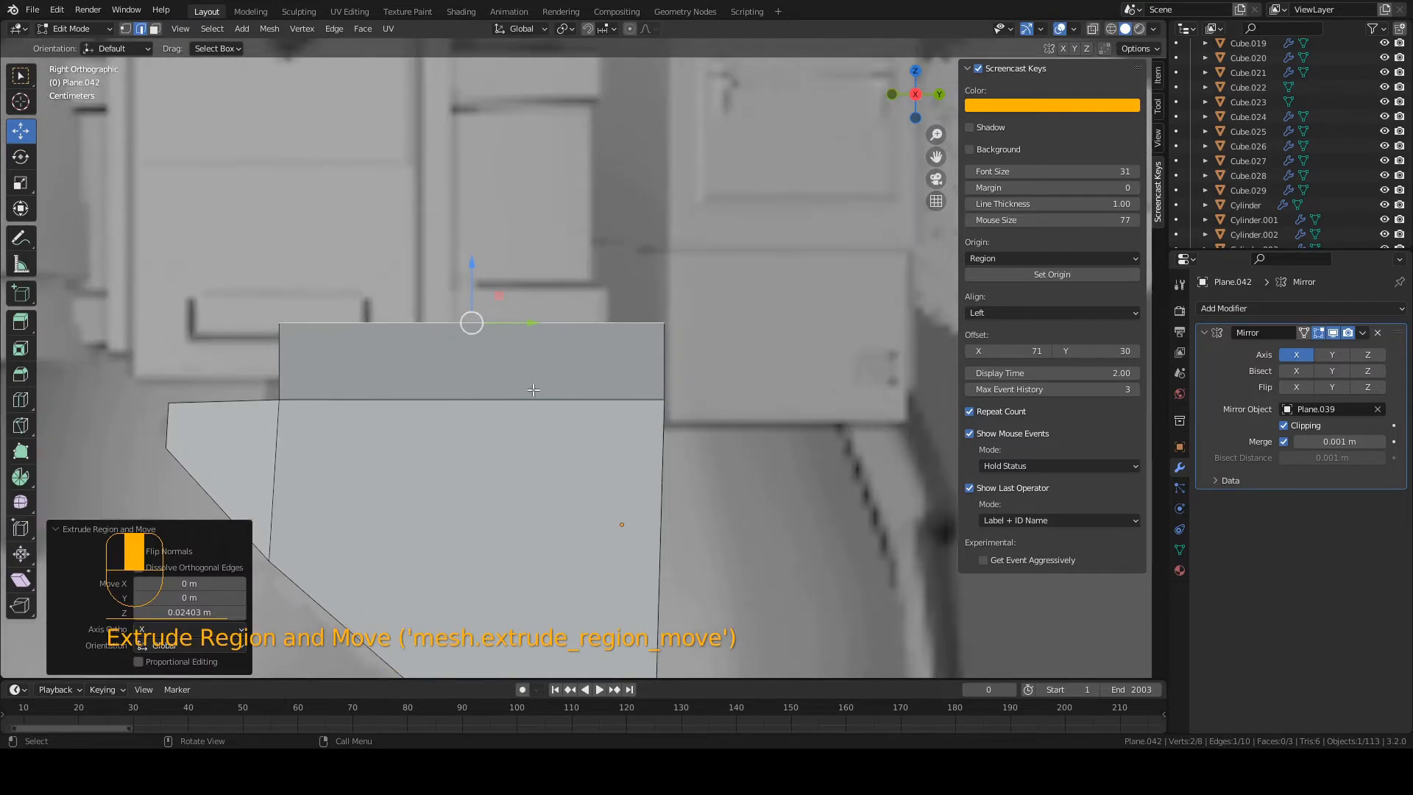
Step: In back view, move the extruded top edge about 0.0067 m inward along negative X to slant the strip, and save the file
key("KP_1")
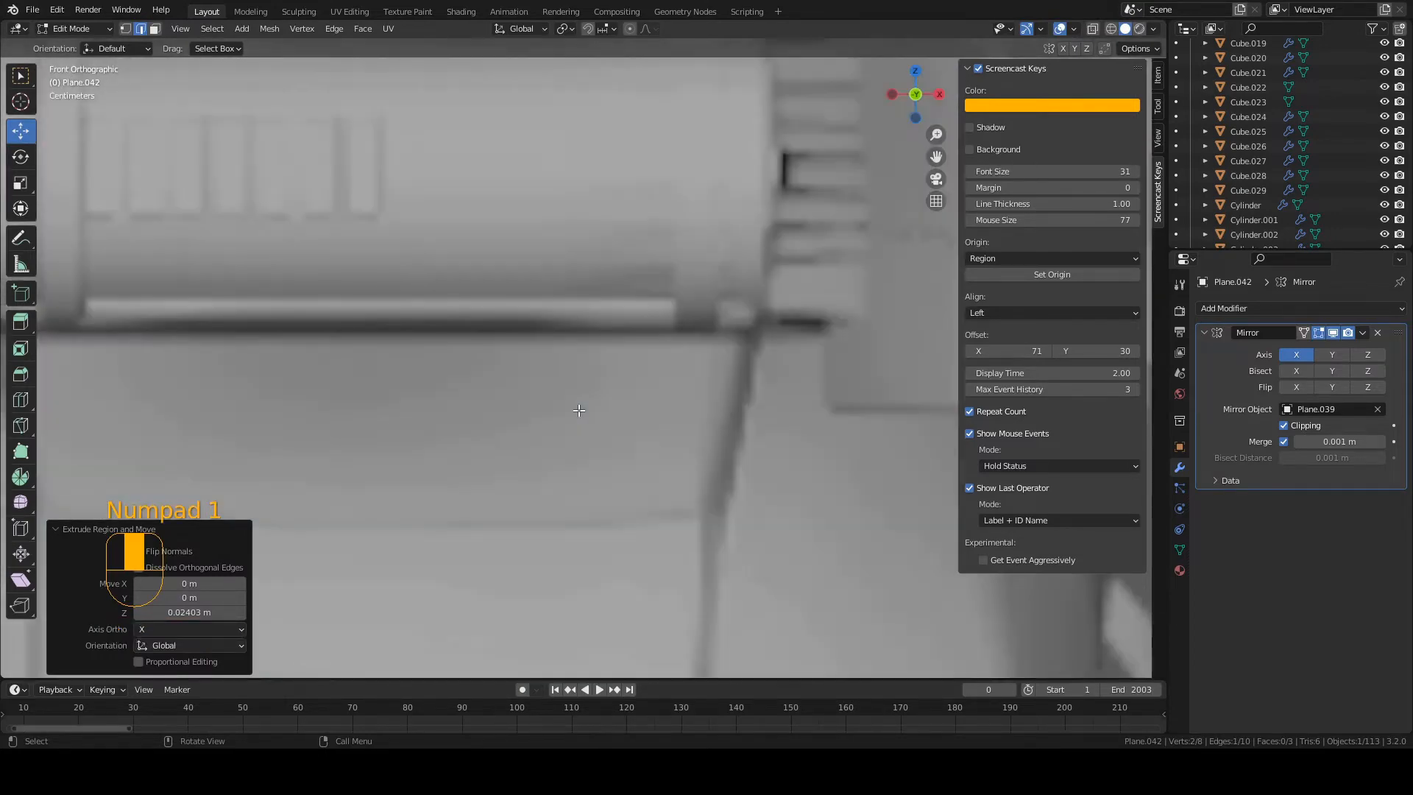
key("KP_9")
middle_click_drag(279, 385, 431, 393, "shift")
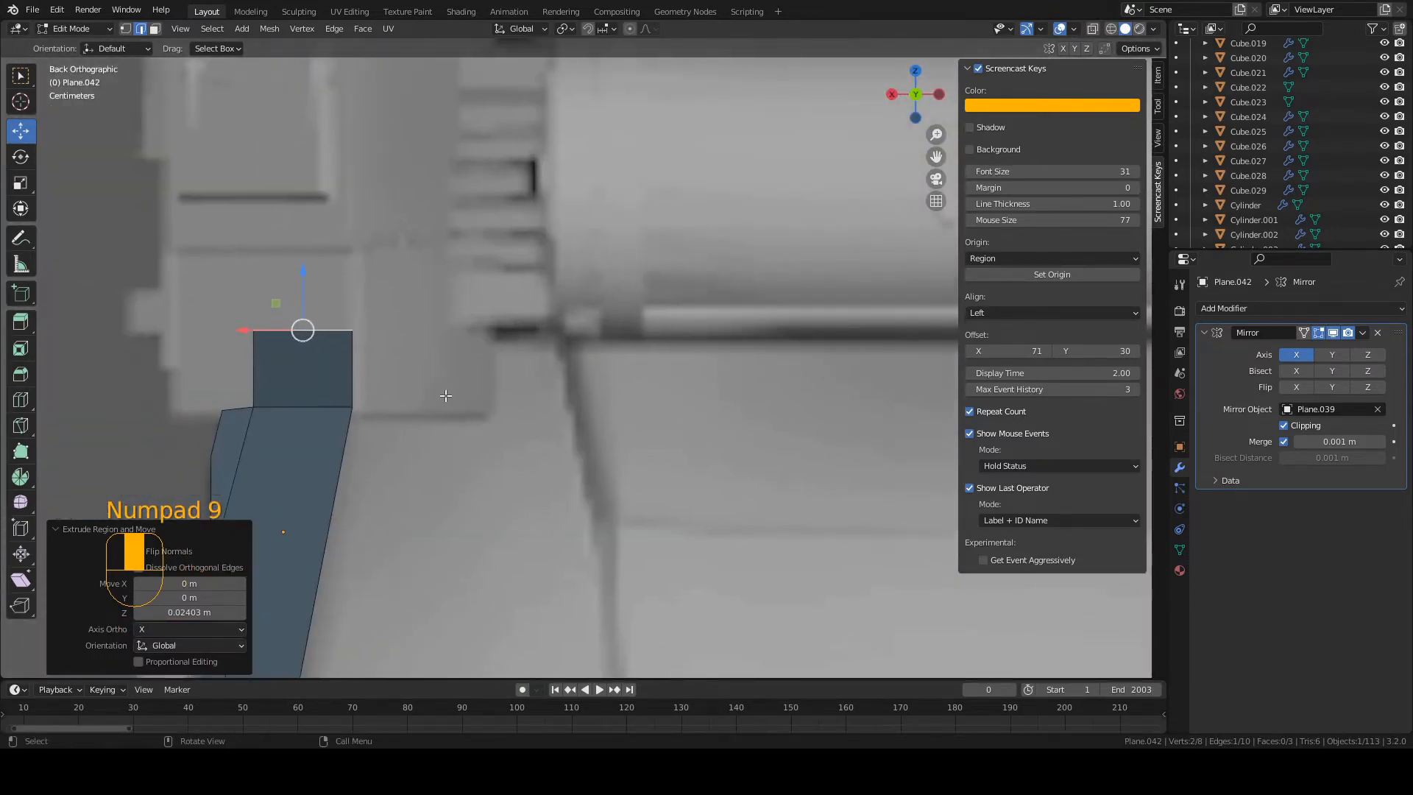
key("g")
key("x")
left_click(466, 397)
scroll(456, 400, "down", 4)
key("ctrl+s")
scroll(453, 411, "up", 2)
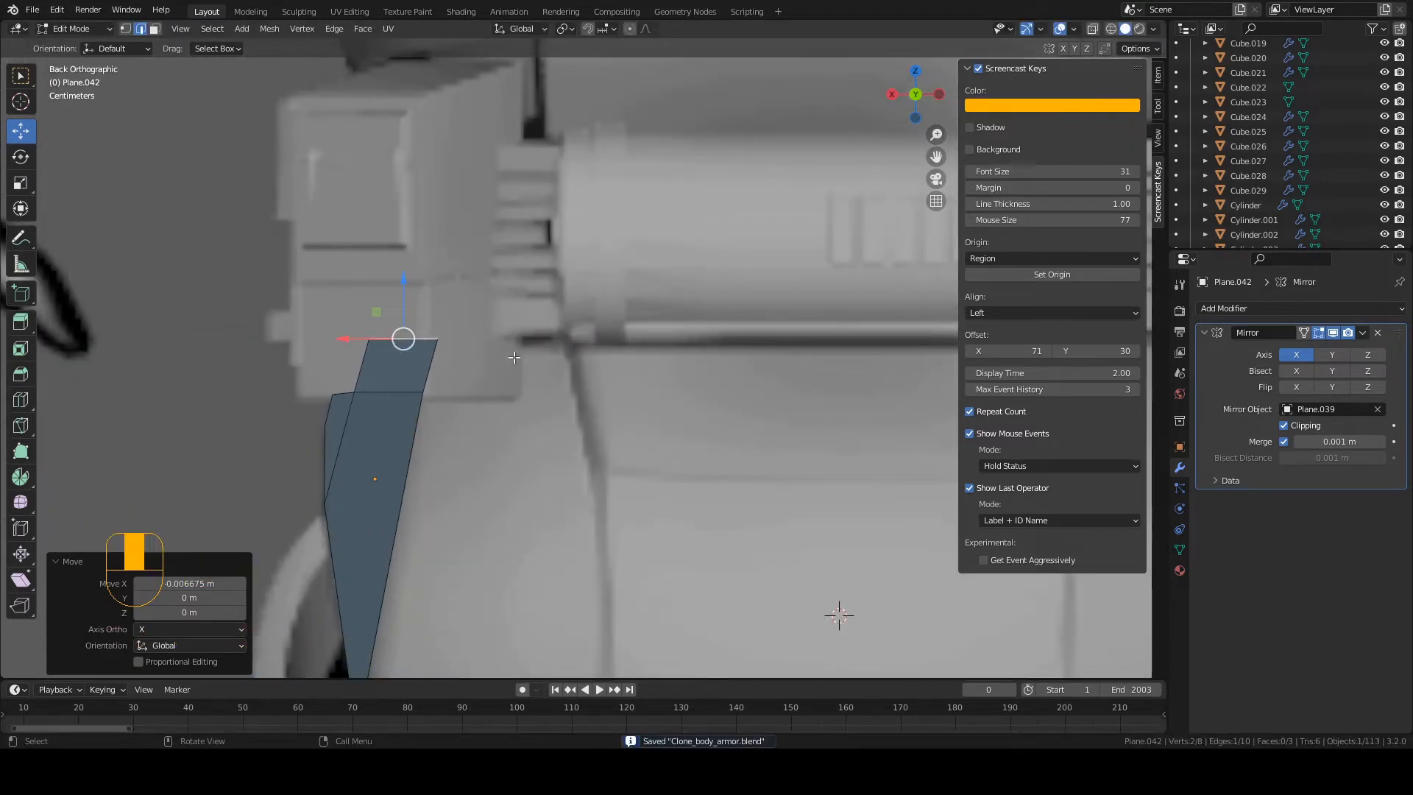
Step: Fine-tune the top edge along X, moving it about 0.0023 m inward, saving, and moving it back outward about 0.002 m
mouse_move(341, 337)
left_mouse_down()
mouse_move(366, 335)
mouse_move(348, 337)
left_mouse_up()
key("ctrl+s")
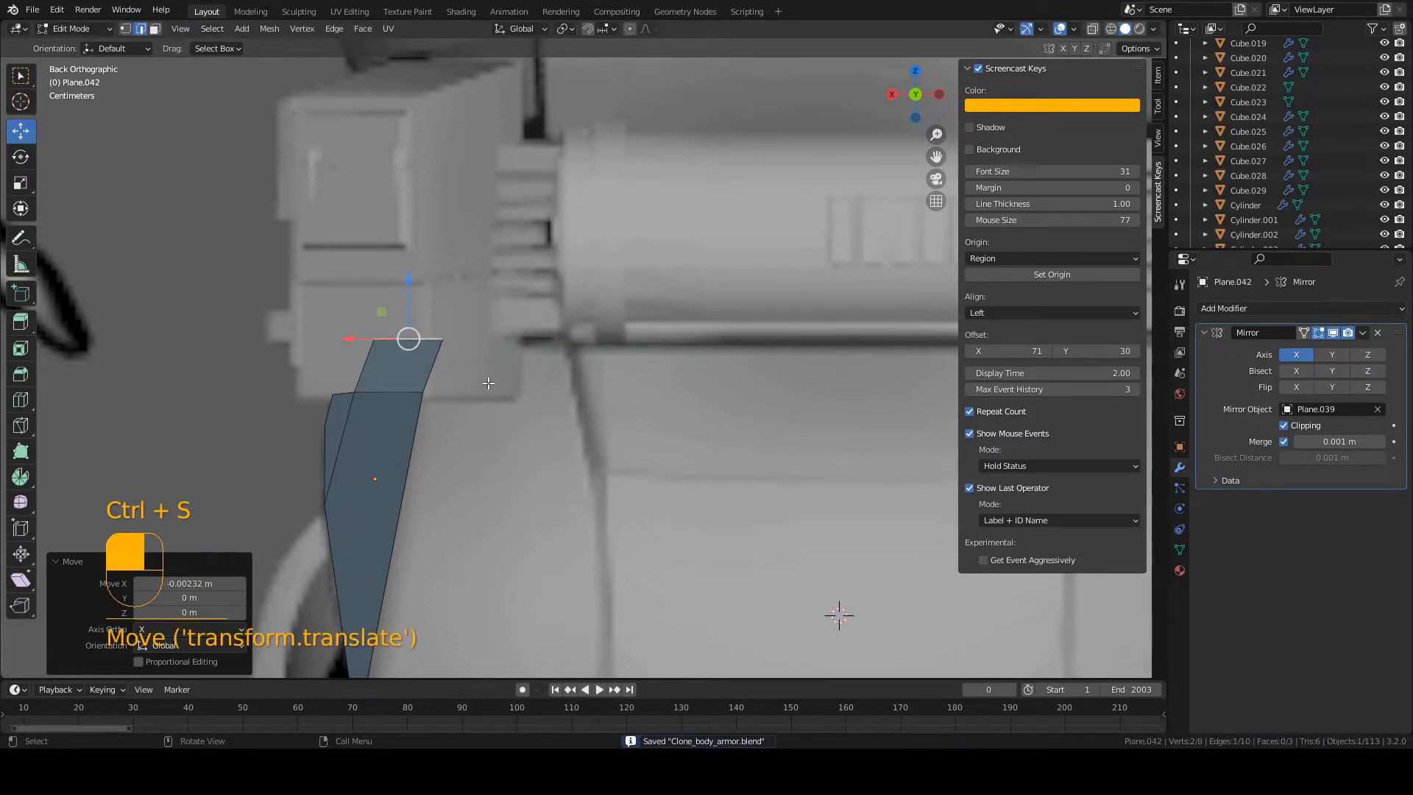
key("g")
key("x")
left_click(483, 385)
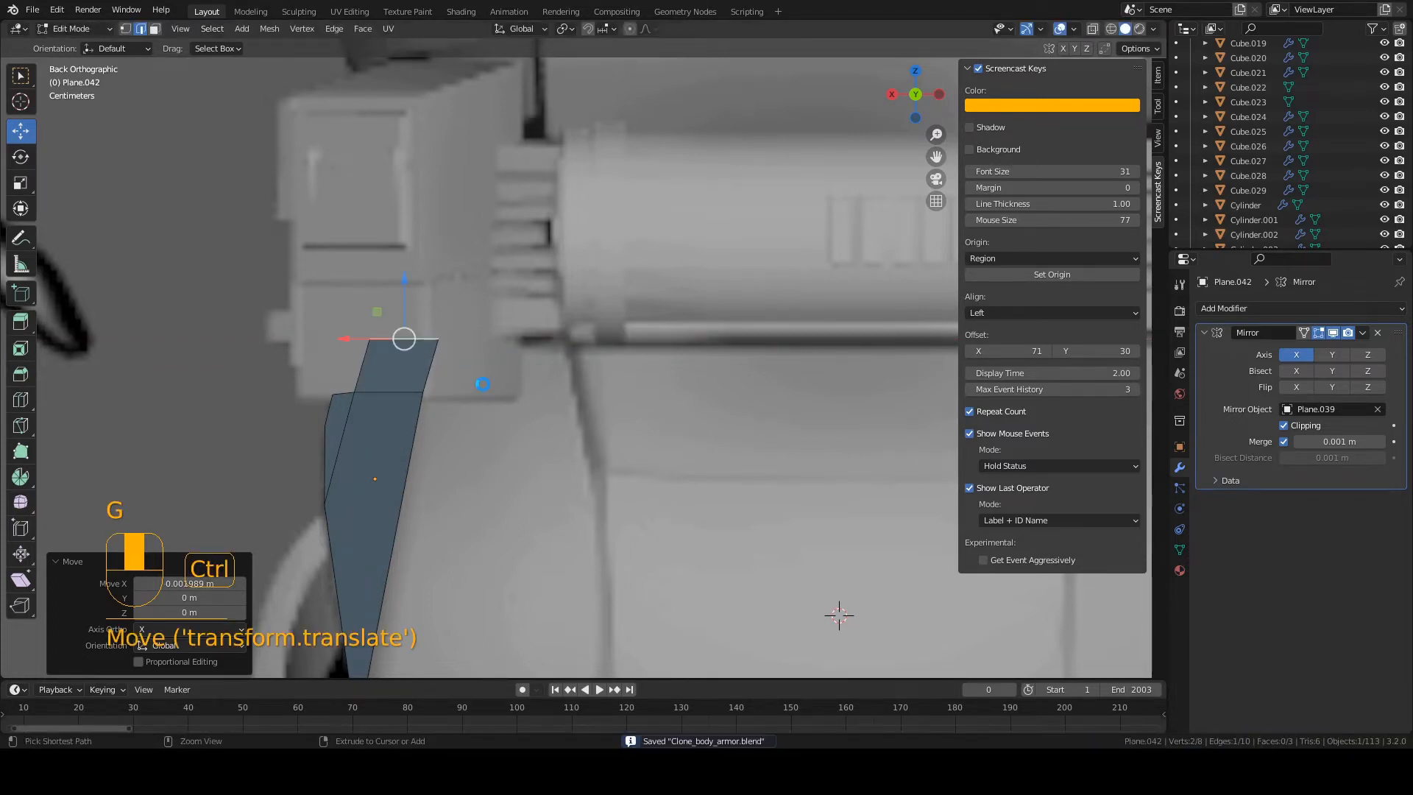
Step: In back view, move the fold line's inner vertex about 0.002 m inward along negative X, saving the file before and after
key("ctrl+s")
scroll(482, 397, "down", 2)
key("1")
left_click(472, 364)
key("g")
left_click(457, 401)
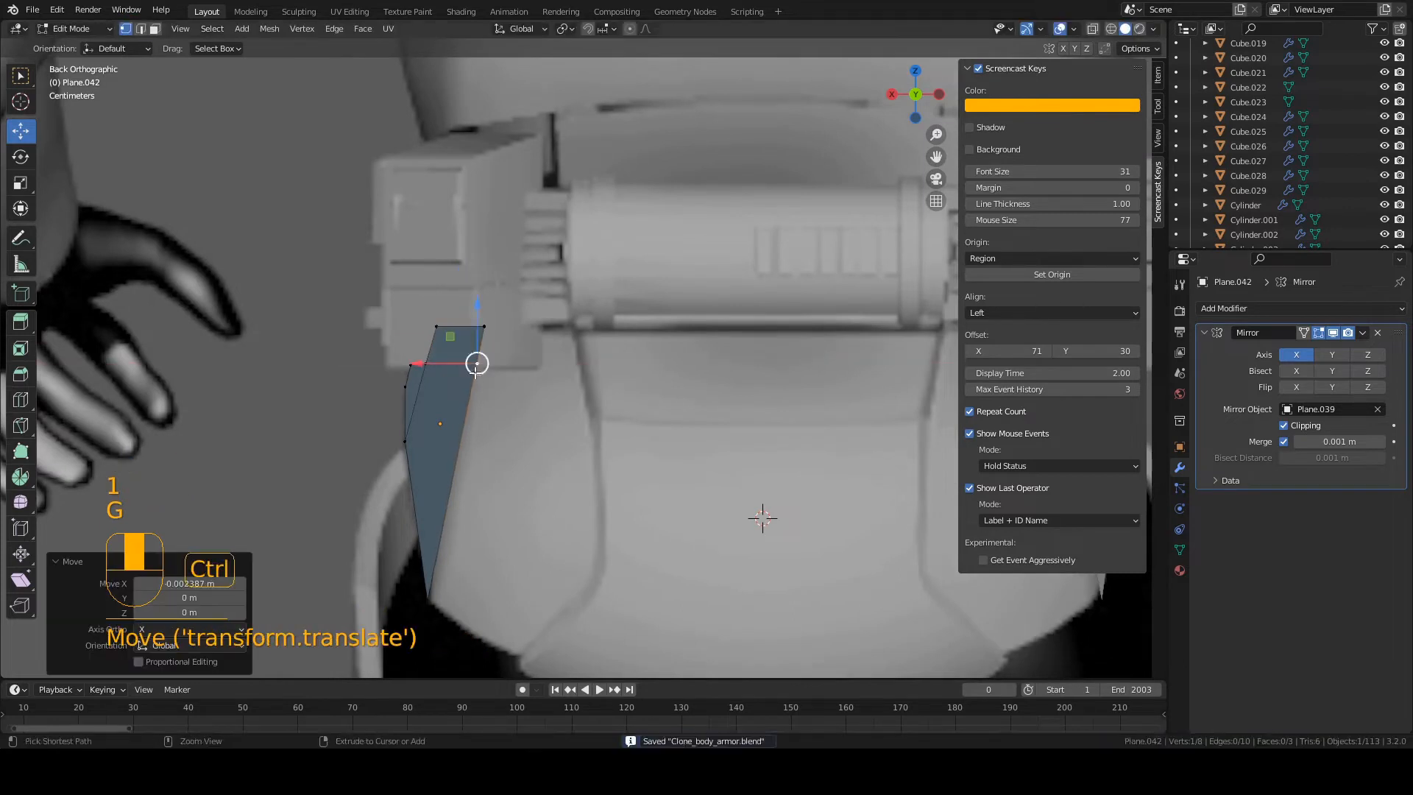
key("ctrl+s")
Step: Save, then in right view extrude the two rear edges of the panel and upper strip about 0.0708 m backward along Y
key("2")
left_click(465, 413, "shift")
left_click(481, 345, "shift")
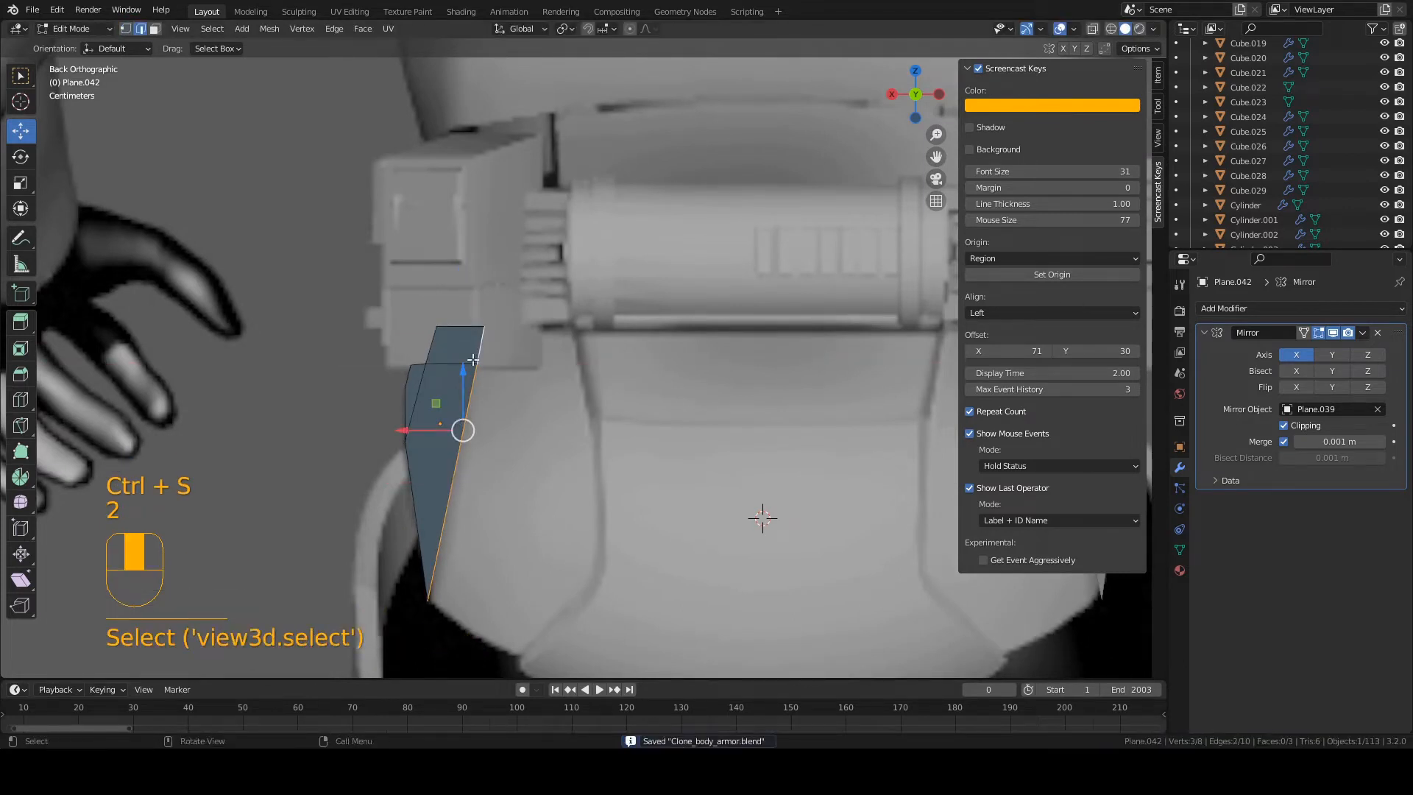
key("ctrl+s")
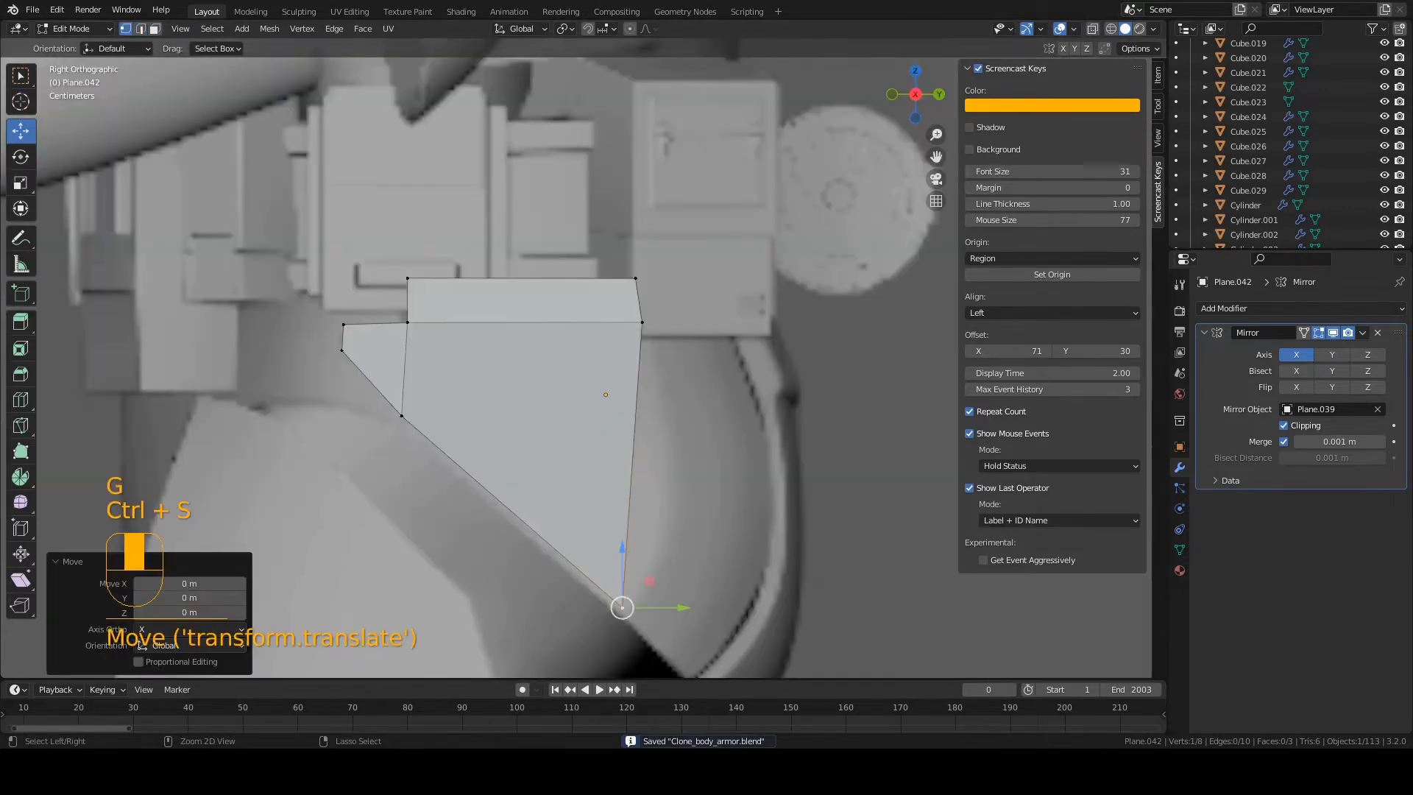
key("2")
left_click(633, 441)
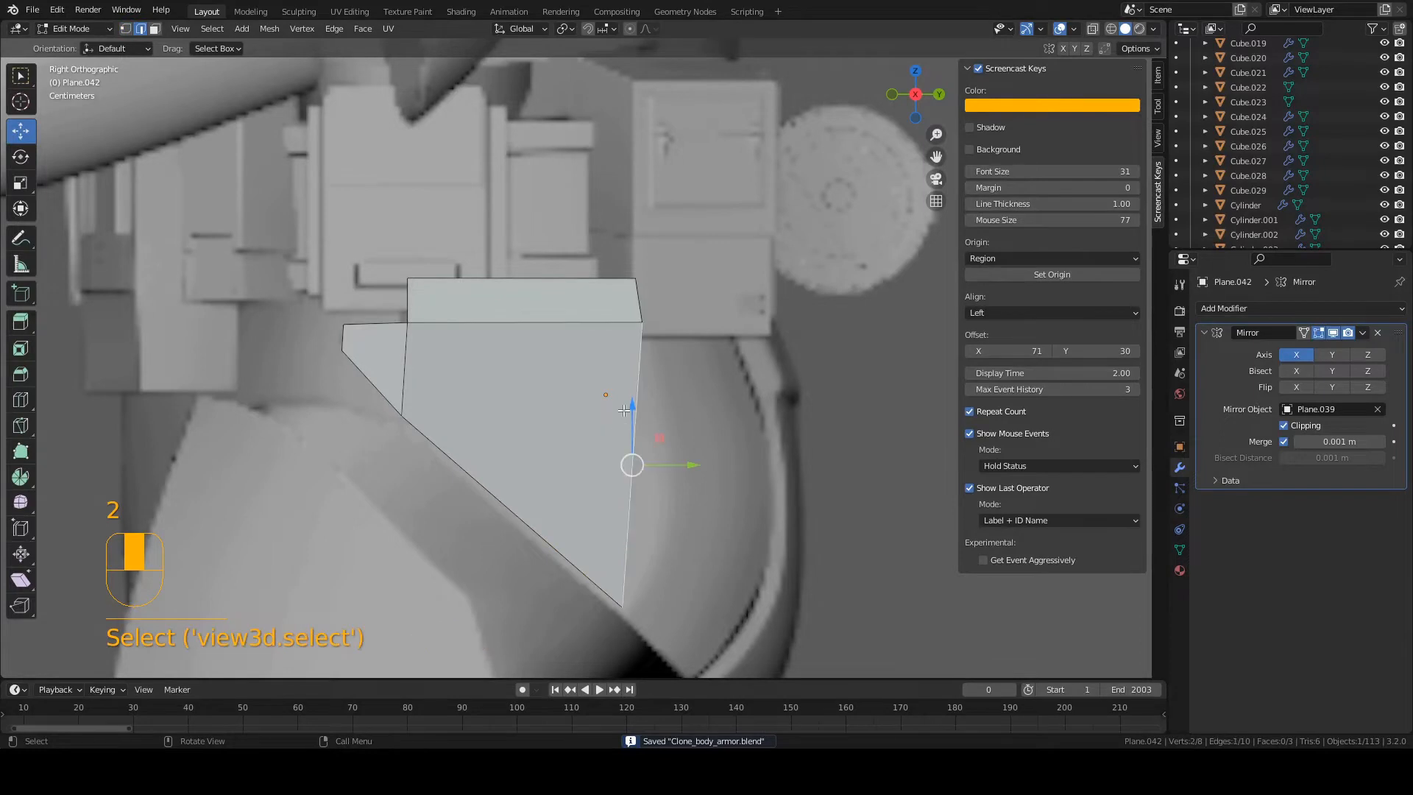
left_click(640, 298, "shift")
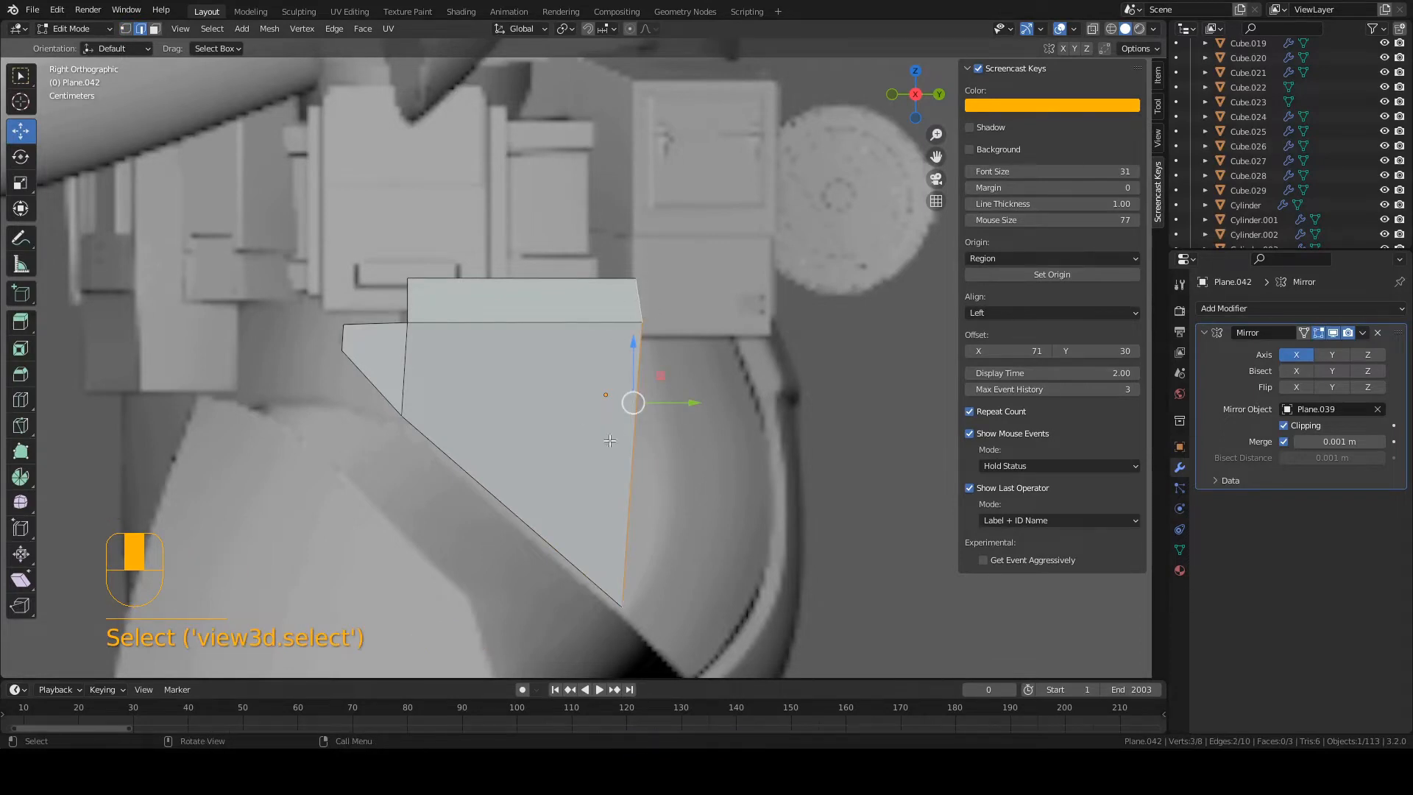
key("ctrl+s")
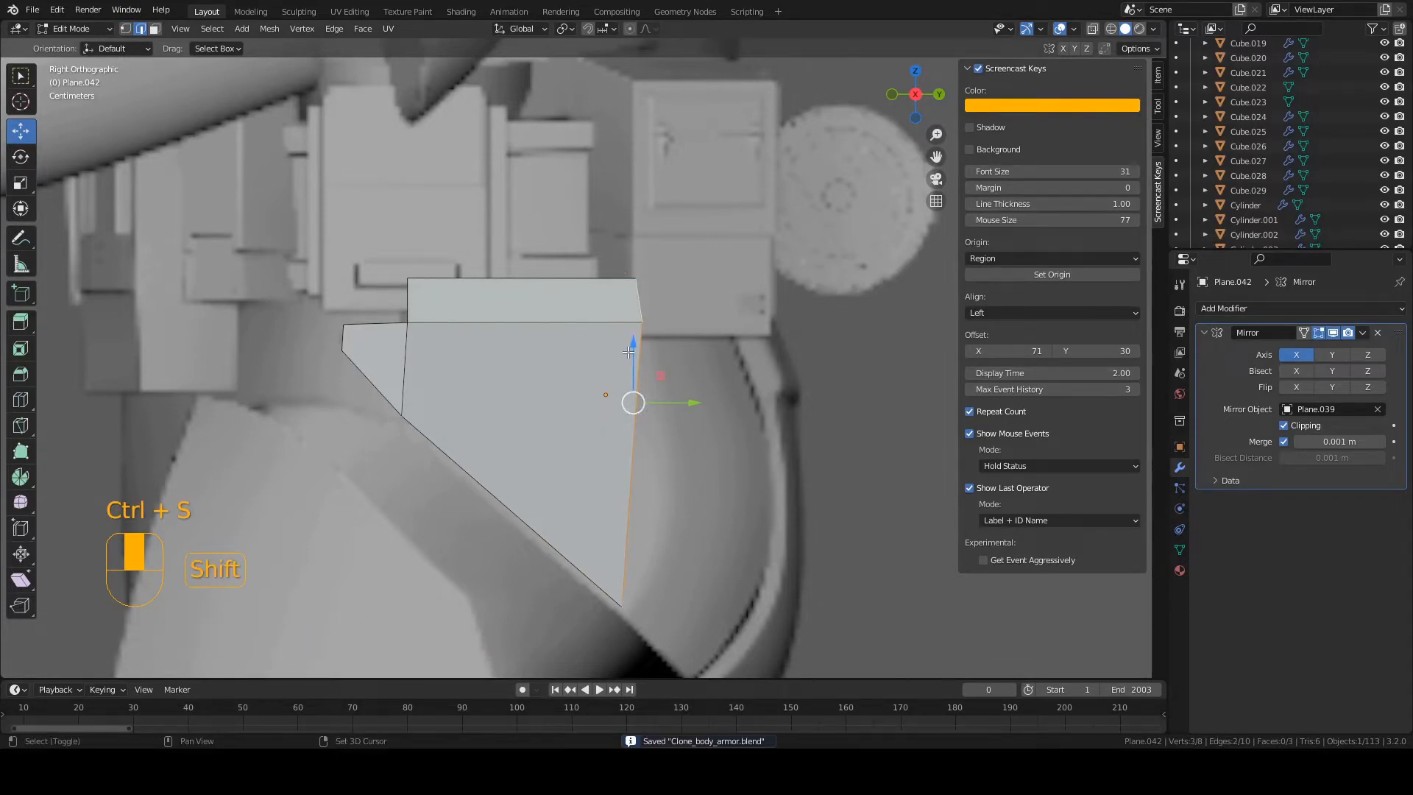
key("e")
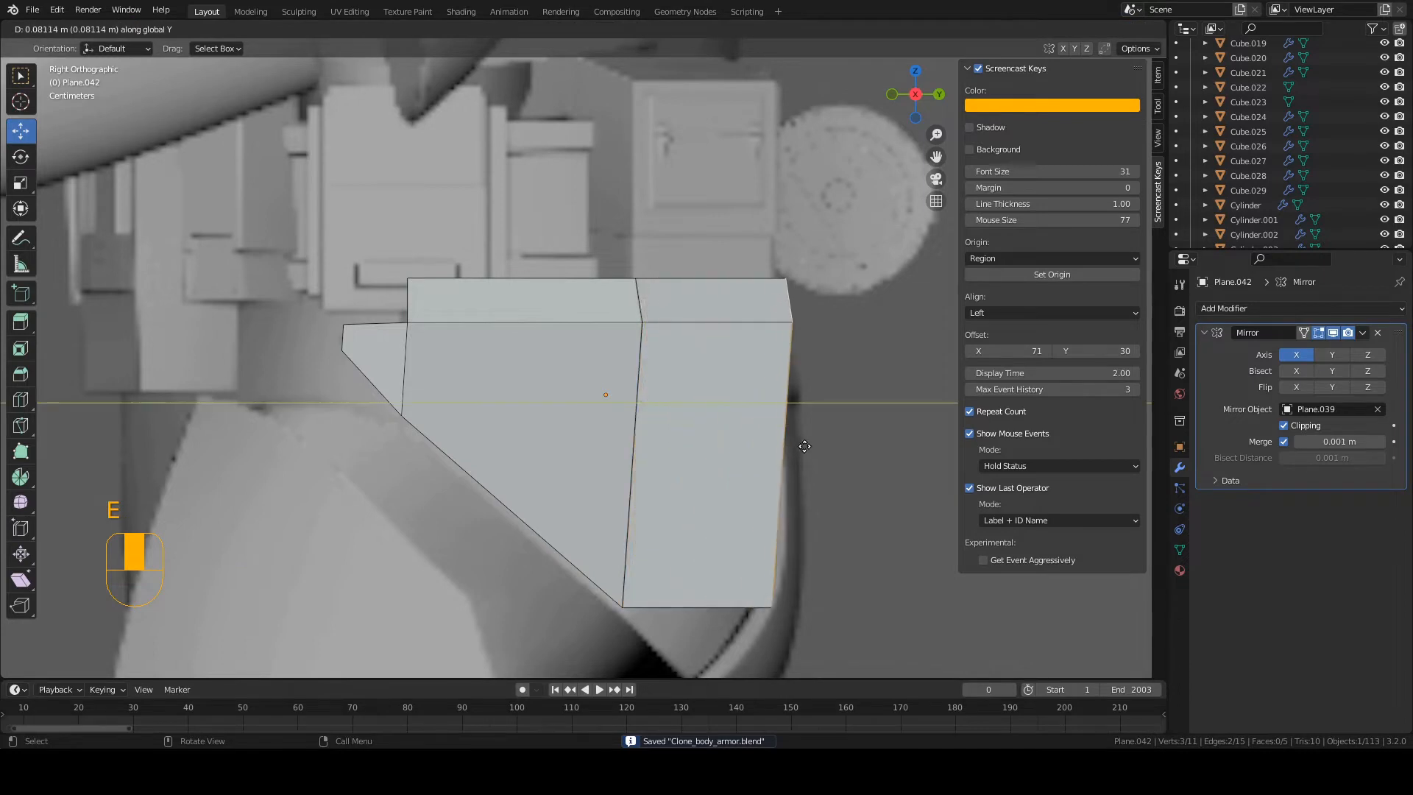
left_click(786, 432)
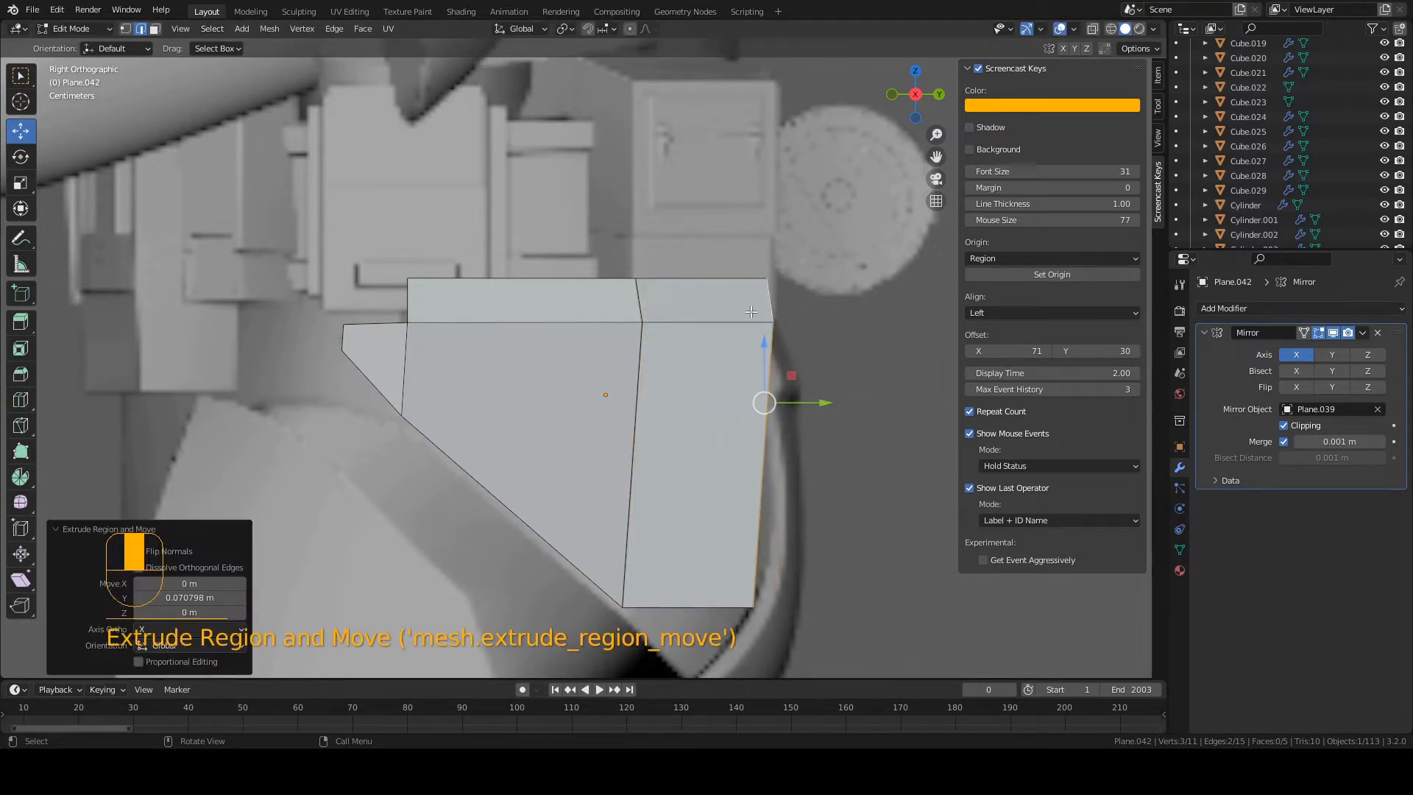
Step: Move the extruded strip's short upper rear edge forward along Y and rotate it about -11.2°
key("1")
left_click(767, 279)
key("2")
left_click(770, 305)
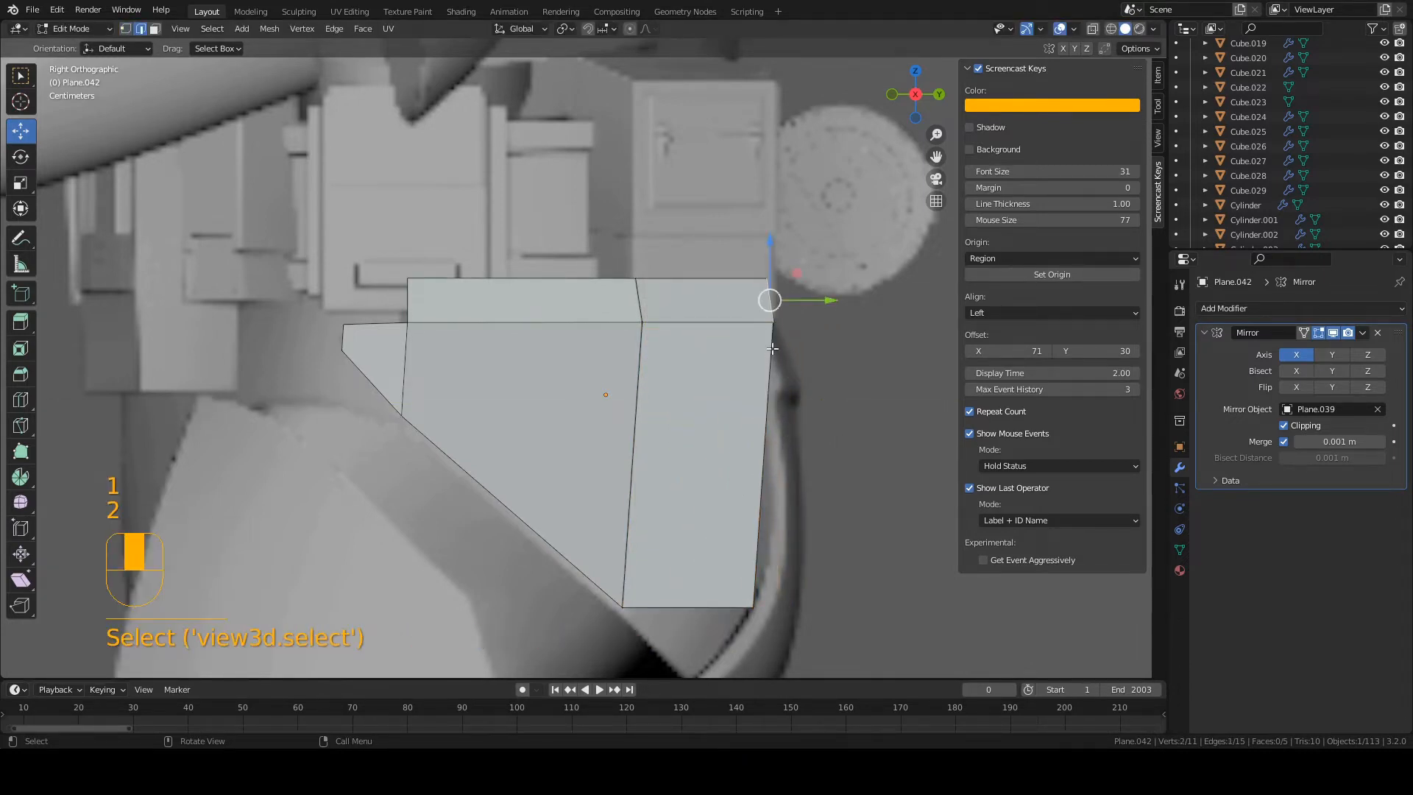
key("g")
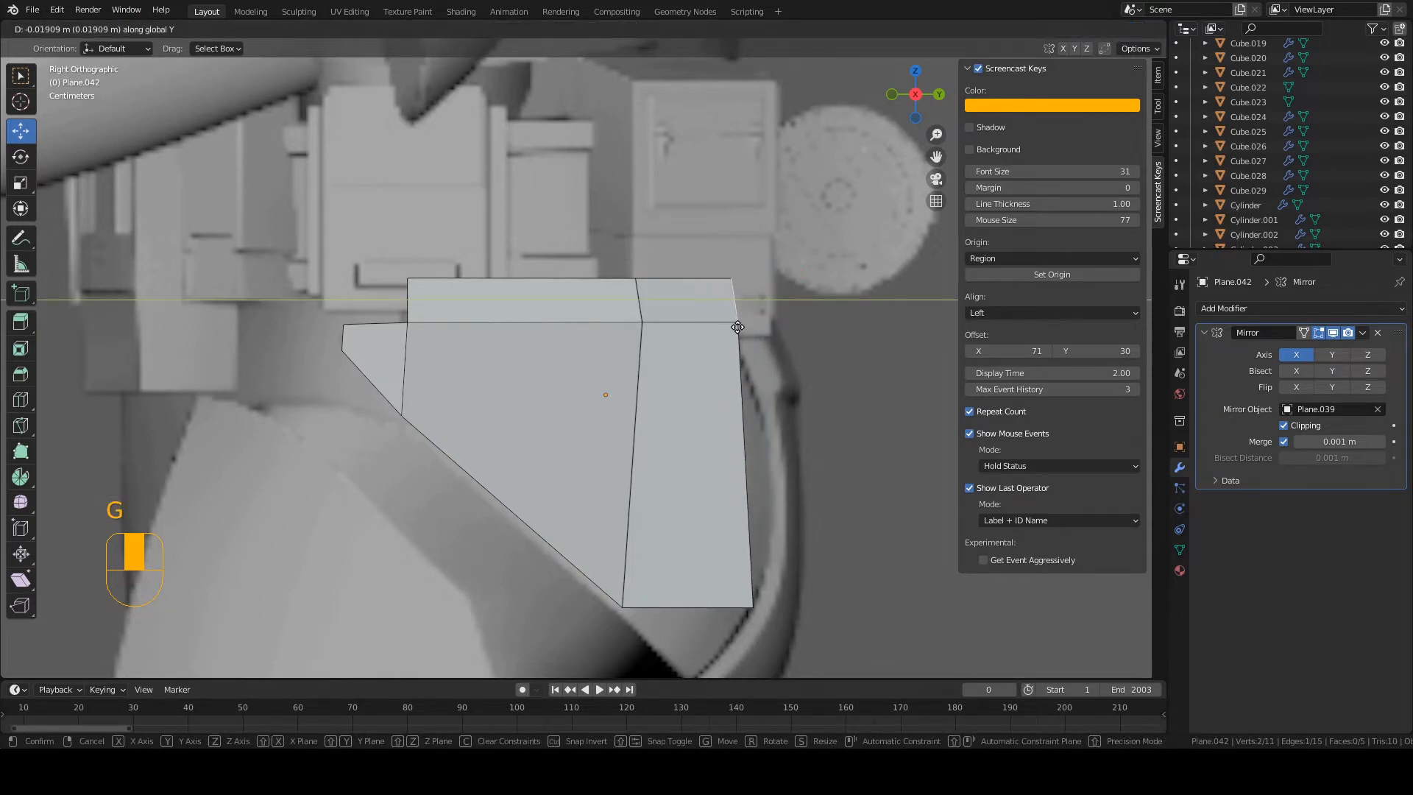
left_click(737, 340)
key("r")
left_click(762, 388)
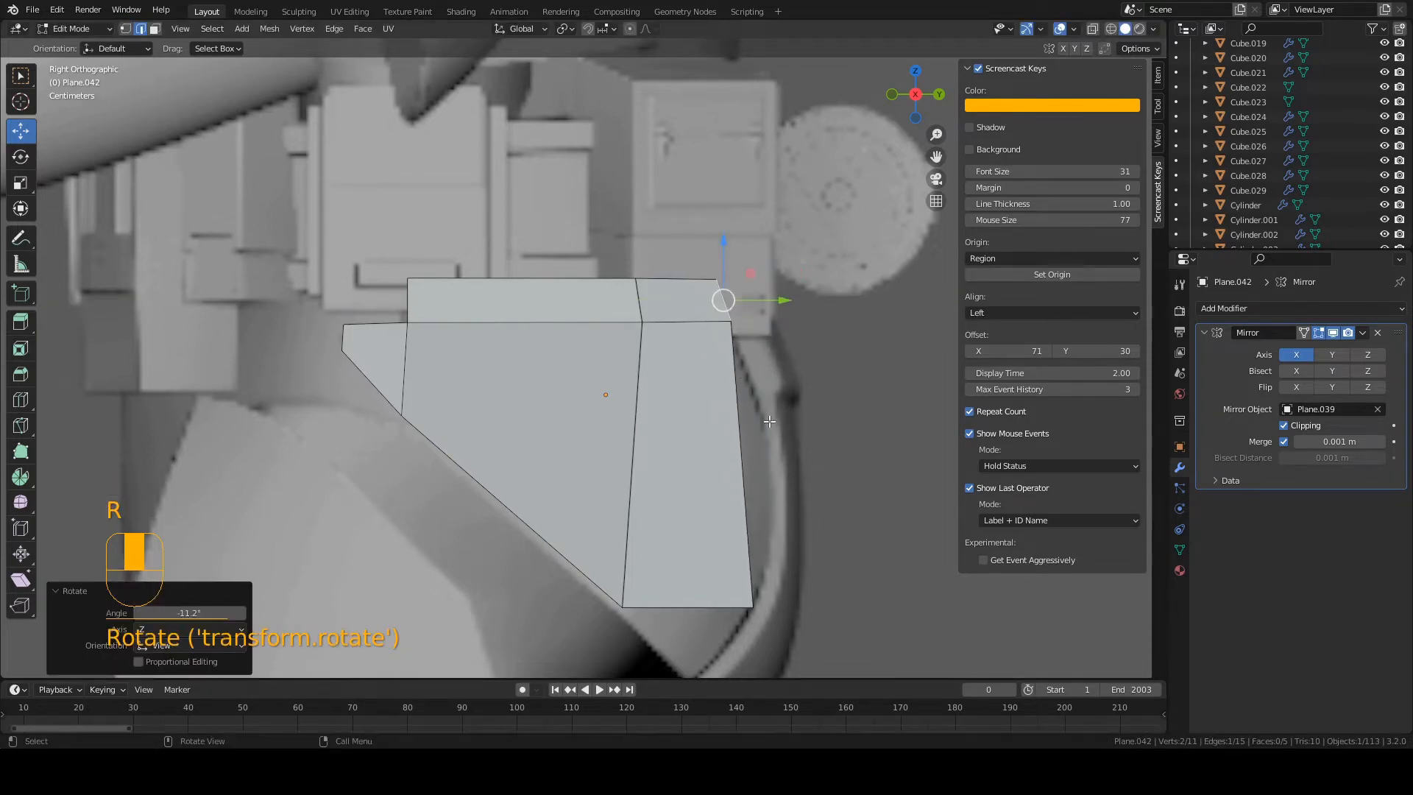
Step: Move the new face's bottom rear vertex about 0.036 m forward along Y and 0.039 m down to the reference's lower tip, and save
key("1")
left_click(751, 607)
key("g")
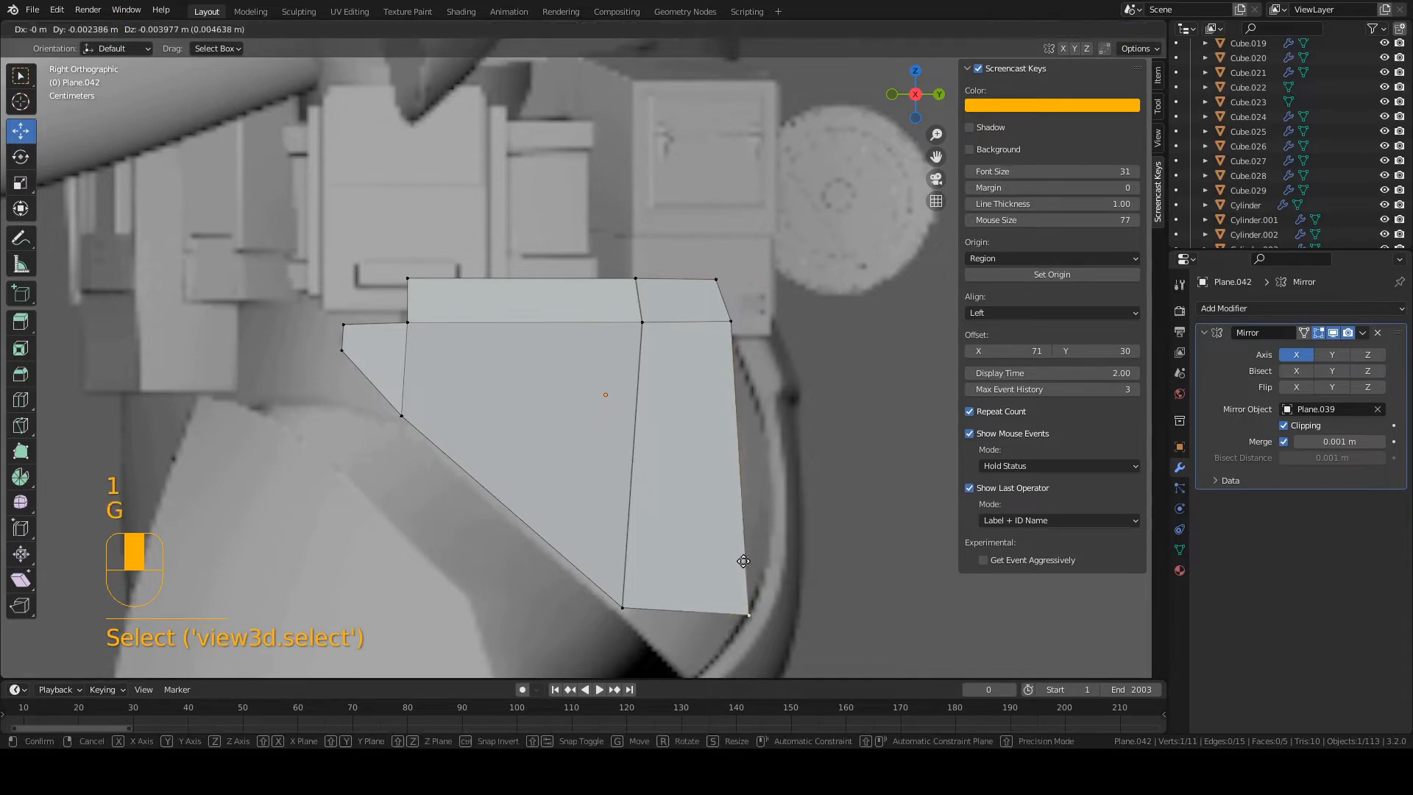
left_click(684, 652)
middle_click_drag(675, 569, 648, 475, "shift")
key("g")
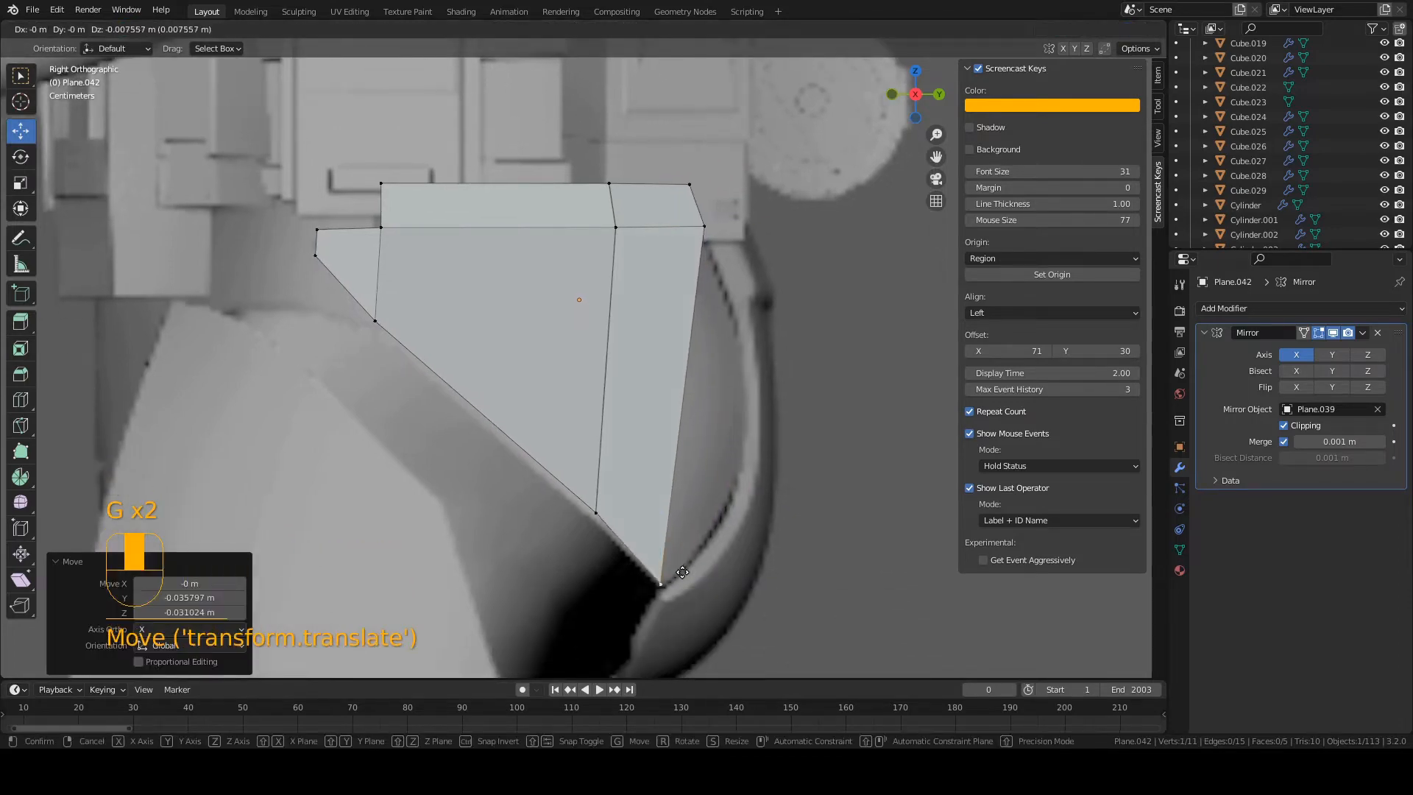
left_click(680, 571)
key("ctrl+s")
Step: In back view, move the two rear edges inward along negative X toward the reference armor's inner seam
key("KP_1")
key("KP_9")
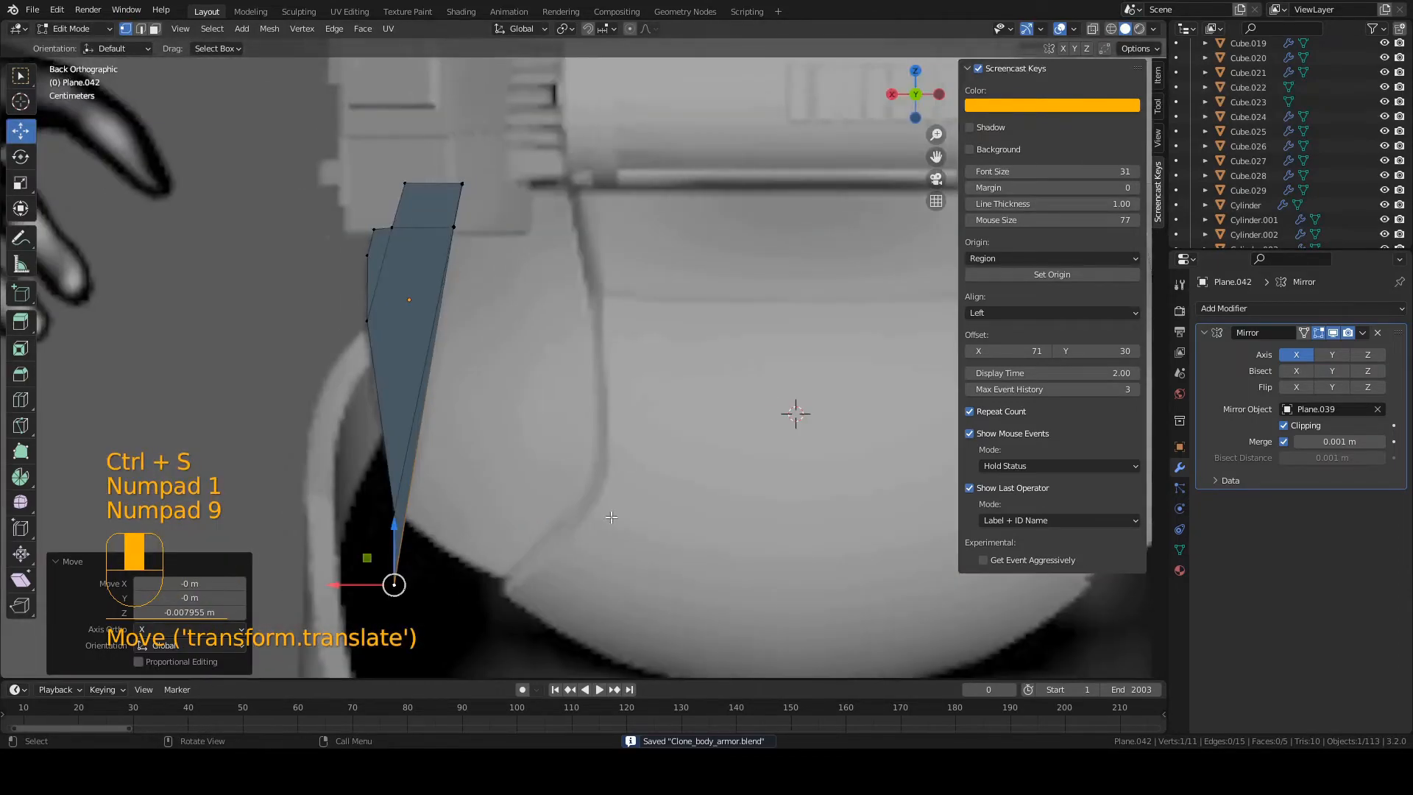
key("2")
left_click(440, 386, "shift")
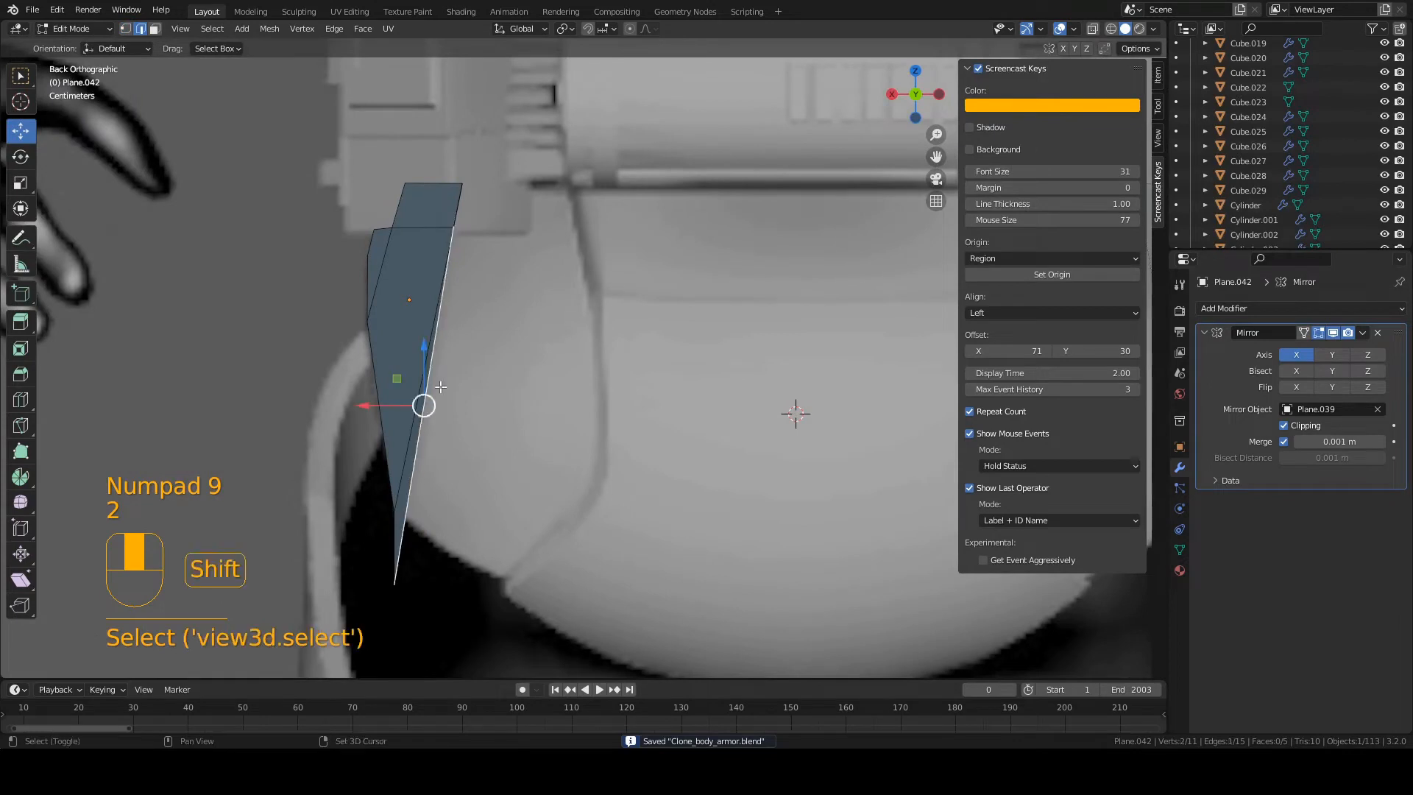
left_click(458, 207, "shift")
key("g")
key("x")
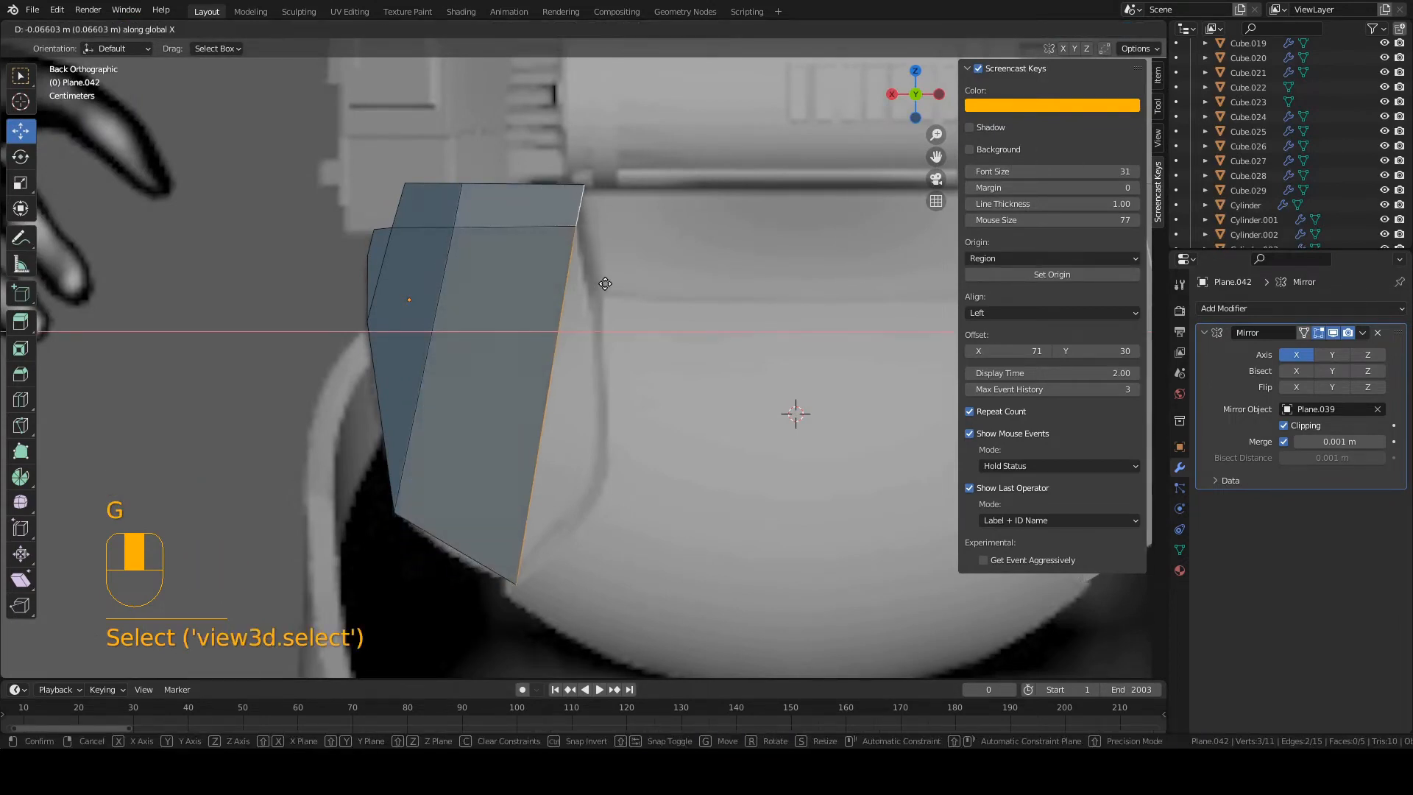
left_click(586, 298)
Step: Move the panel's bottom inner vertex about 0.002 m outward along X and 0.003 m up, and save the file
key("1")
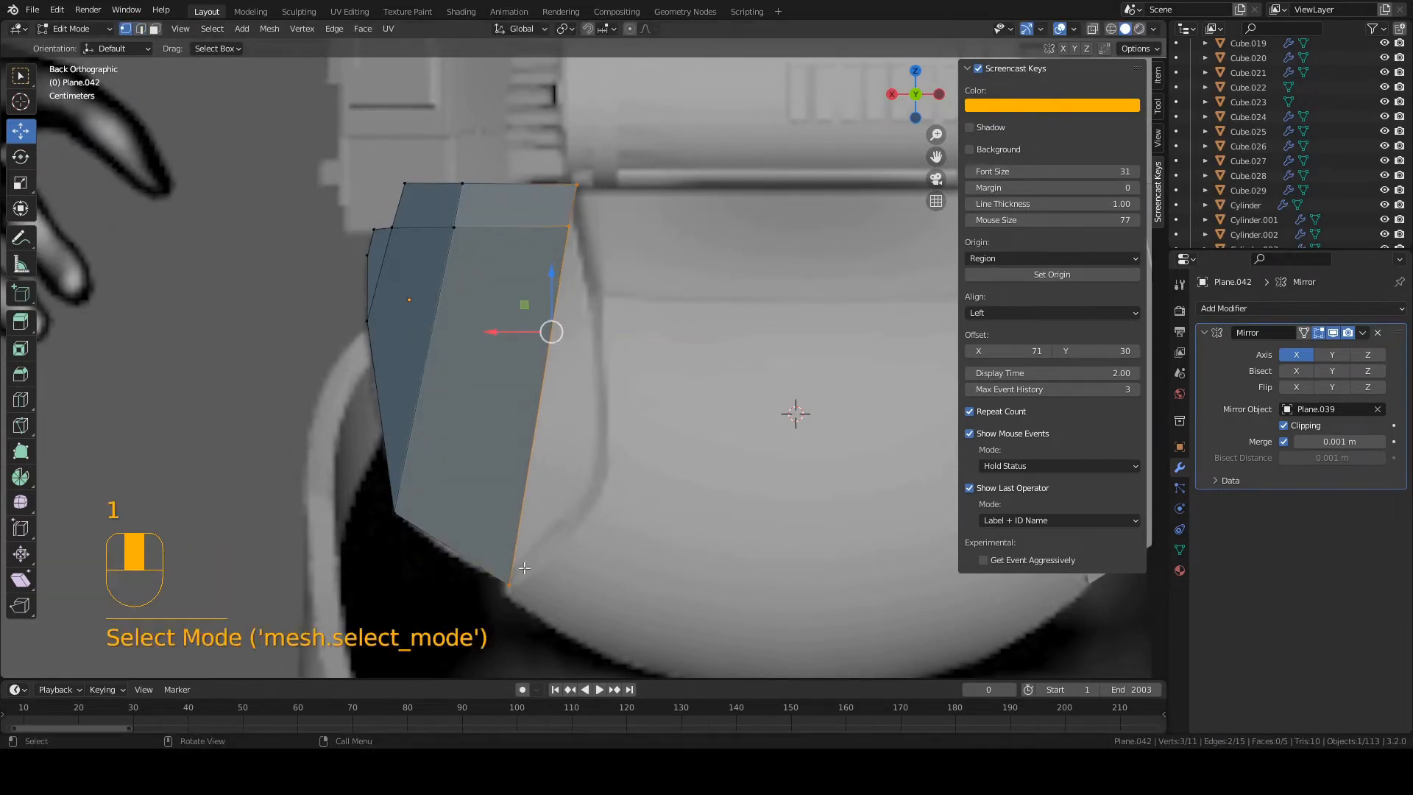
left_click(507, 580)
key("g")
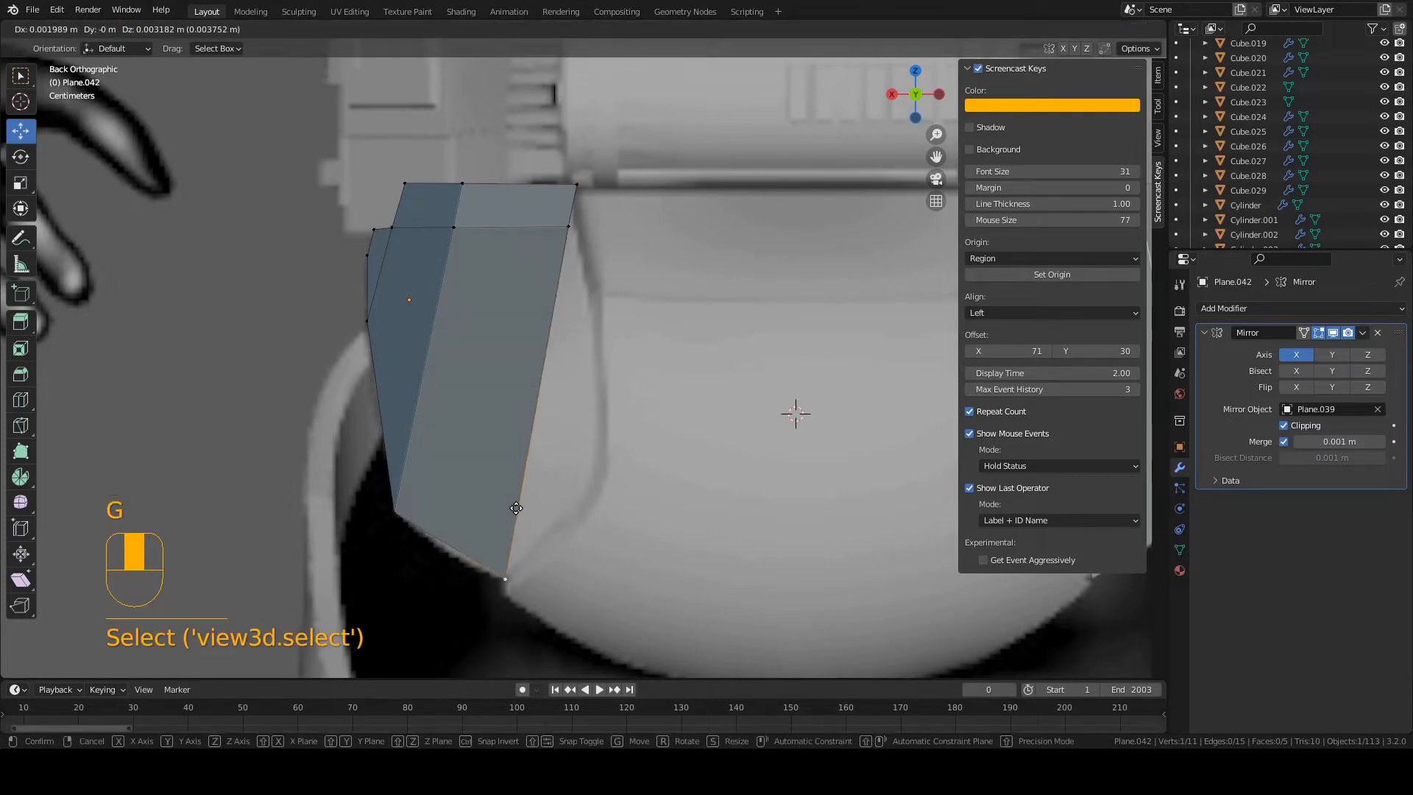
left_click(515, 507)
key("ctrl+s")
Step: Move the fold line's inner vertex about 0.0036 m inward and the top inner corner about 0.0028 m outward along X, and save
key("1")
left_click(568, 226)
key("g")
middle_click(577, 239)
left_click(581, 238)
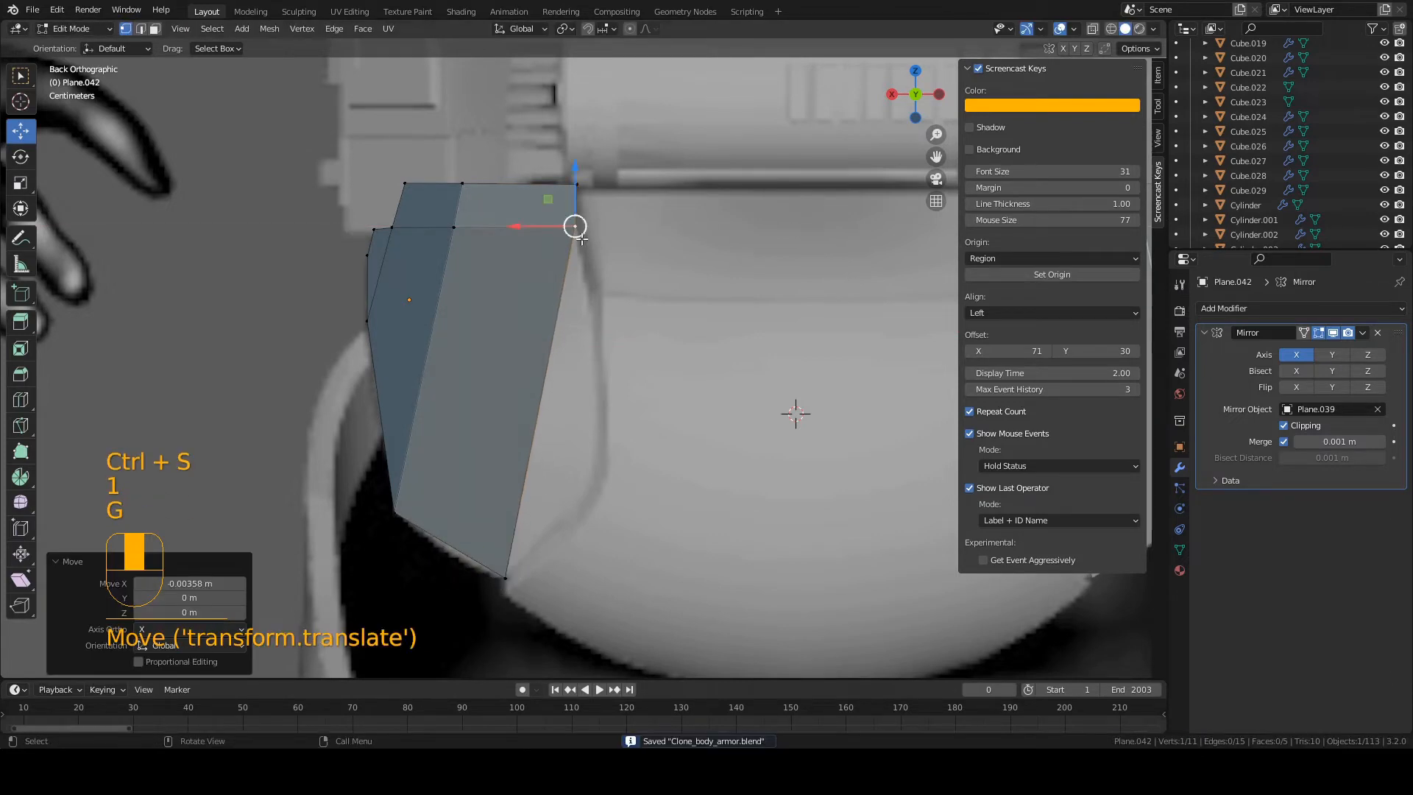
left_click(582, 186)
key("g")
middle_click(580, 193)
left_click(576, 254)
key("ctrl+s")
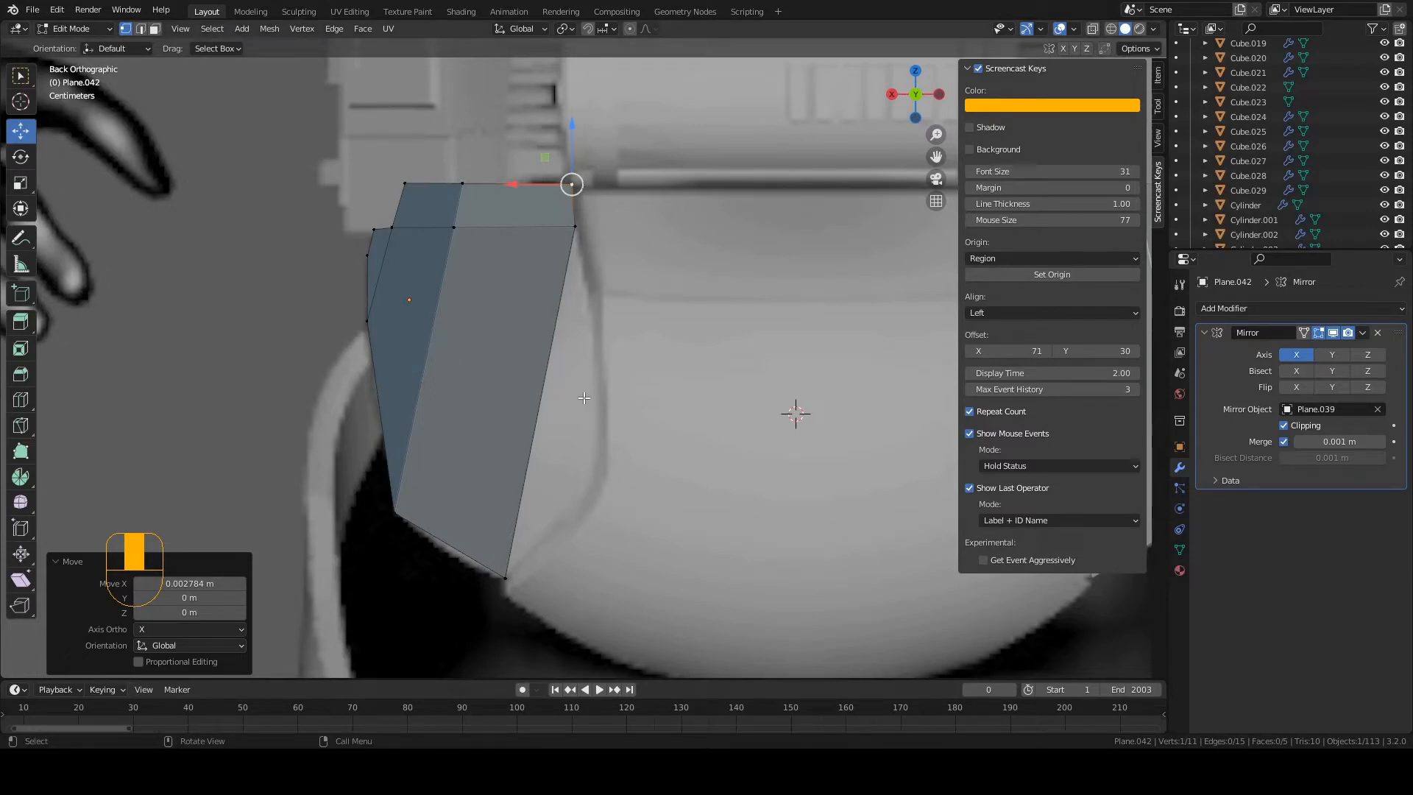
Step: Add one centred horizontal loop cut across the panel and save the file
key("ctrl")
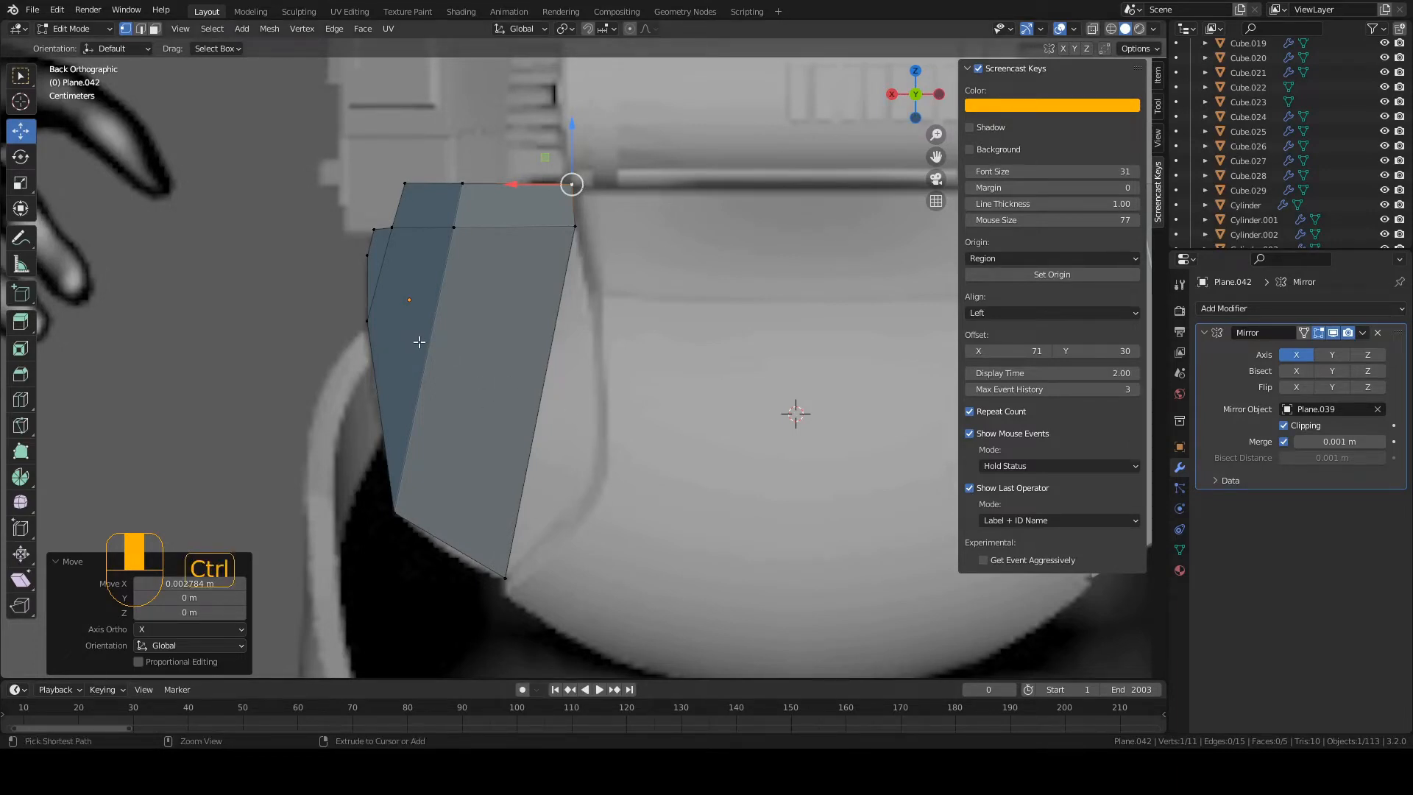
key("ctrl+r")
left_click(419, 342)
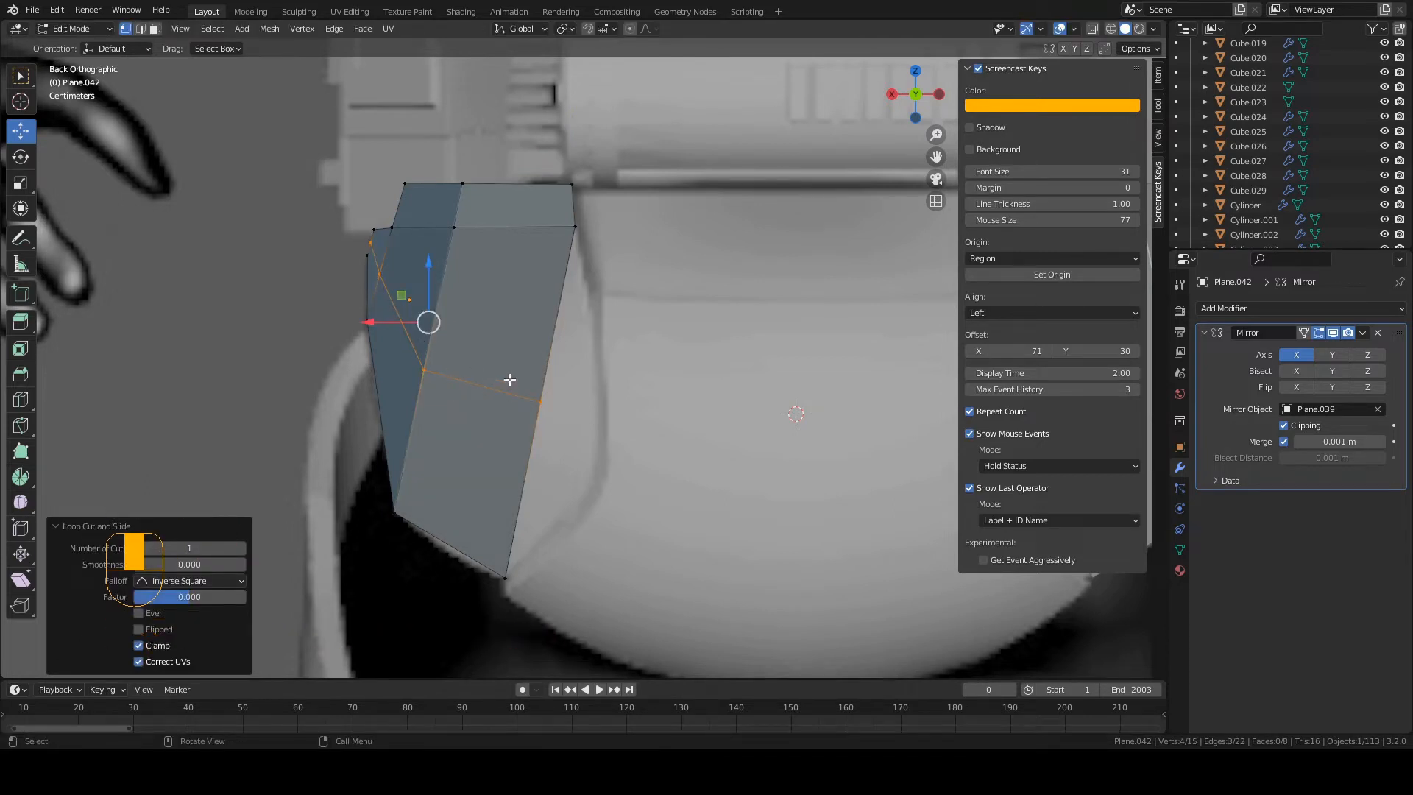
key("ctrl+s")
Step: Move the loop cut's inner end vertex about 0.0314 m inward along X and 0.0445 m down to the reference's lower corner
left_click(540, 404)
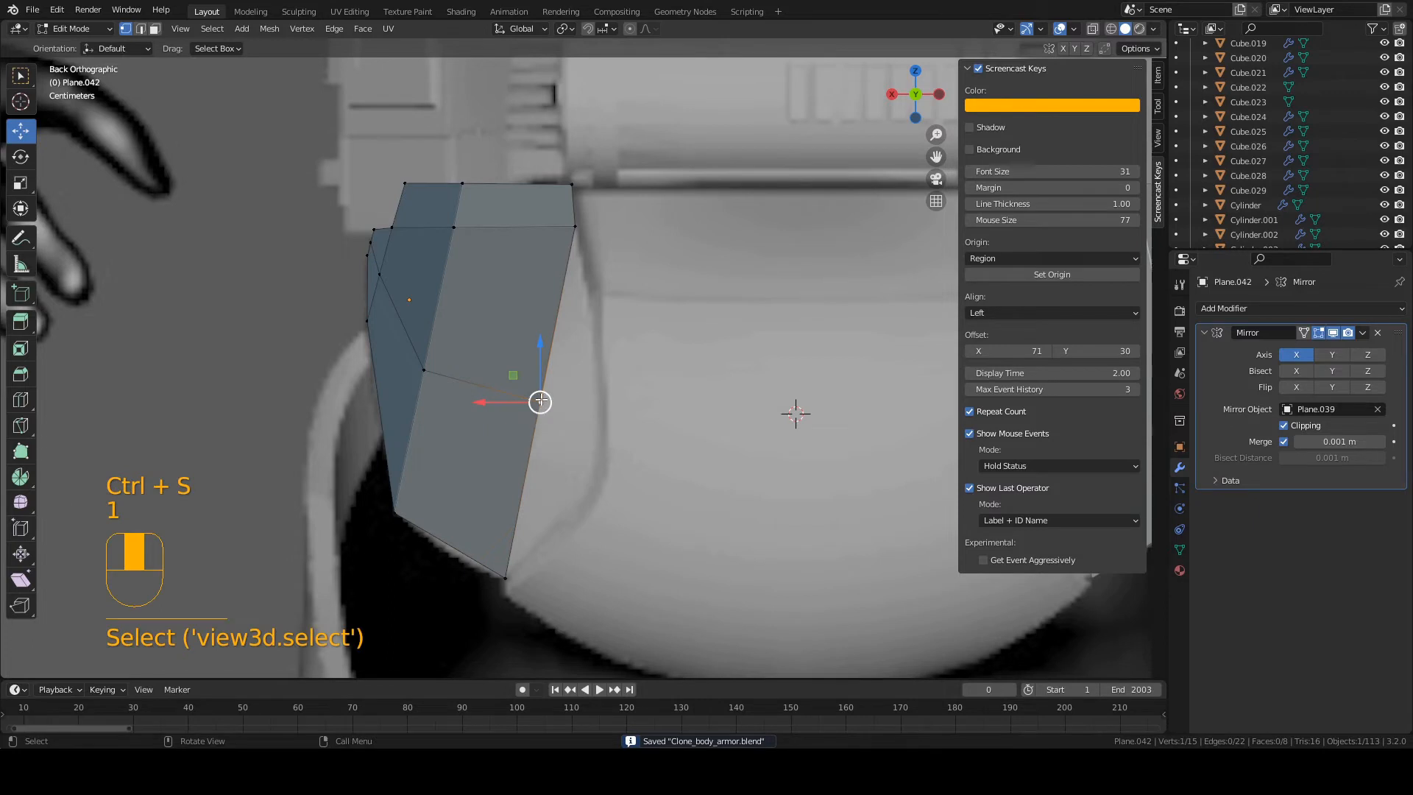
key("g")
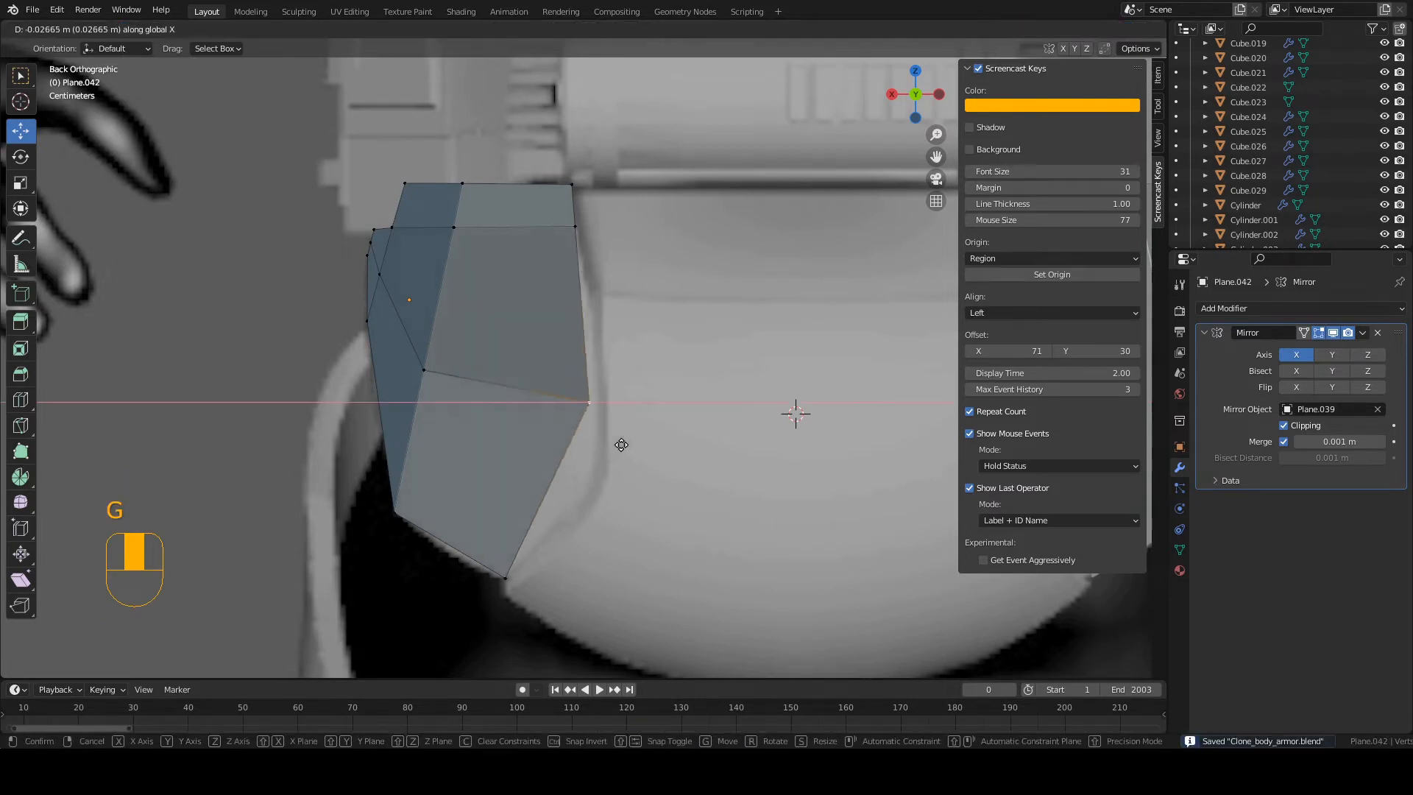
left_click(619, 441)
key("g")
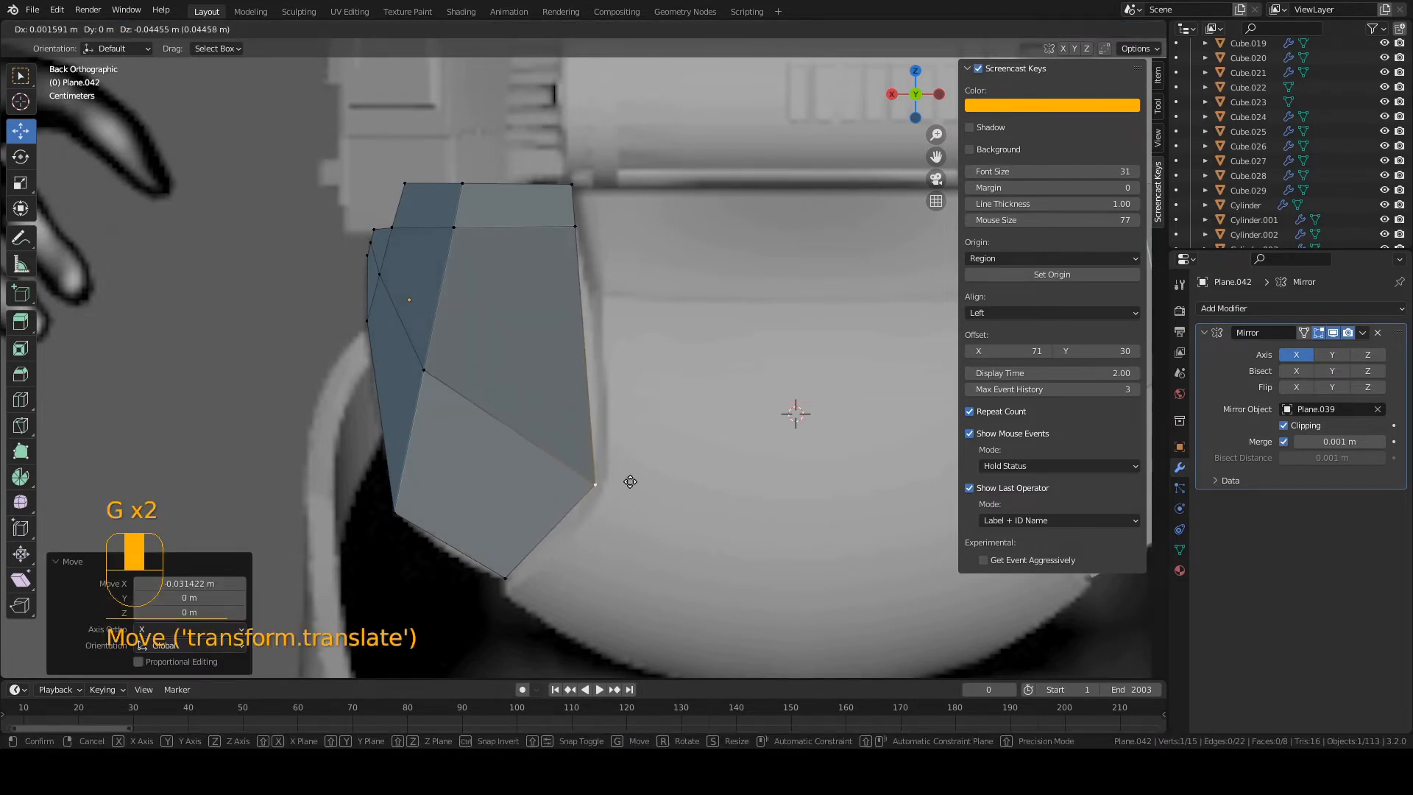
left_click(630, 480)
Step: Switch to wireframe shading and move the loop cut's middle vertex about 0.003 m inward along negative X, saving the file
left_click(435, 370)
key("z")
left_click(402, 365)
scroll(437, 367, "up", 1)
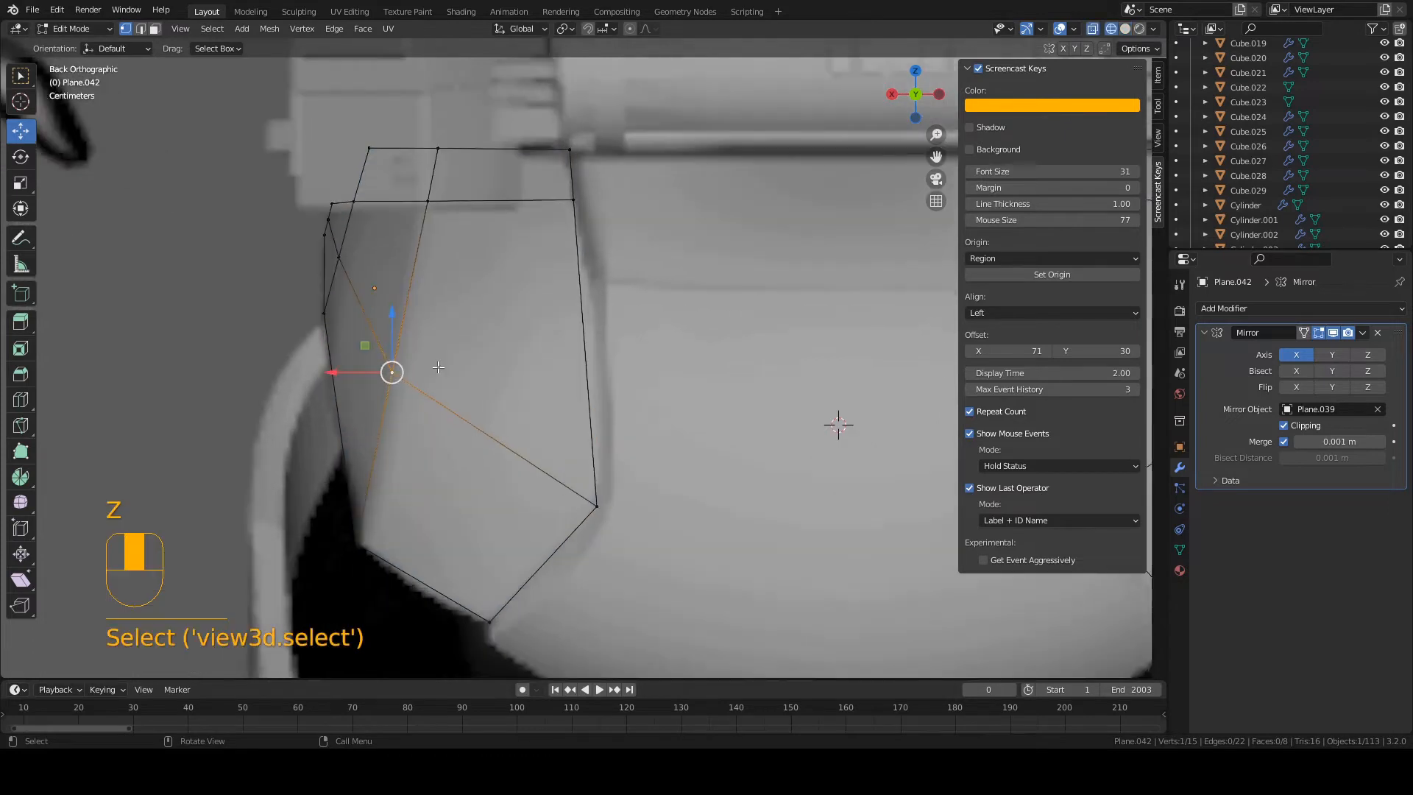
key("g")
left_click(466, 380)
key("ctrl+s")
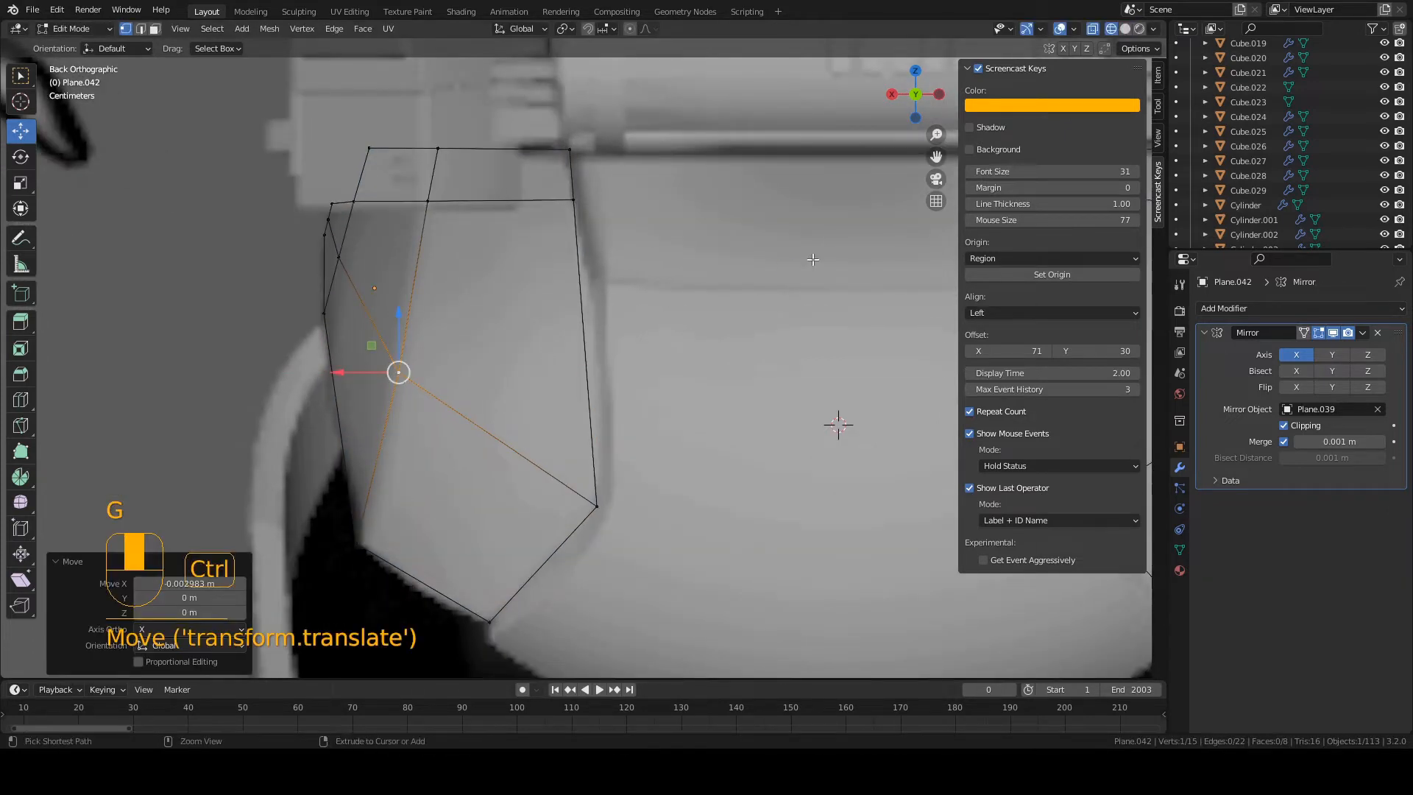
key("z")
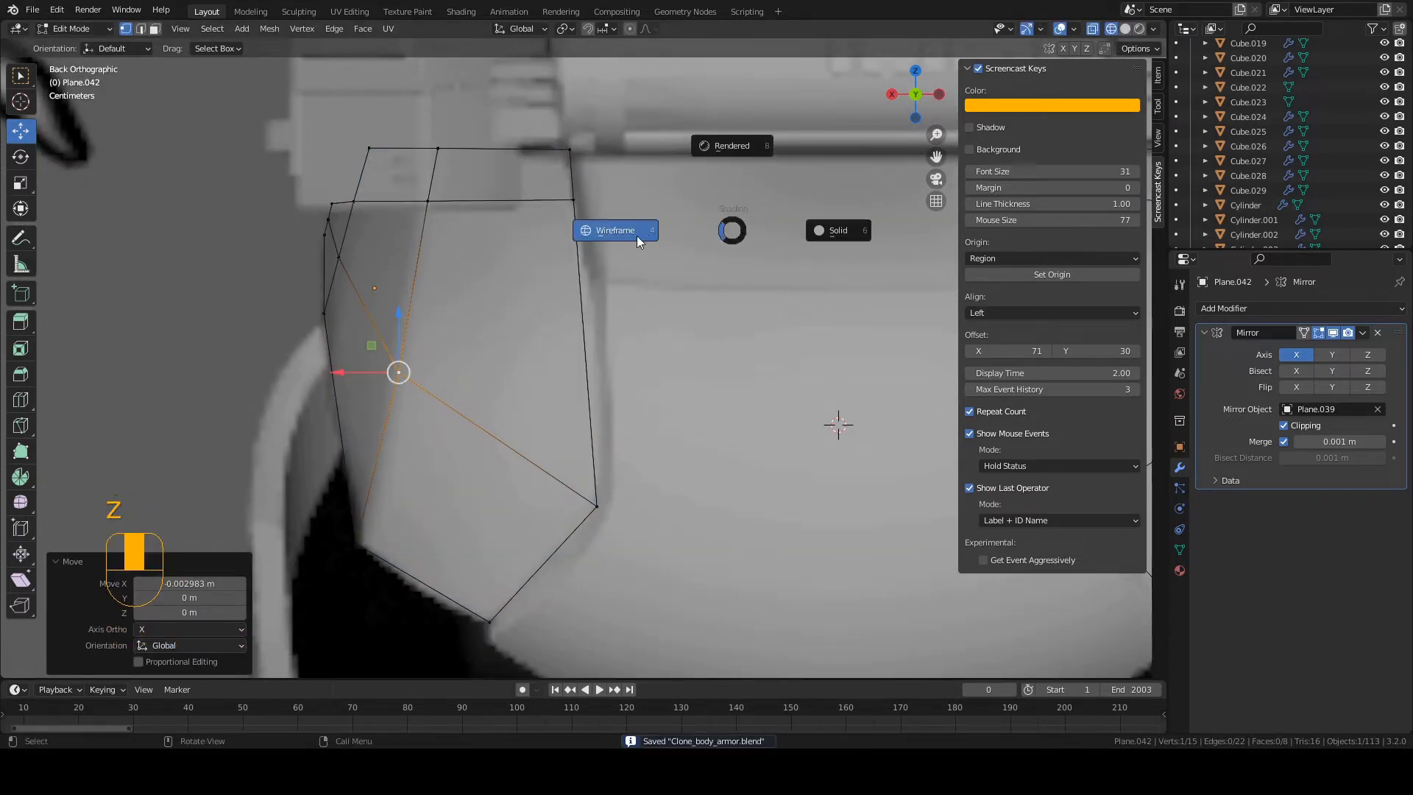
left_click(633, 233)
key("g")
key("x")
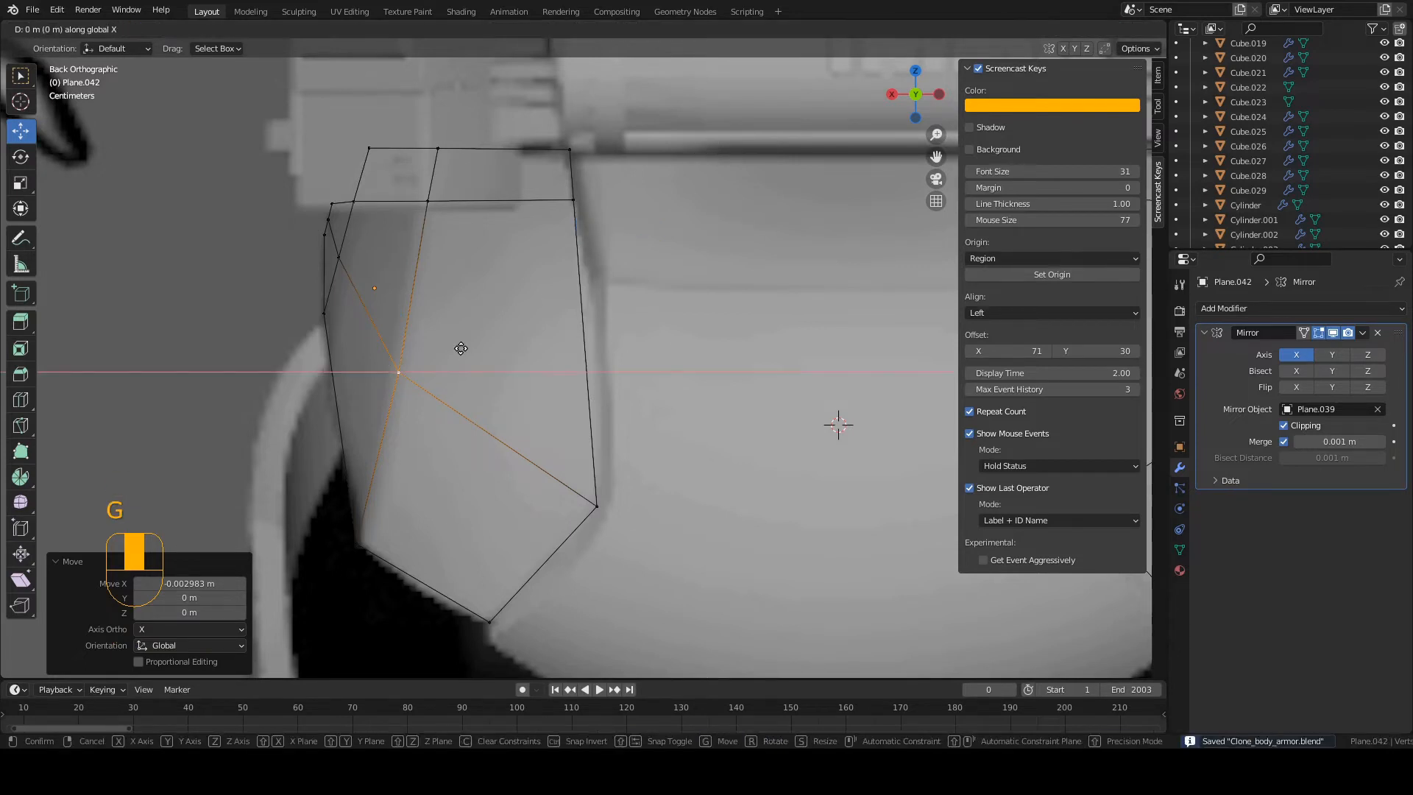
left_click(461, 351)
Step: Shift the vertical crease's fold-line and loop-cut vertices slightly outward along X, and its top vertex about 0.0053 m outward
left_click(425, 200)
key("g")
left_click(419, 202)
left_click(400, 373)
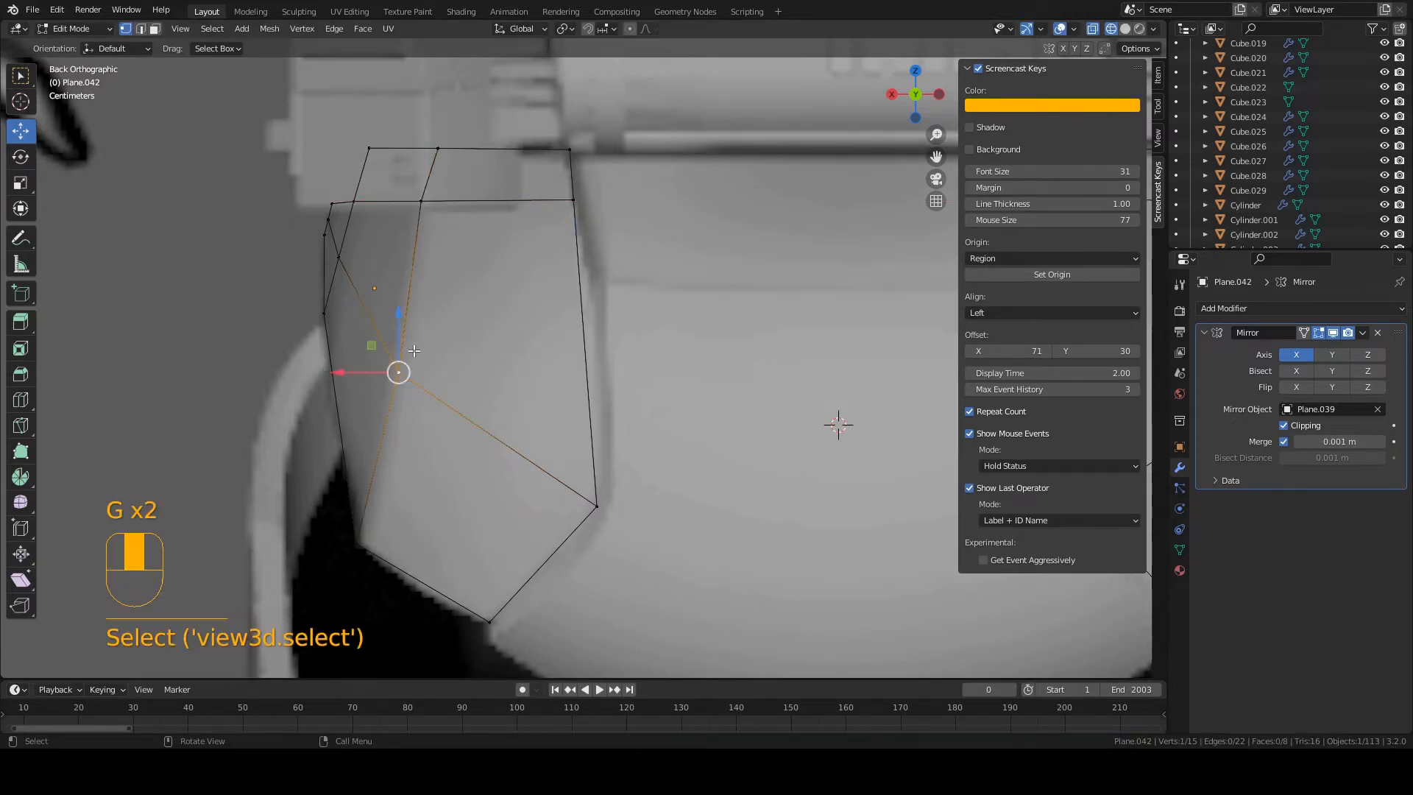
key("g")
key("x")
left_click(410, 349)
left_click_drag(444, 145, 432, 142)
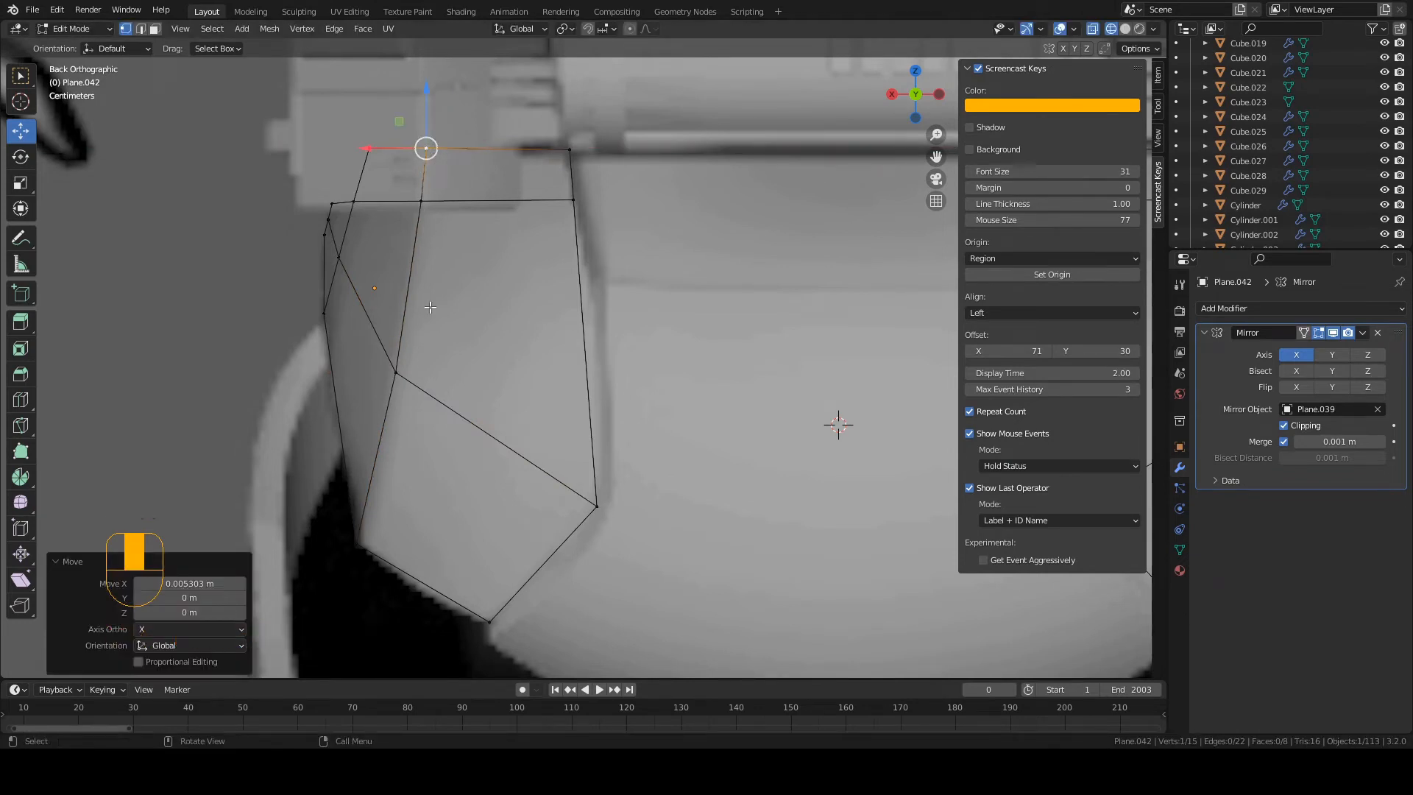
Step: Nudge the lower inner corner up and inward, move the fold line's inner vertex inward along negative X, and save the file
left_click(598, 509)
key("g")
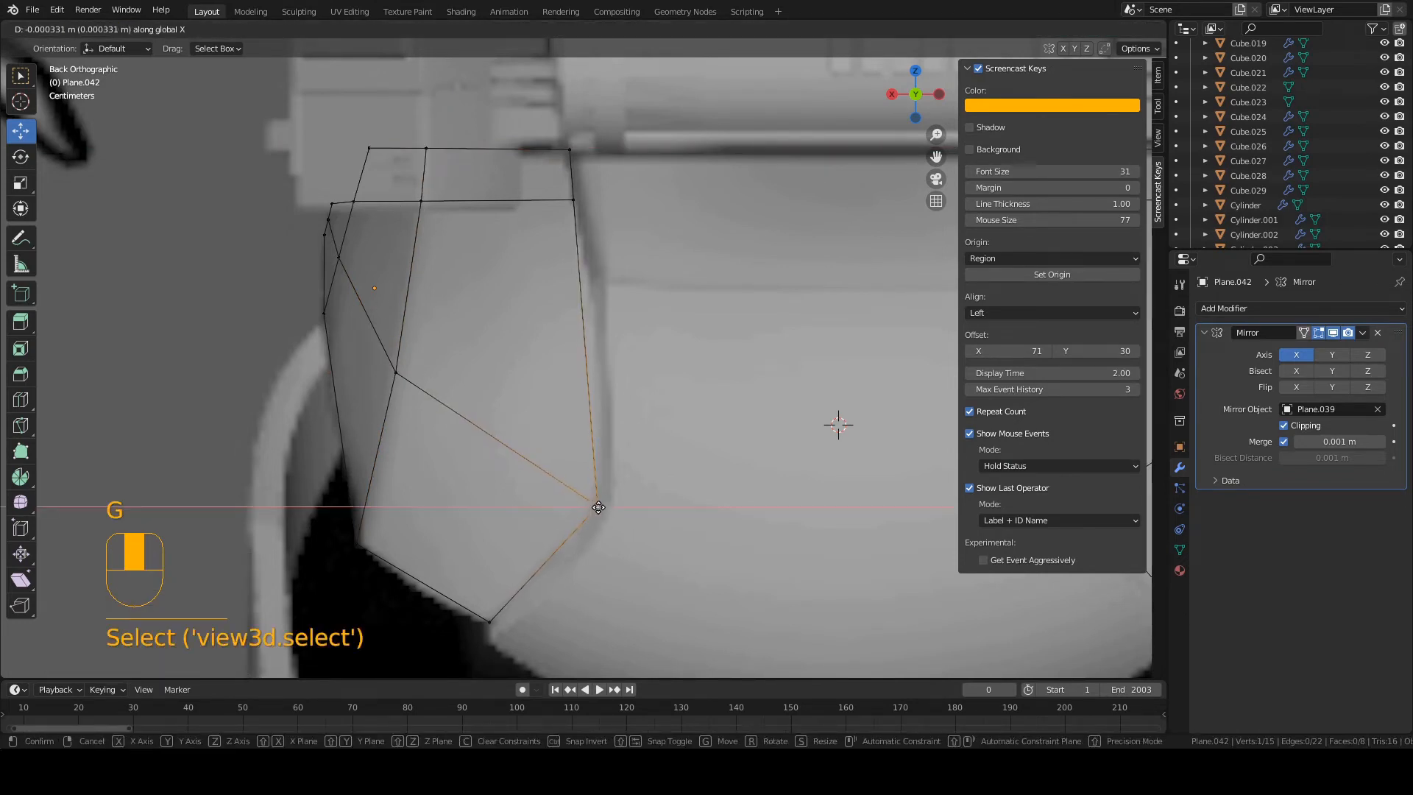
key("g")
left_click(599, 501)
left_click(557, 216)
key("g")
key("x")
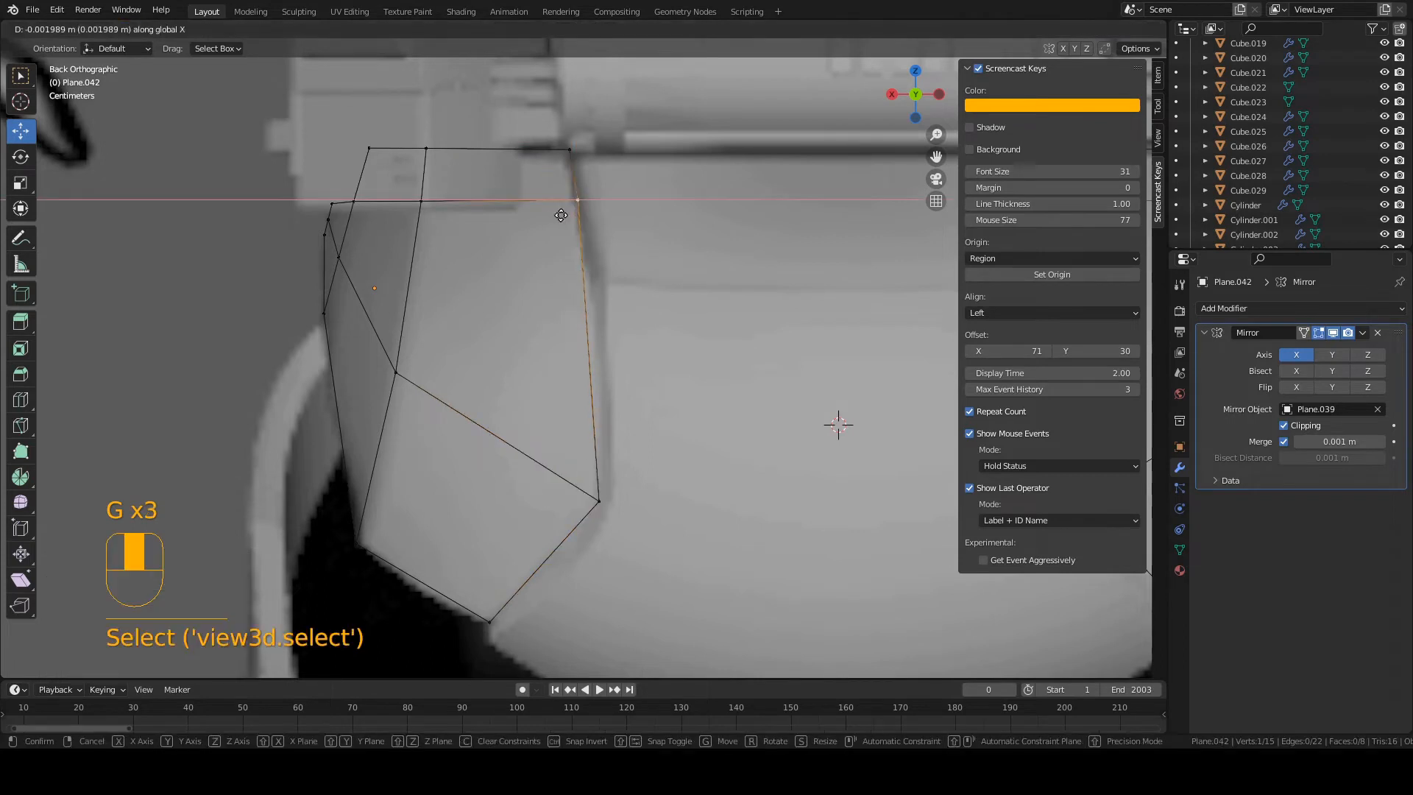
left_click(563, 215)
key("ctrl+s")
Step: Finish nudging the fold line's inner vertex inward and move the inner edge below it about 0.0046 m along negative X
left_click(577, 158)
key("2")
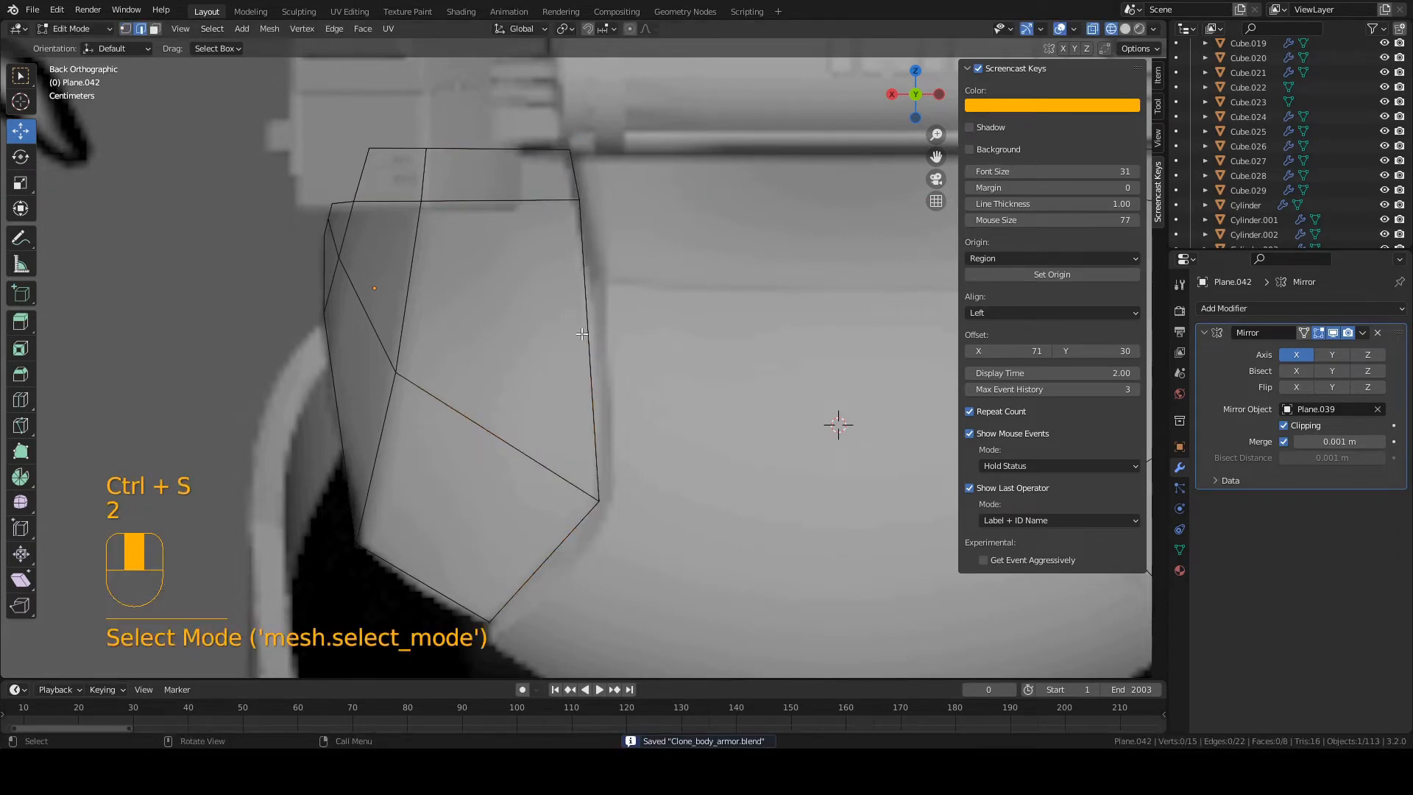
left_click(597, 345)
key("g")
key("x")
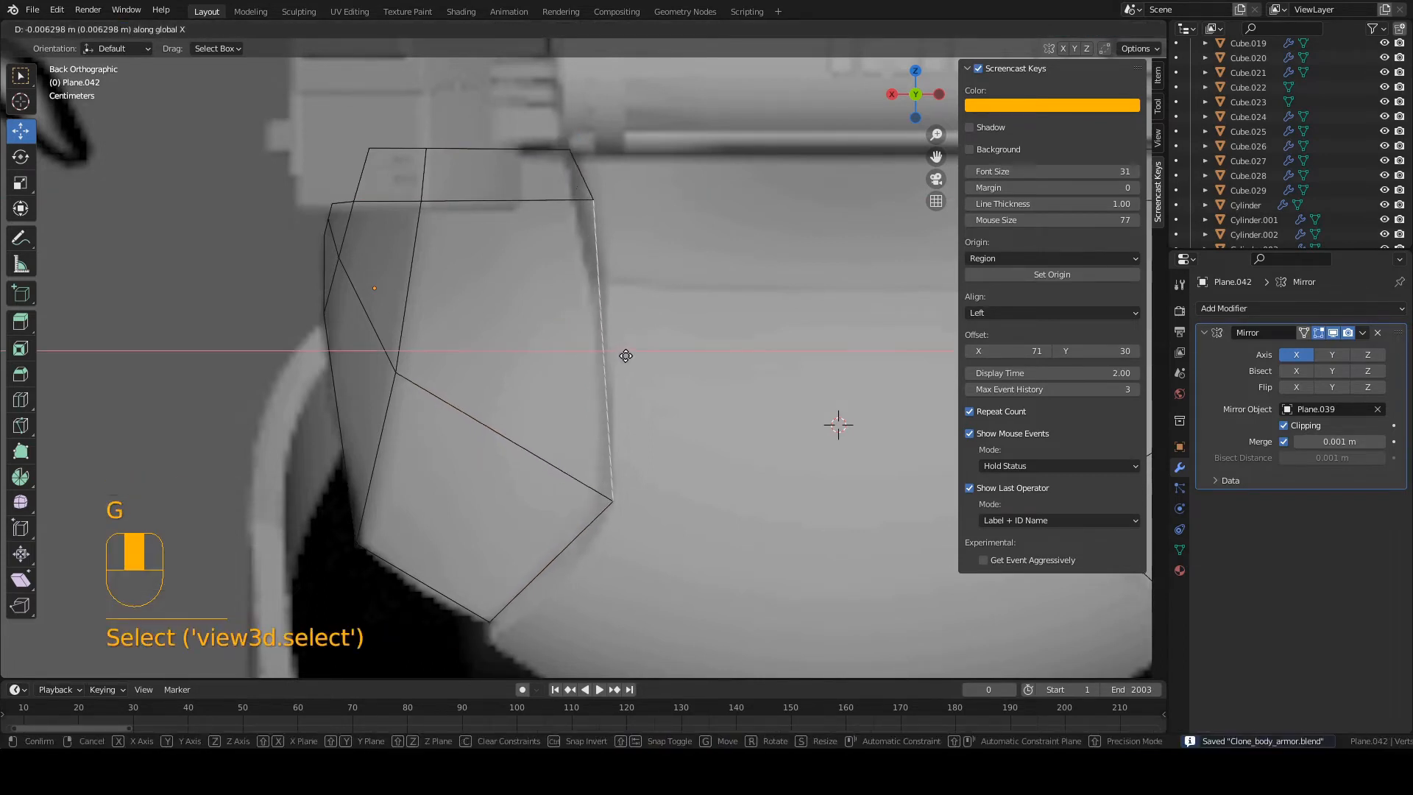
left_click(622, 356)
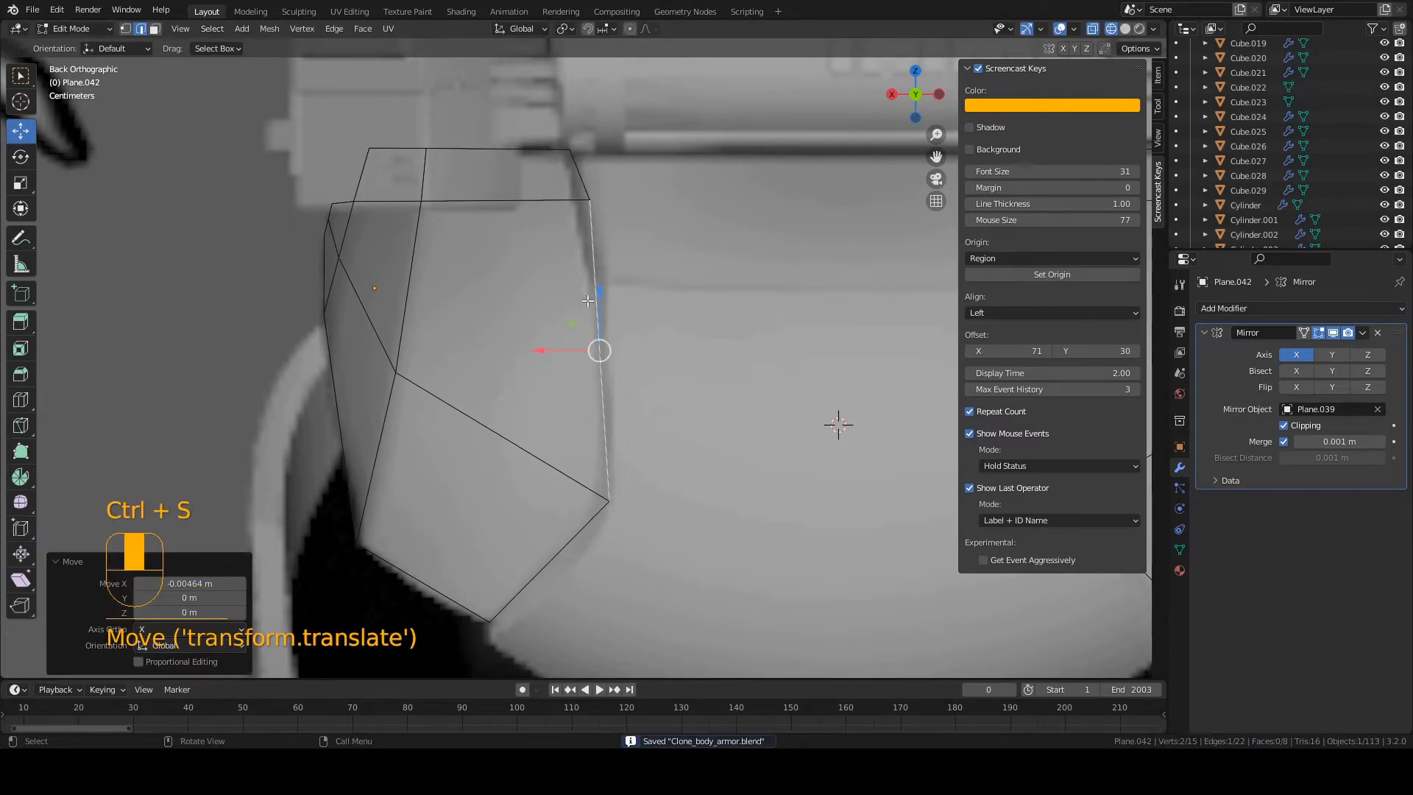
Step: In the right side view, move the panel's lower back vertex about 0.0305 m backward along Y to the reference outline
key("KP_3")
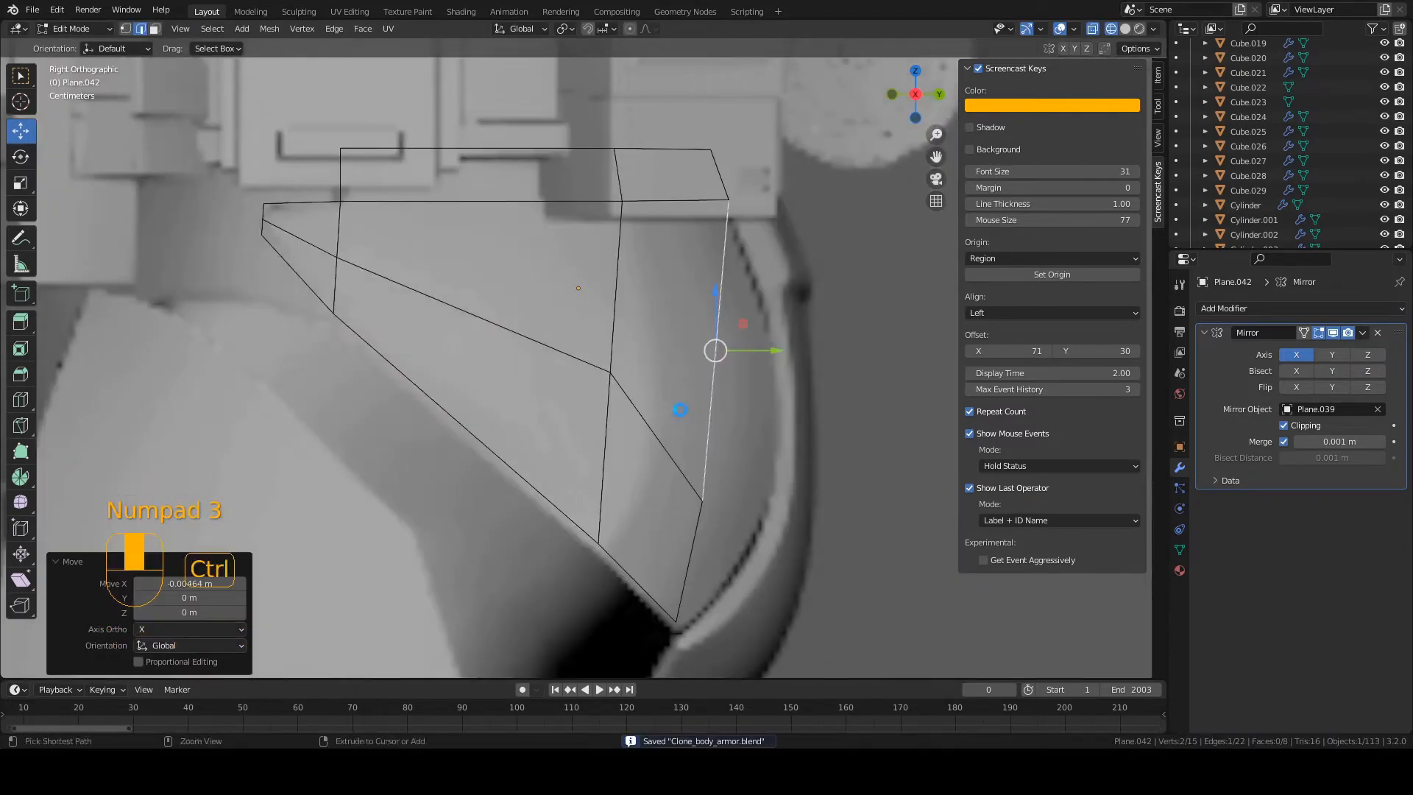
key("1")
left_click(702, 500)
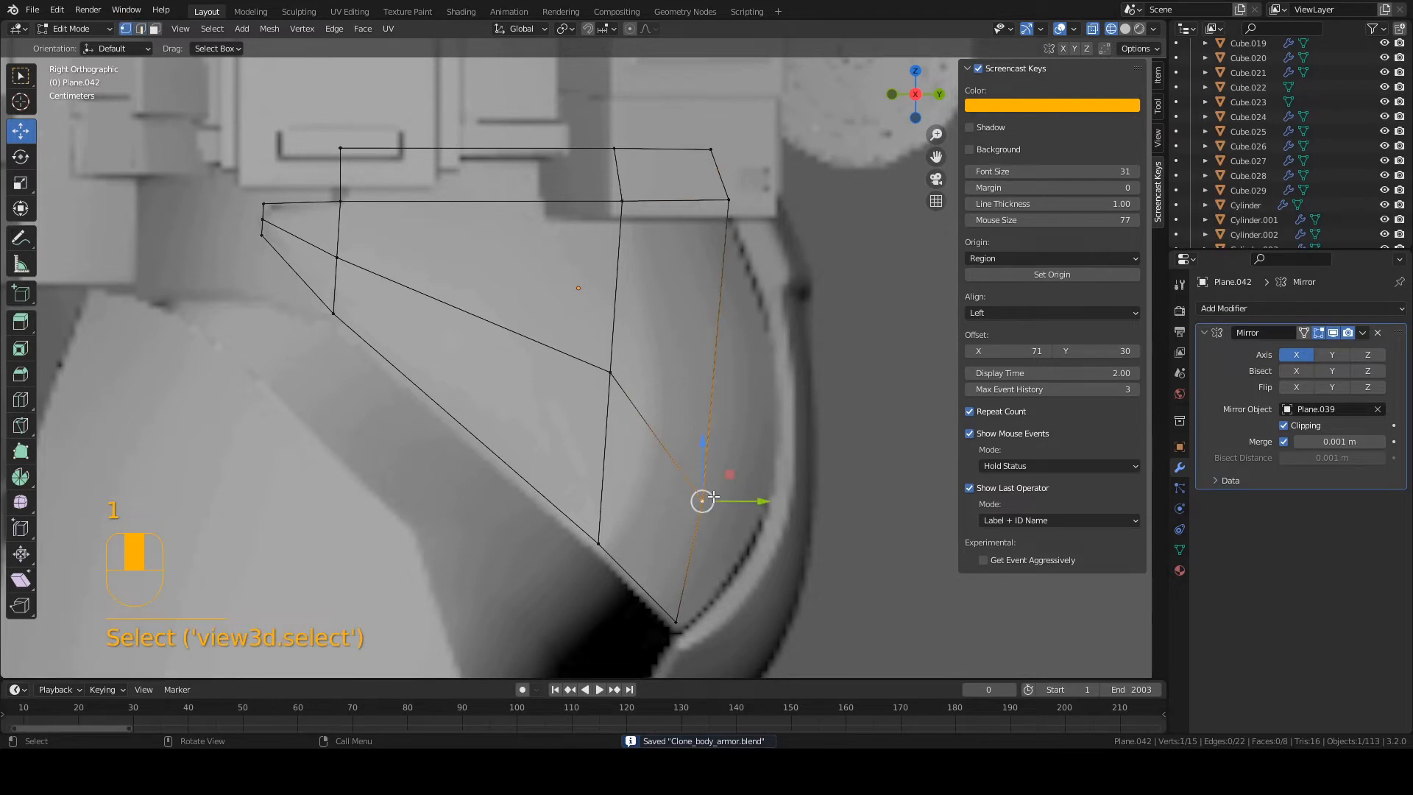
key("g")
left_click(783, 515)
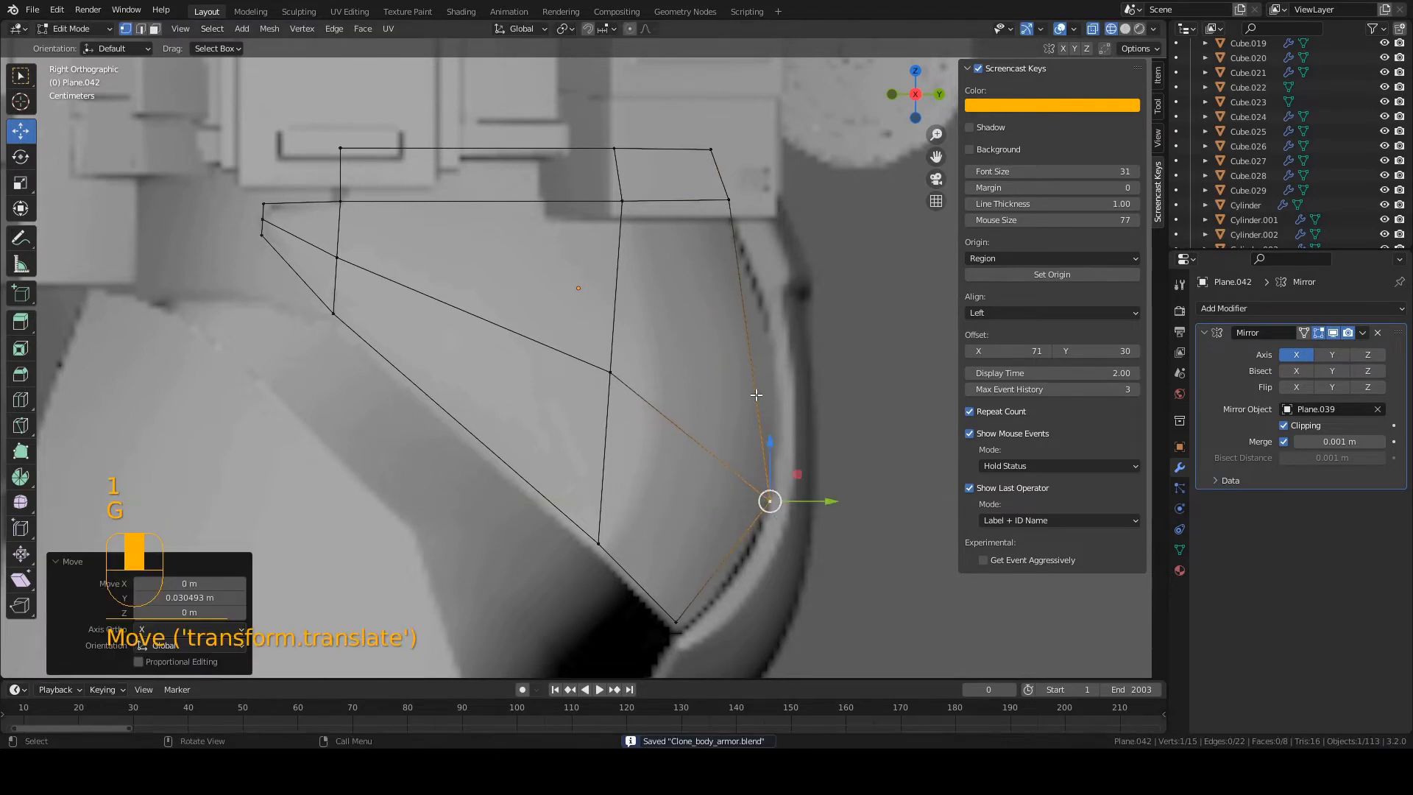
Step: Nudge the fold line's back vertex and the top back corner vertex slightly forward along negative Y
left_click(742, 214)
key("g")
left_click(719, 199)
key("g")
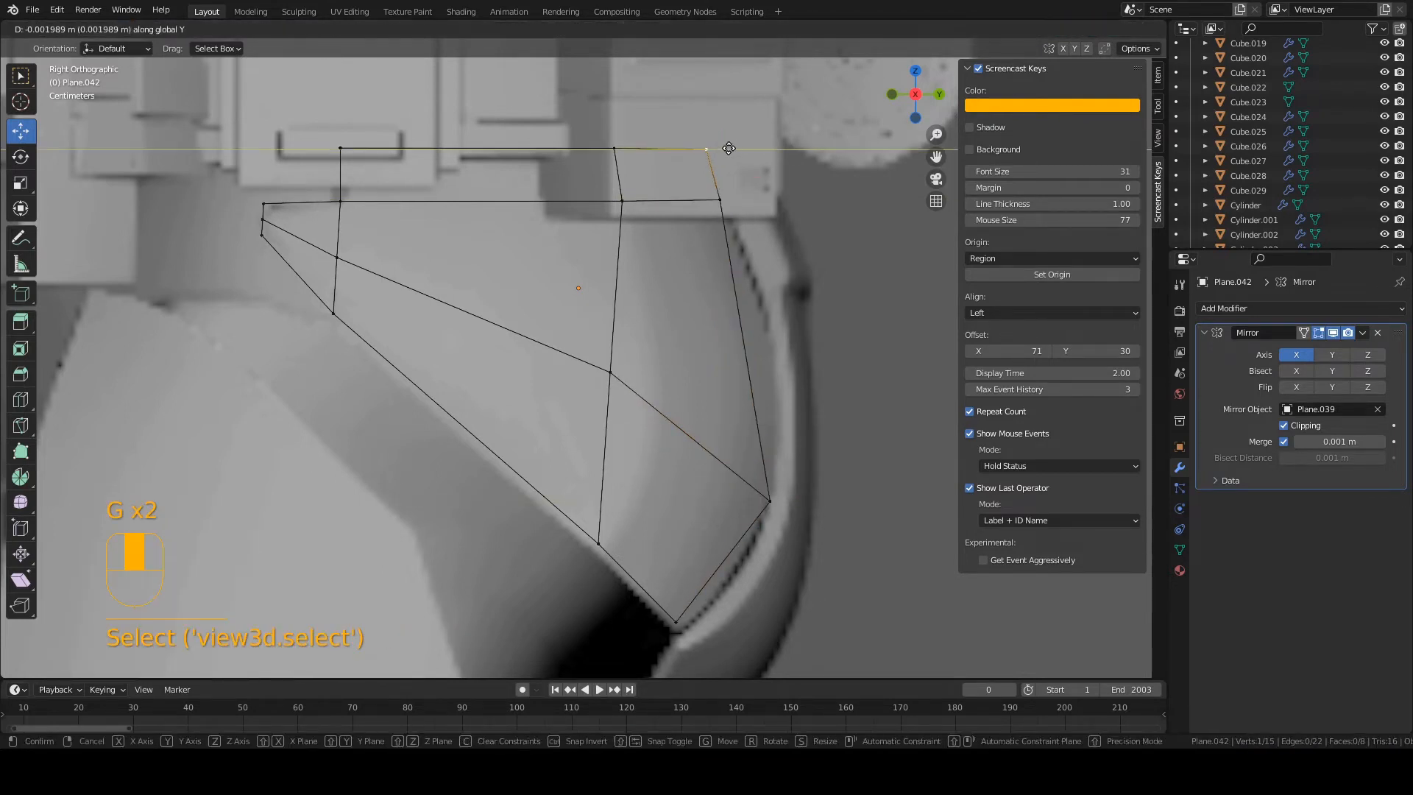
left_click(719, 200)
Step: Move the crease's middle vertex about 0.02 m backward along Y and slightly down, and its fold-line vertex about 0.0033 m backward
left_click(624, 373)
key("g")
key("y")
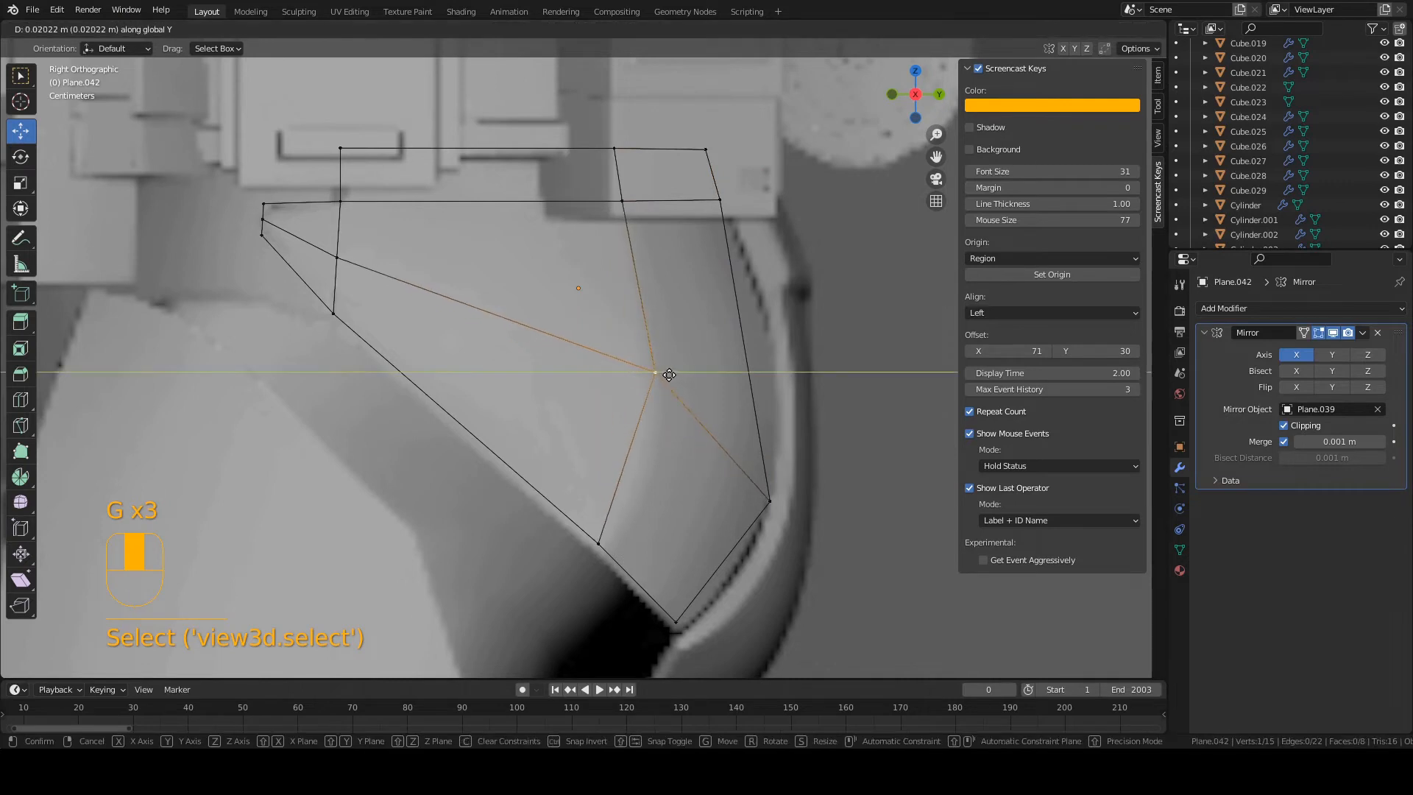
left_click(669, 374)
key("g")
right_click(659, 385)
left_click(624, 201)
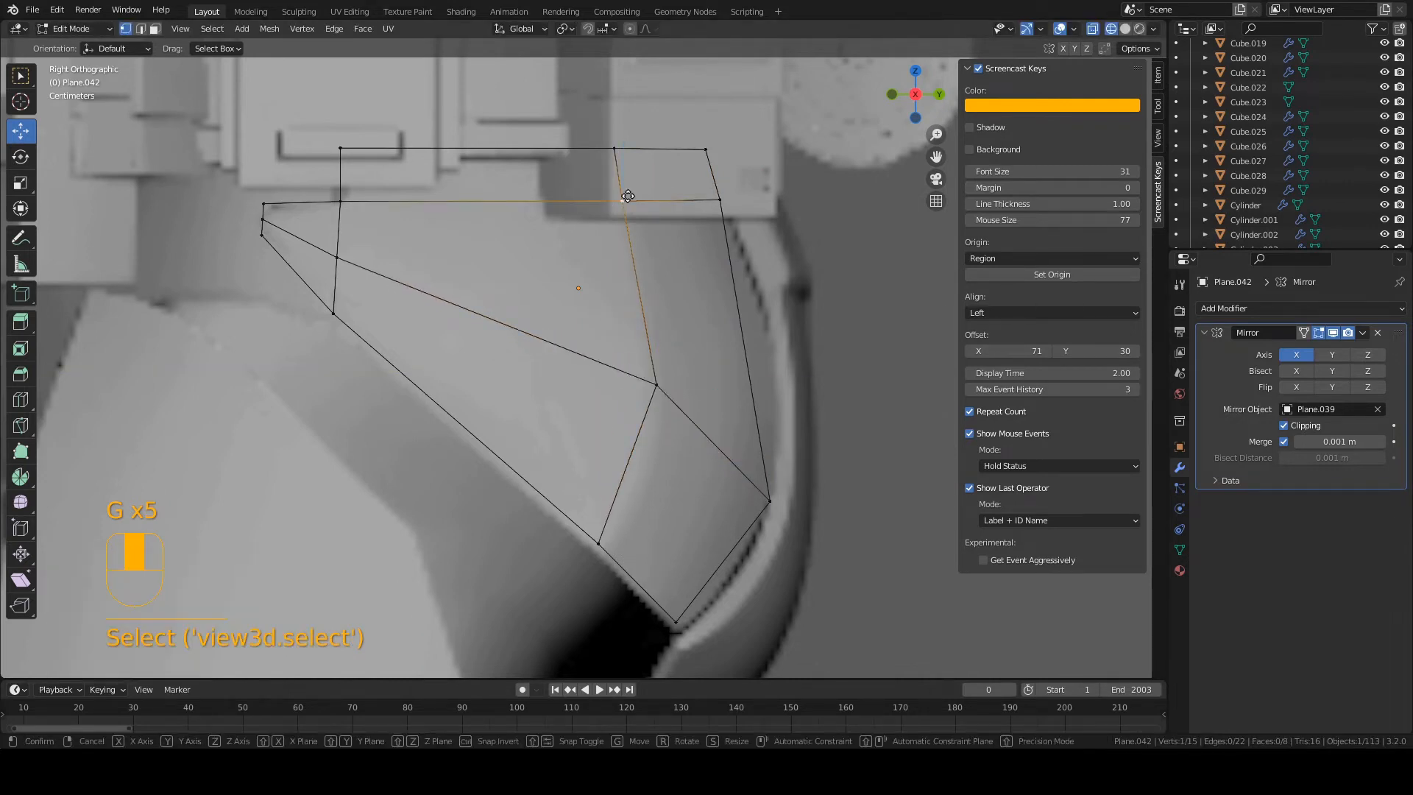
key("g")
left_click(635, 195)
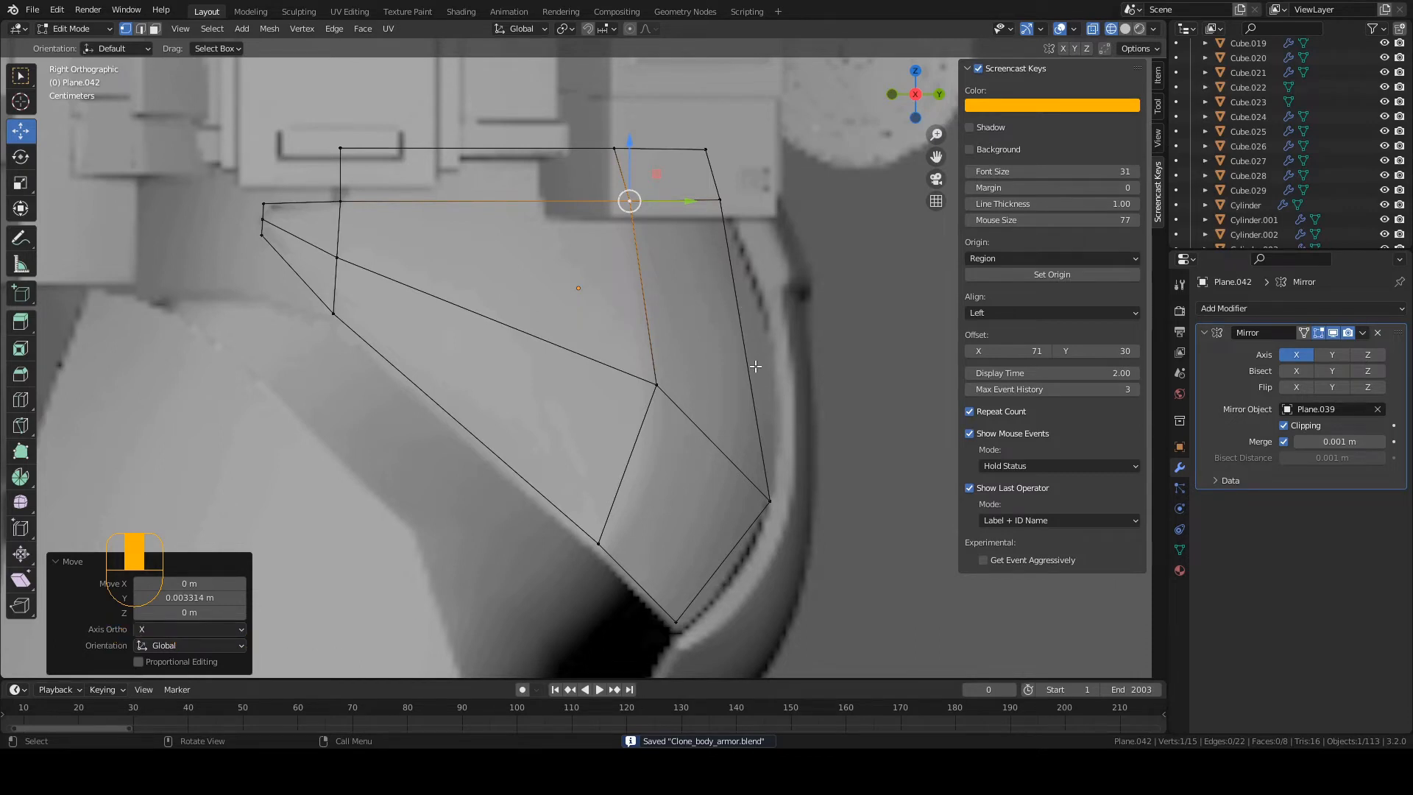
Step: Add a loop cut below the upper fold line and move its back vertex out to the curved reference outline
key("ctrl+r")
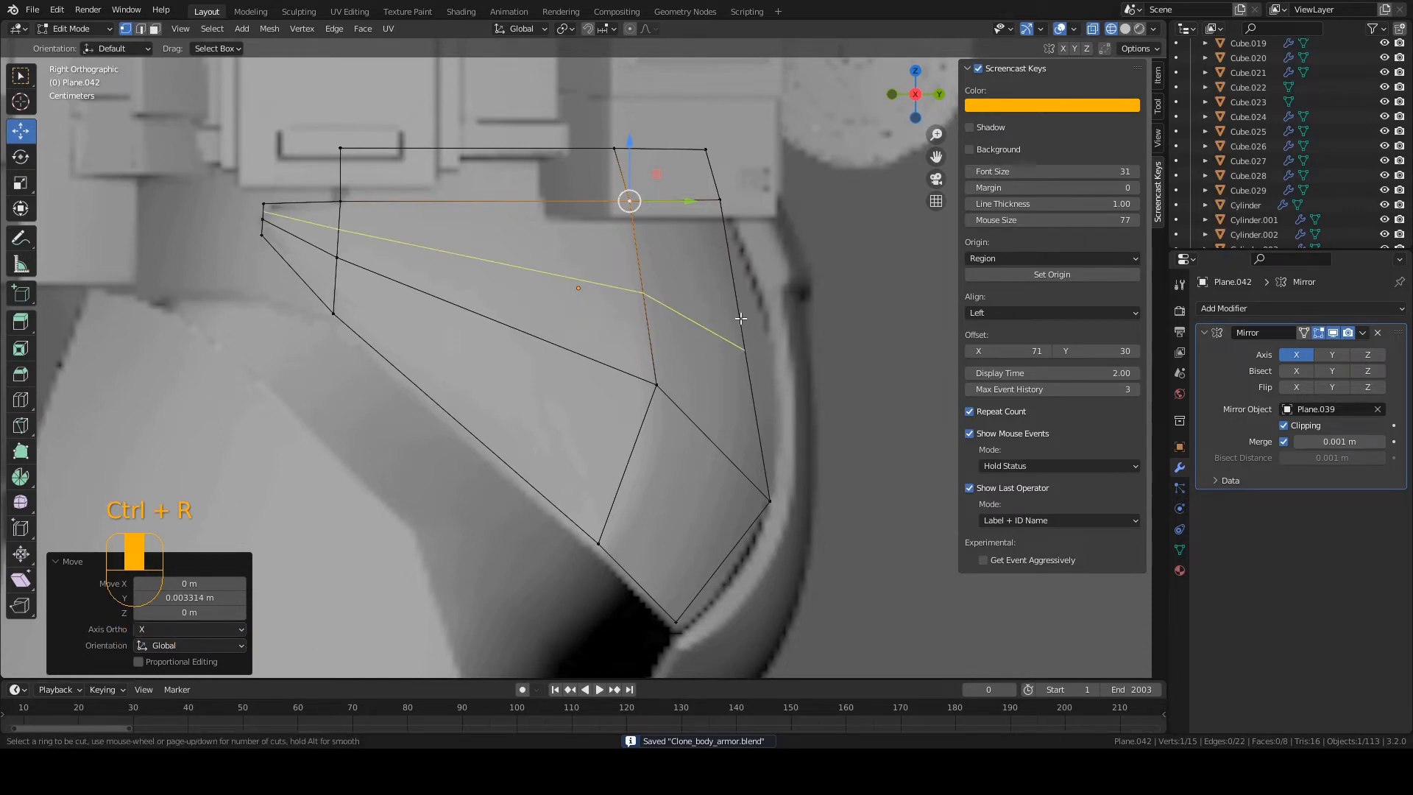
left_click(741, 318)
right_click(746, 327)
key("1")
left_click(746, 351)
key("g")
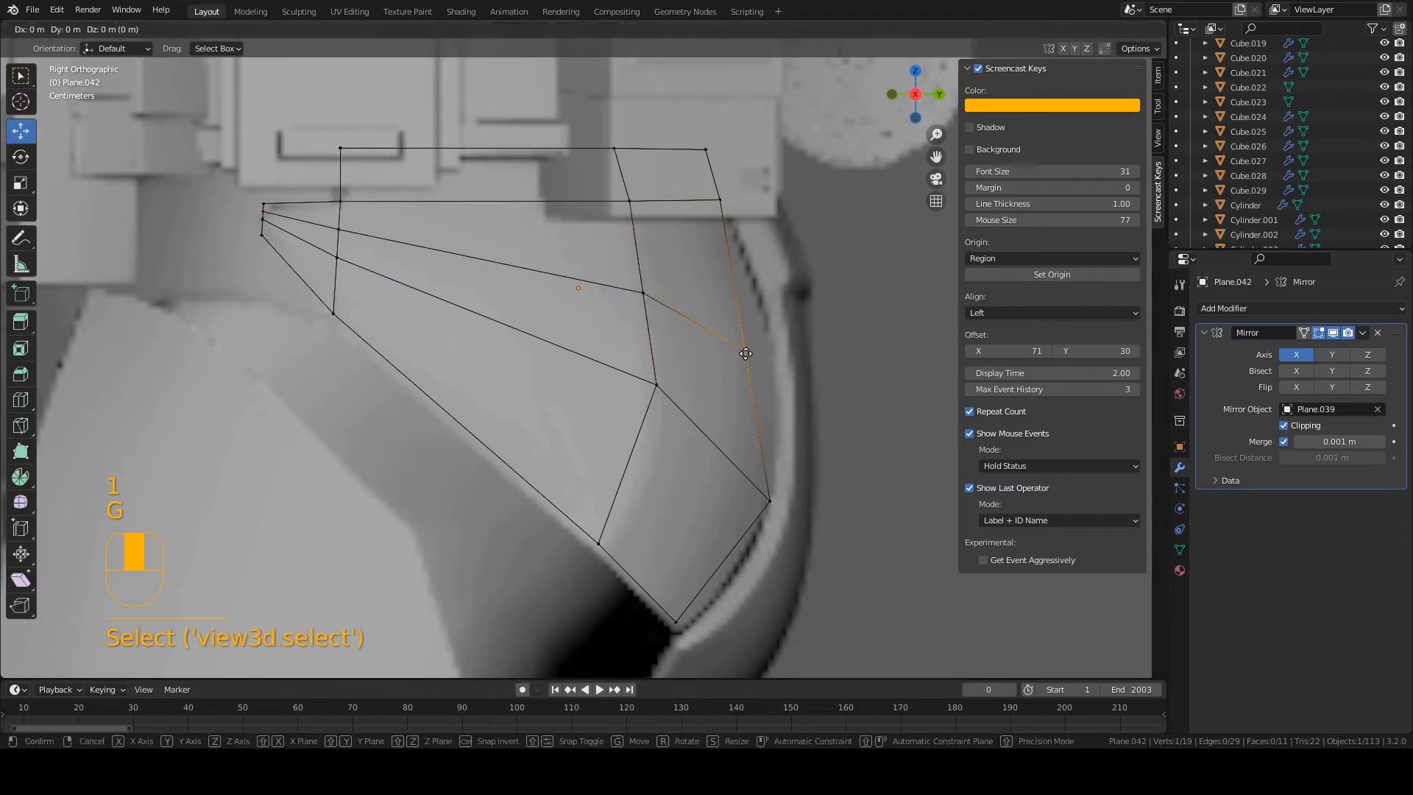
left_click(780, 344)
Step: Nudge the new loop cut's crease vertex about 0.002 m backward and up, and the crease vertex below it slightly forward
left_click(647, 290)
key("g")
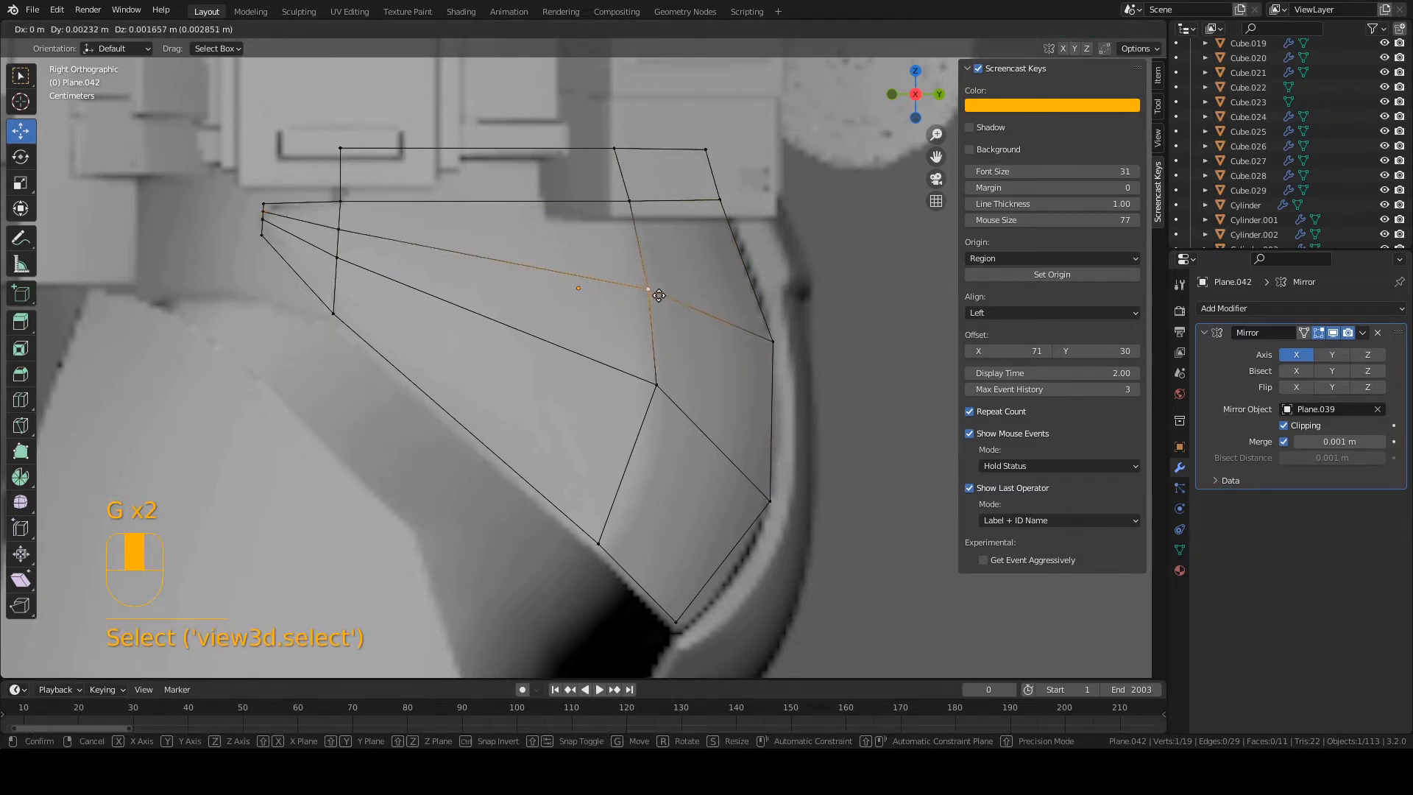
left_click(650, 382)
left_click(650, 383)
key("g")
left_click(647, 385)
left_click(632, 211)
key("g")
left_click(631, 211)
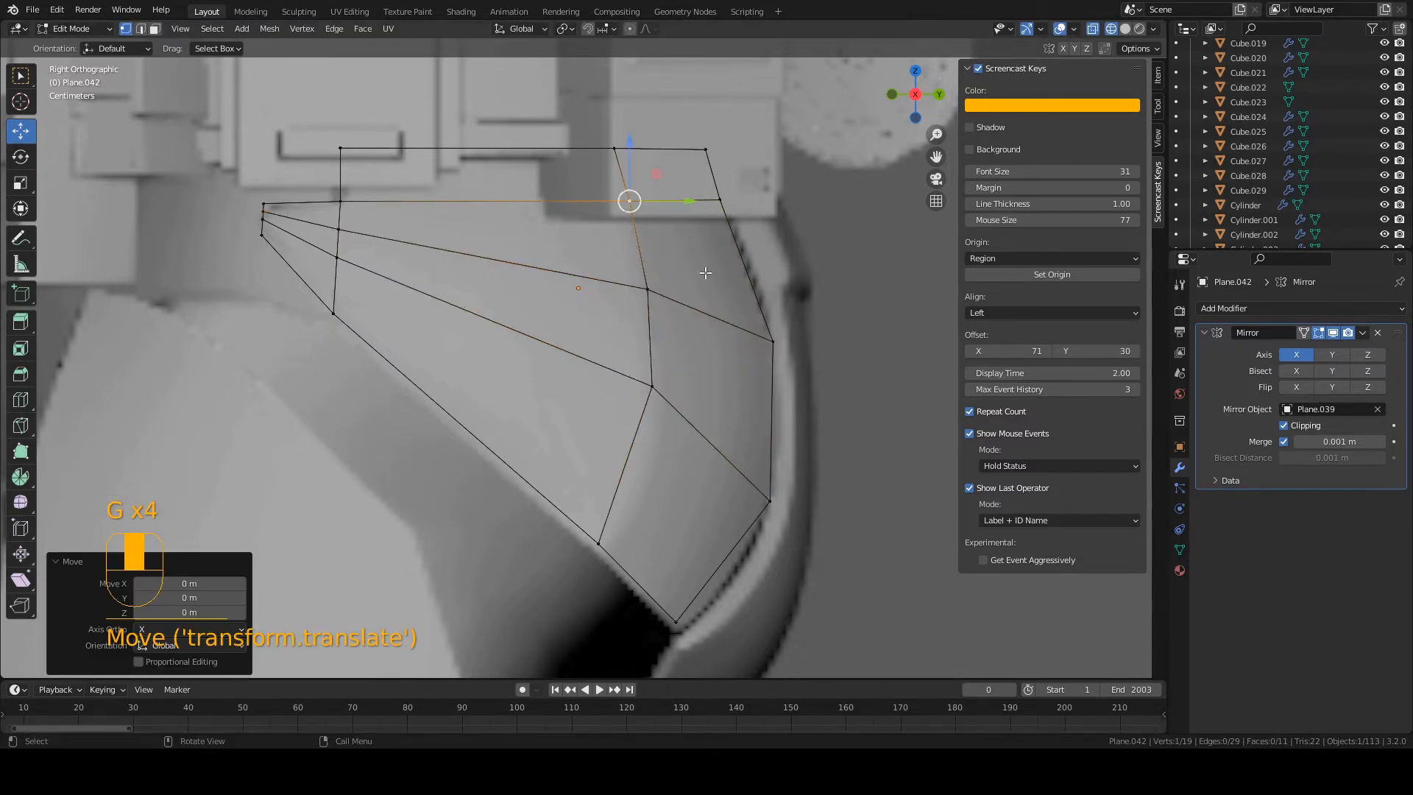
Step: Move the loop cut's back vertex slightly up and forward along the reference outline, and save the file
left_click(768, 312)
key("g")
left_click(765, 297)
key("ctrl+s")
Step: Nudge the lower back vertex slightly down, move the panel's bottom corner about 0.0036 m down, and save the file
left_click(767, 505)
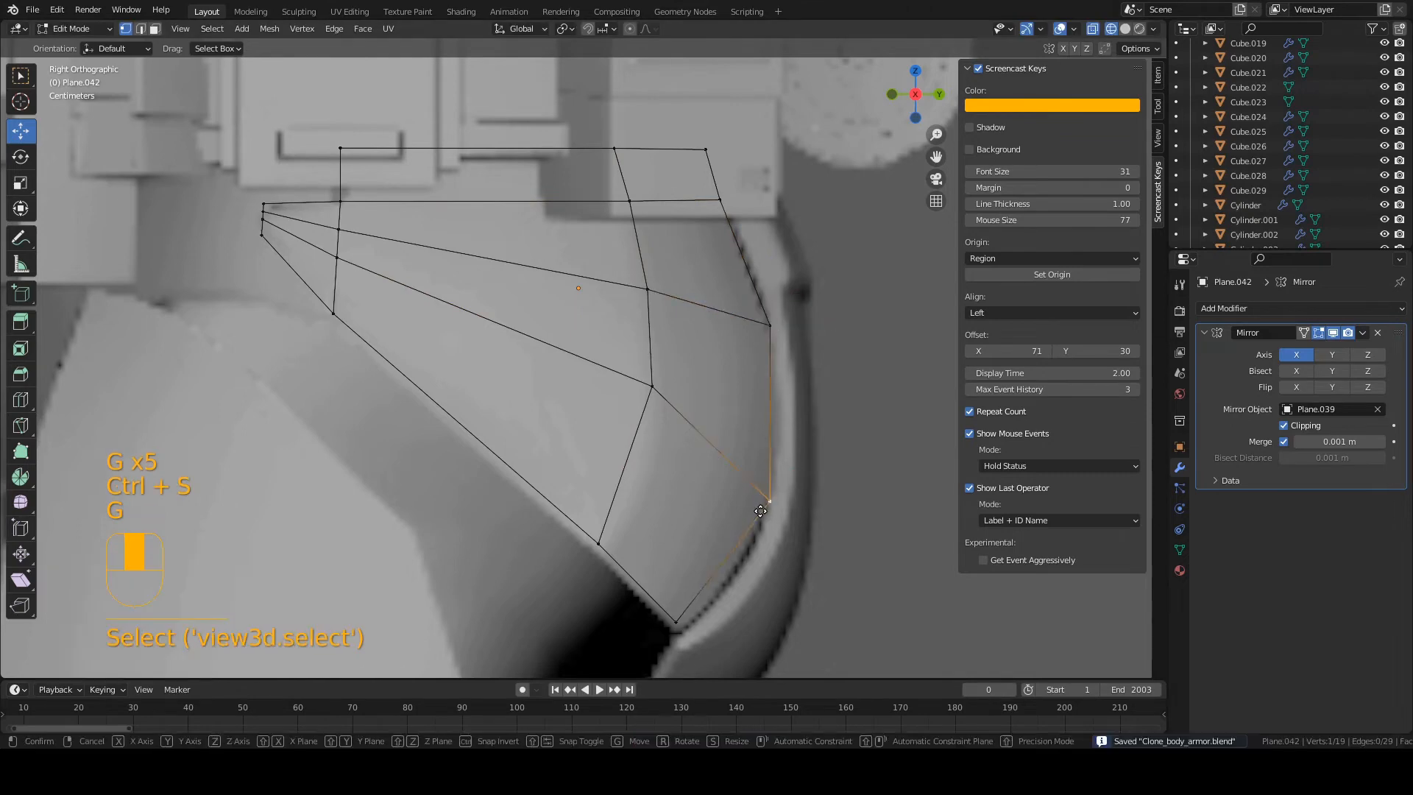
key("g")
left_click(754, 520)
left_click(678, 623)
key("g")
left_click(712, 613)
key("ctrl+s")
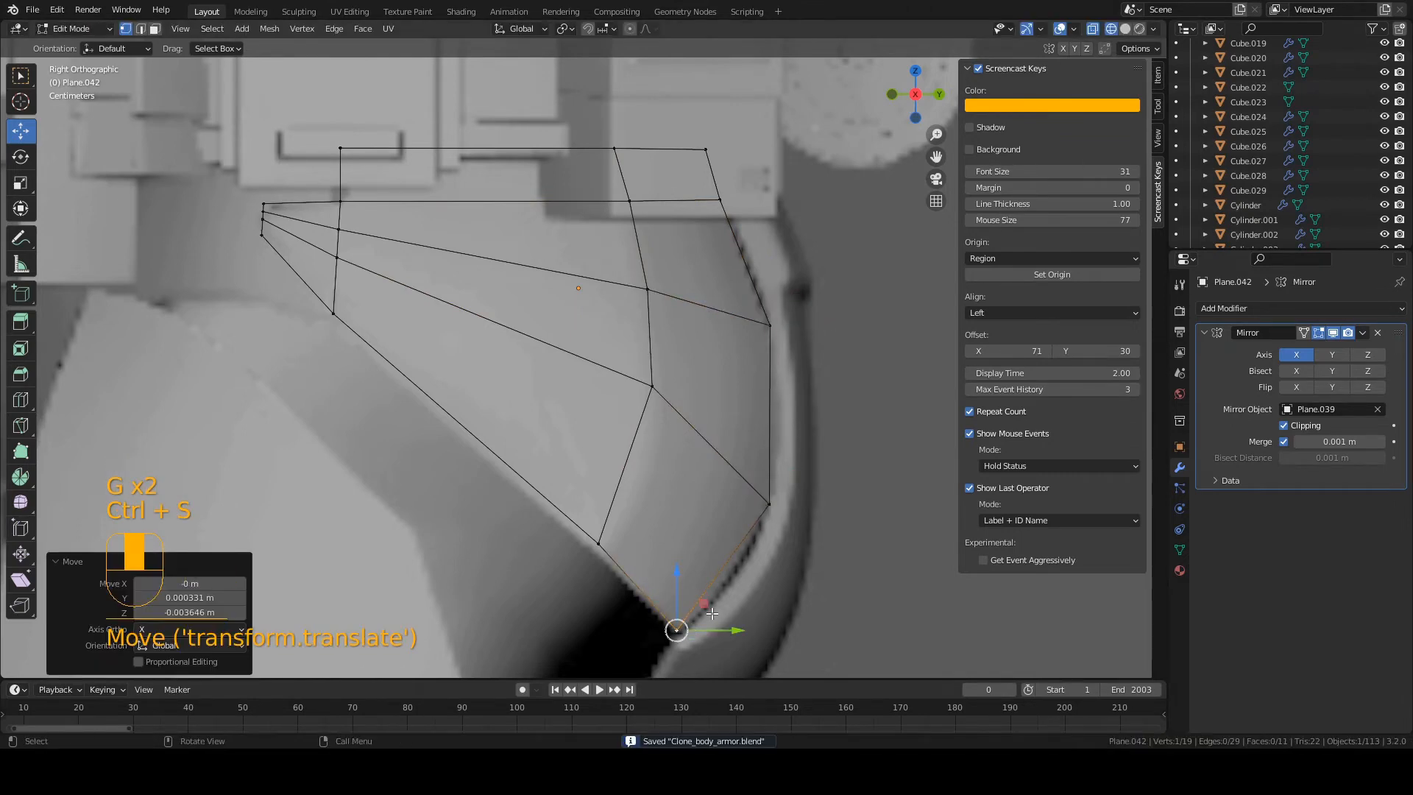
Step: In the back view, move the loop cut's crease vertex about 0.002 m inward along X and the crease's top vertex slightly outward
key("KP_1")
key("KP_9")
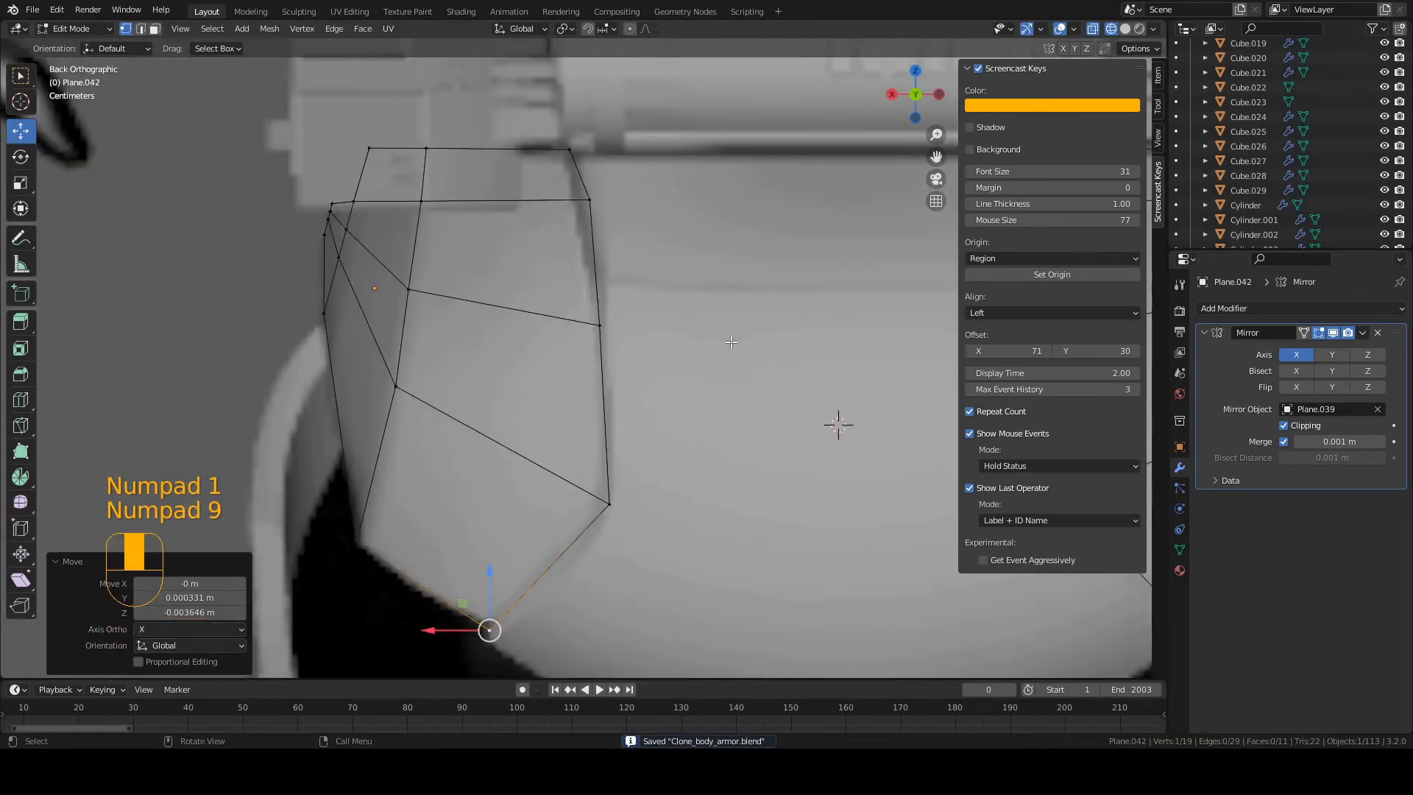
left_click(404, 291)
key("g")
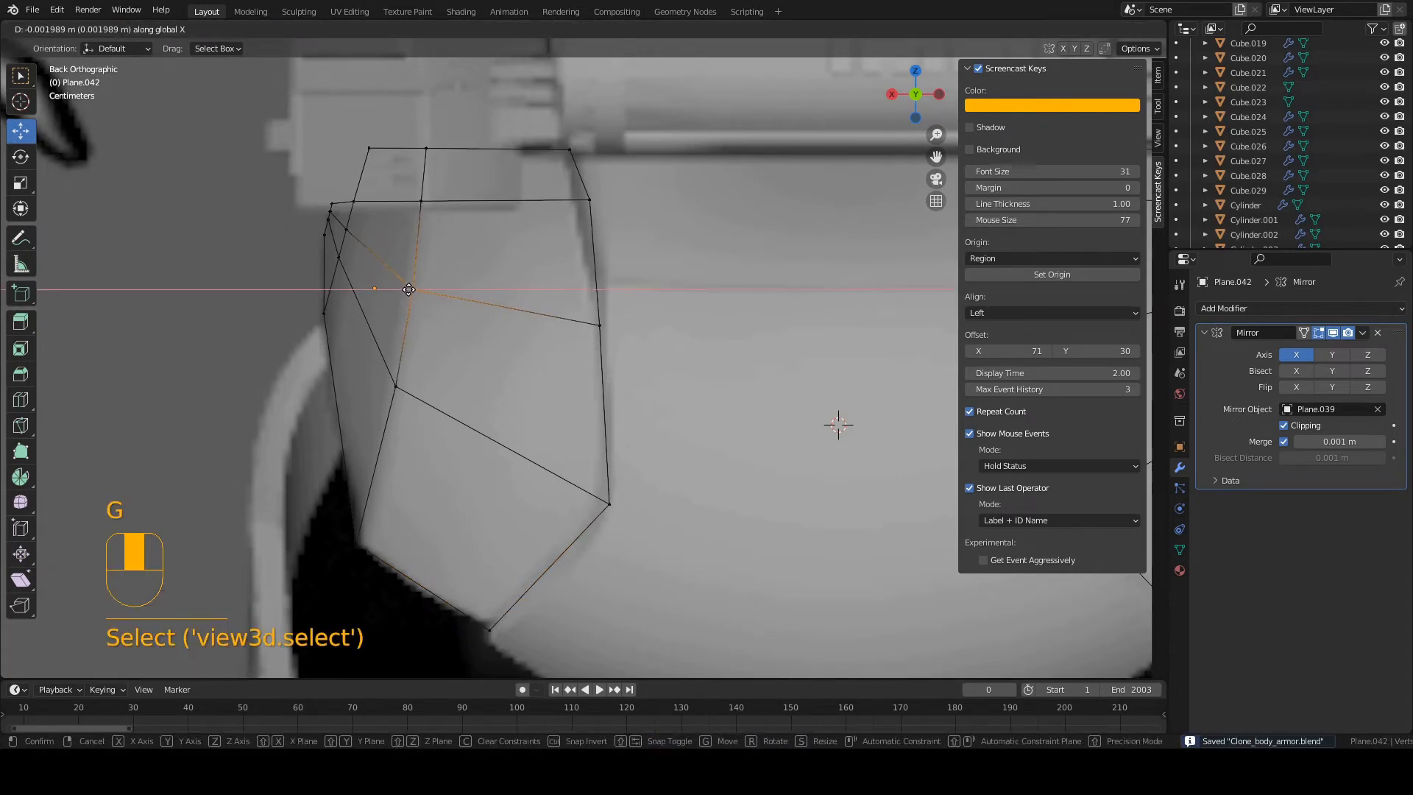
left_click(409, 289)
left_click(426, 148)
key("g")
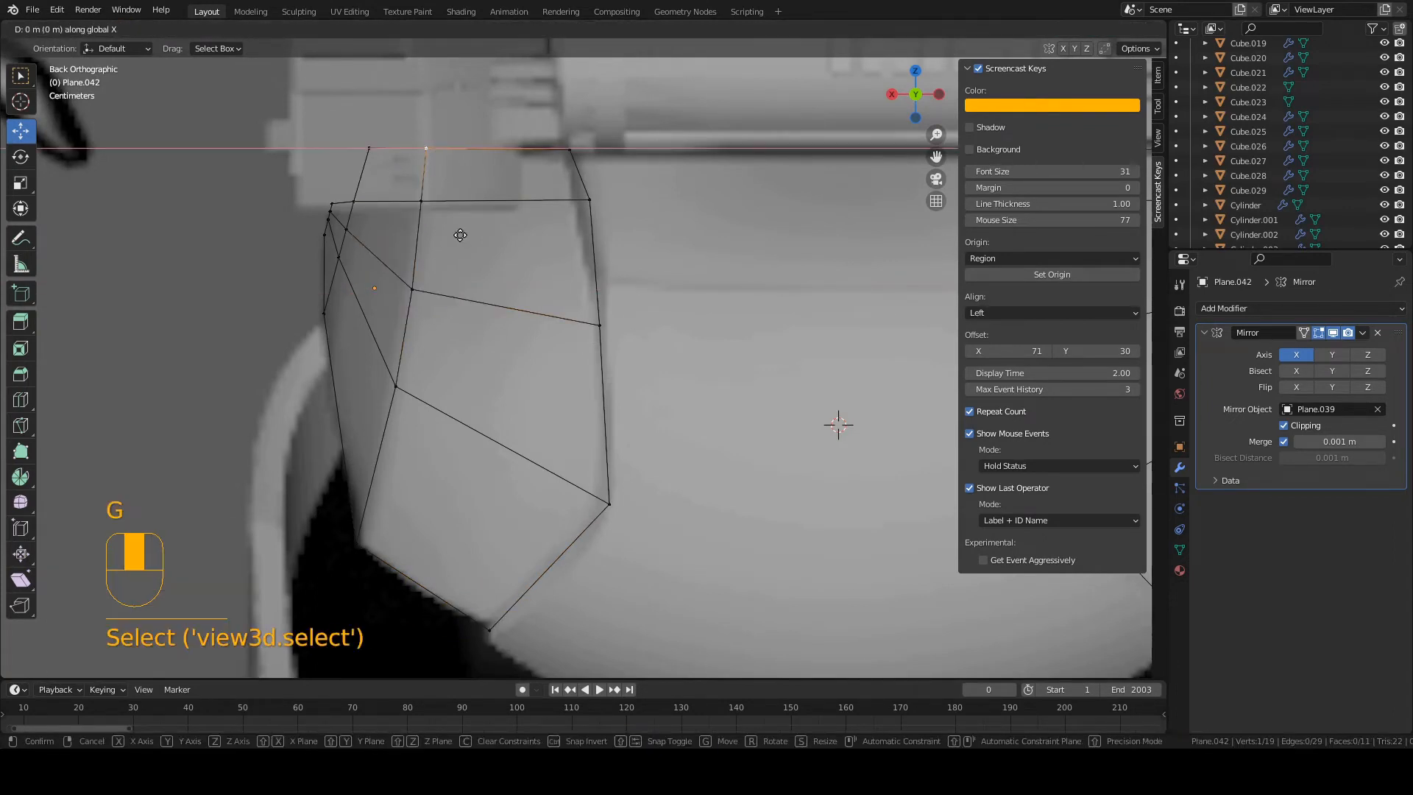
left_click(459, 233)
Step: Move the top inner corner vertex about 0.0027 m inward along negative X and leave Edit Mode
left_click(570, 149)
key("g")
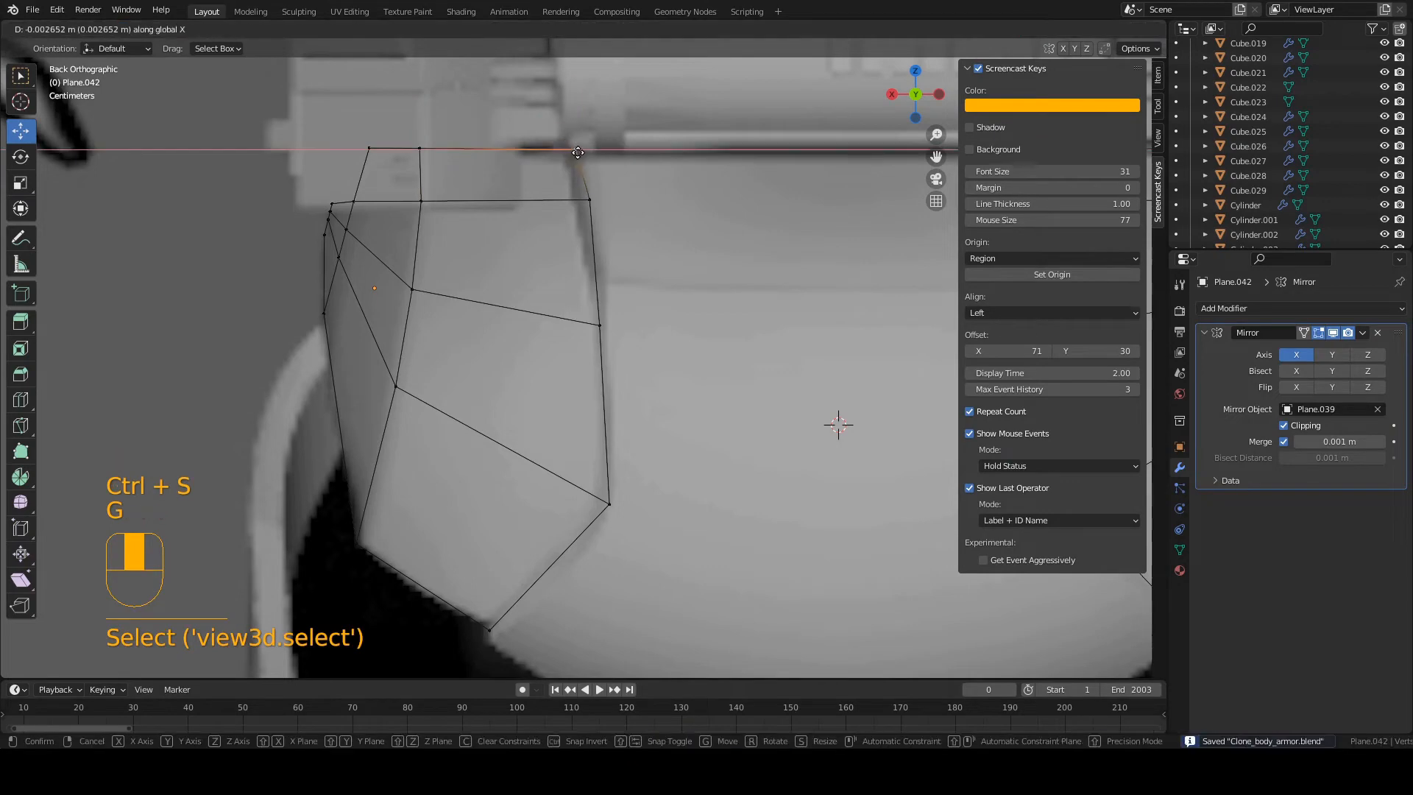
left_click(560, 353)
key("Tab")
scroll(527, 520, "down", 3)
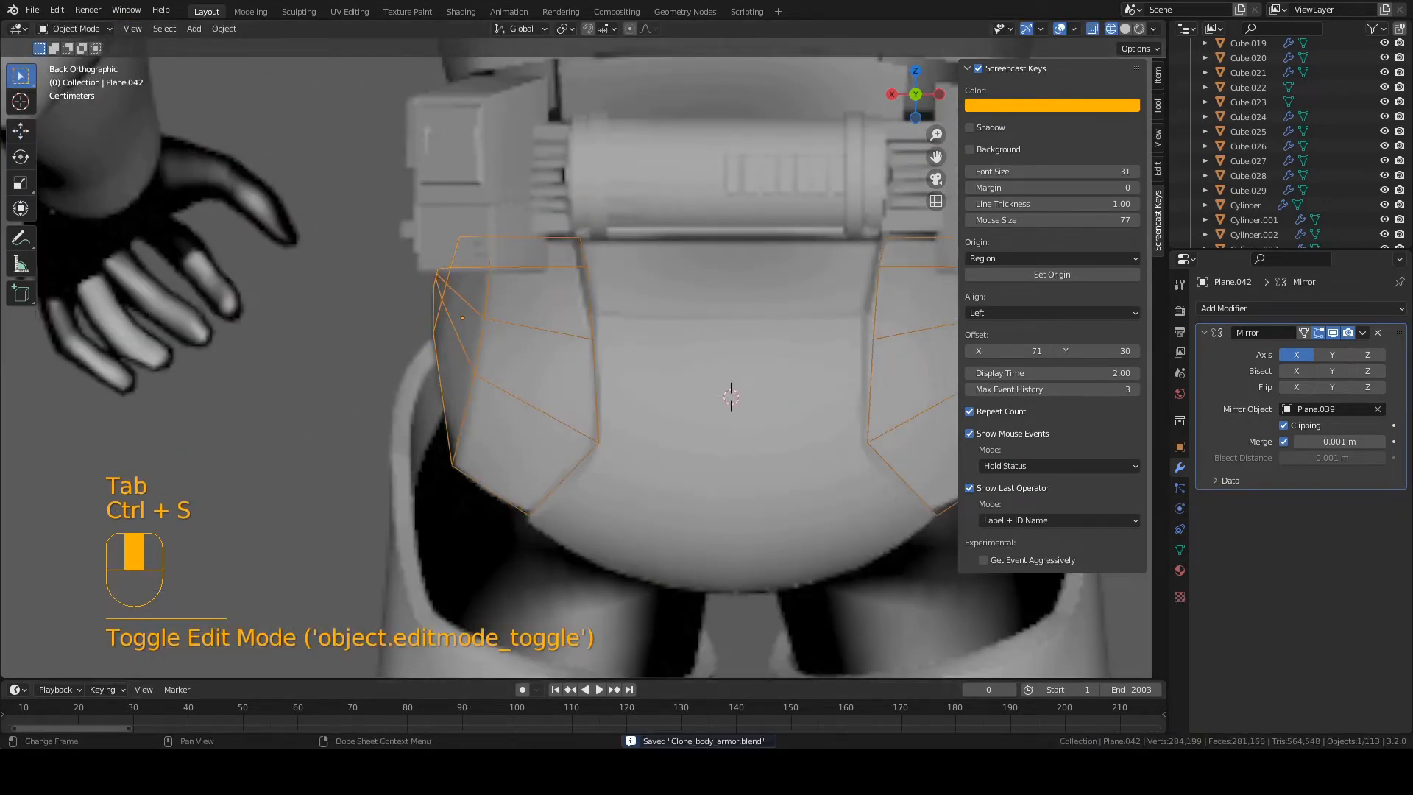
Step: Save the file and reveal all hidden objects
mouse_move(527, 520)
middle_mouse_down()
mouse_move(527, 540)
mouse_move(611, 501)
mouse_move(569, 528)
mouse_move(657, 532)
mouse_move(553, 508)
mouse_move(626, 524)
mouse_move(594, 533)
mouse_move(606, 411)
middle_mouse_up()
key("ctrl+s")
key("alt+h")
Step: Try raising the new side panel about 0.228 m along Z to compare it with the older one, and undo the move
left_click(444, 342)
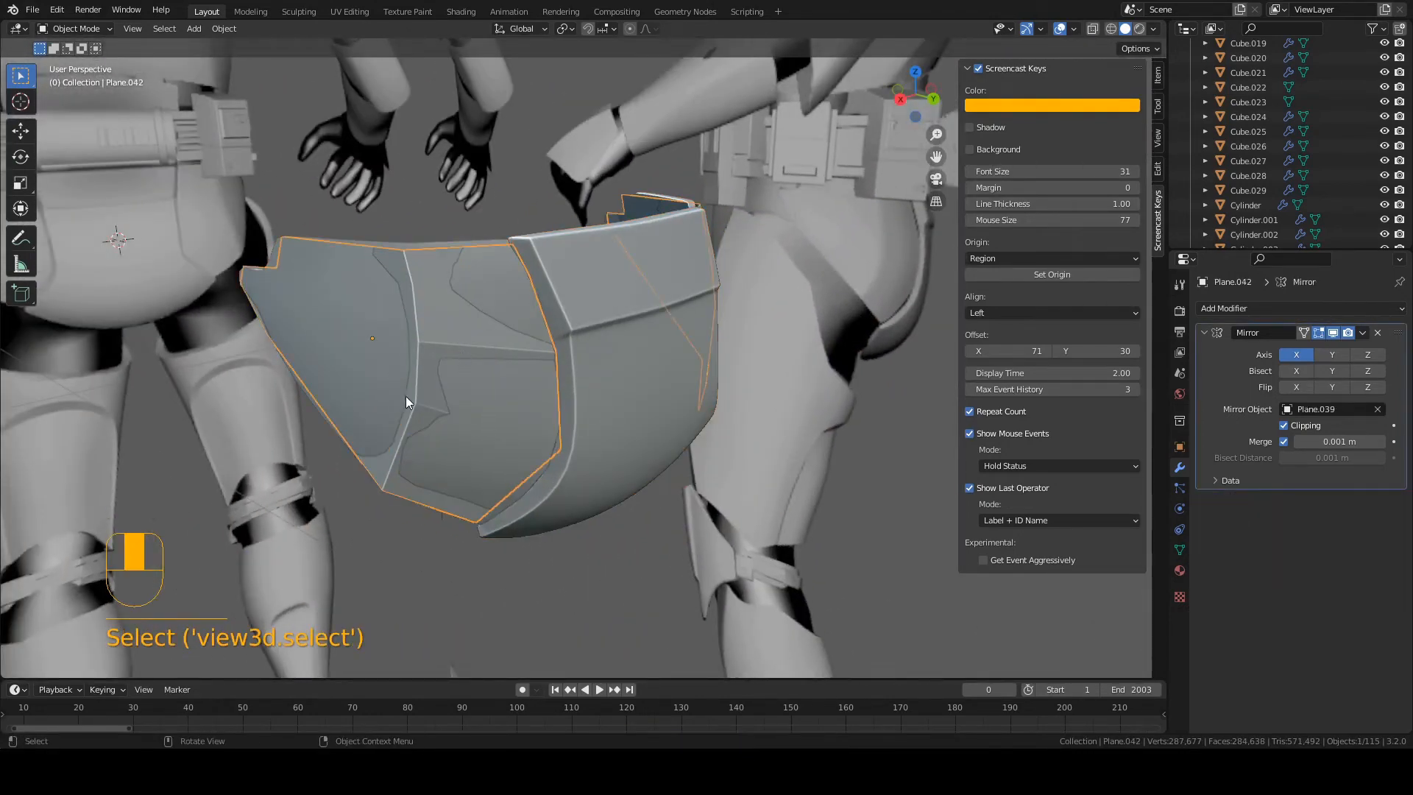
key("g")
key("z")
left_click(458, 273)
scroll(541, 306, "down", 2)
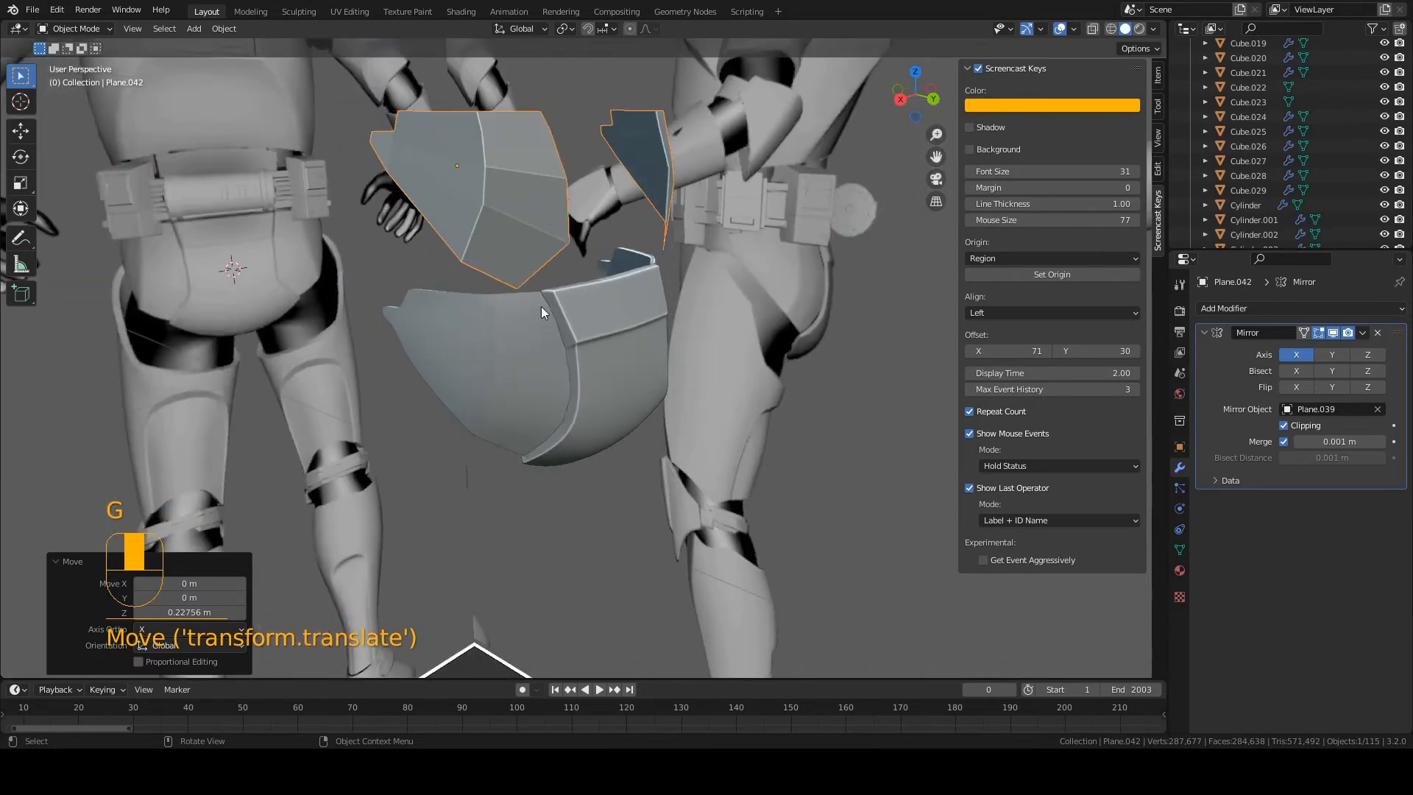
key("ctrl+z")
Step: Hide the older smoothed side panel that overlaps the new one, and save the file
left_click(457, 329)
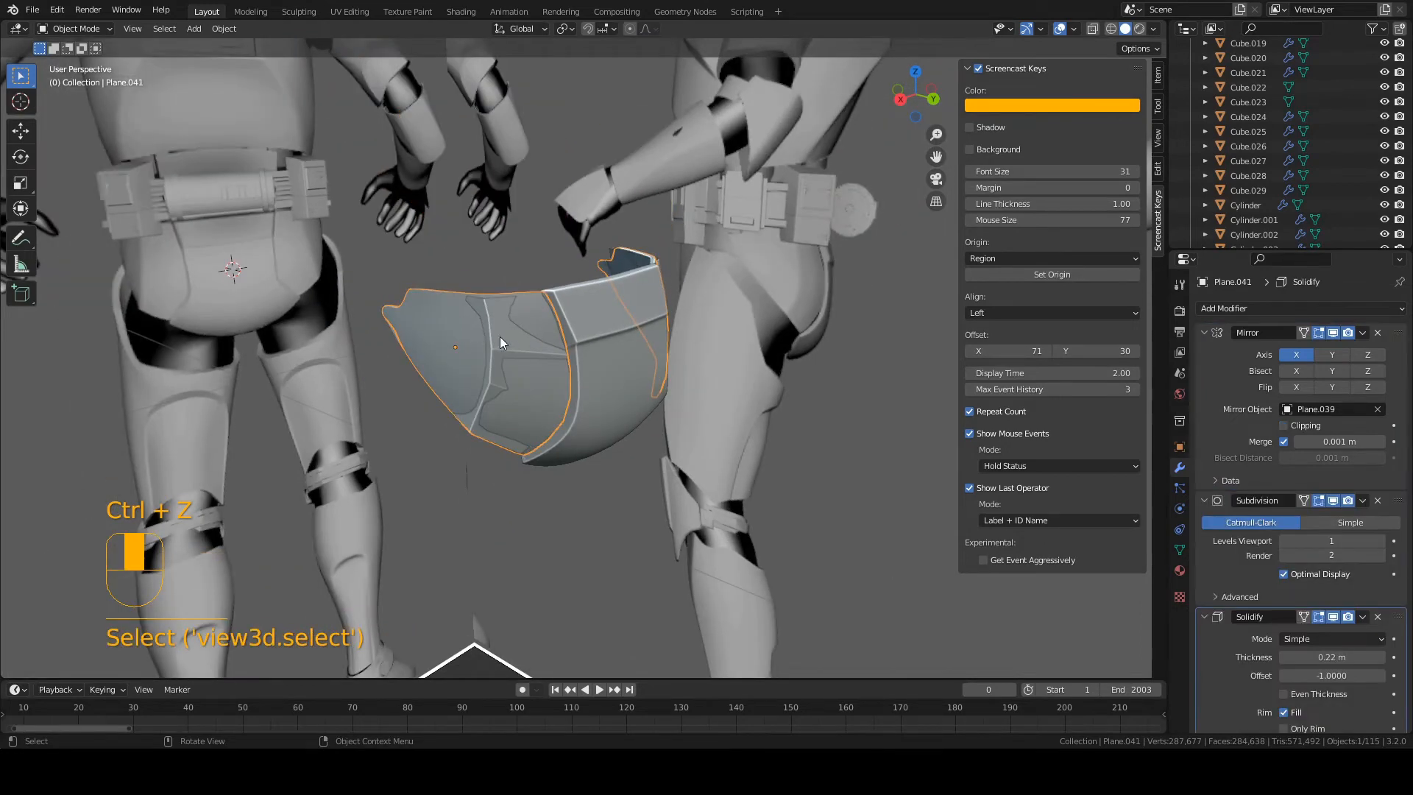
key("h")
left_click(589, 343)
middle_click_drag(589, 343, 555, 469)
key("ctrl+s")
Step: Select the new side panel, save the file and enter Edit Mode to work on its gap to the back plate
left_click(542, 363)
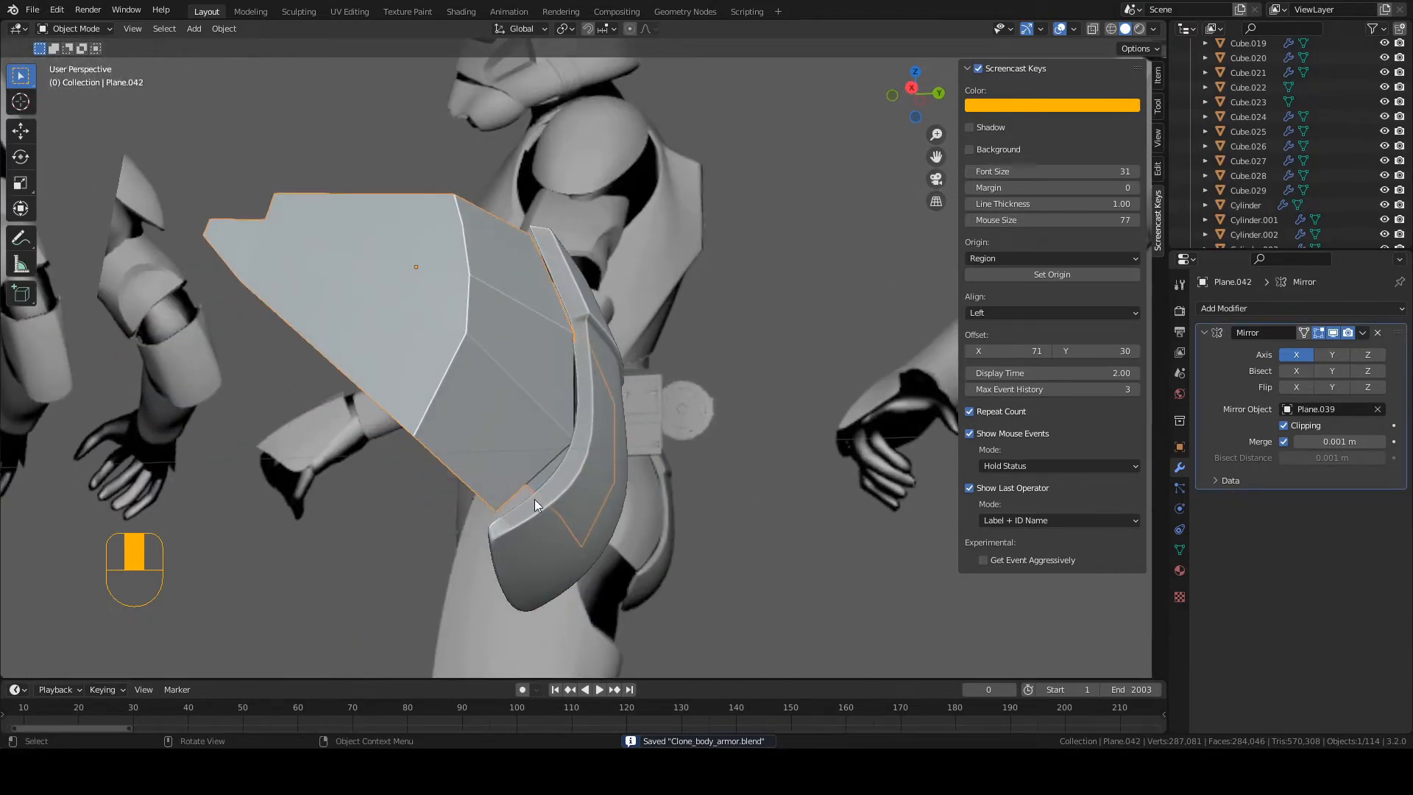
middle_click_drag(574, 373, 579, 306)
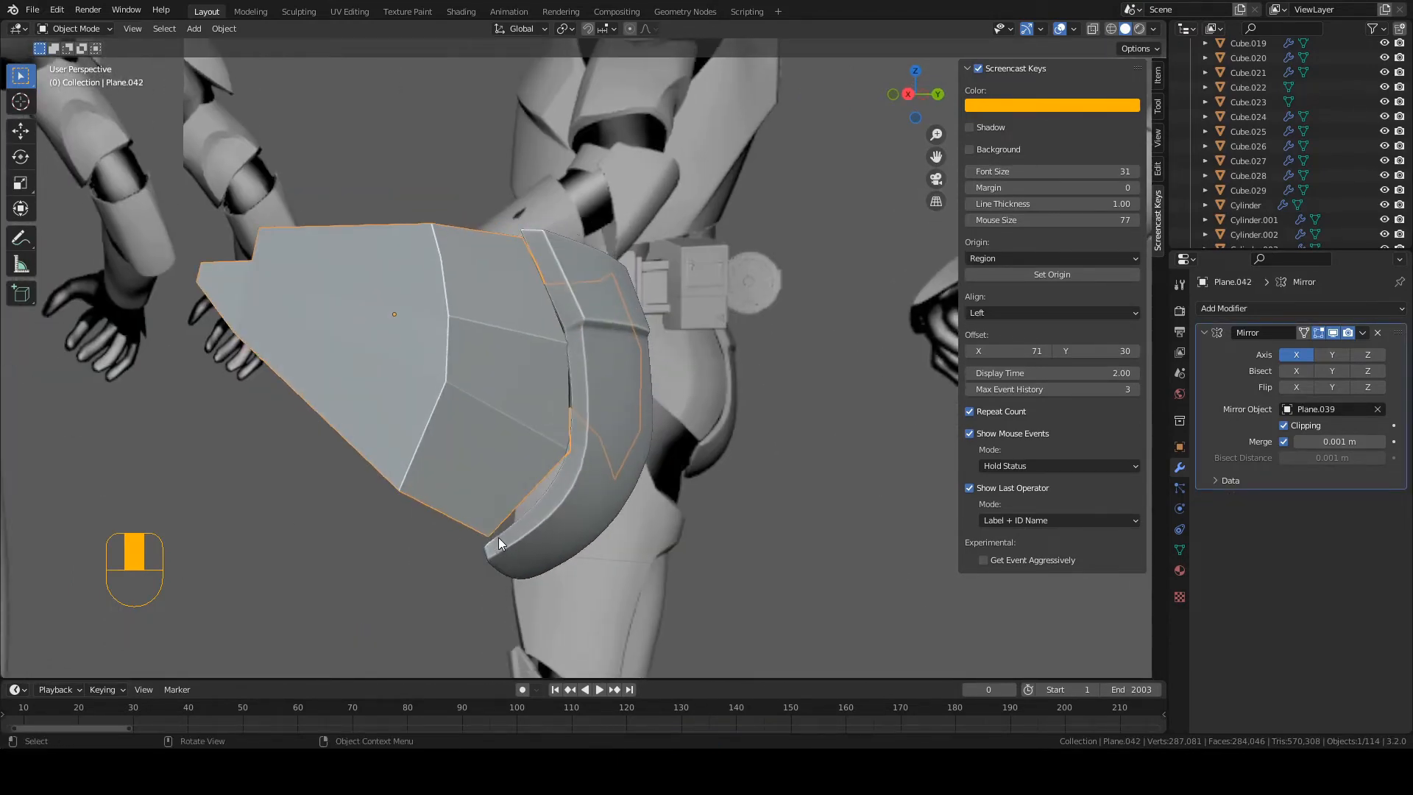
left_click(500, 482)
left_click(501, 482)
middle_click_drag(502, 480, 548, 362, "shift")
key("ctrl+s")
scroll(548, 363, "up", 2)
left_click(77, 29)
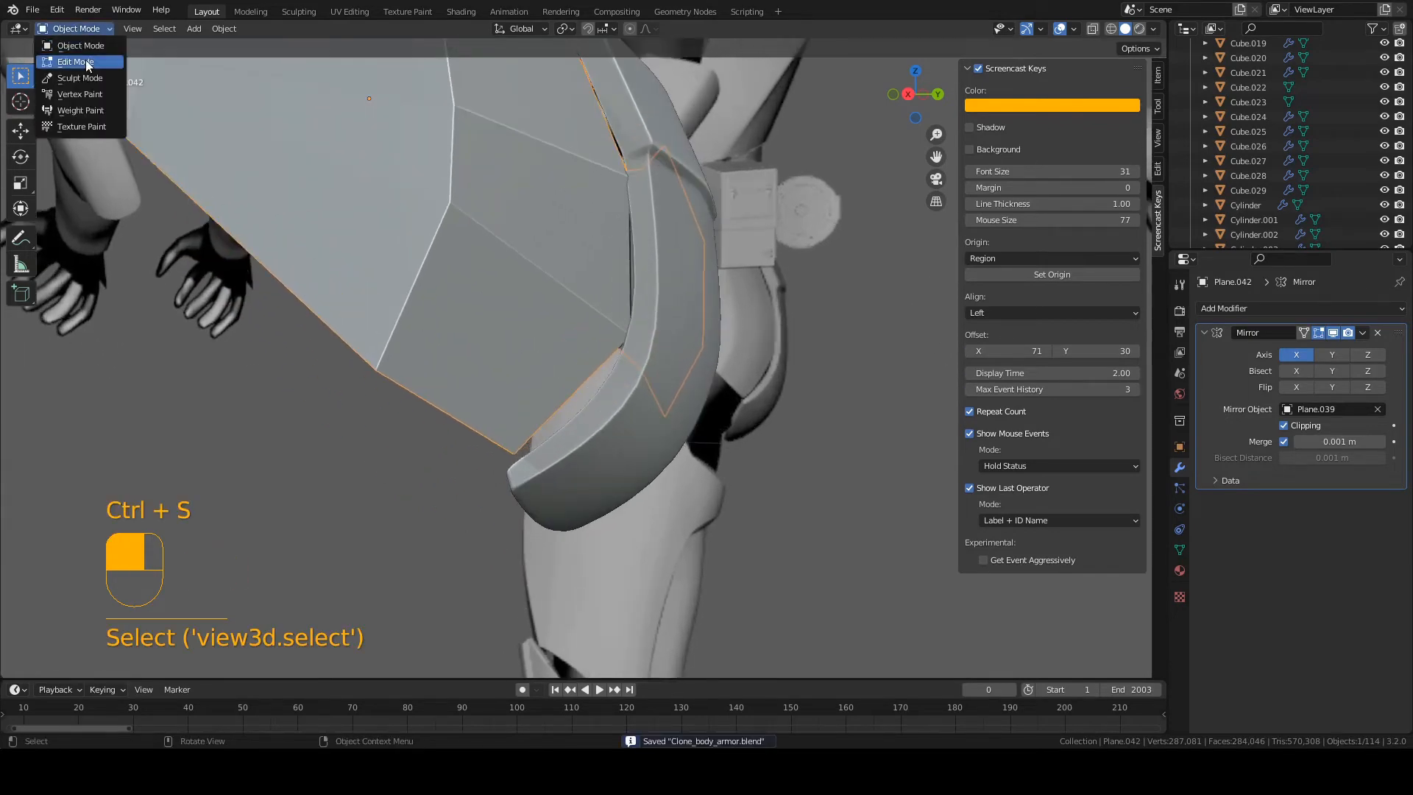
left_click(86, 66)
Step: Move the side panel's bottom corner vertex along X and adjust it to meet the back plate's lower end
scroll(471, 460, "up", 1)
key("1")
left_click(485, 471)
middle_click_drag(486, 471, 640, 324)
key("g")
key("x")
left_click(634, 461)
key("g")
left_click(654, 437)
Step: Move the loop cut's back vertex along Y and X toward the back plate's rim, and save the file
left_click(654, 340)
key("g")
key("y")
left_click(673, 353)
key("g")
key("x")
left_click(839, 369)
key("ctrl+s")
Step: Nudge the back-border vertex at the loop cut about 0.0002 m along Y, and save the file
left_click(544, 335)
key("g")
key("y")
left_click(602, 342)
key("ctrl+s")
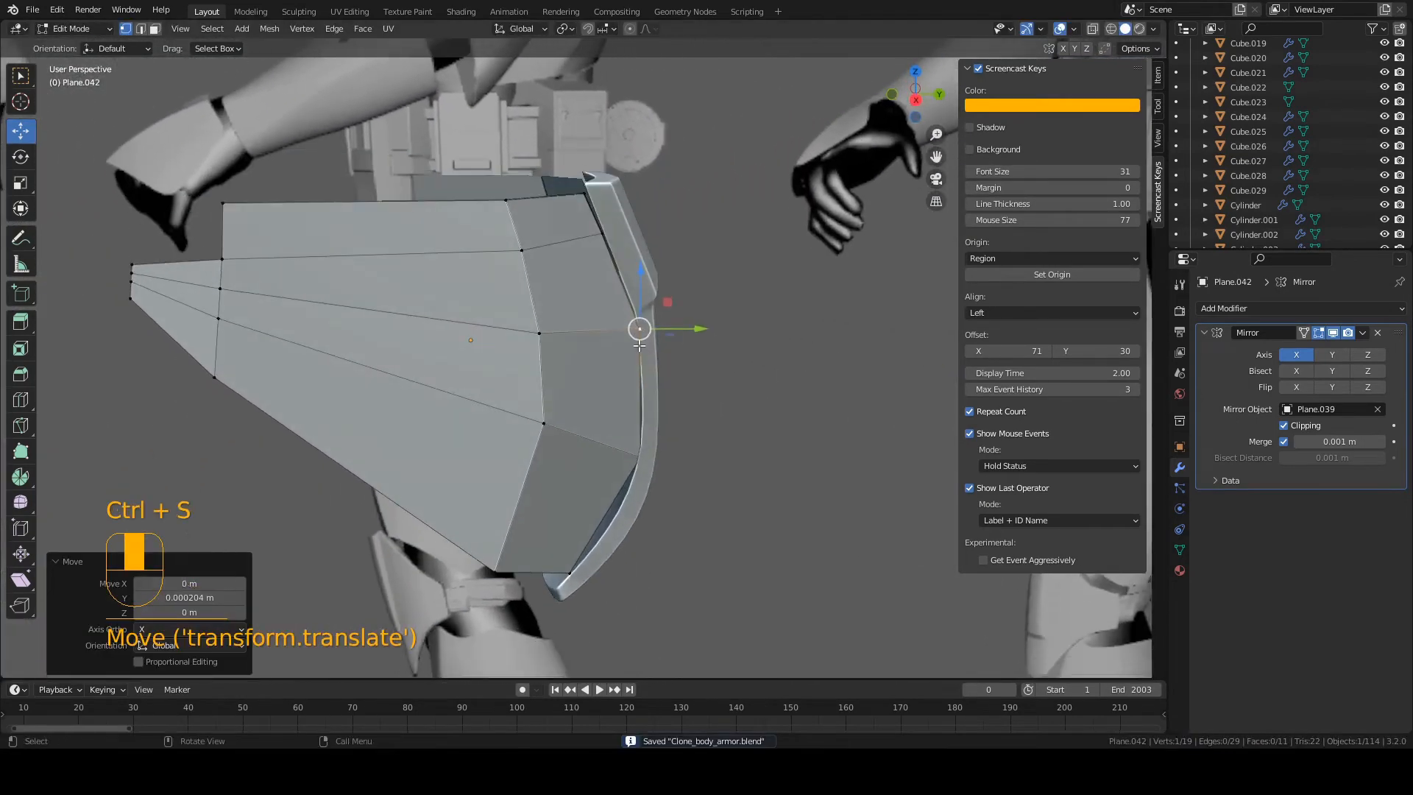
Step: Move the uppermost back-border edge along Y and about 0.0018 m along X to fit the back plate, and save the file
key("2")
left_click(590, 218)
key("g")
middle_click_drag(589, 218, 652, 371)
key("y")
left_click(587, 276)
key("g")
key("x")
left_click(722, 315)
key("ctrl+s")
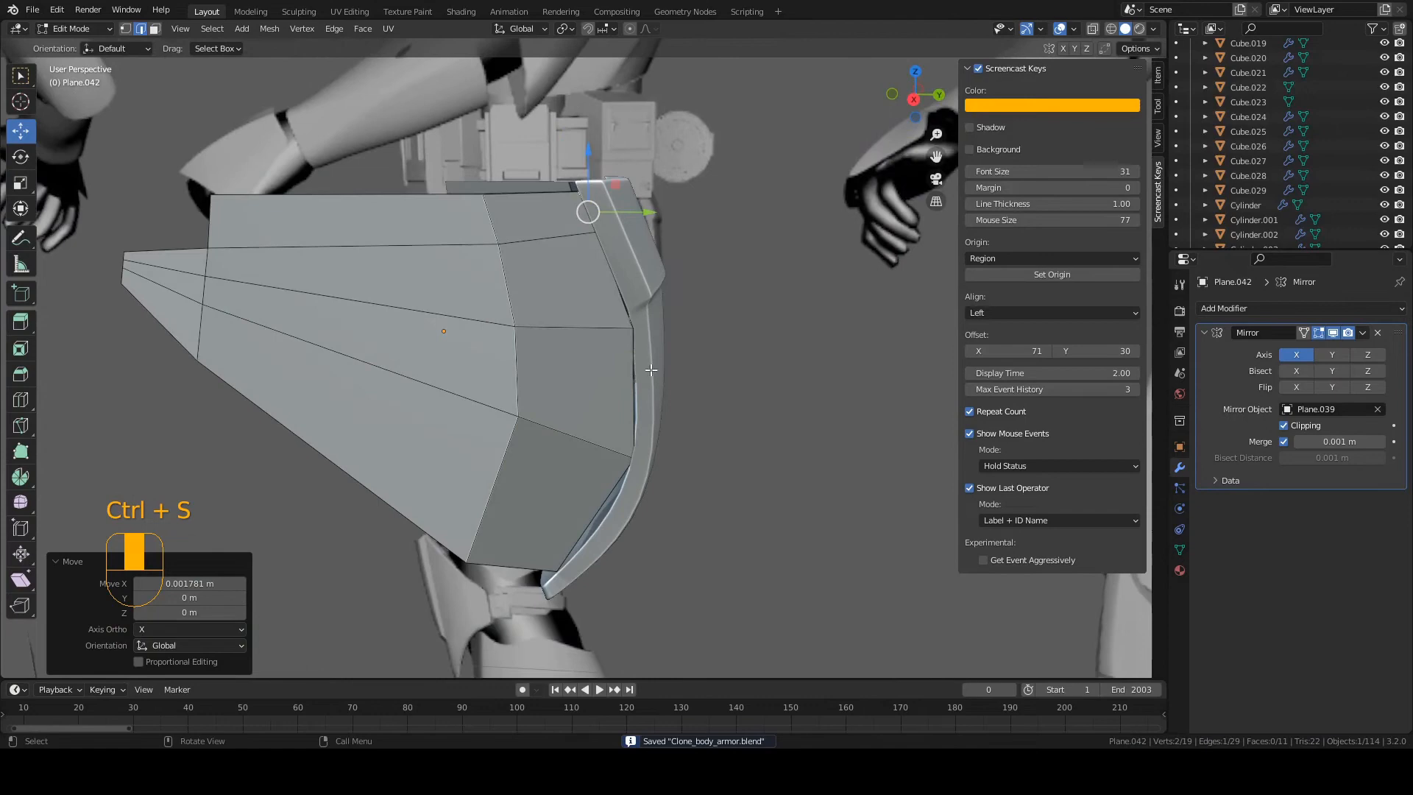
Step: Move the lower part of the back border toward the back plate's rim, leave Edit Mode and save the file
left_click(630, 446)
middle_click_drag(616, 460, 635, 430)
key("g")
middle_click_drag(578, 539, 113, 137)
left_click(554, 550)
key("ctrl+s")
key("Tab")
key("ctrl+s")
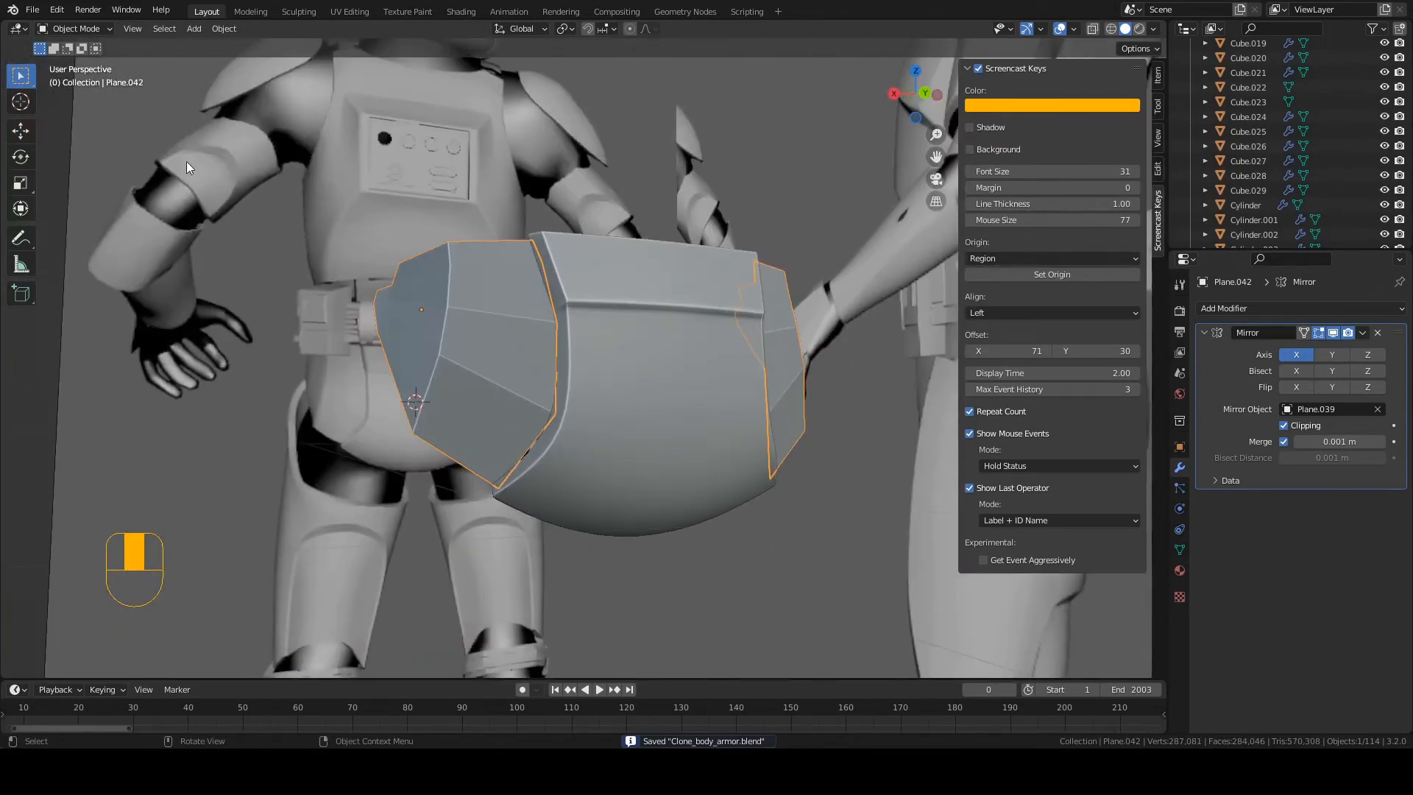
Step: Add a Subdivision Surface modifier to the side panel and set its viewport level to 2
middle_click_drag(535, 378, 392, 296)
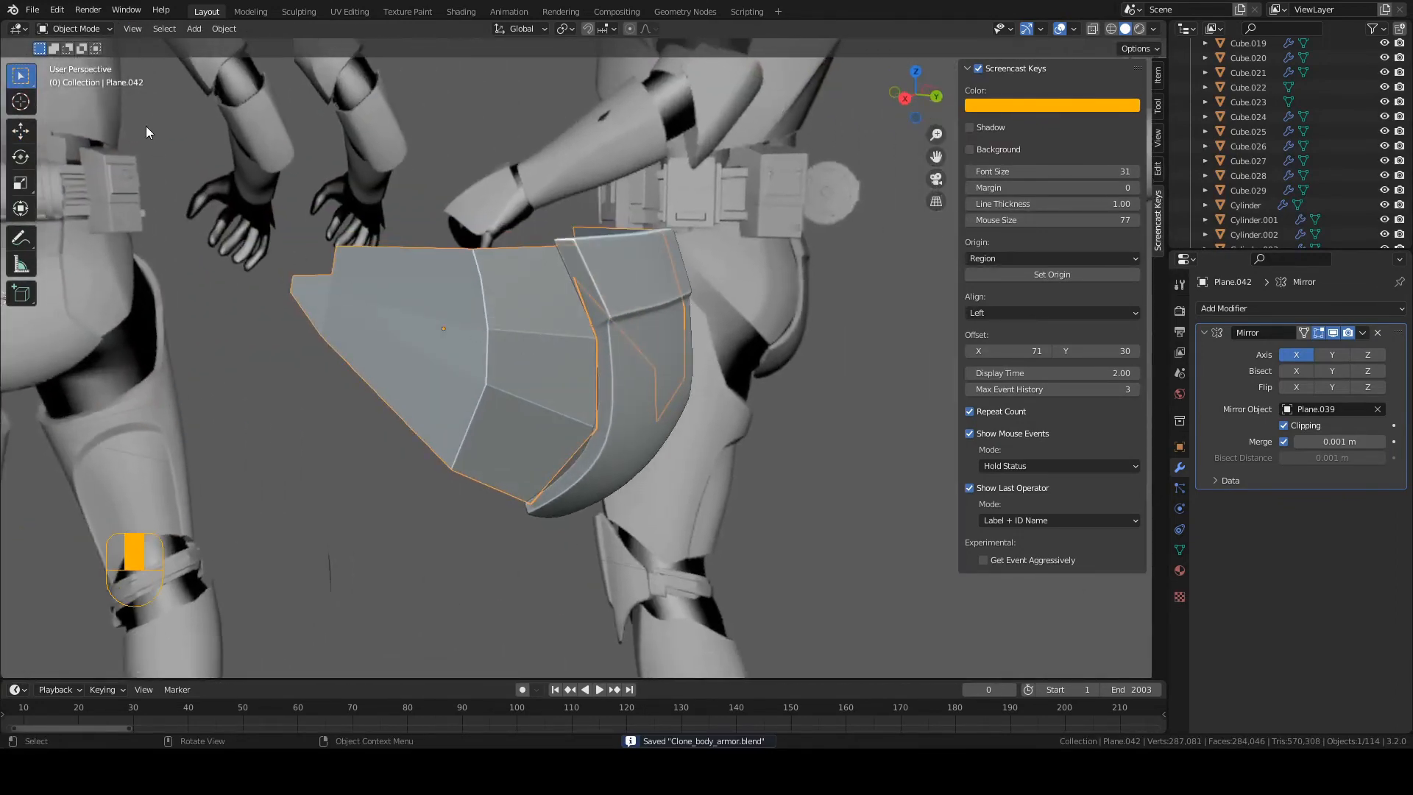
left_click(94, 32)
left_click(92, 45)
middle_click_drag(552, 379, 519, 400)
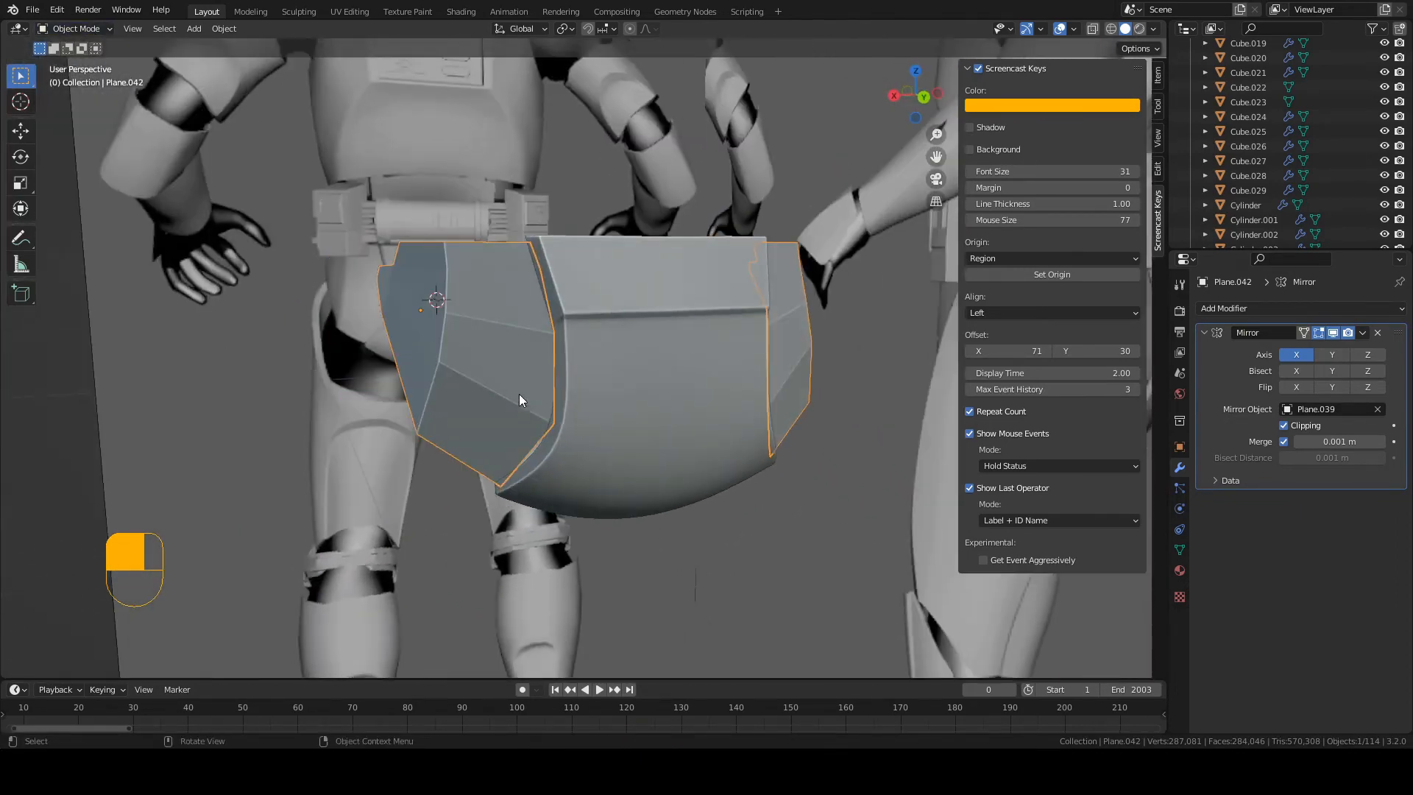
left_click(1227, 309)
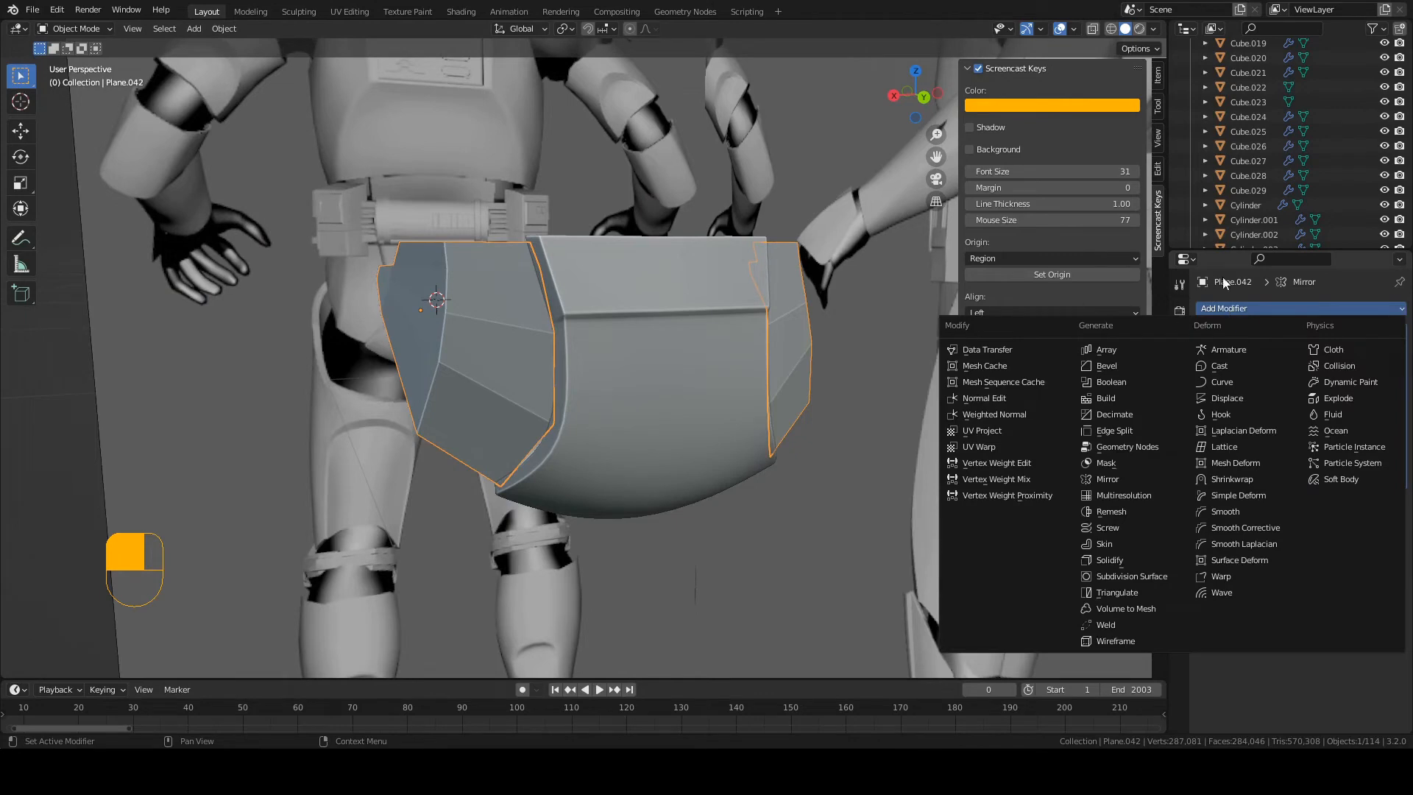
left_click(1140, 579)
middle_click_drag(736, 458, 1225, 477)
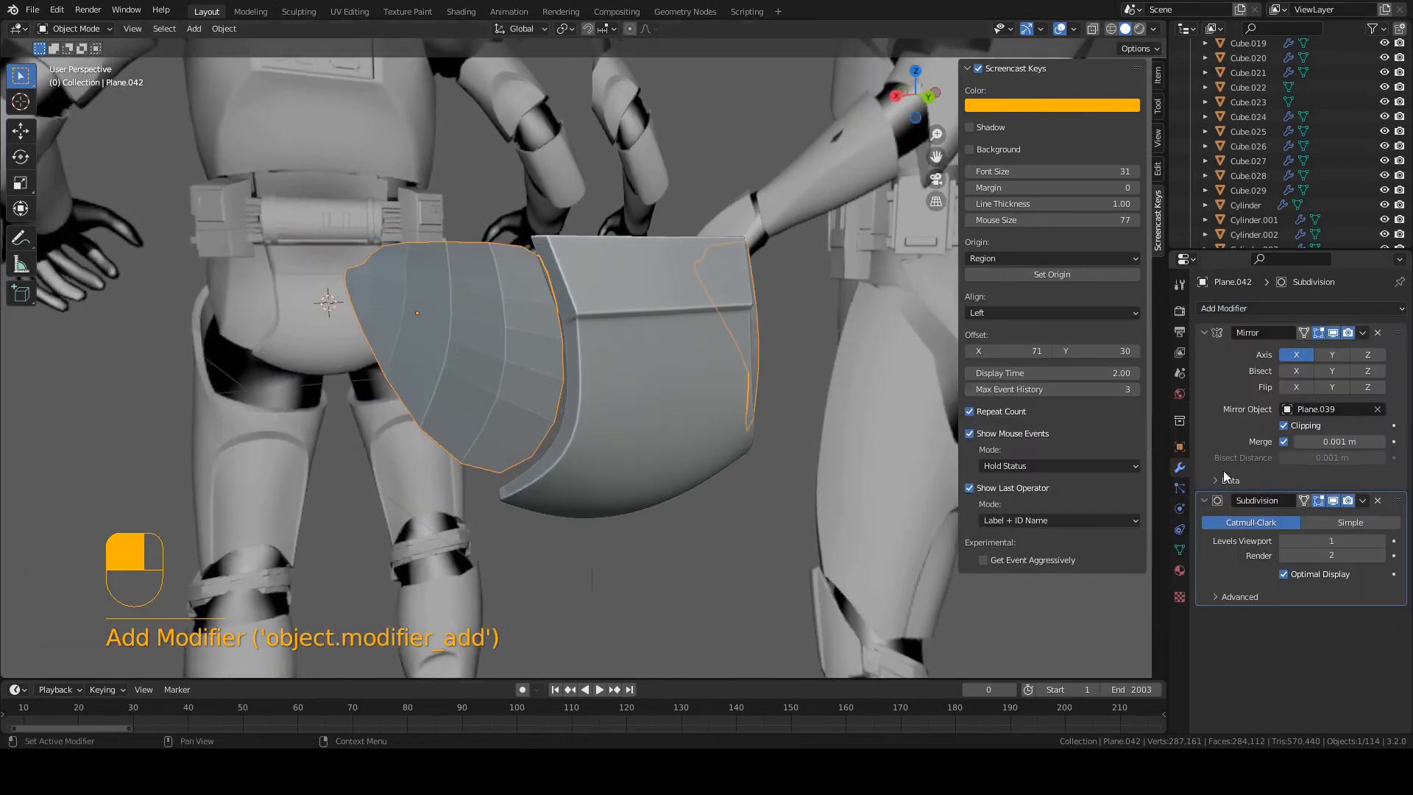
left_click(1382, 542)
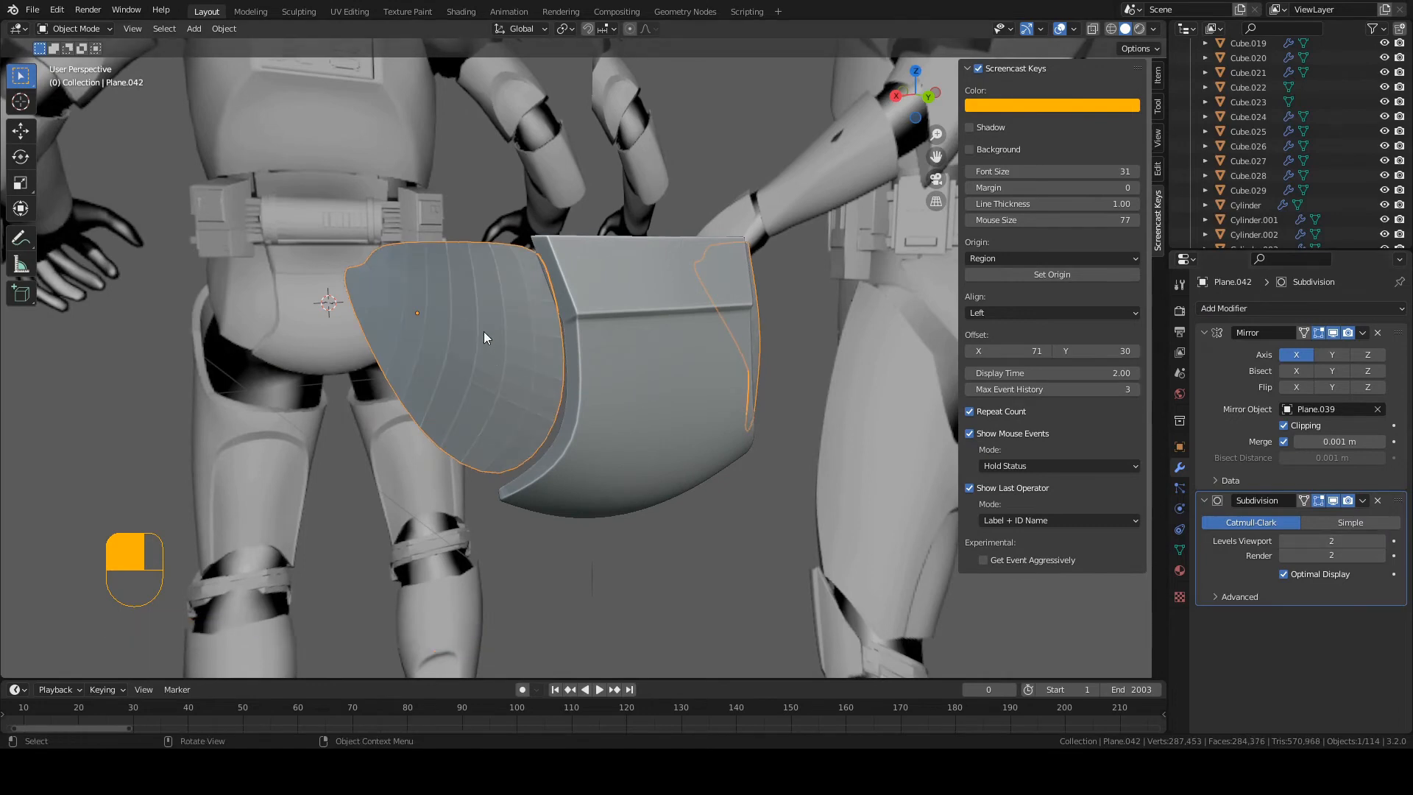
Step: Add a loop cut to the side panel between its middle loop and back border, slid toward the back border
middle_click_drag(483, 331, 486, 272)
scroll(588, 406, "down", 1)
key("Tab")
scroll(545, 434, "up", 2)
key("ctrl+s")
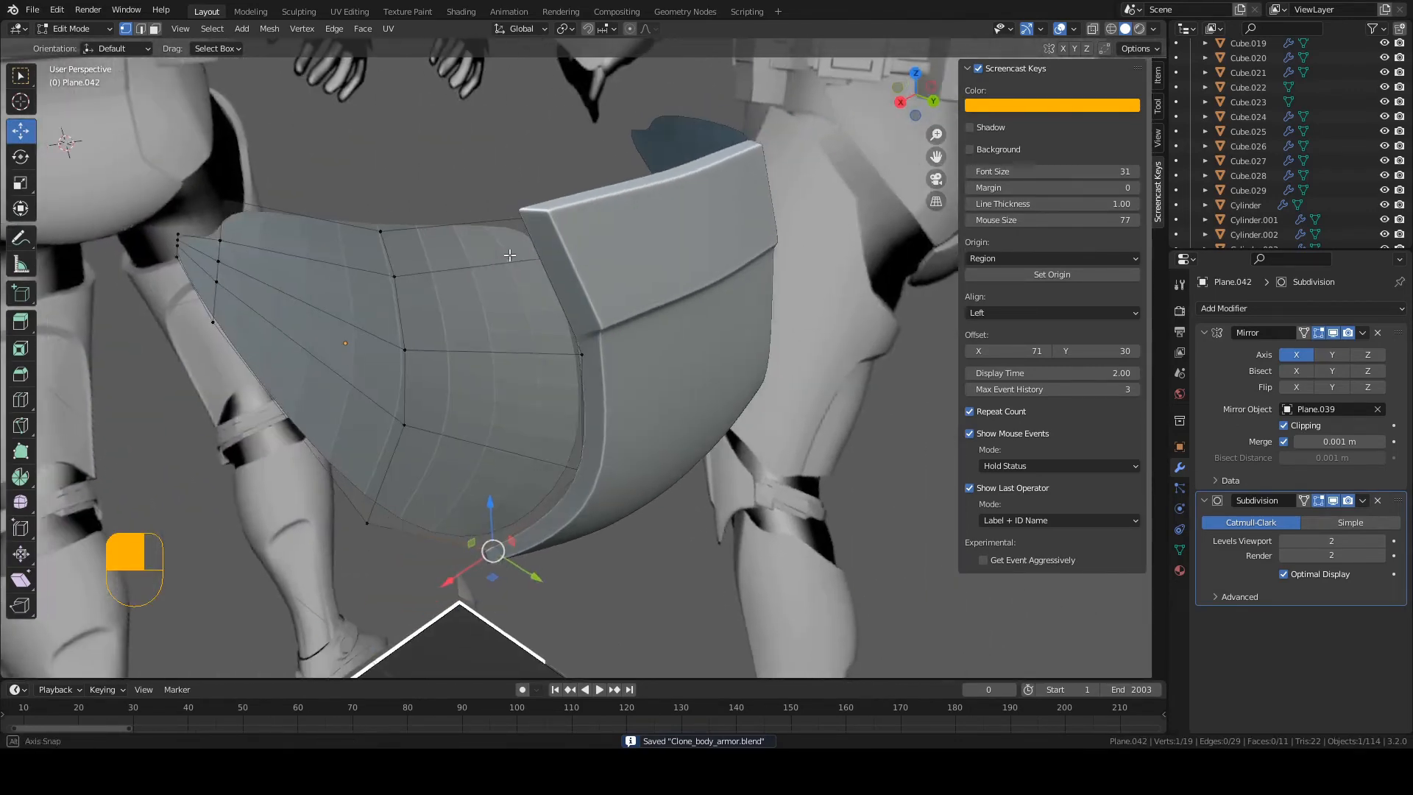
key("ctrl+r")
left_click(492, 263)
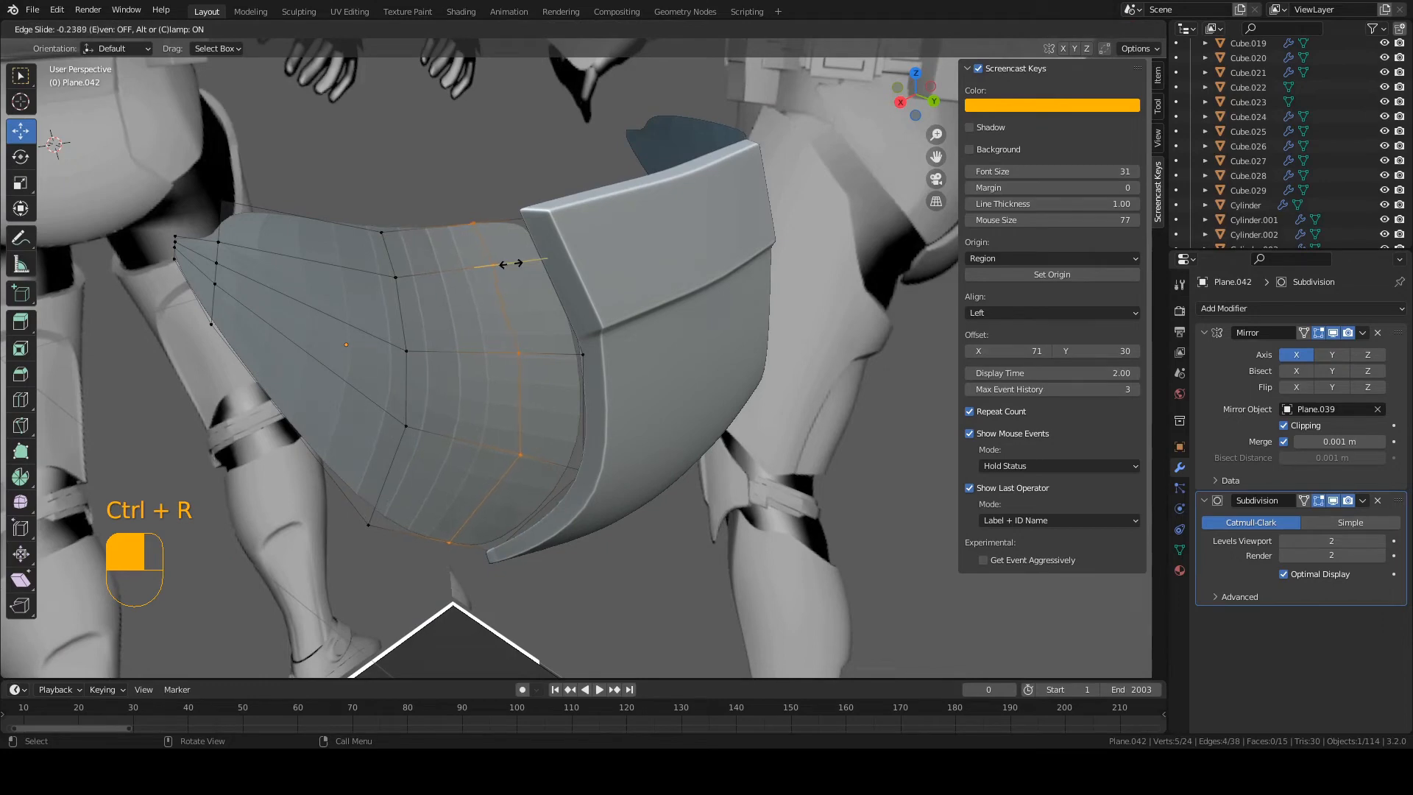
left_click(563, 280)
Step: Move the lower back-border edge toward the back plate's rim, then adjust it along Y
middle_click_drag(563, 279, 550, 365)
key("2")
left_click(615, 448)
key("g")
left_click(684, 416)
left_click(620, 461)
key("g")
key("y")
left_click(571, 446)
key("Tab")
key("Tab")
Step: Reposition the middle edge of the back border so it follows the back plate's rim
key("2")
left_click(626, 335)
key("g")
left_click(643, 344)
key("g")
left_click(638, 327)
key("g")
left_click(536, 335)
Step: Shift the lower edge near the back border to fit the plate, leave Edit Mode and save the file
left_click(550, 434)
key("g")
mouse_move(549, 434)
middle_mouse_down()
mouse_move(519, 425)
mouse_move(560, 410)
middle_mouse_up()
left_click(528, 421)
key("Tab")
middle_click_drag(560, 409, 579, 382)
key("ctrl+s")
Step: Move the top-rim edges beside the back border to meet the back plate, and save the file
key("Tab")
key("2")
left_click(561, 240)
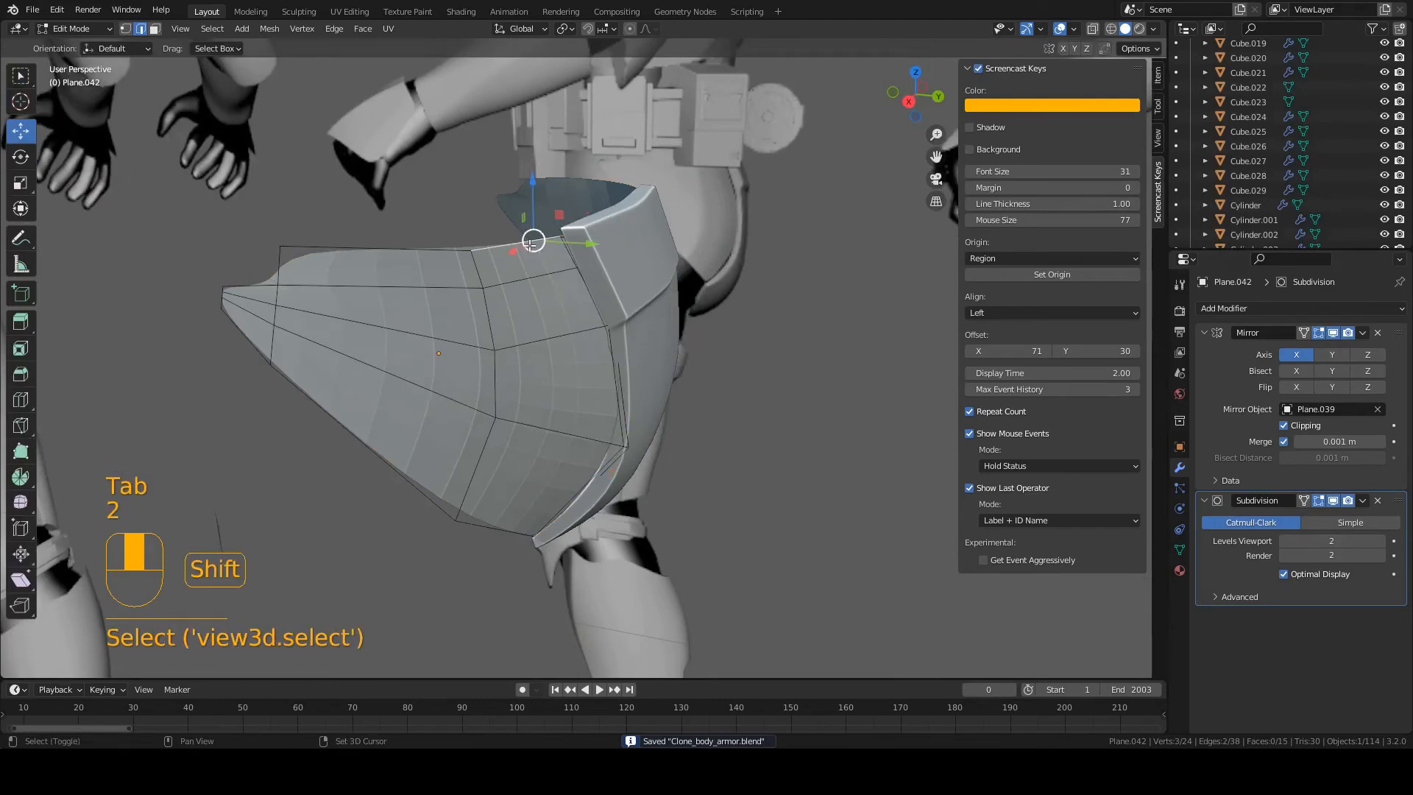
middle_click_drag(566, 254, 530, 282)
key("g")
left_click(539, 273)
middle_click_drag(628, 214, 577, 556)
key("Tab")
key("ctrl+s")
Step: Nudge the lower back-border edge closer to the back plate, leave Edit Mode and save the file
key("Tab")
left_click(629, 435)
key("g")
left_click(647, 426)
key("Tab")
key("a")
key("a")
key("ctrl+s")
Step: Move the two vertices at the panel's bottom back corner about 0.0025 m along Y, and save the file
key("Tab")
key("2")
left_click(575, 586)
key("1")
key("a")
key("a")
key("c")
left_click(573, 581)
right_click(572, 582)
key("g")
left_click(589, 515)
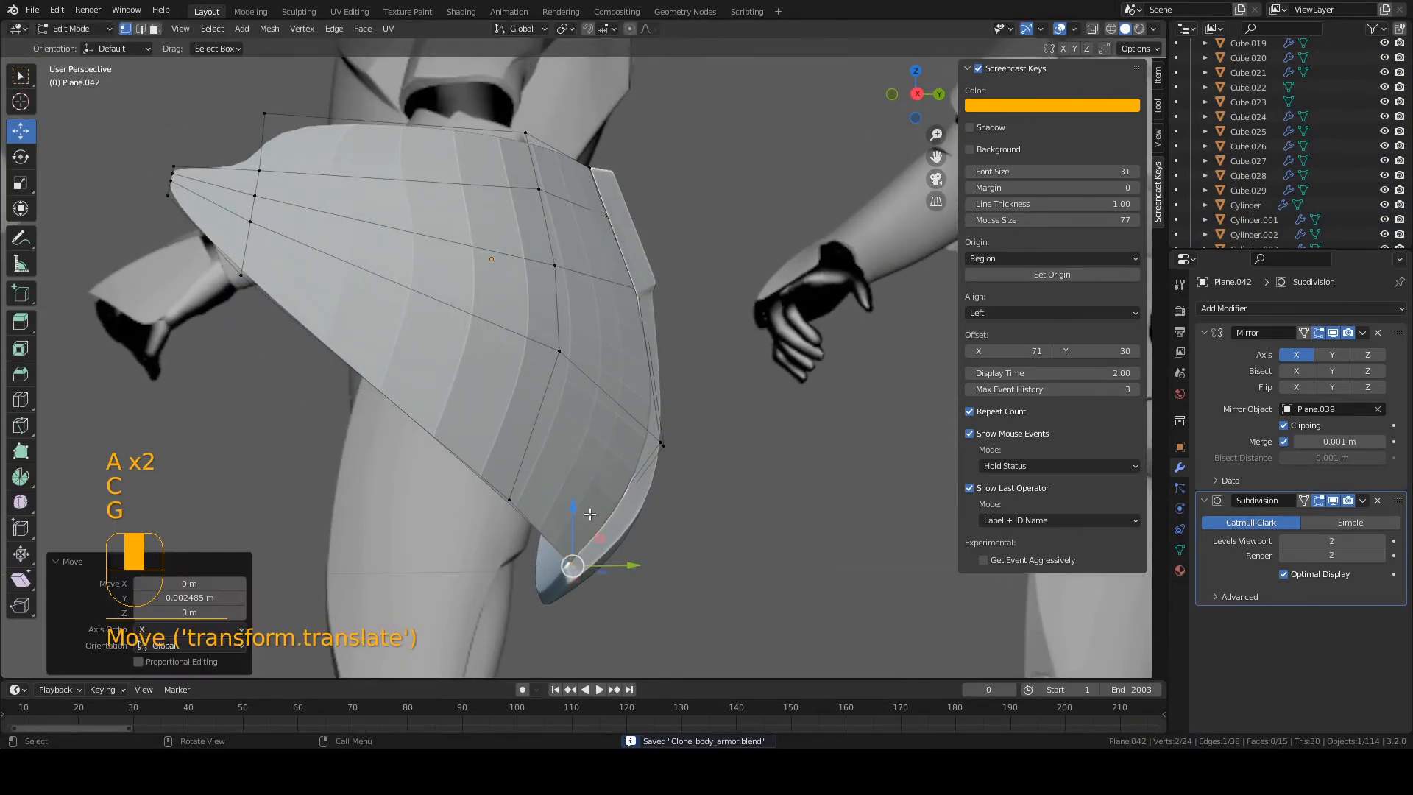
key("Tab")
key("a")
key("a")
key("ctrl+s")
Step: Refine the lower back-border edge's position against the back plate's rim from two angles, and save the file
middle_click_drag(649, 477, 589, 496)
left_click(589, 497)
key("Tab")
key("2")
left_click(608, 457)
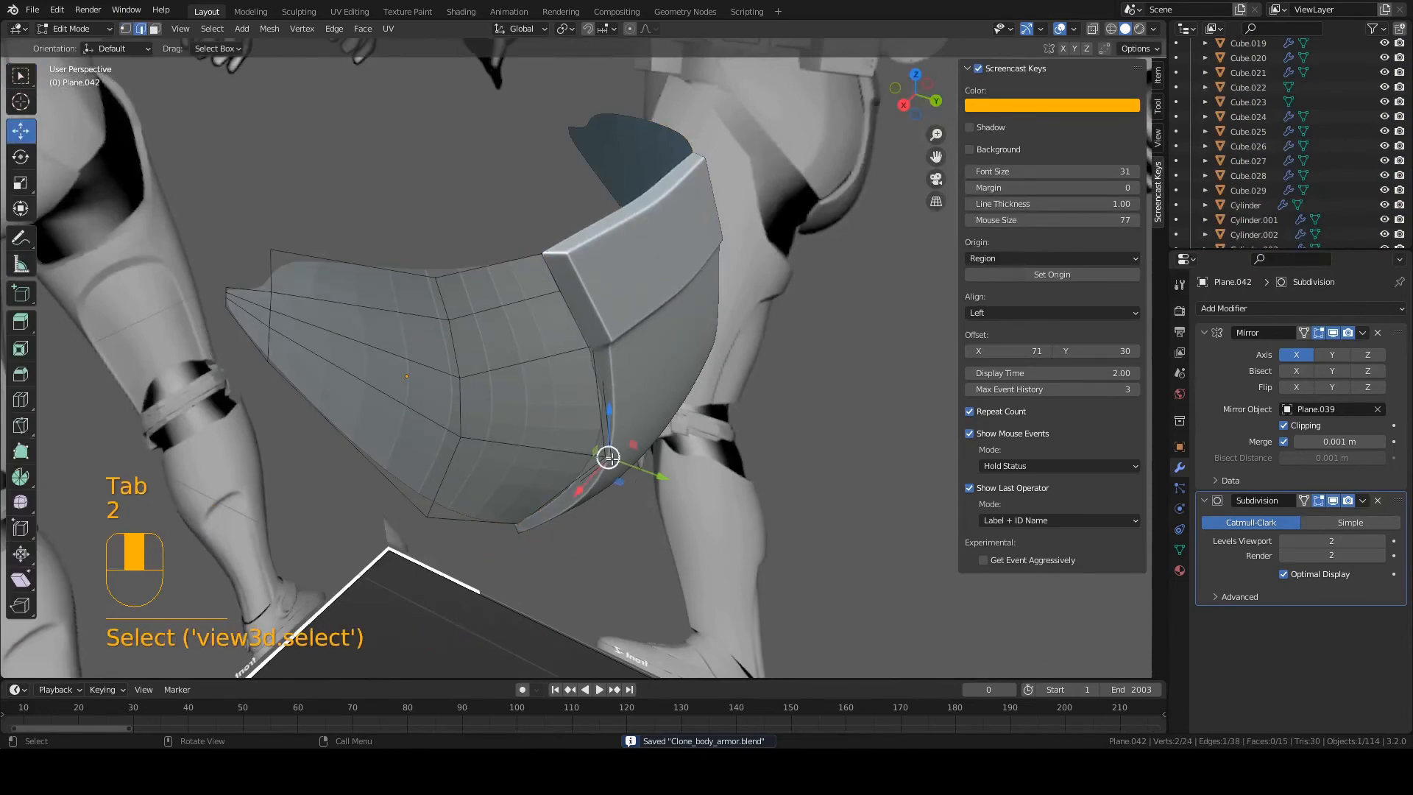
key("g")
left_click(632, 485)
key("g")
mouse_move(631, 484)
middle_mouse_down()
mouse_move(598, 483)
mouse_move(722, 522)
mouse_move(726, 483)
mouse_move(766, 464)
mouse_move(634, 501)
middle_mouse_up()
left_click(601, 484)
key("Tab")
key("a")
key("a")
key("ctrl+s")
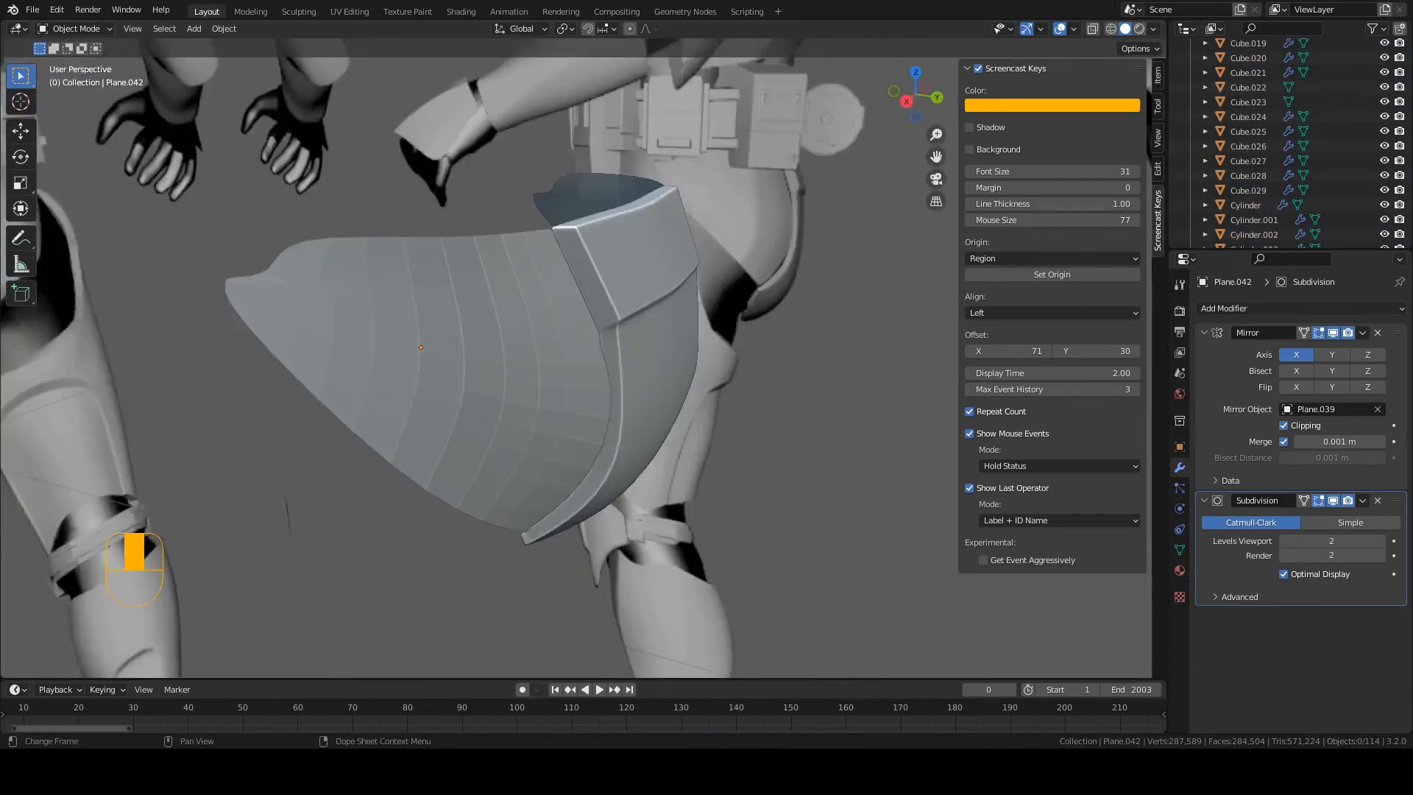
Step: Add a vertical loop cut beside the front notch with factor 0.734, and a horizontal loop cut near the panel's top edge
middle_click_drag(480, 524, 521, 374)
left_click(517, 360)
left_click(77, 28)
left_click(100, 63)
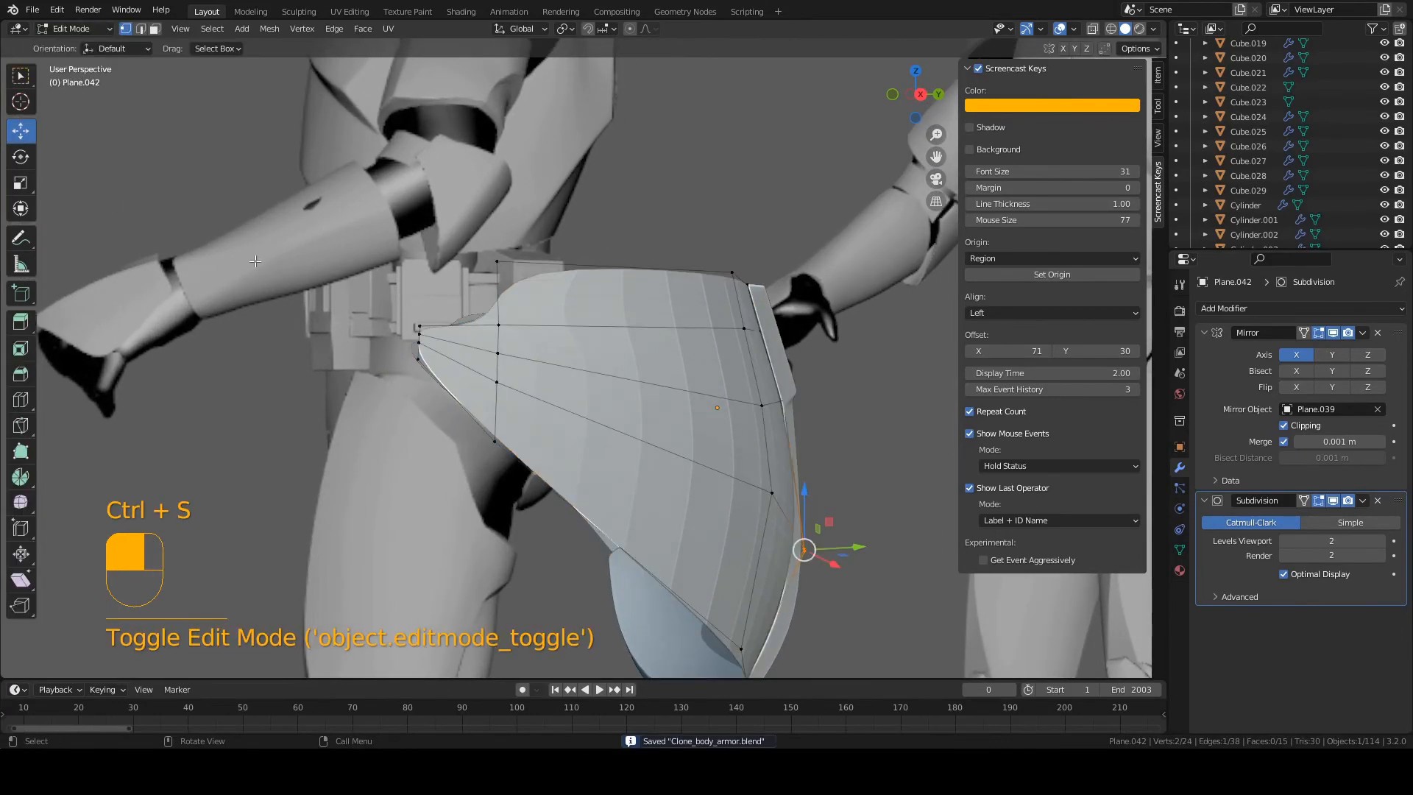
middle_click_drag(256, 260, 482, 352)
left_click(521, 370)
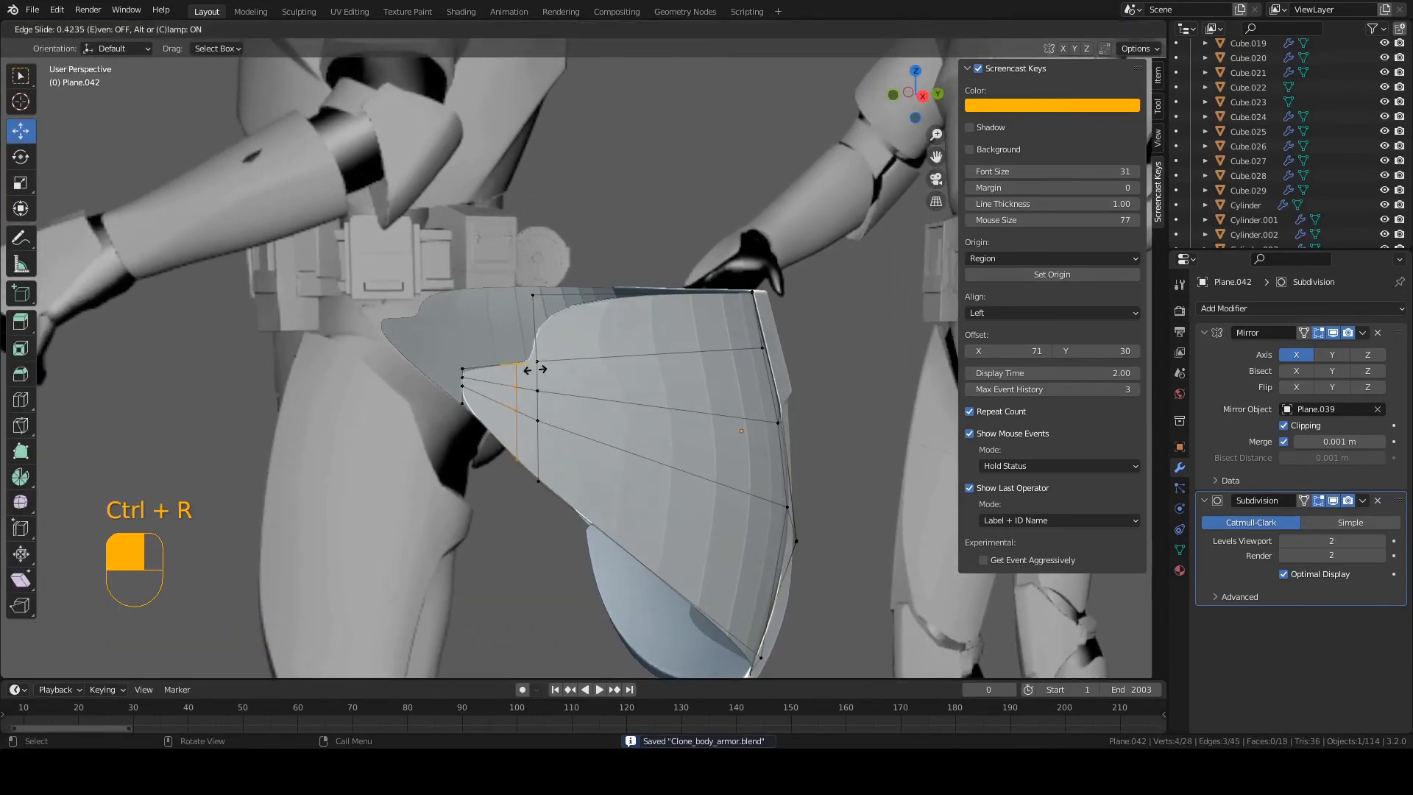
left_click(549, 370)
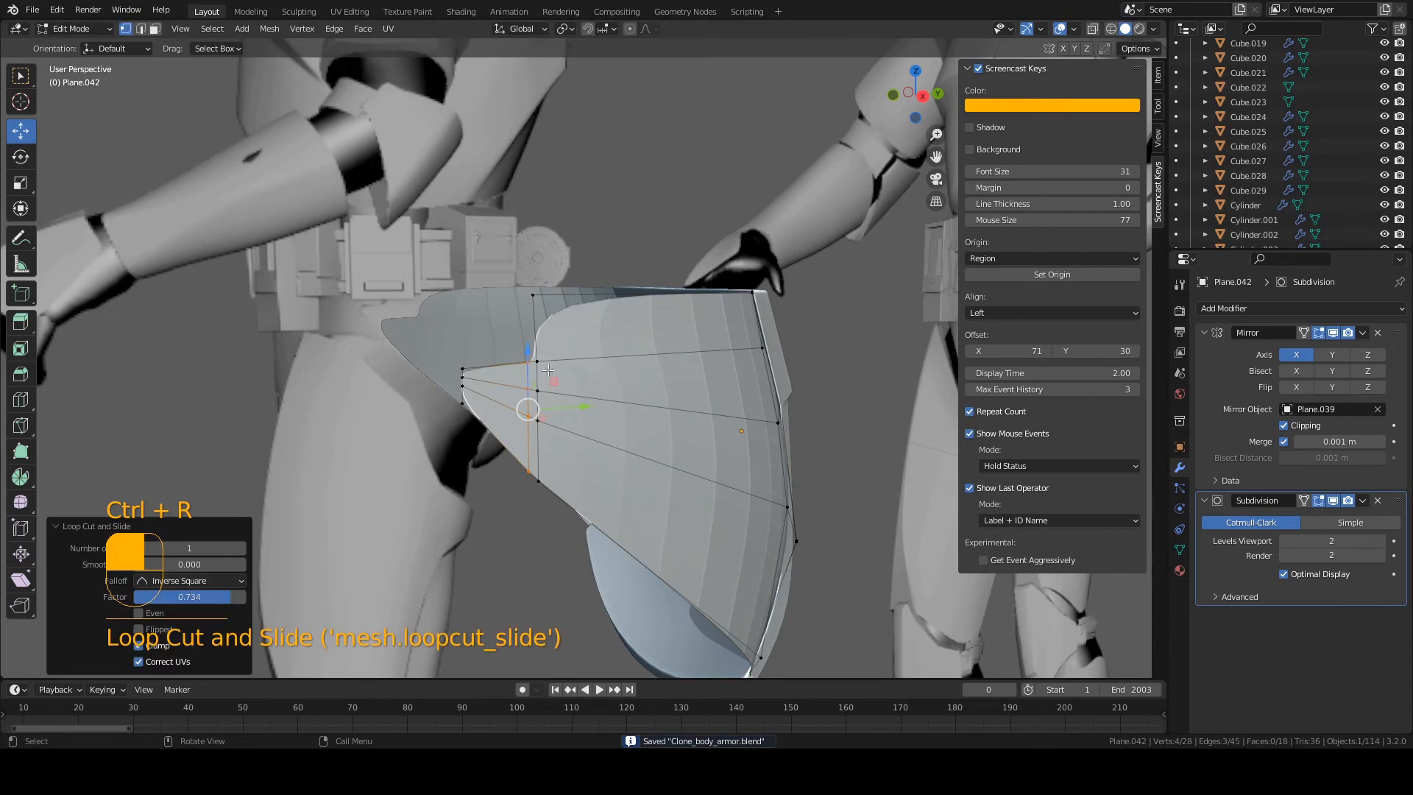
left_click(541, 329)
left_click(538, 306)
Step: Slide the panel's bottom back corner along its edge, leave Edit Mode and save the file
middle_click_drag(462, 446, 415, 420)
key("2")
key("1")
left_click(474, 439)
key("g")
key("g")
left_click(474, 412)
key("Tab")
key("ctrl+s")
Step: Add a Solidify modifier to the side panel
left_click(42, 28)
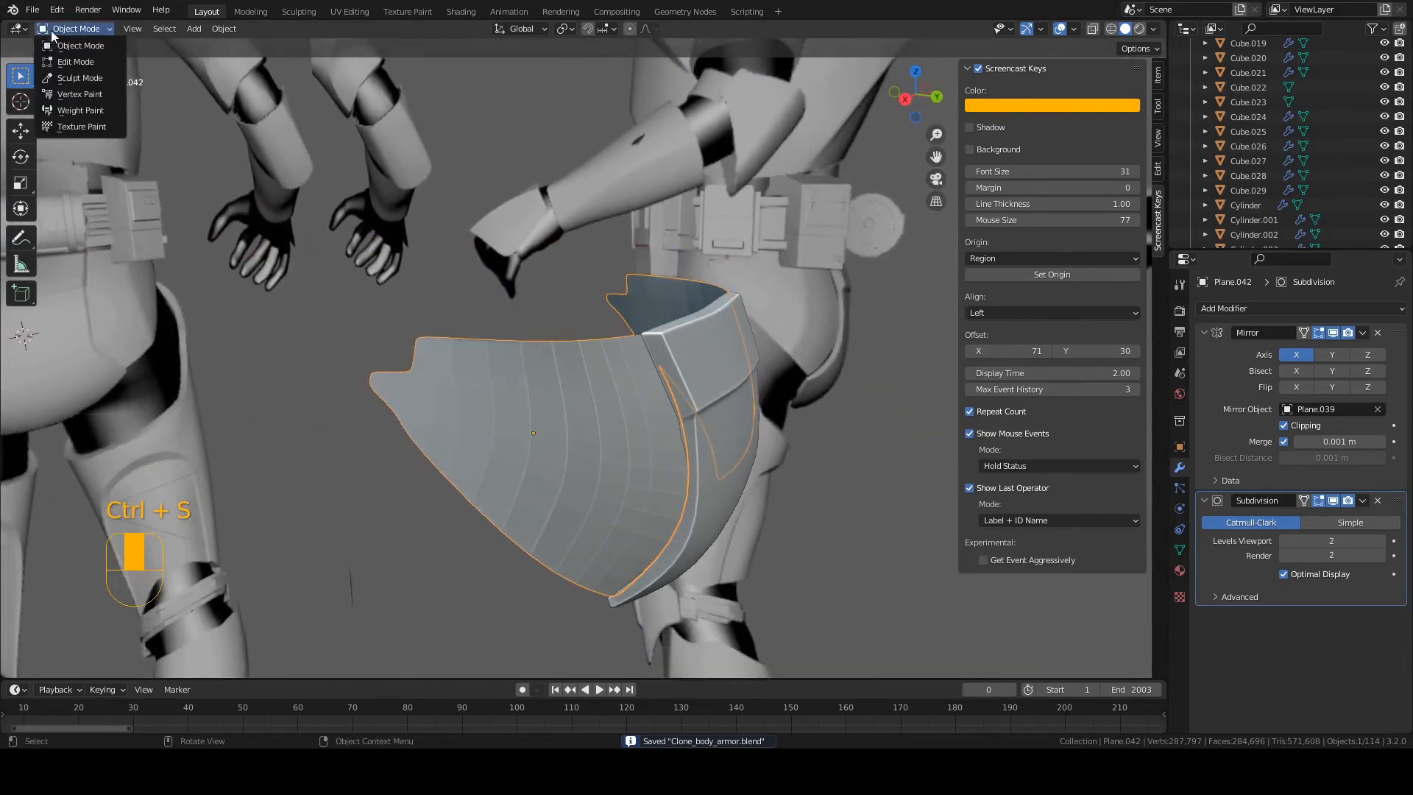
left_click(760, 374)
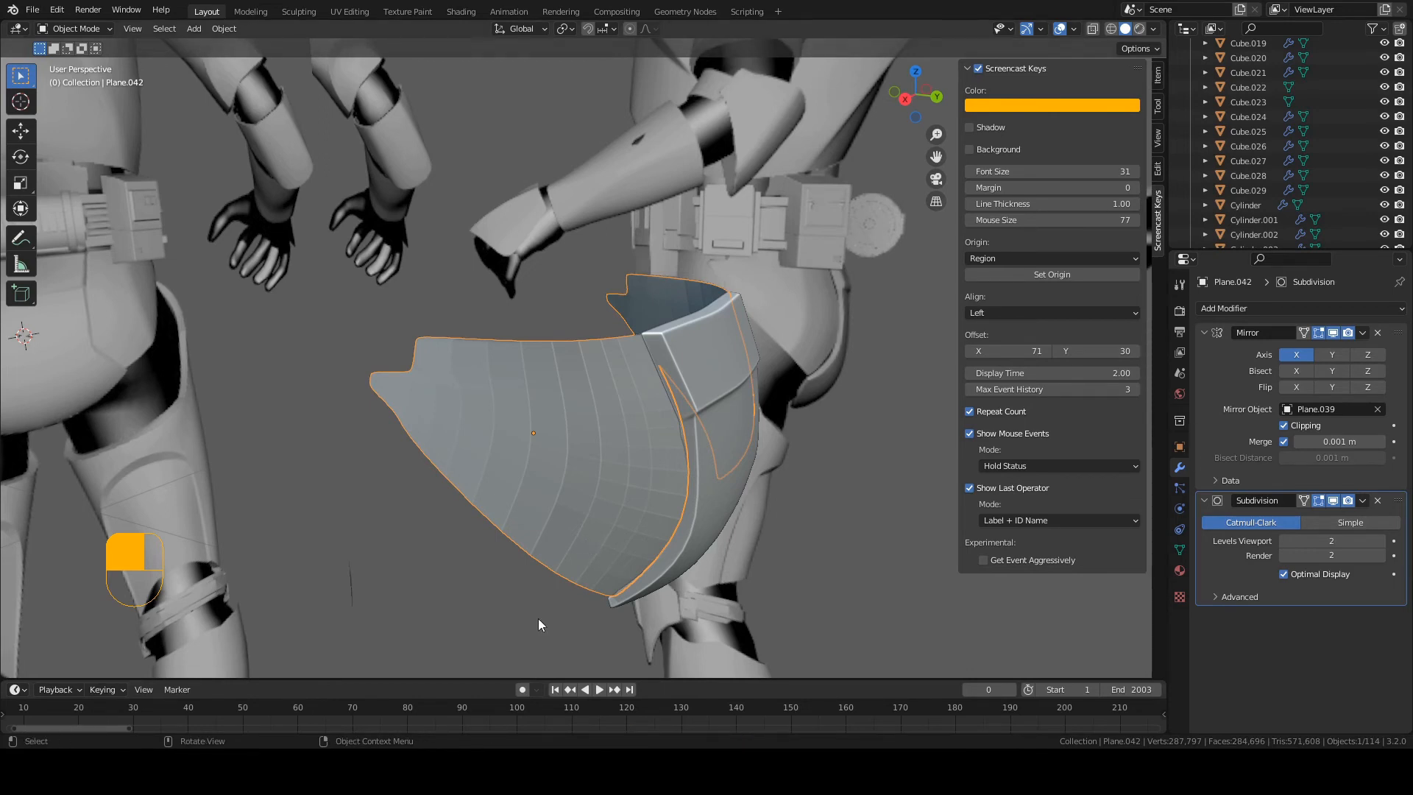
left_click(1281, 307)
left_click(1078, 557)
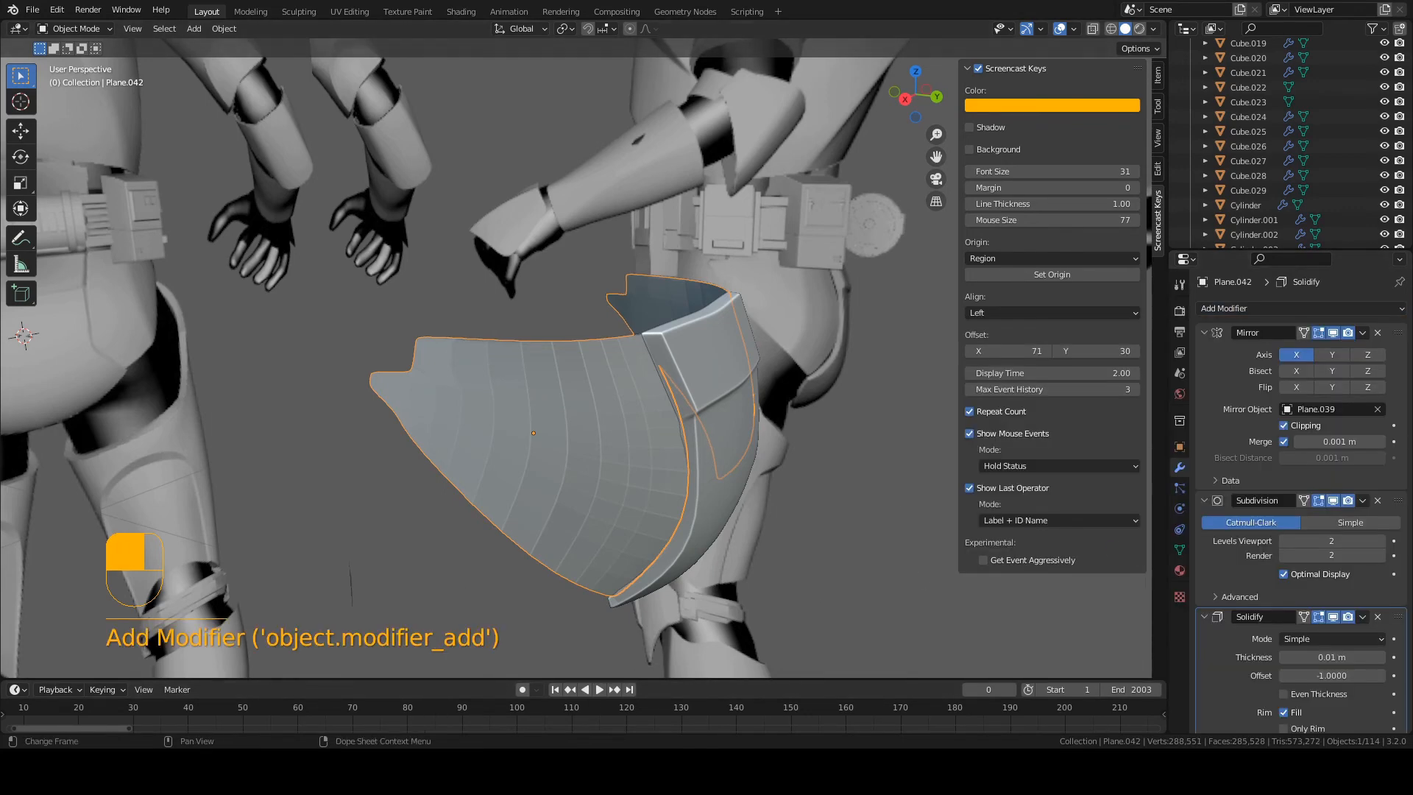
left_click(868, 500)
middle_click_drag(868, 501, 876, 477)
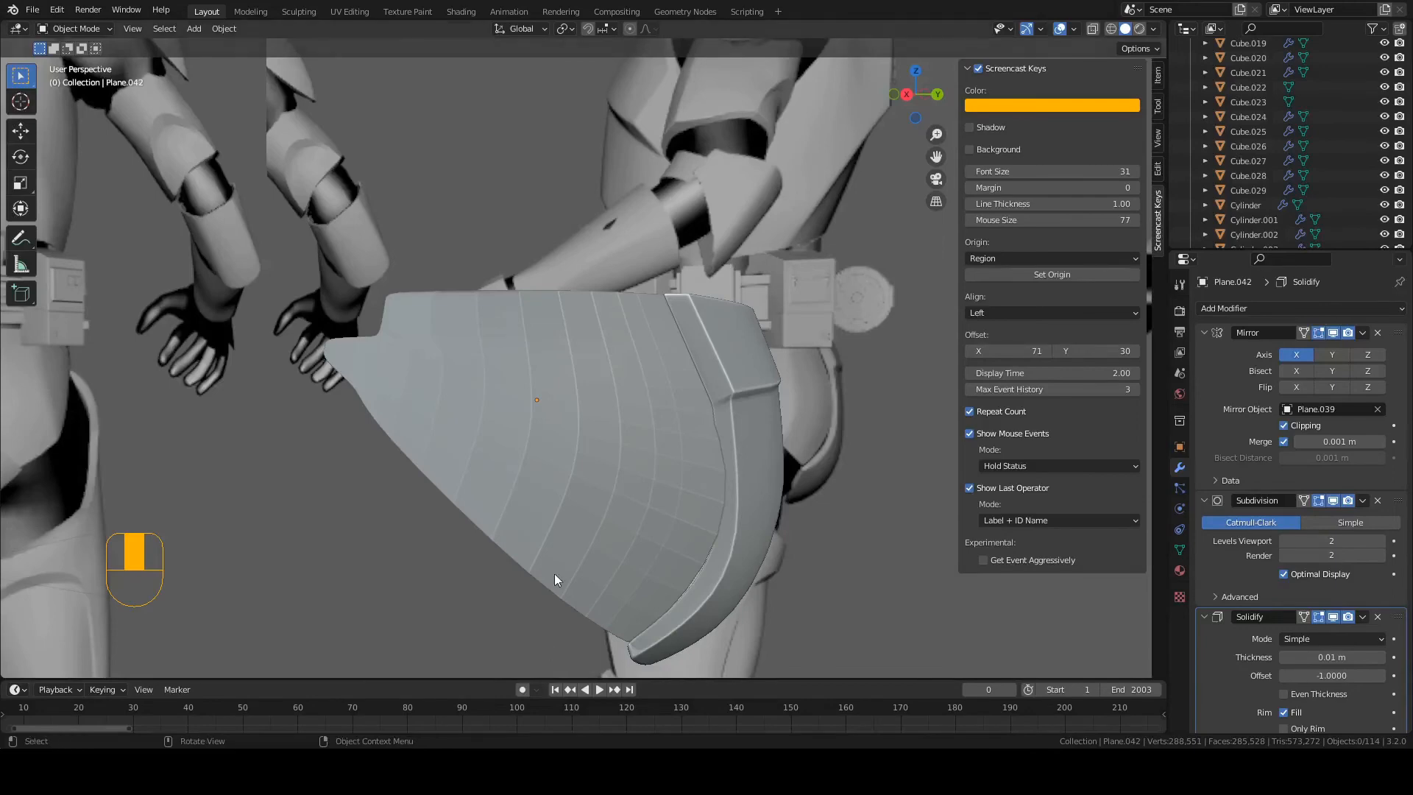
Step: Set the Solidify thickness to 0.16 m and save the file
middle_click_drag(555, 574, 579, 455)
middle_click_drag(1117, 633, 672, 542)
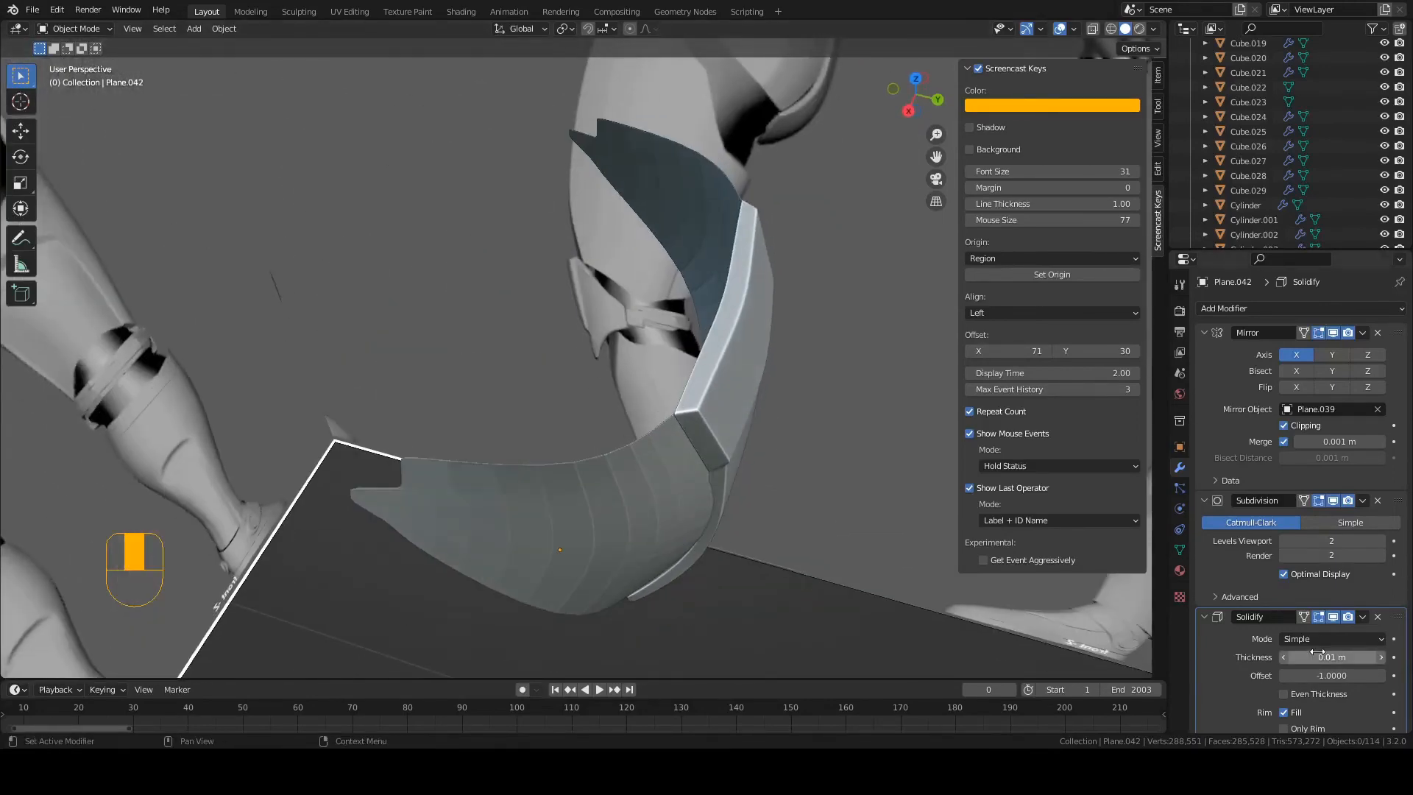
mouse_move(1332, 657)
left_mouse_down()
mouse_move(1310, 657)
mouse_move(1341, 656)
left_mouse_up()
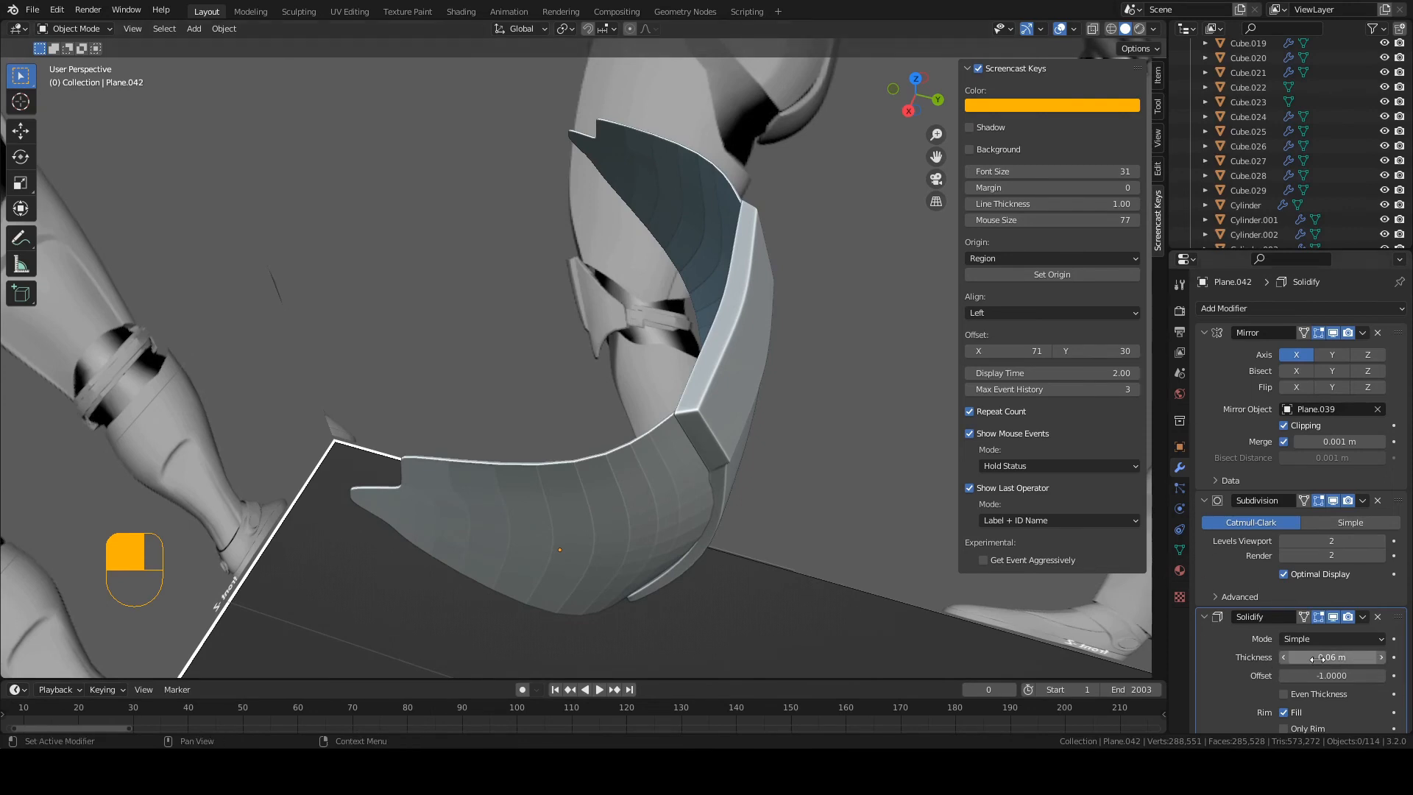
key("Escape")
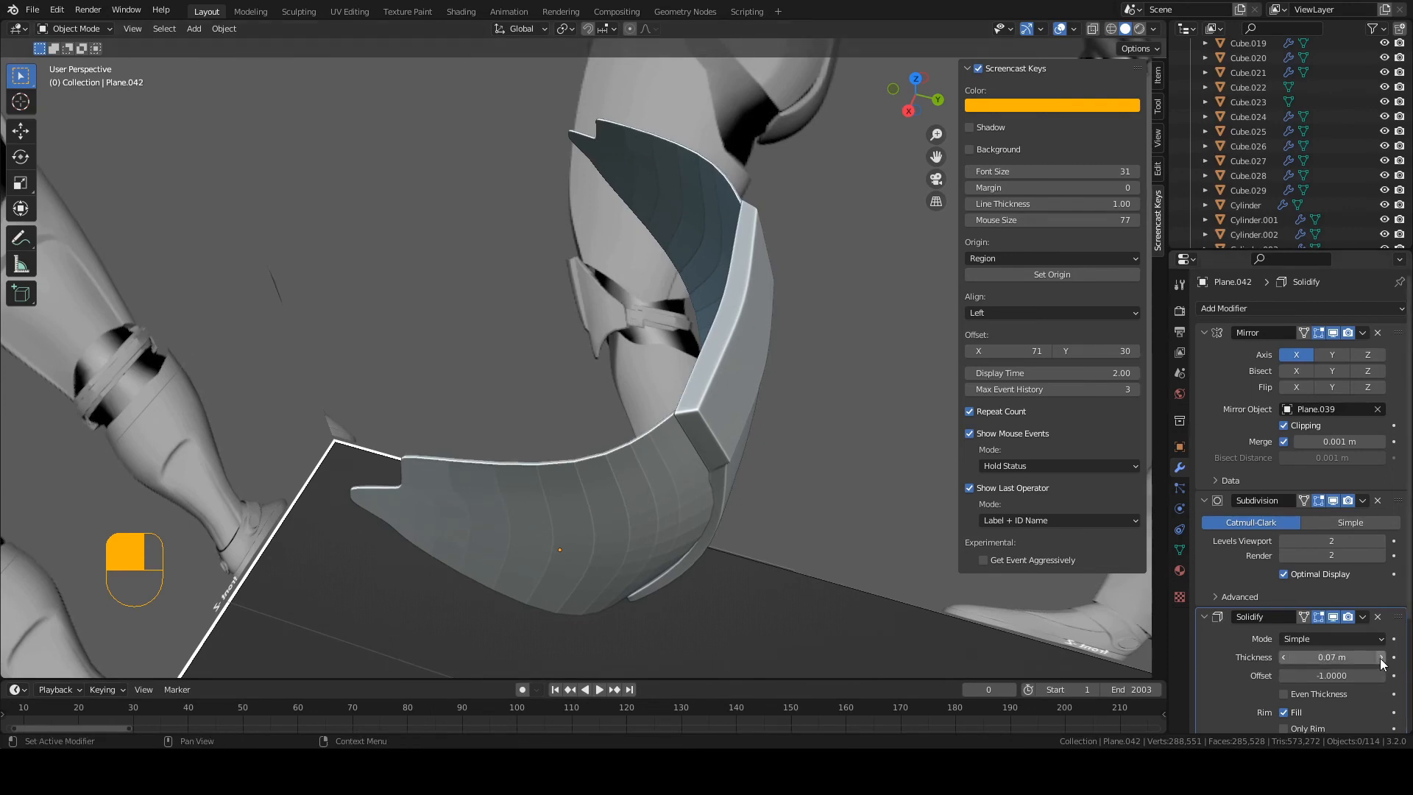
left_click(1381, 658)
left_click(1380, 659)
left_click(1380, 659)
left_click(1380, 659)
left_click(1380, 659)
left_click(1381, 658)
left_click(1381, 658)
middle_click_drag(591, 504, 658, 469)
key("ctrl+s")
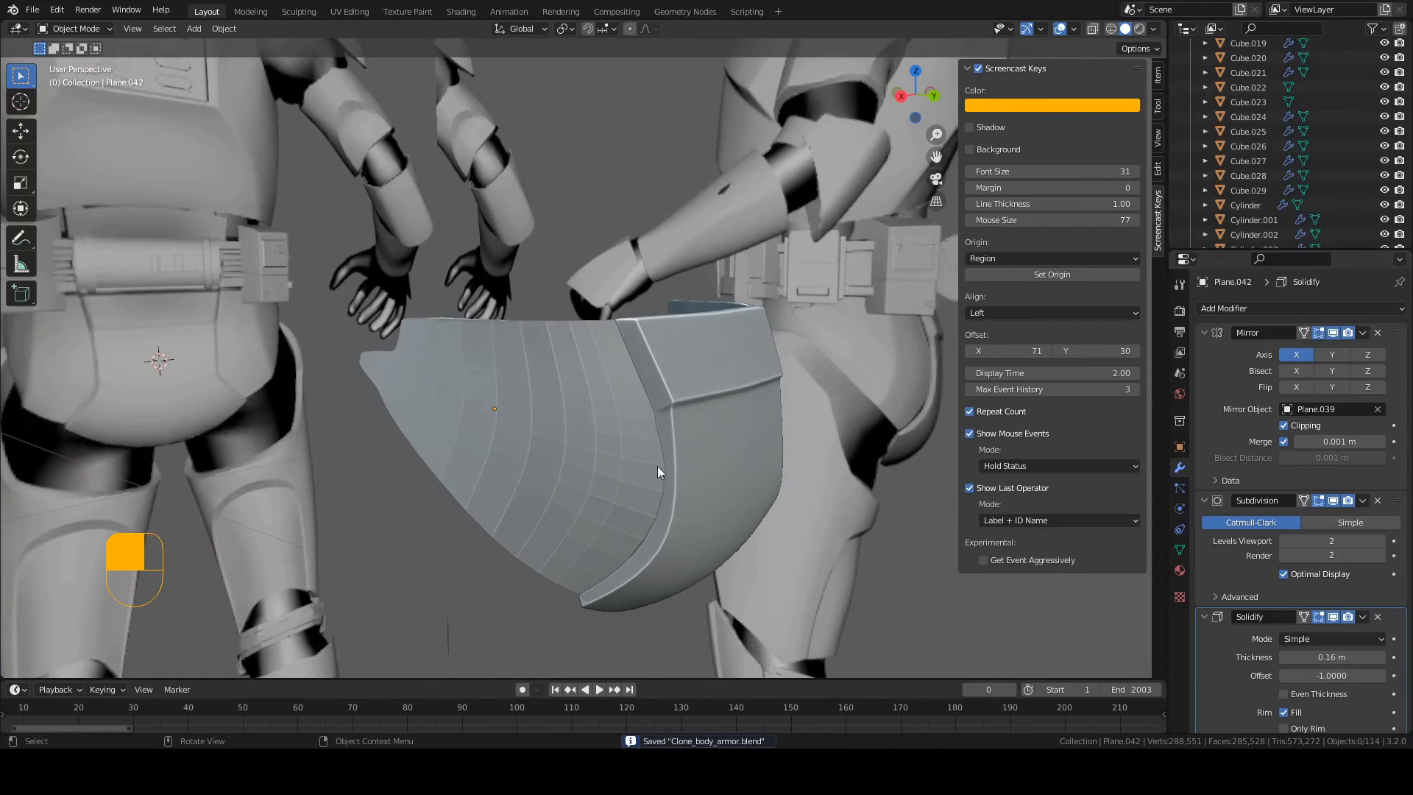
Step: Shade the side panel smooth, enable Auto Smooth at 30°, and save the file
left_click(536, 415)
mouse_move(535, 415)
middle_mouse_down()
mouse_move(572, 440)
mouse_move(518, 433)
mouse_move(647, 434)
middle_mouse_up()
right_click(518, 433)
left_click(512, 430)
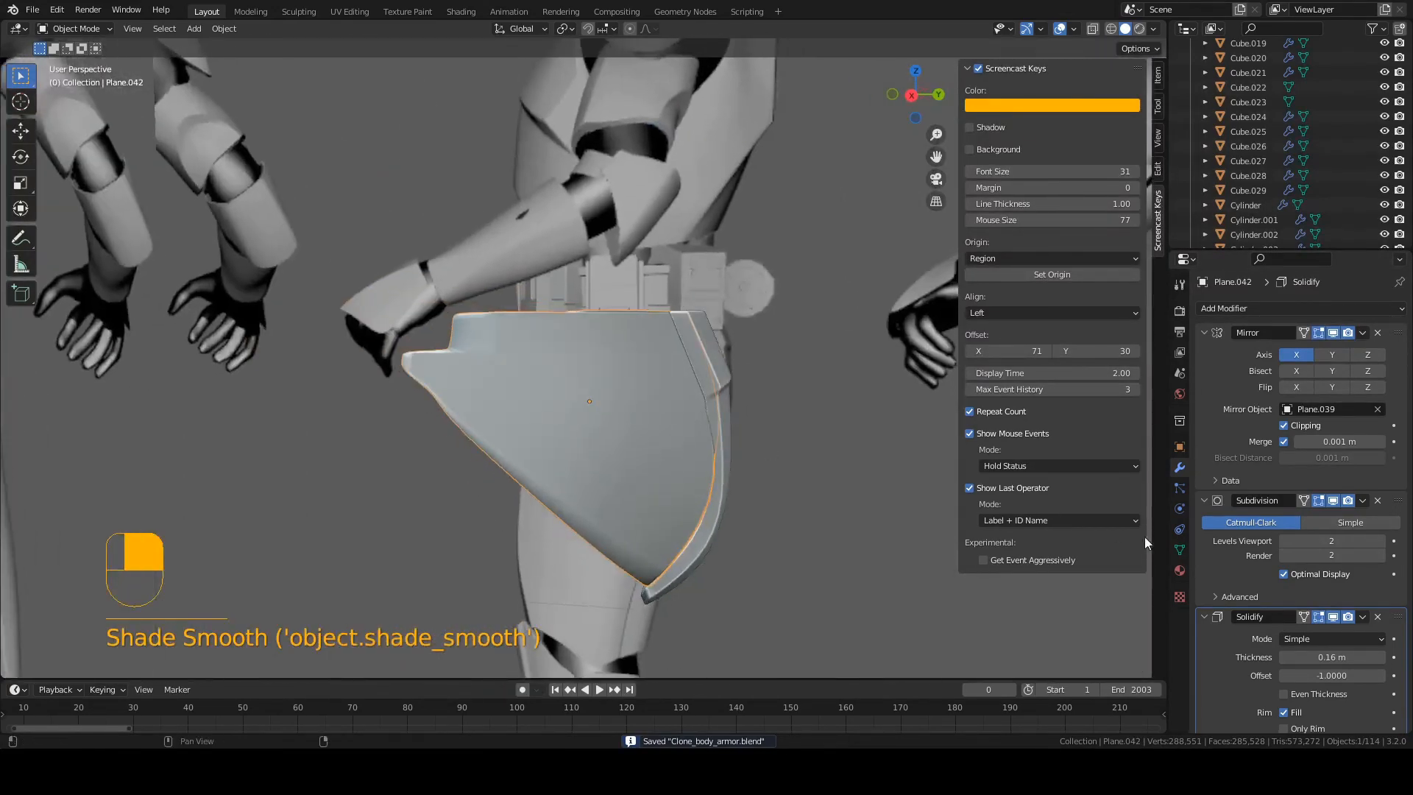
left_click(1180, 551)
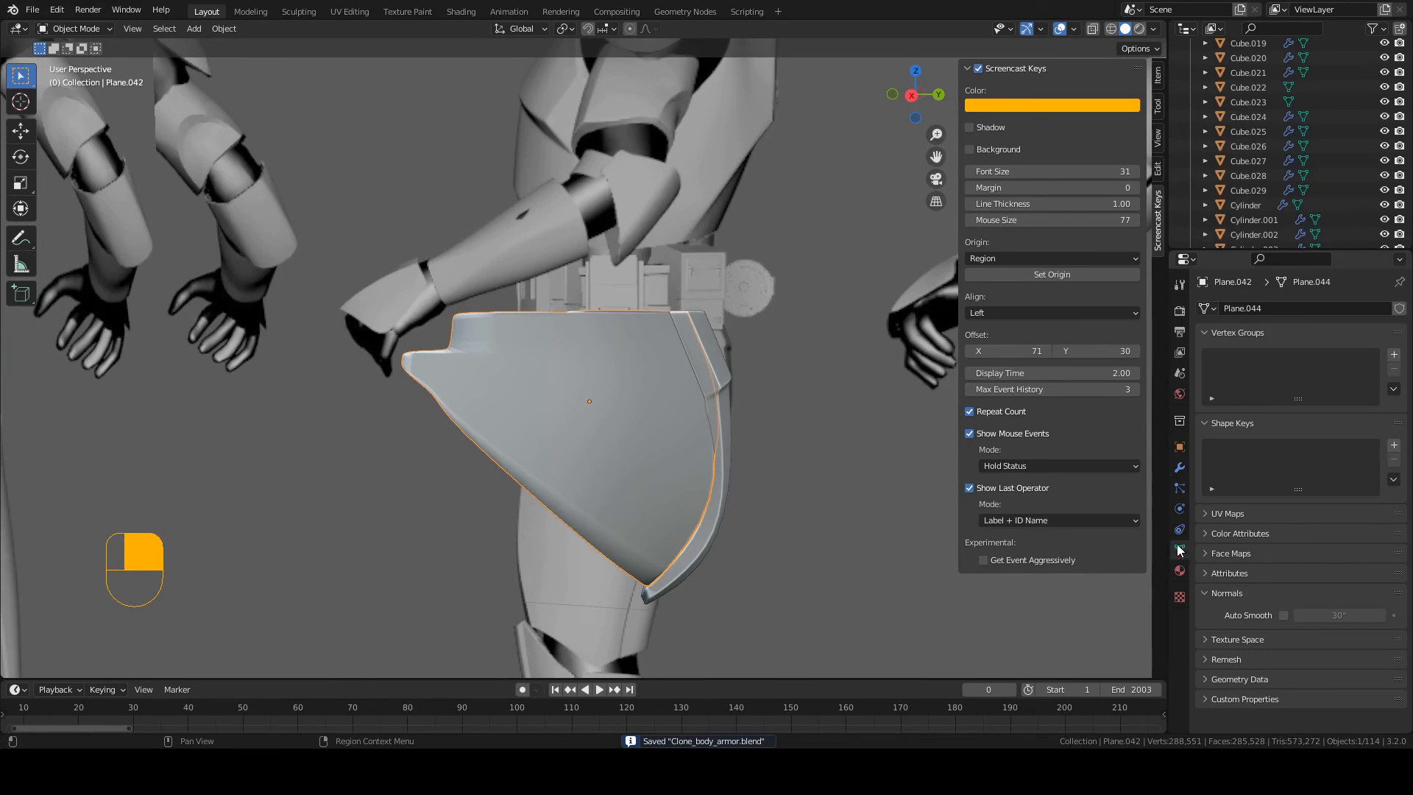
left_click(1283, 615)
mouse_move(574, 434)
middle_mouse_down()
mouse_move(580, 445)
mouse_move(634, 329)
middle_mouse_up()
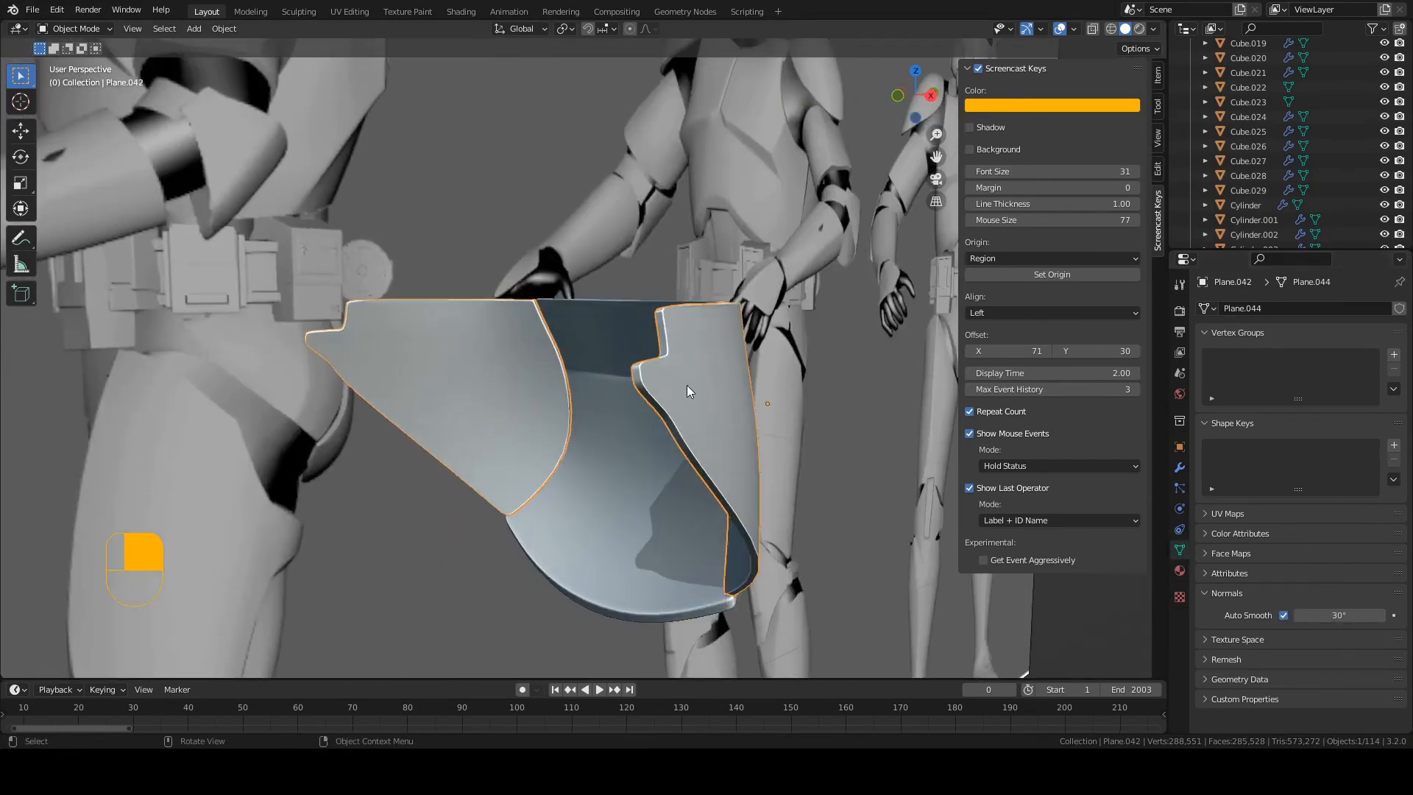
middle_click_drag(686, 386, 472, 684)
key("a")
key("a")
key("ctrl+s")
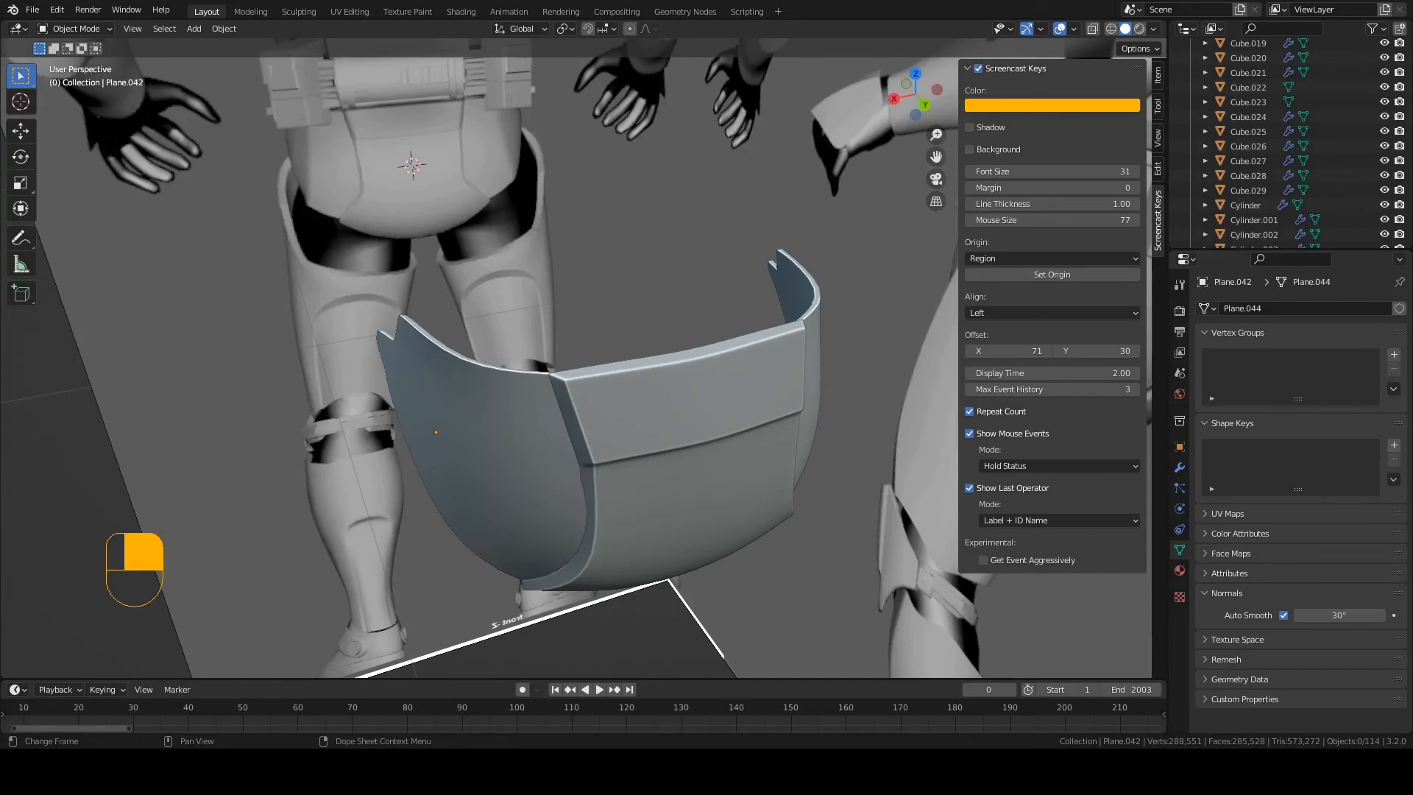
Step: Select the side panel, bring up its modifier settings and save the file
left_click(519, 499)
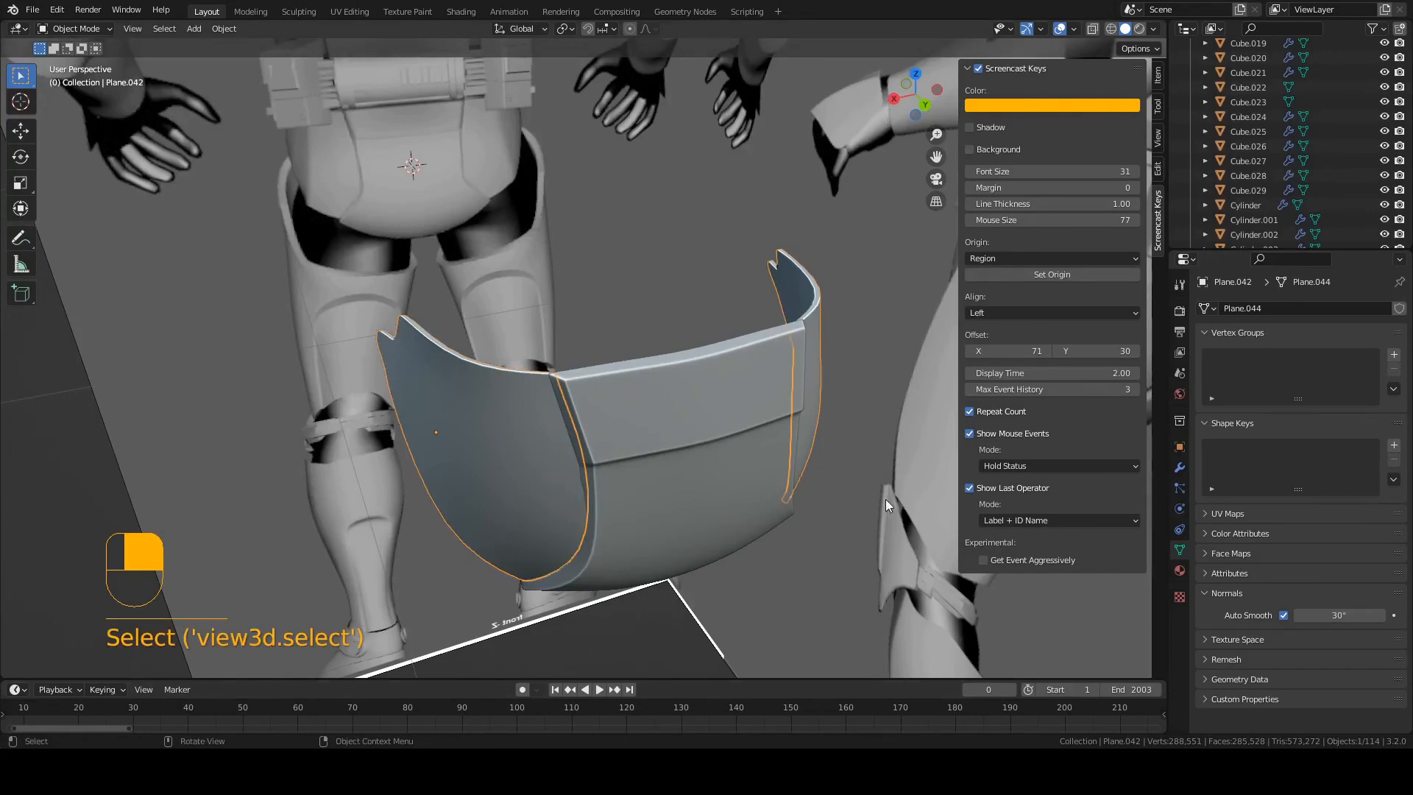
left_click(1180, 467)
key("ctrl+s")
middle_click_drag(645, 420, 645, 423)
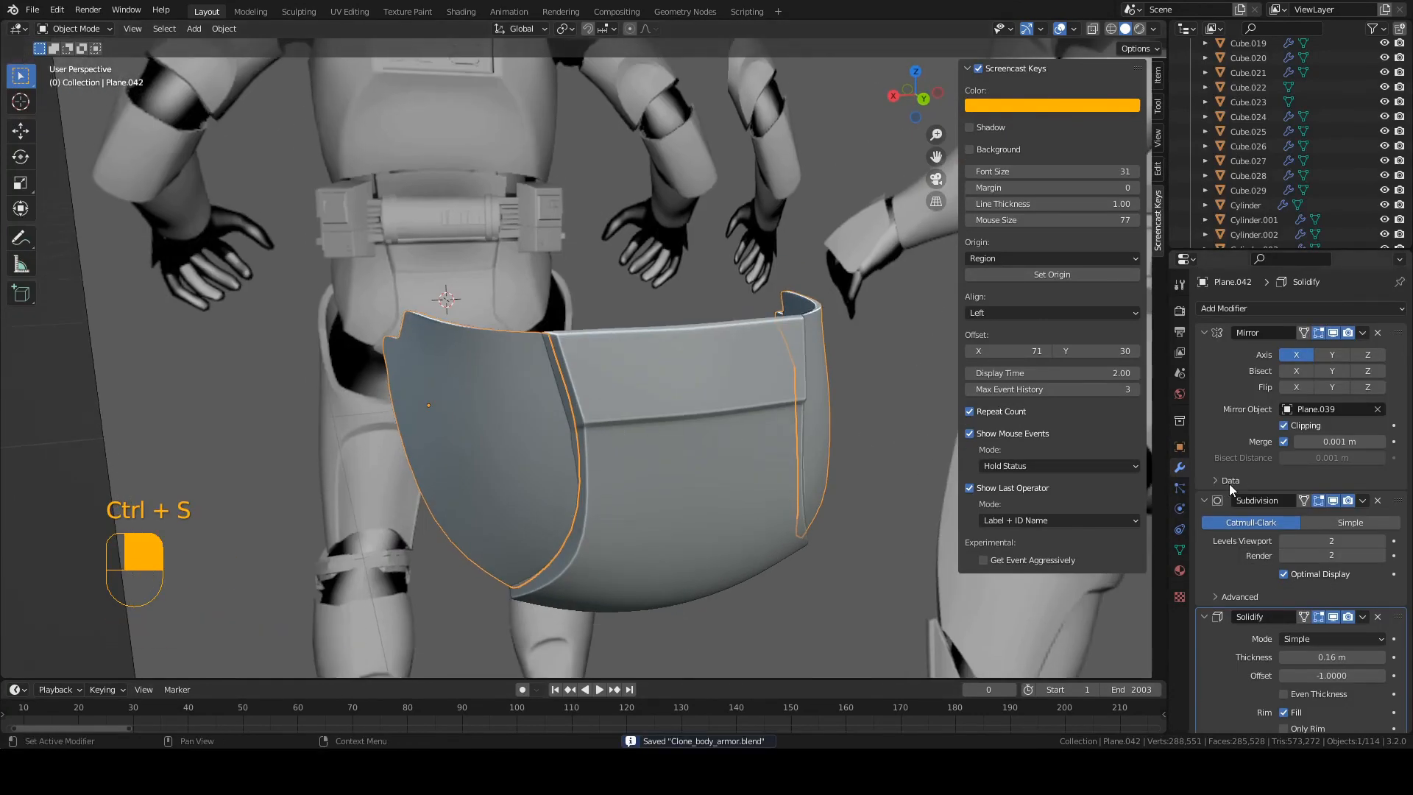
middle_click_drag(810, 456, 665, 457)
Step: Add a loop cut right beside the panel's middle vertical loop to sharpen that bend, leave Edit Mode and save the file
key("Tab")
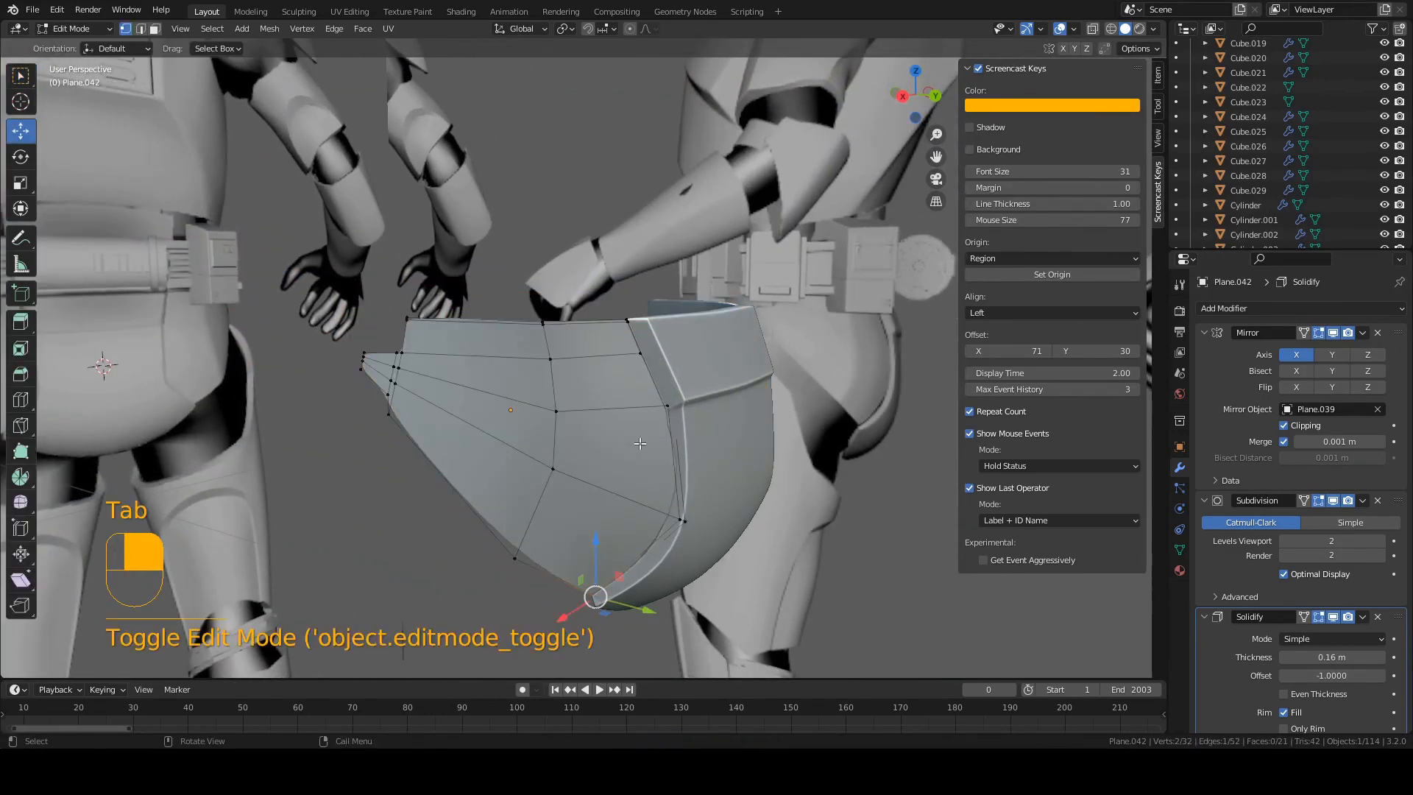
middle_click_drag(594, 395, 652, 347)
scroll(590, 464, "up", 2)
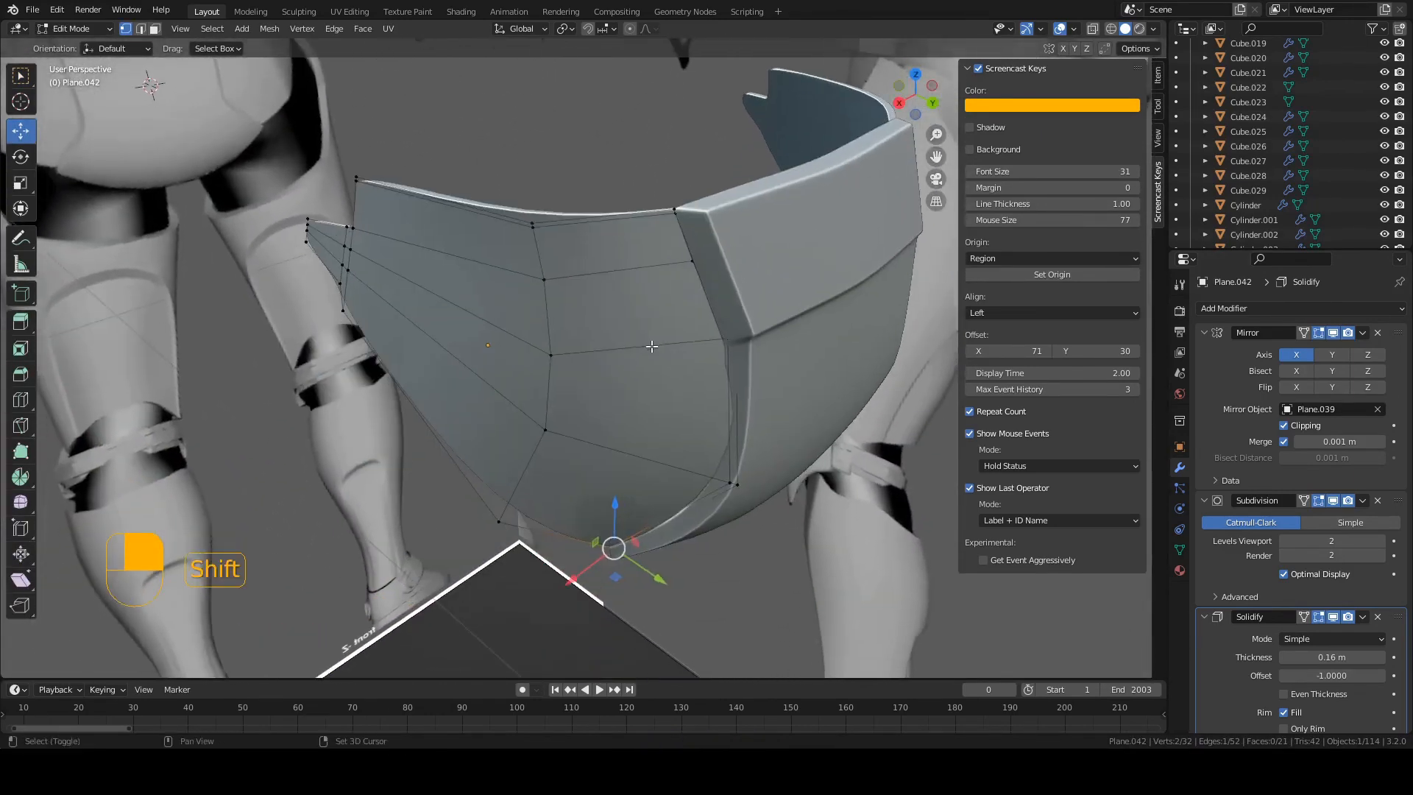
left_click(87, 30)
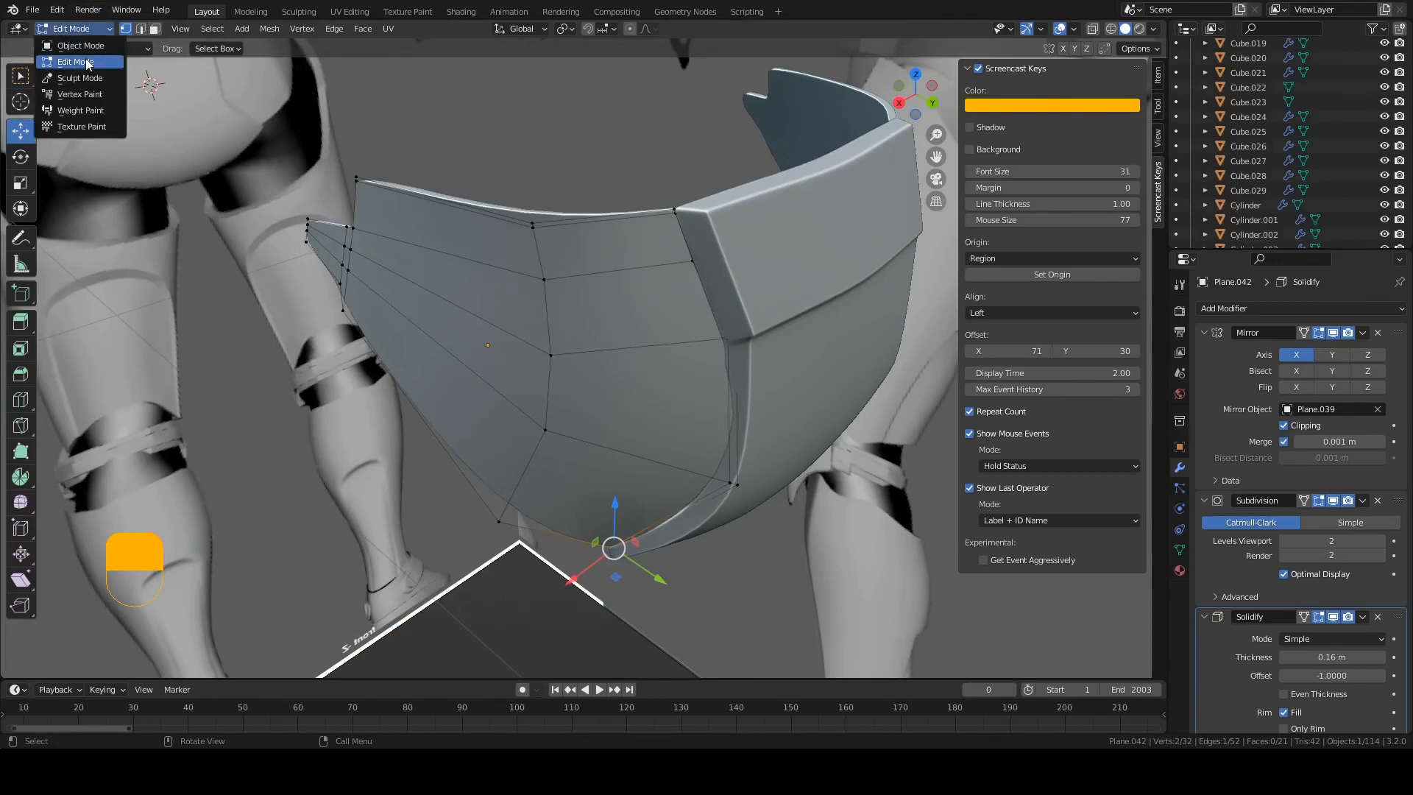
middle_click_drag(568, 313, 617, 363)
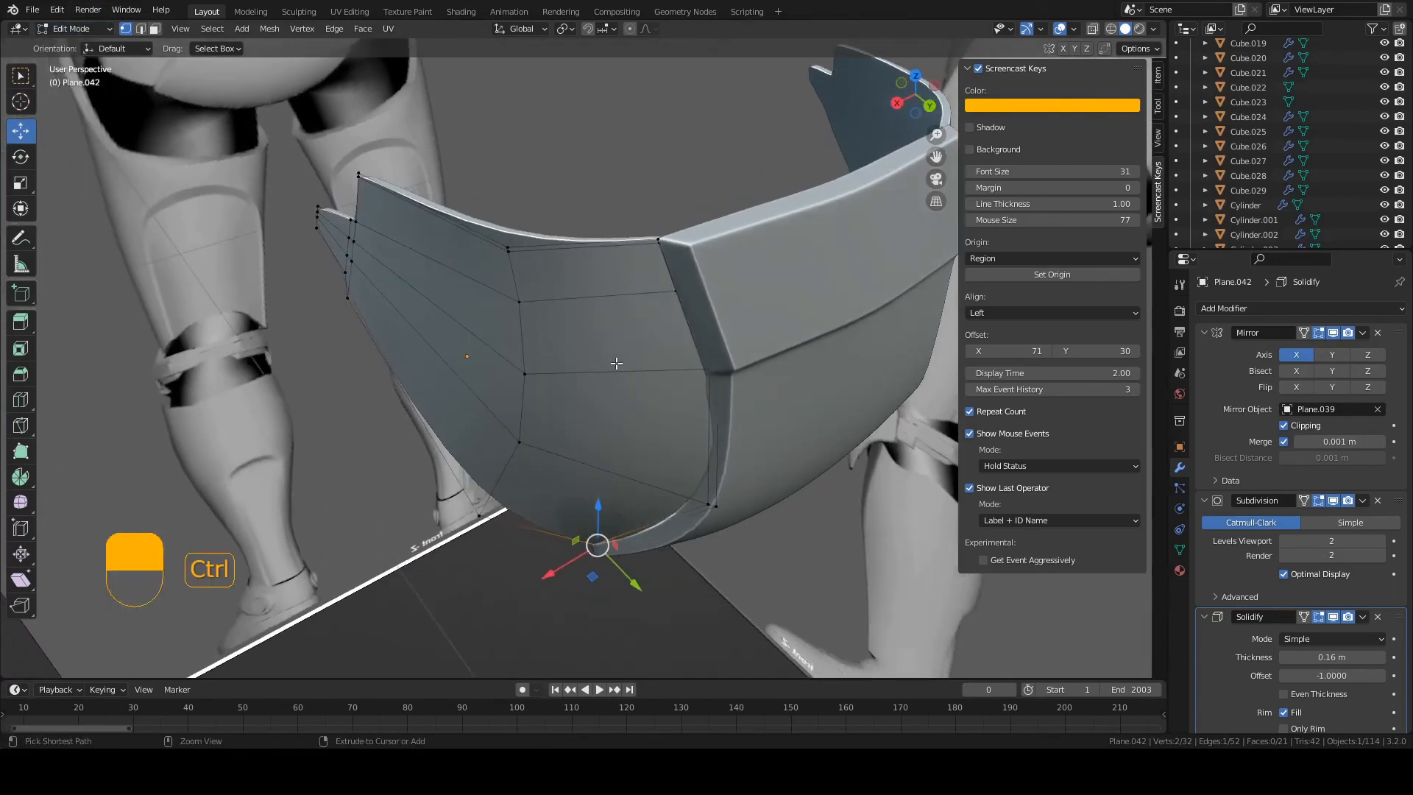
key("ctrl+r")
left_click(659, 377)
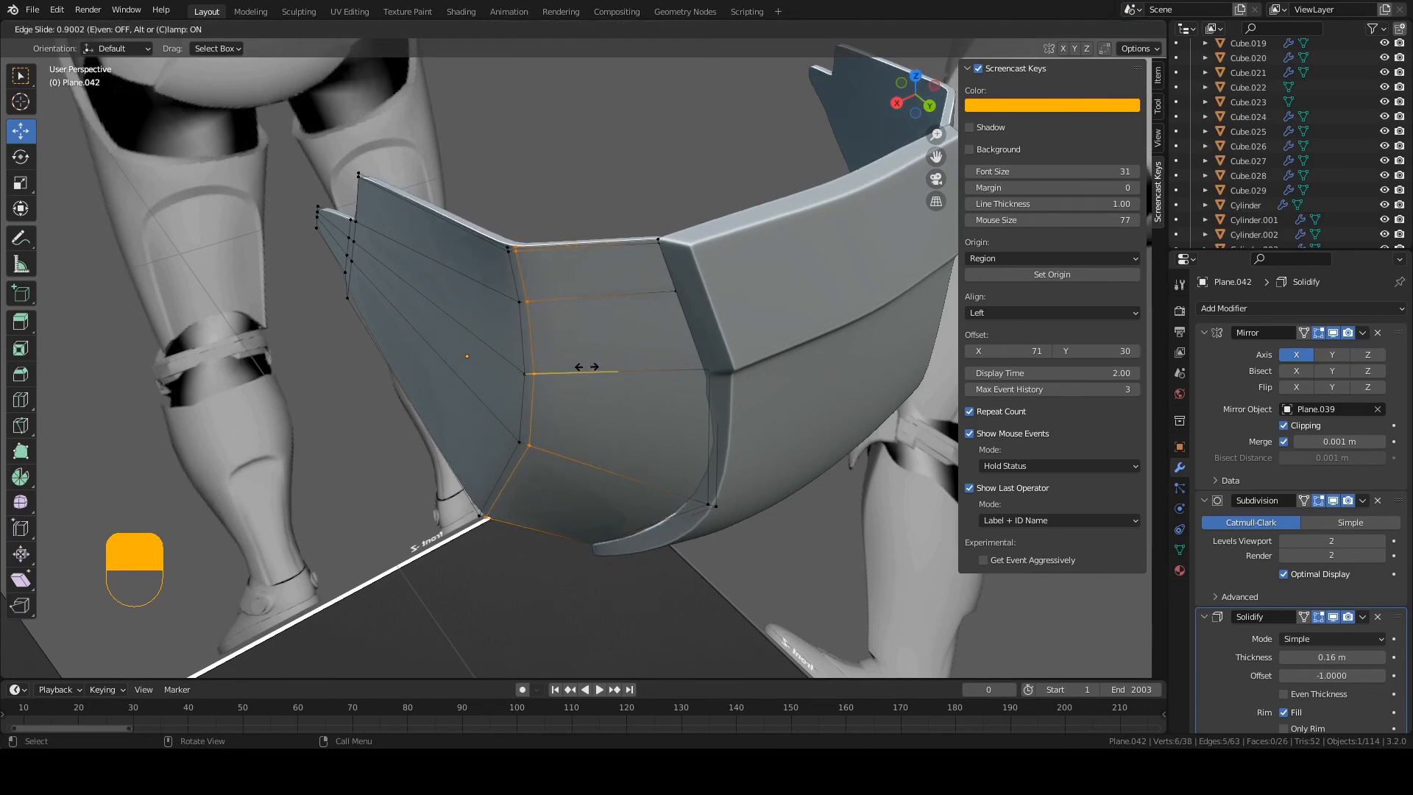
key("Tab")
middle_click_drag(594, 368, 555, 281)
middle_click_drag(613, 379, 518, 642)
key("ctrl+s")
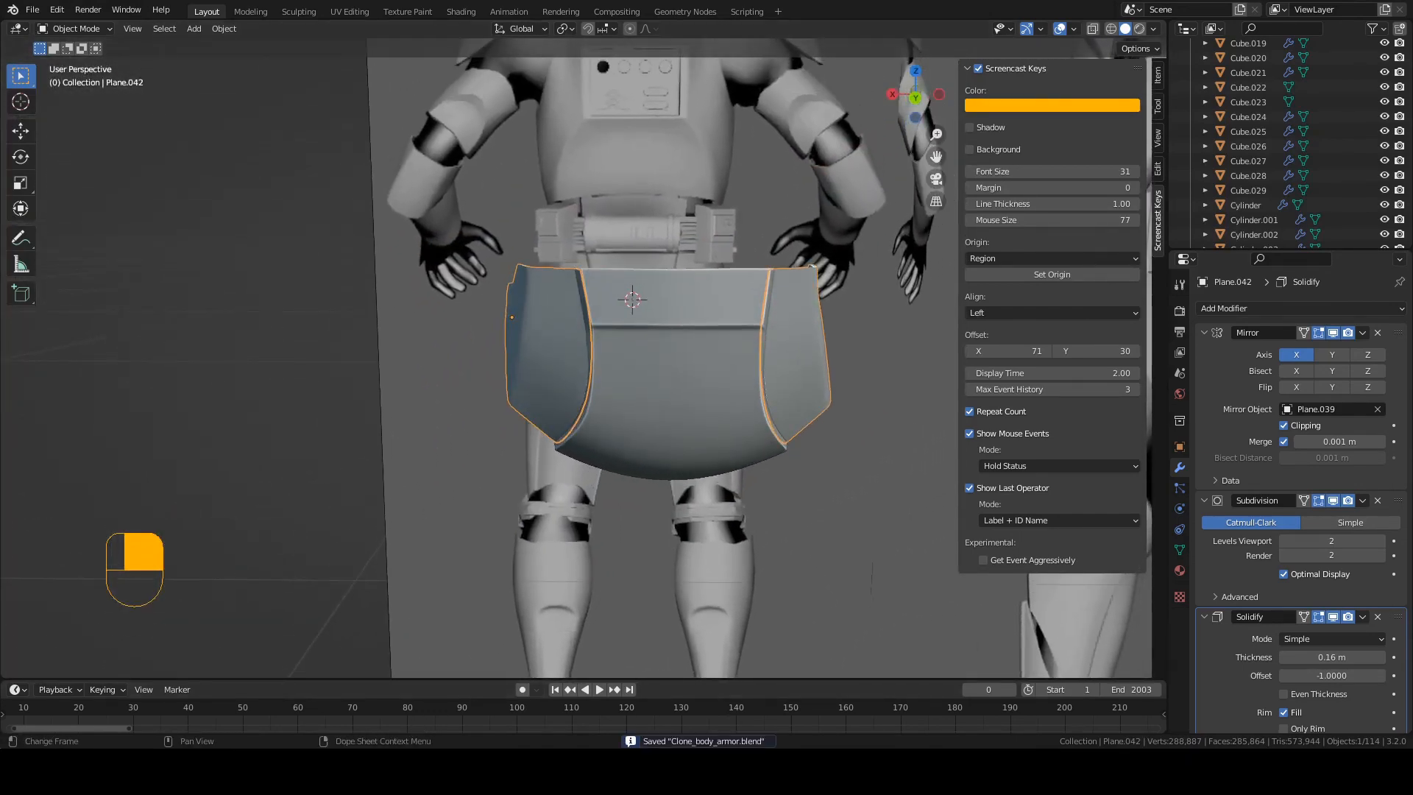
scroll(633, 353, "up", 2)
key("ctrl+s")
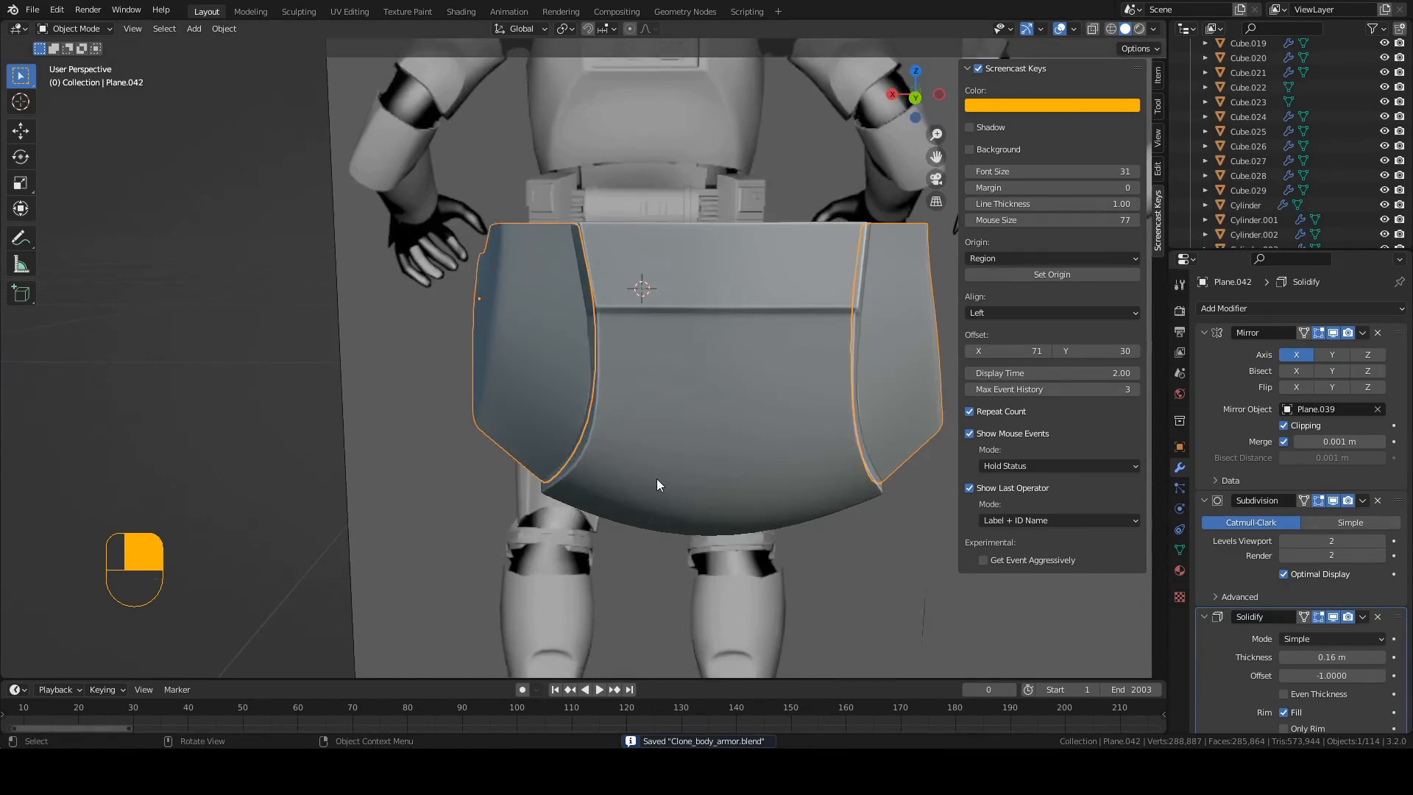
middle_click_drag(659, 484, 543, 591)
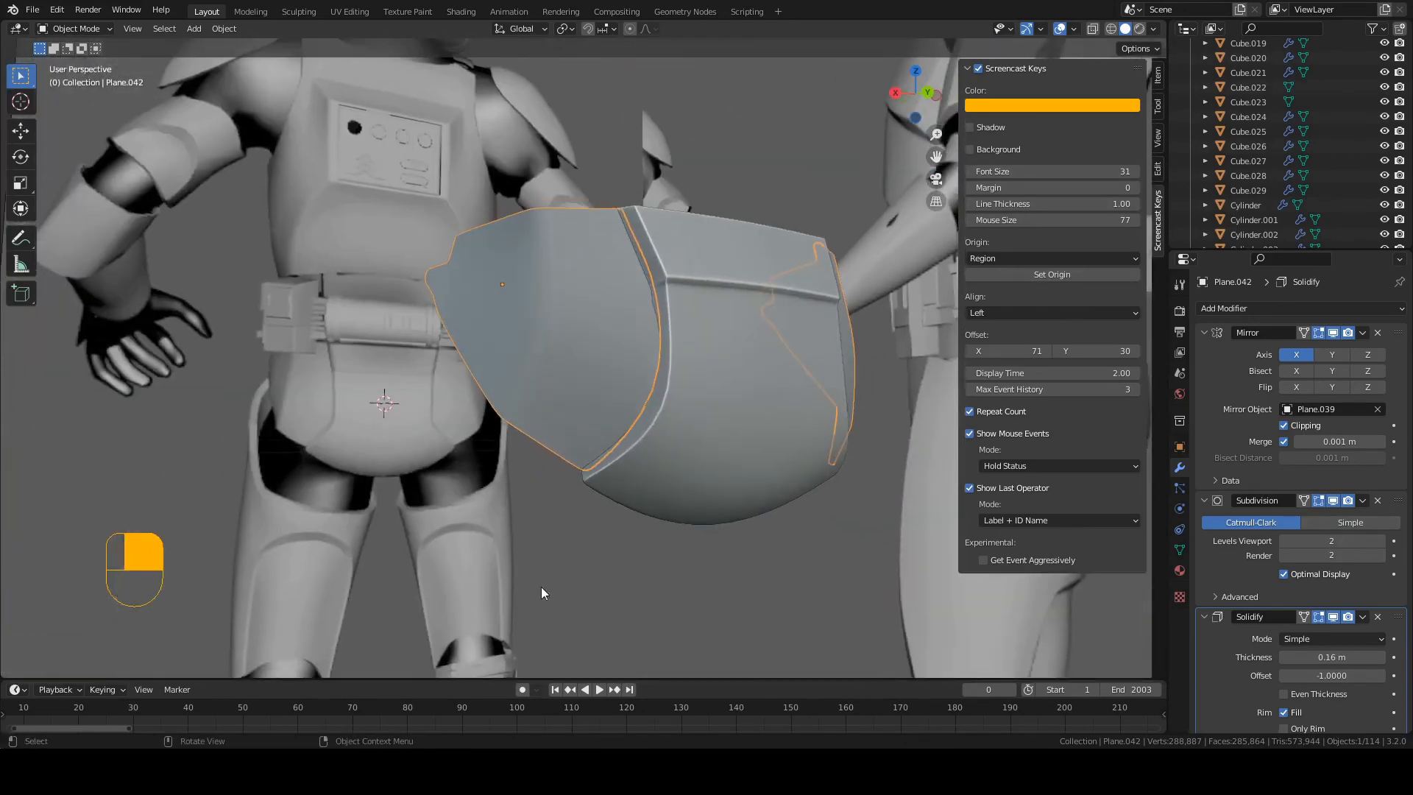